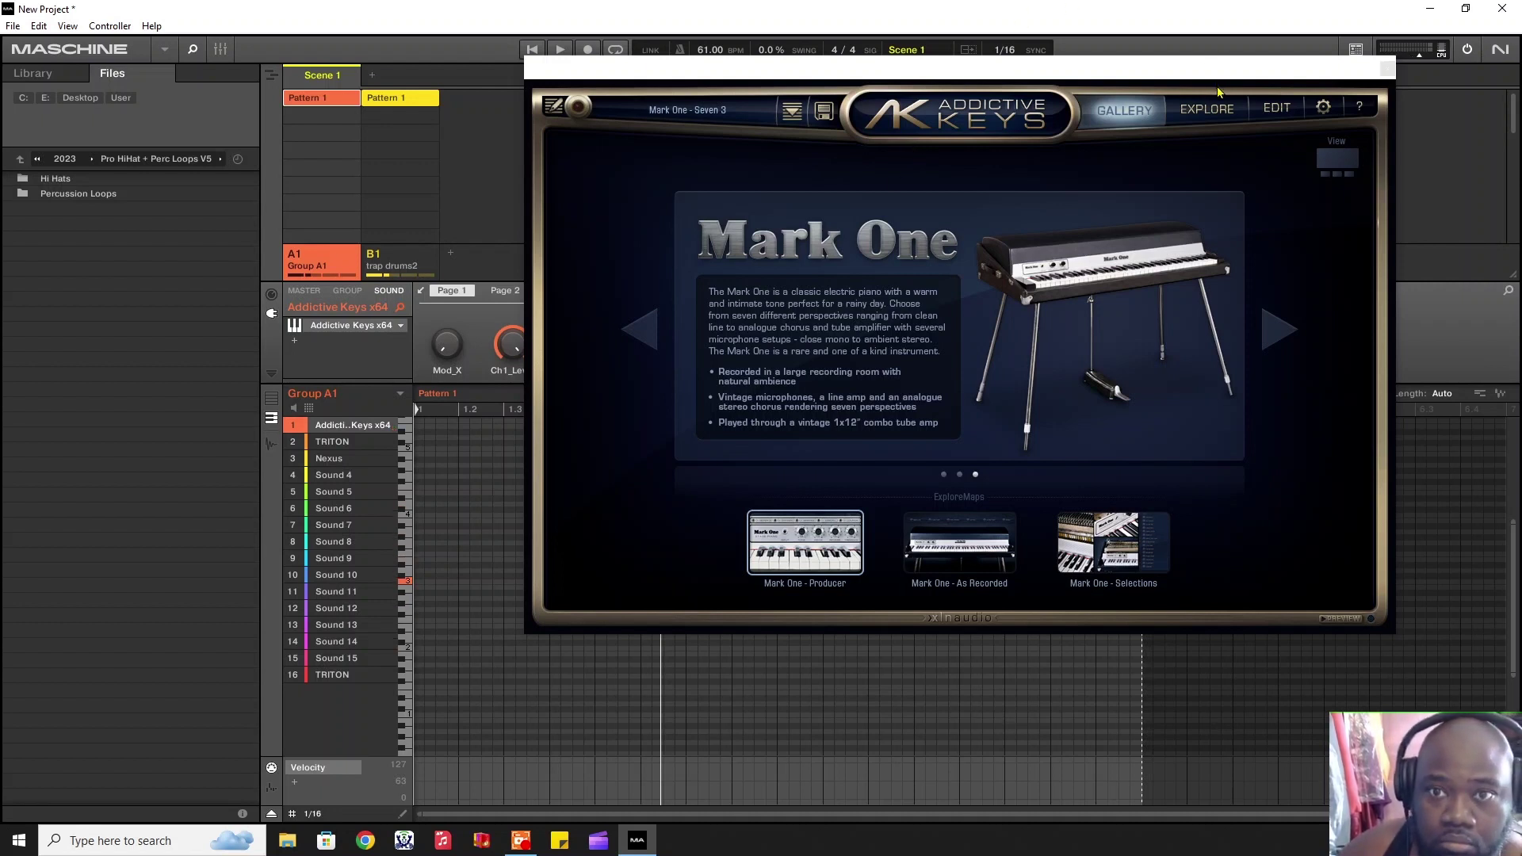
Step: Switch Addictive Keys from Gallery to the Edit page for the Mark One – Seven 3 preset
click(1274, 111)
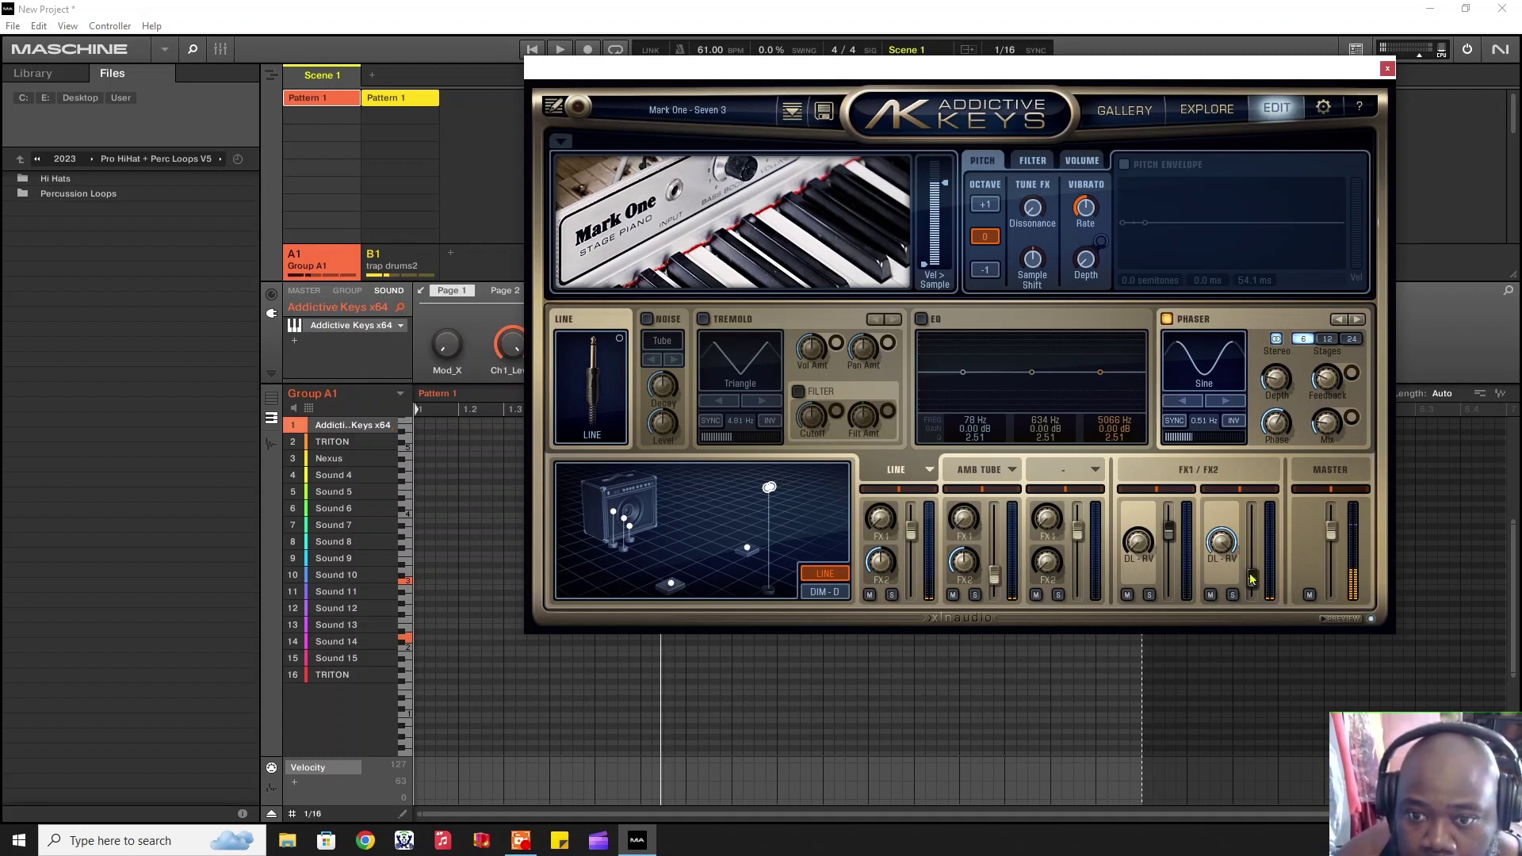
Step: Nudge up the FX2 return, record and play back a Mark One keys melody, then close Addictive Keys
drag(1252, 580, 1252, 574)
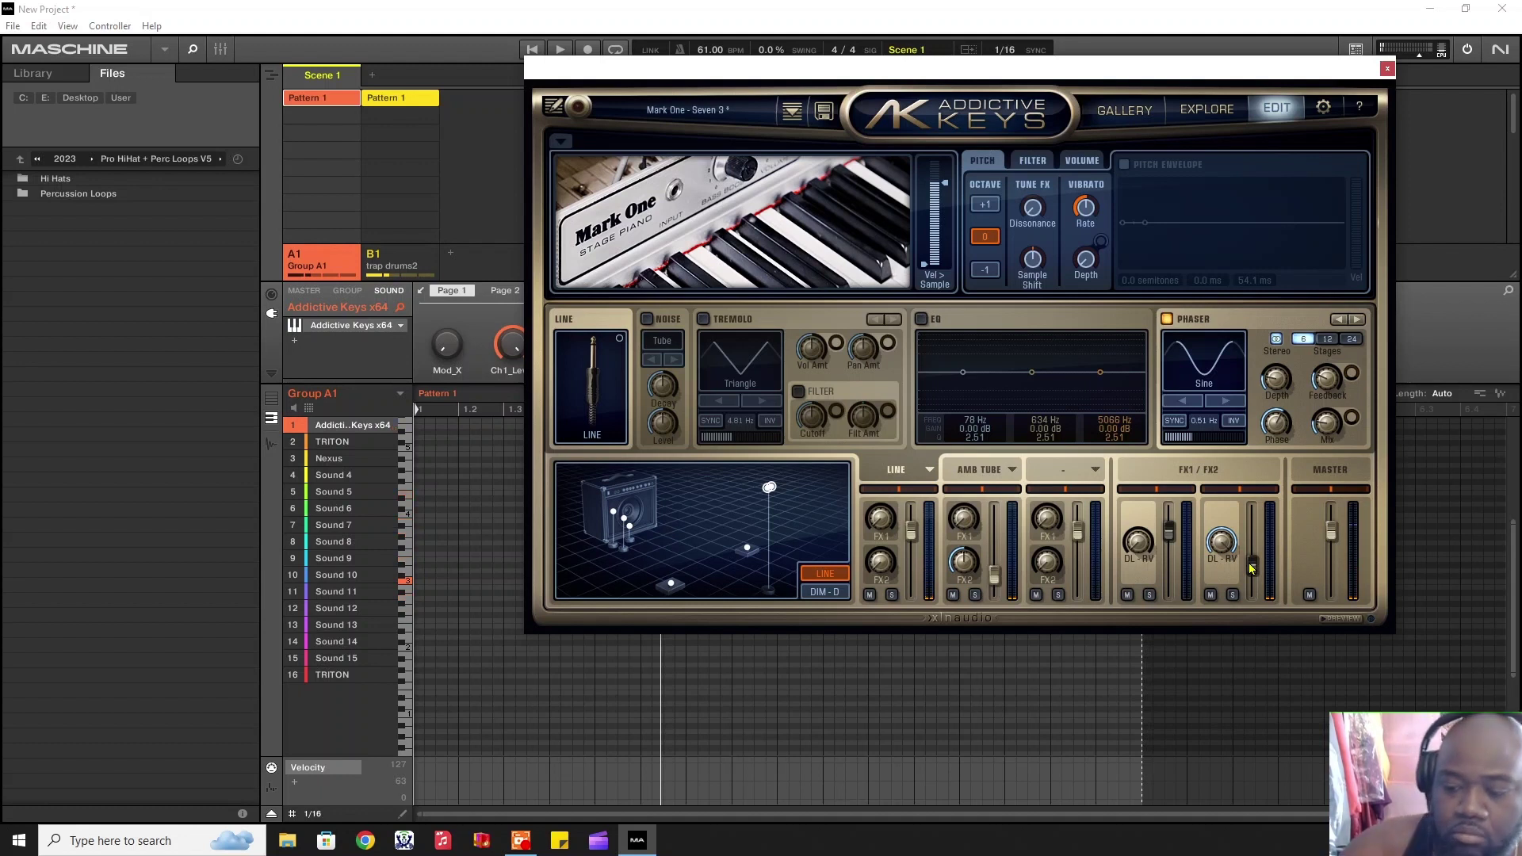
key(ctrl+space)
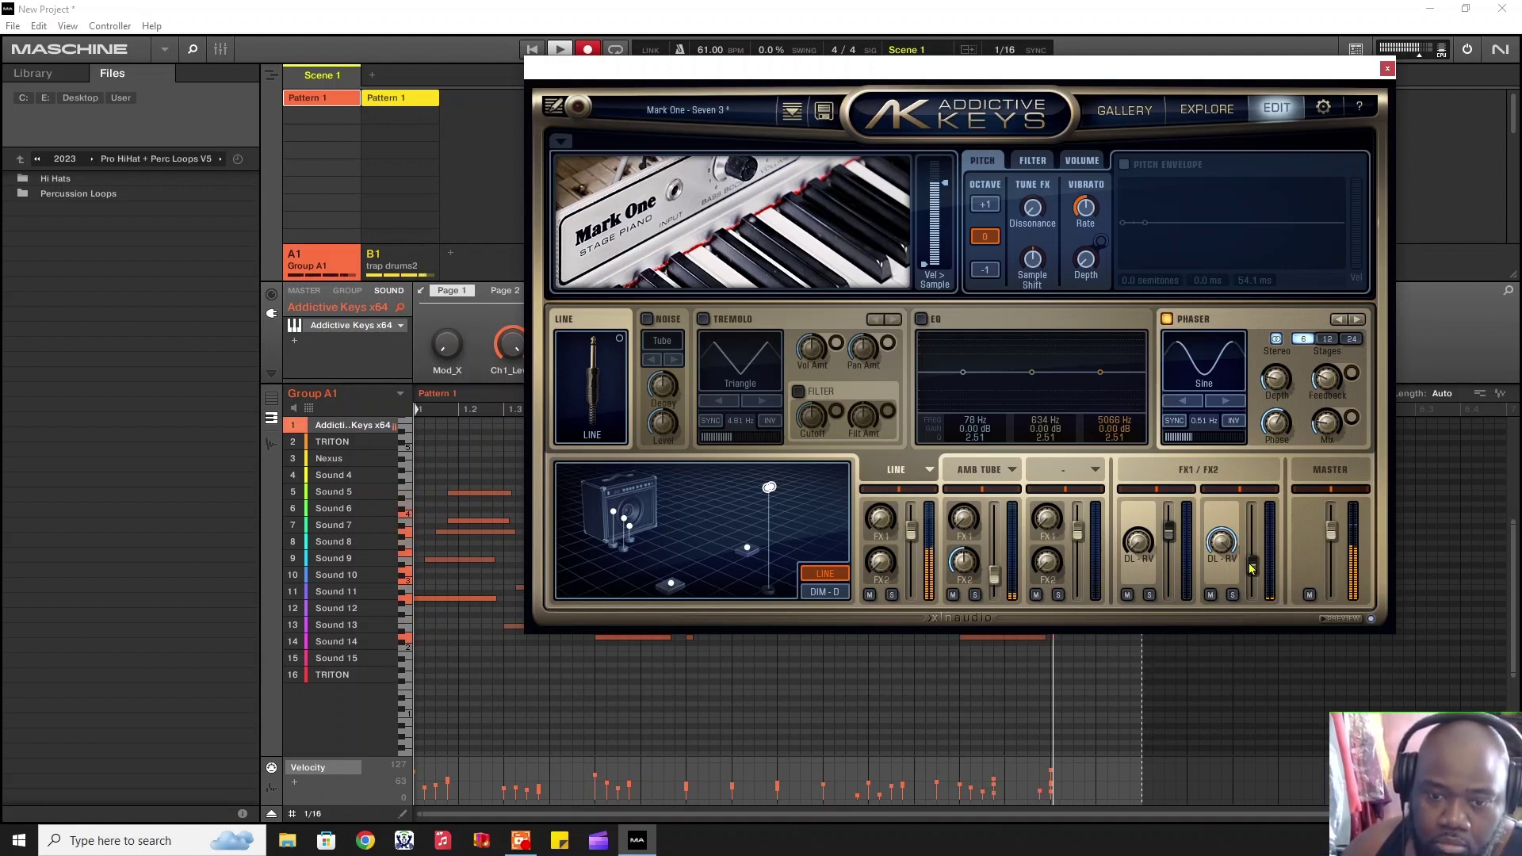
key(space)
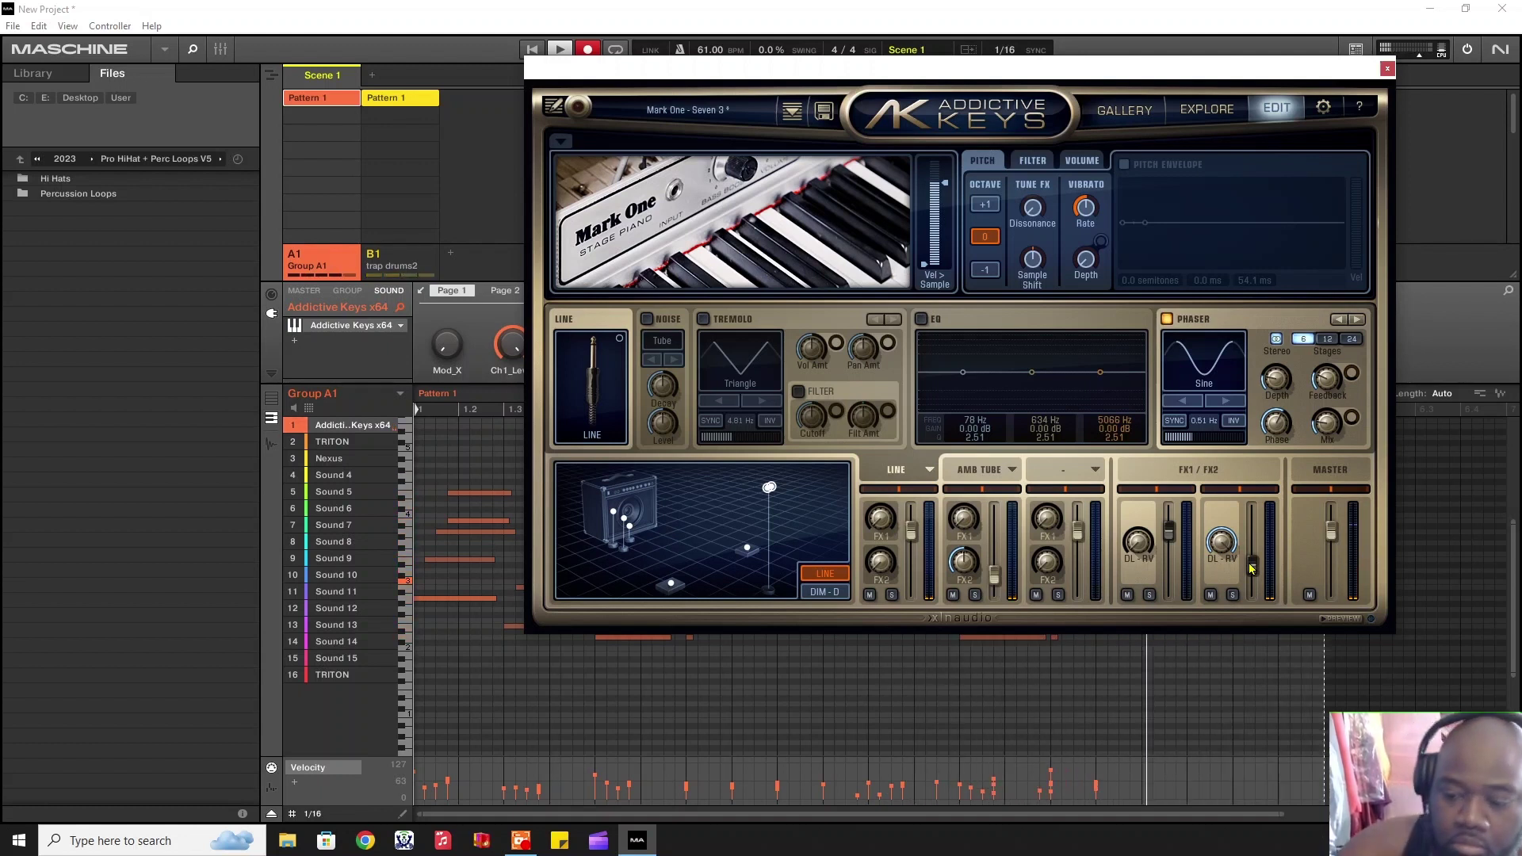
key(space)
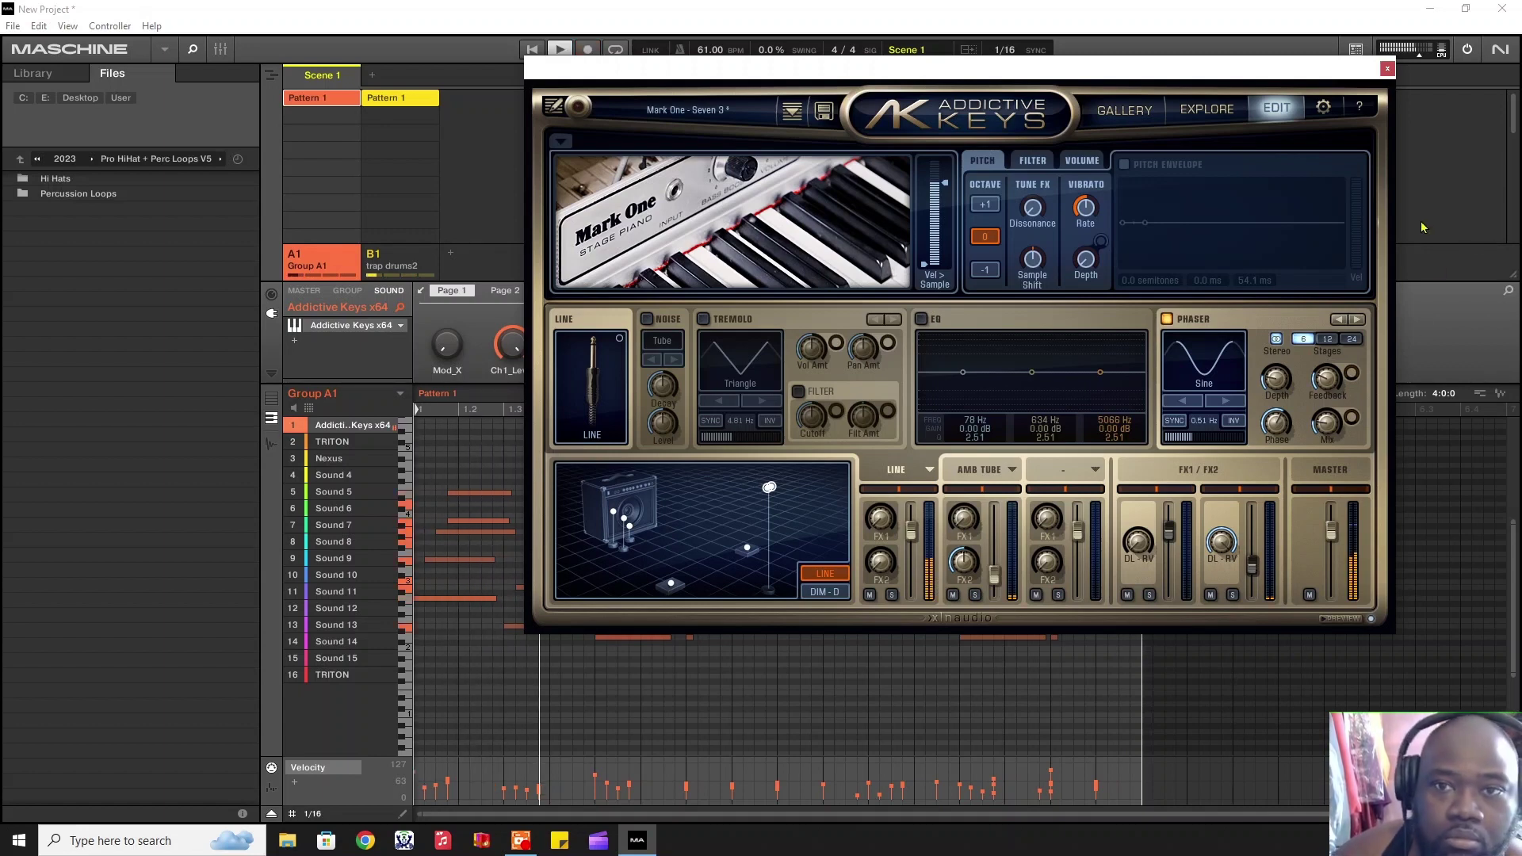
click(1388, 70)
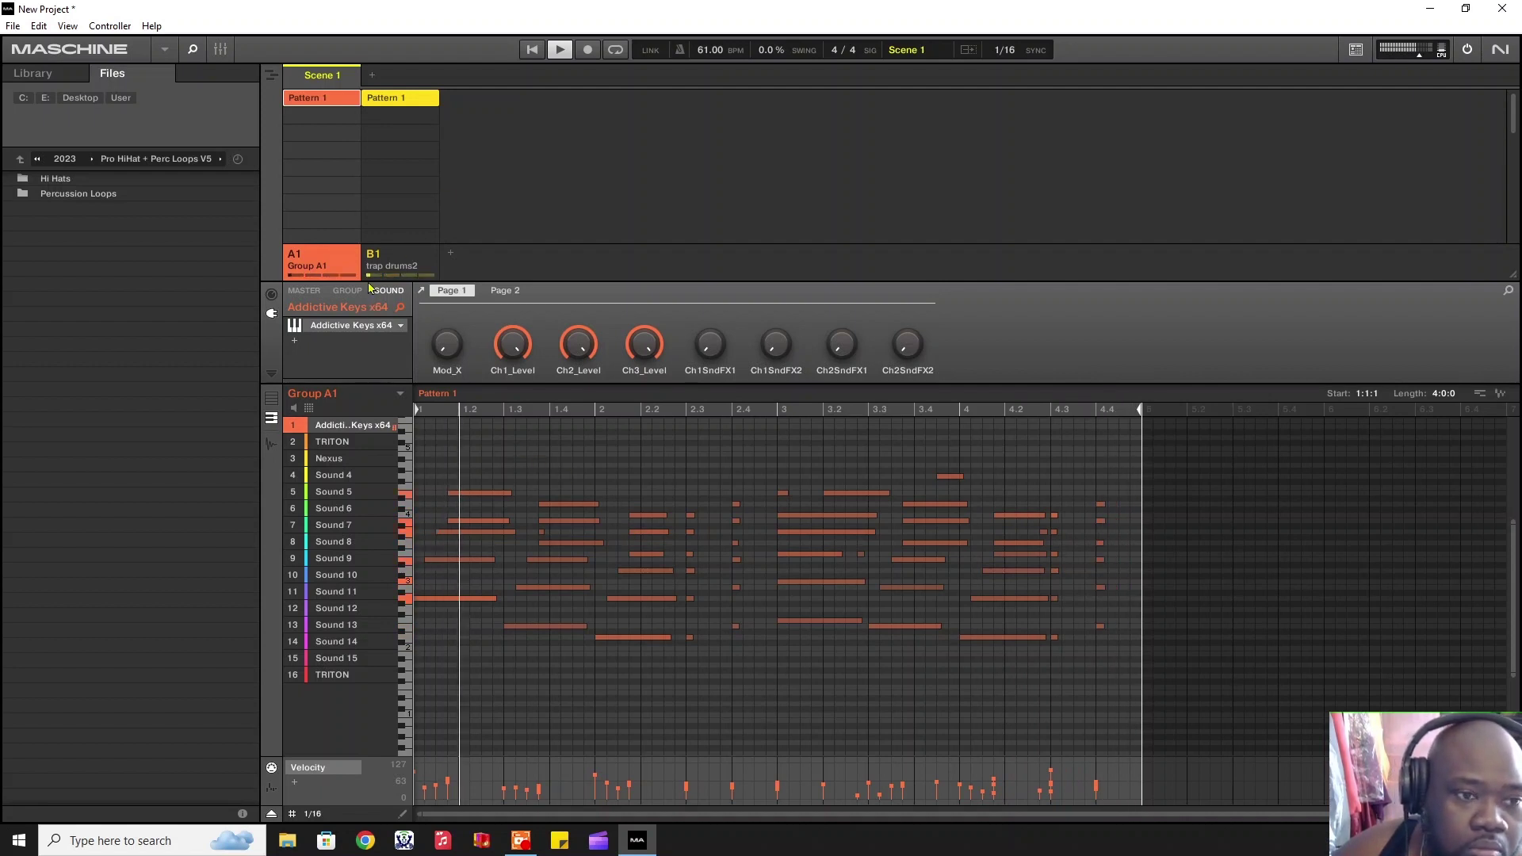
Step: Switch to group B1 'trap drums2', audition a few drum sounds, and stop playback
click(408, 262)
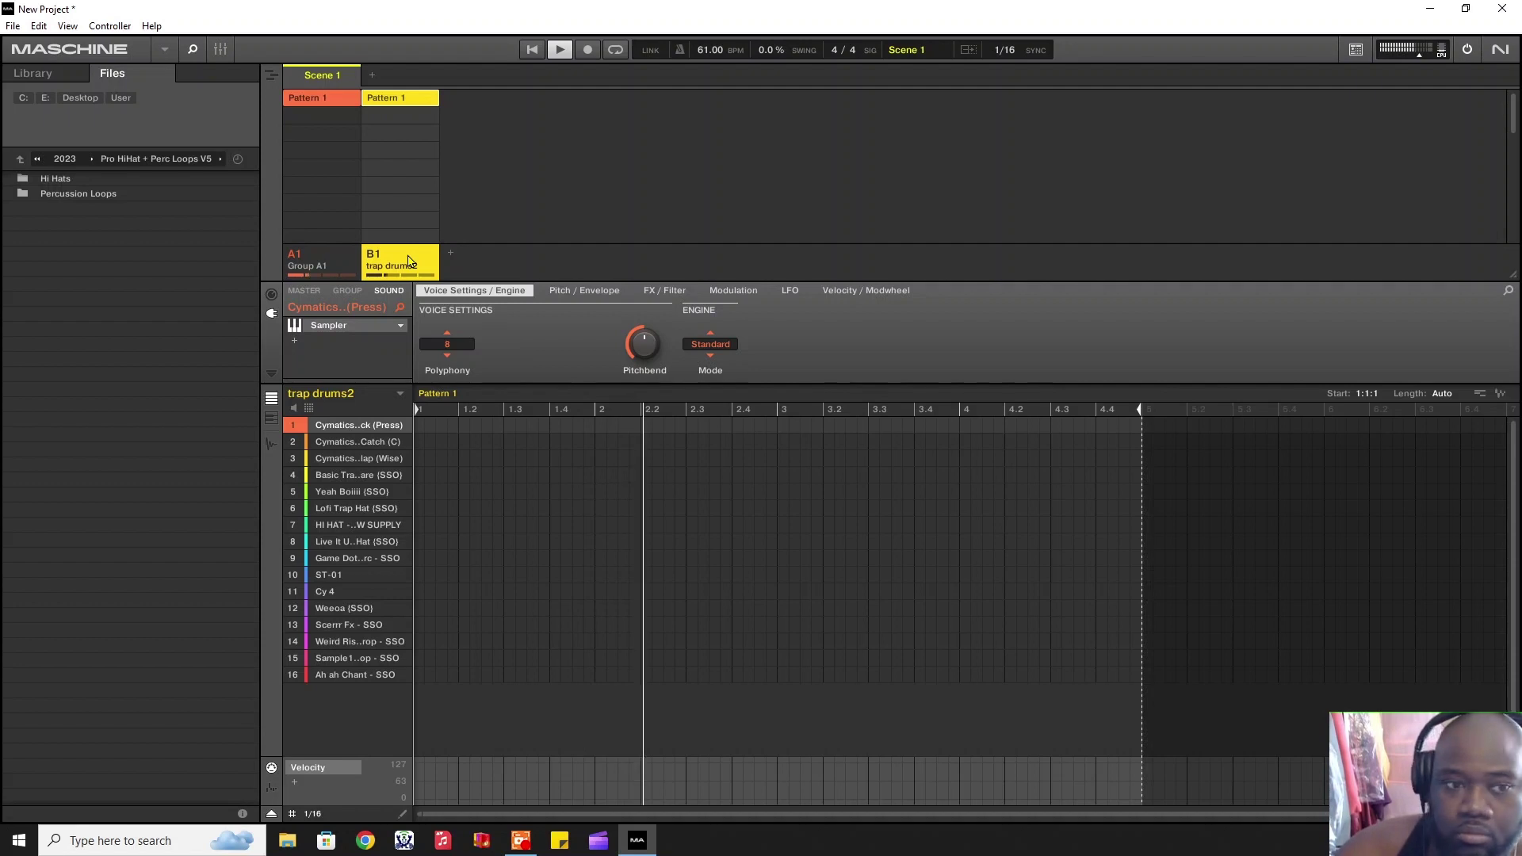
key(s)
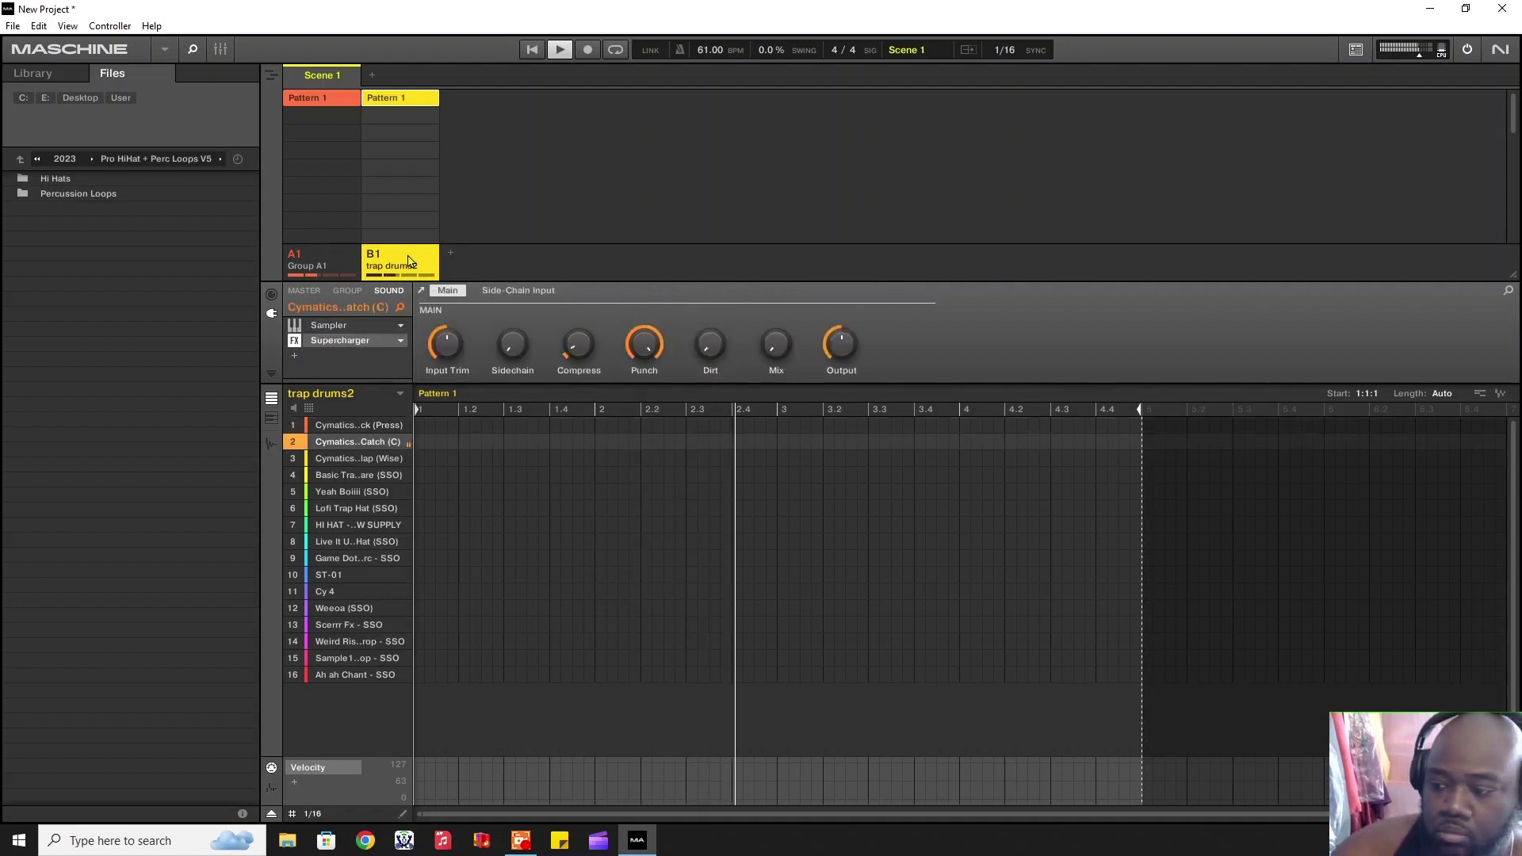
key(x)
key(d)
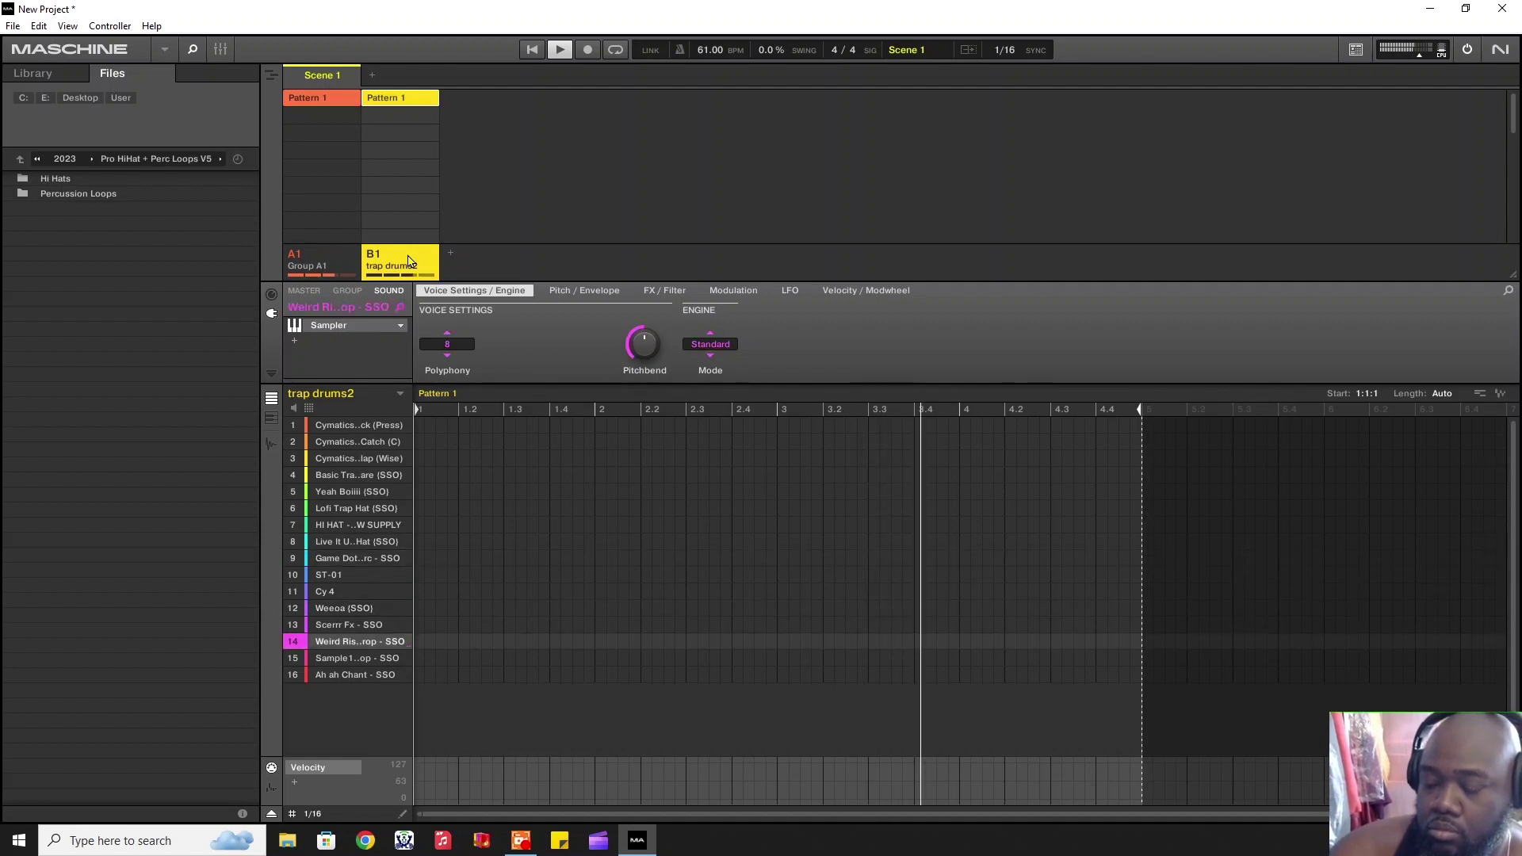
key(space)
Step: Record eight evenly spaced Game Dot hits on pad 9 into Pattern 1
key(ctrl+space)
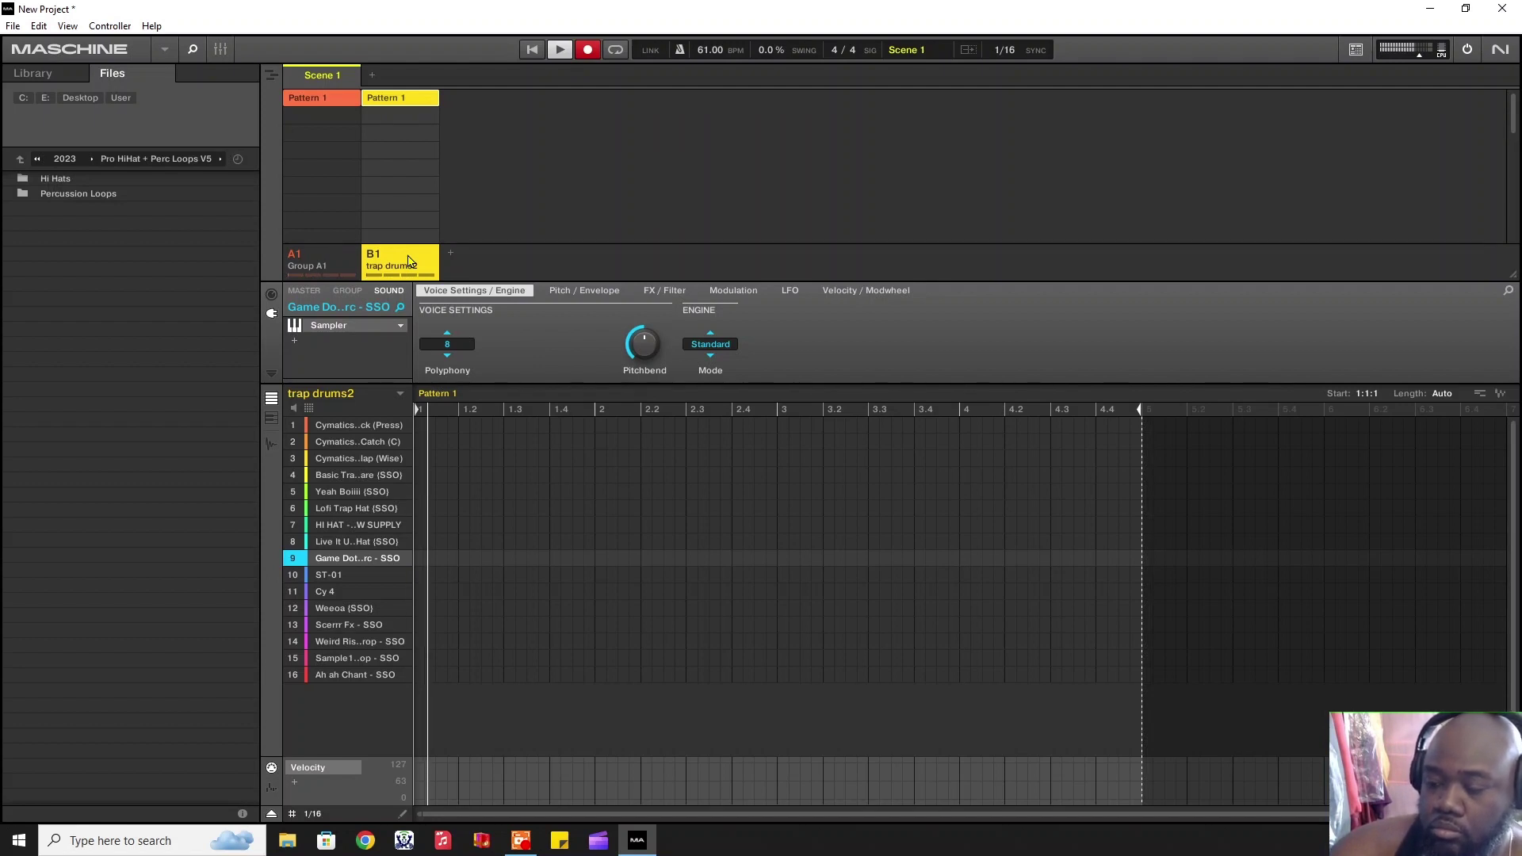
key(q)
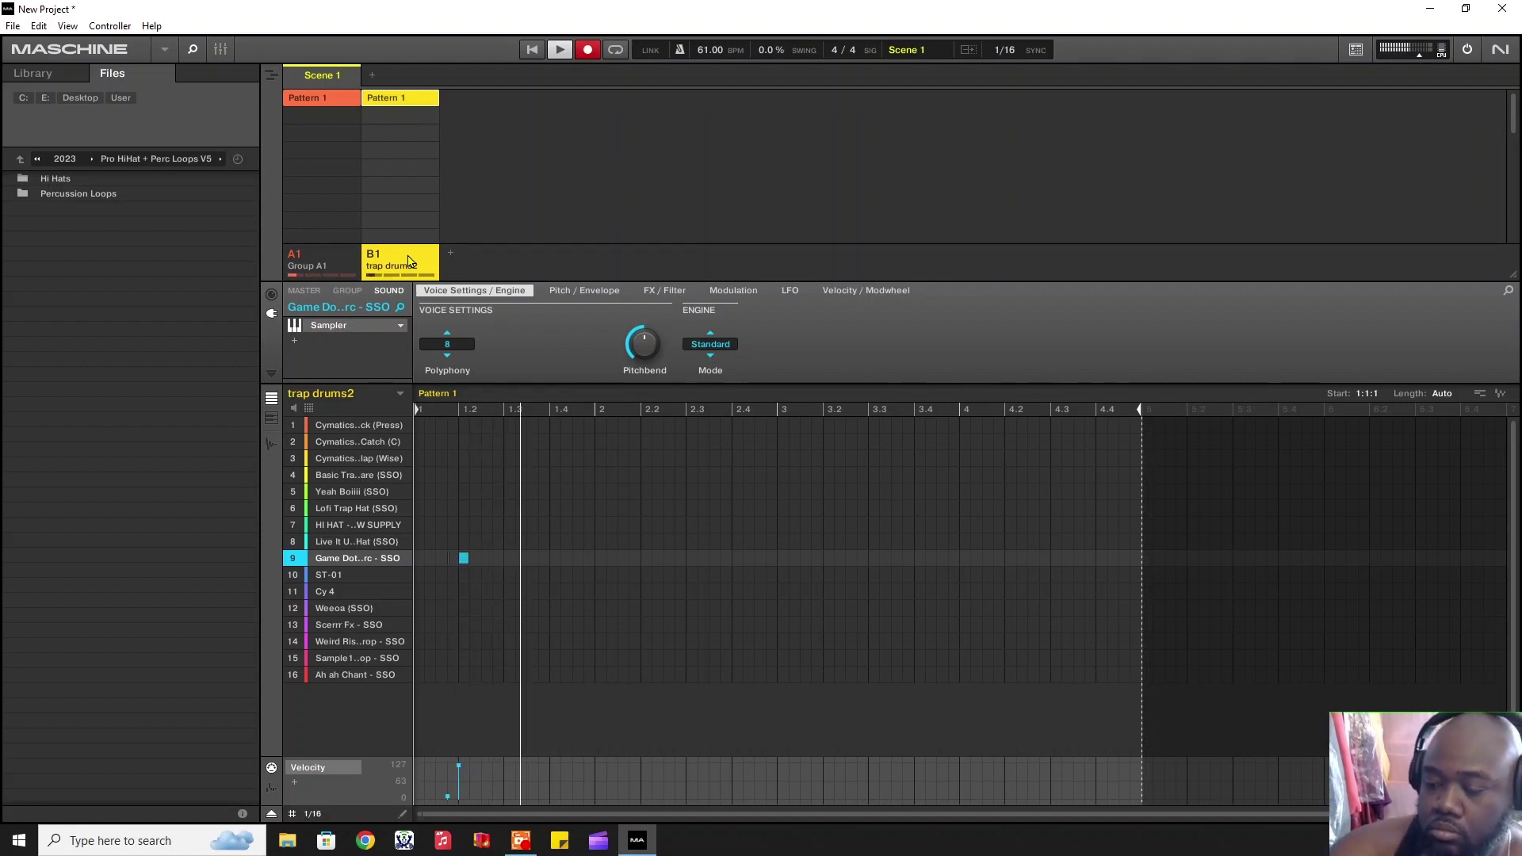
key(q)
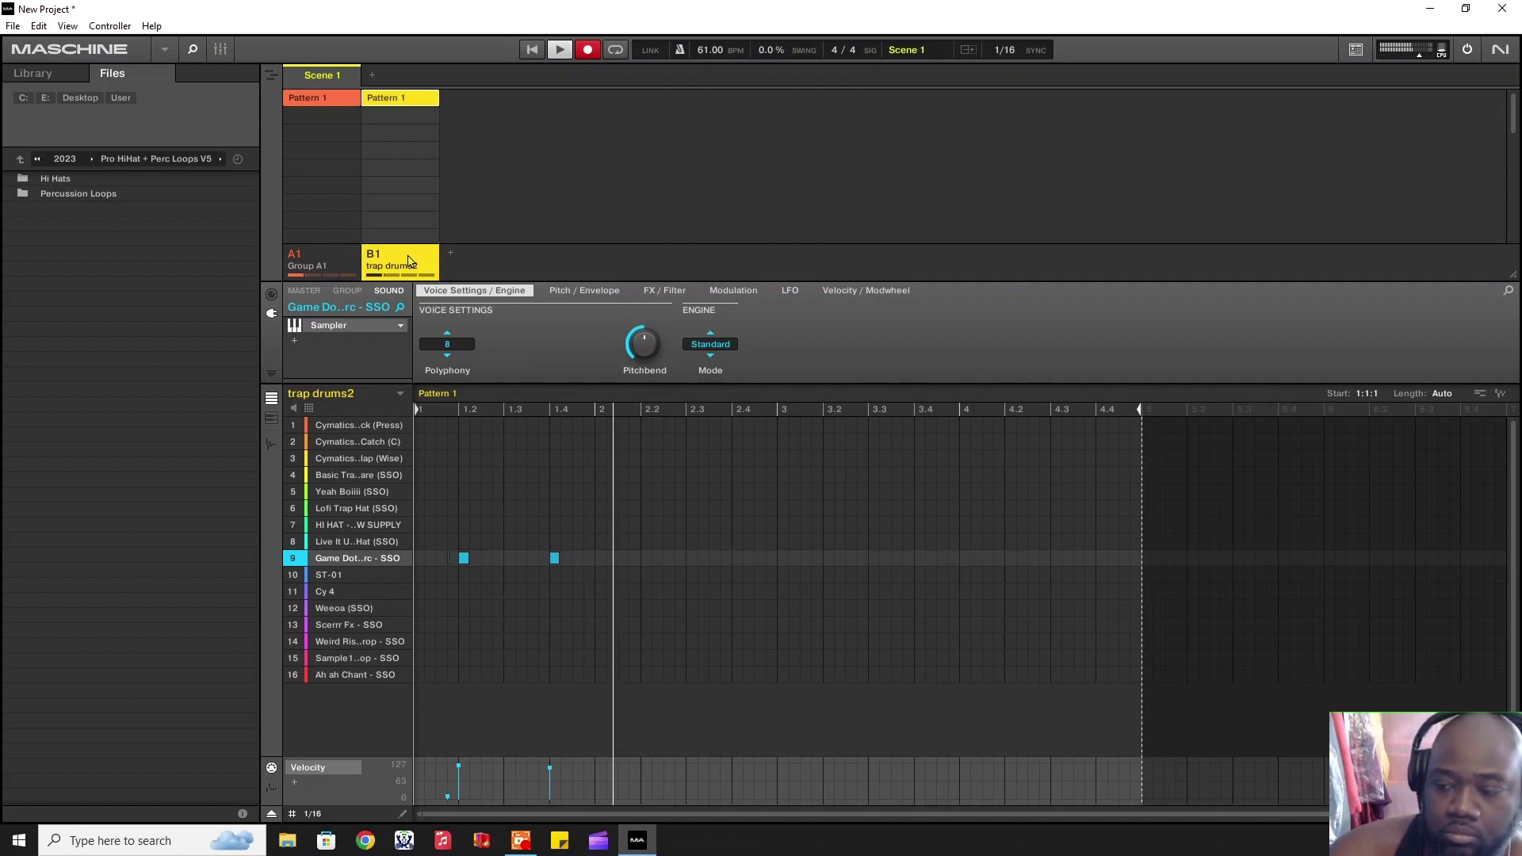
key(q)
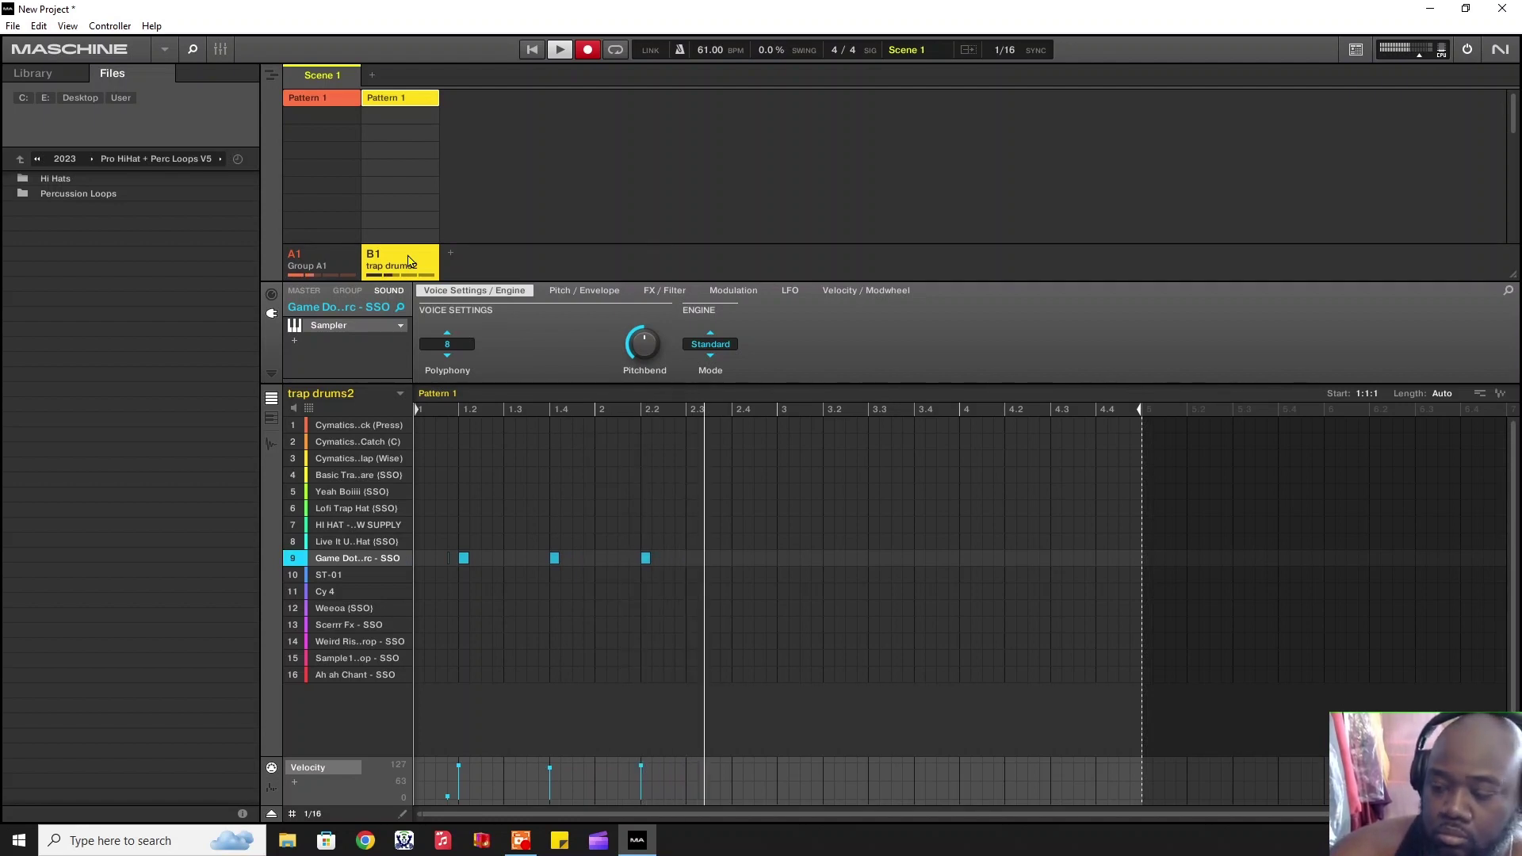
key(q)
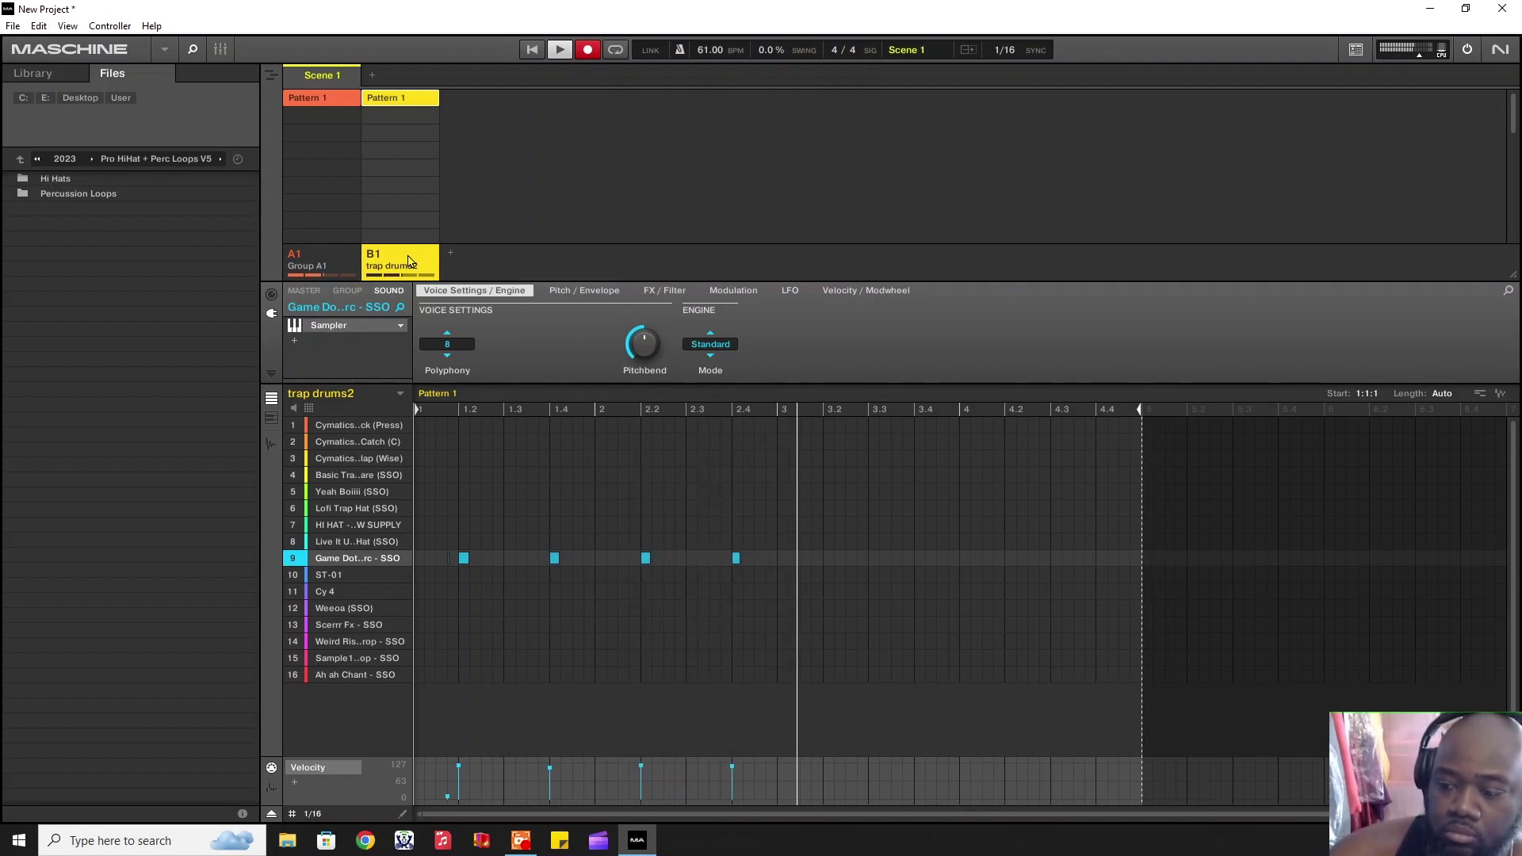
key(q)
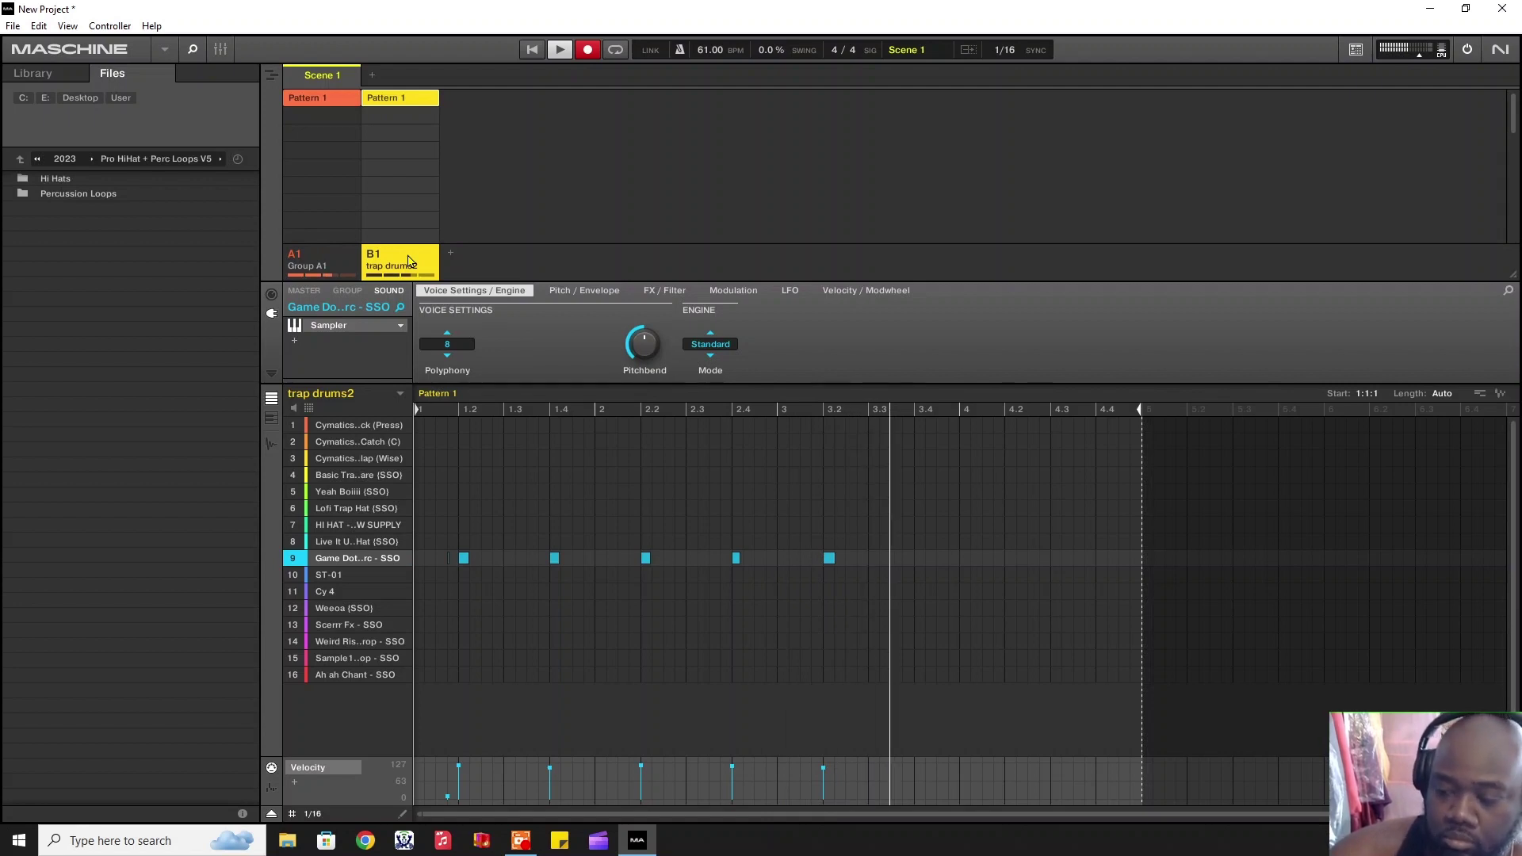
key(q)
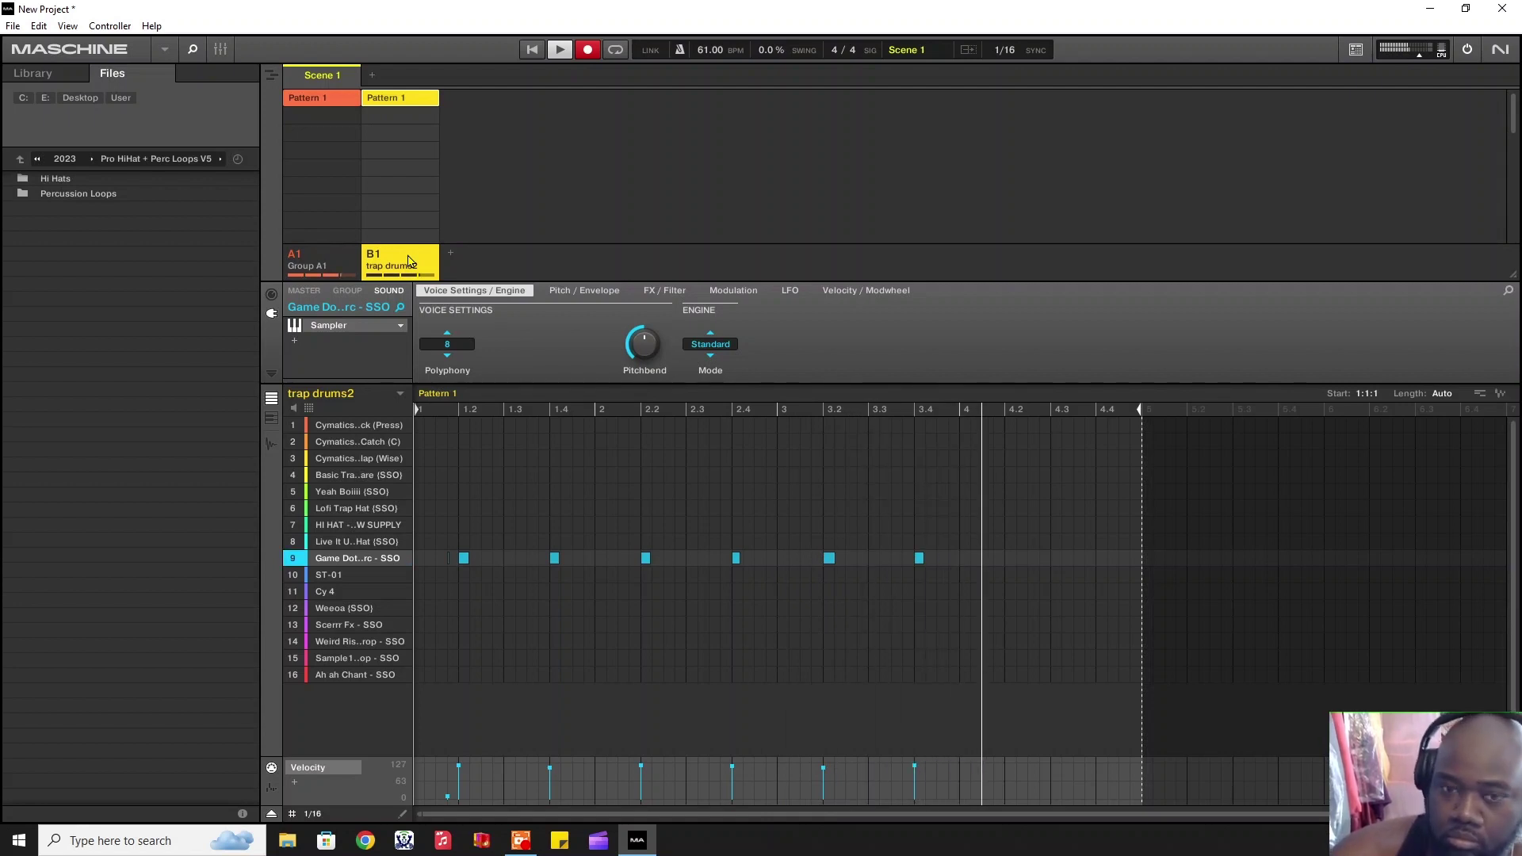
key(q)
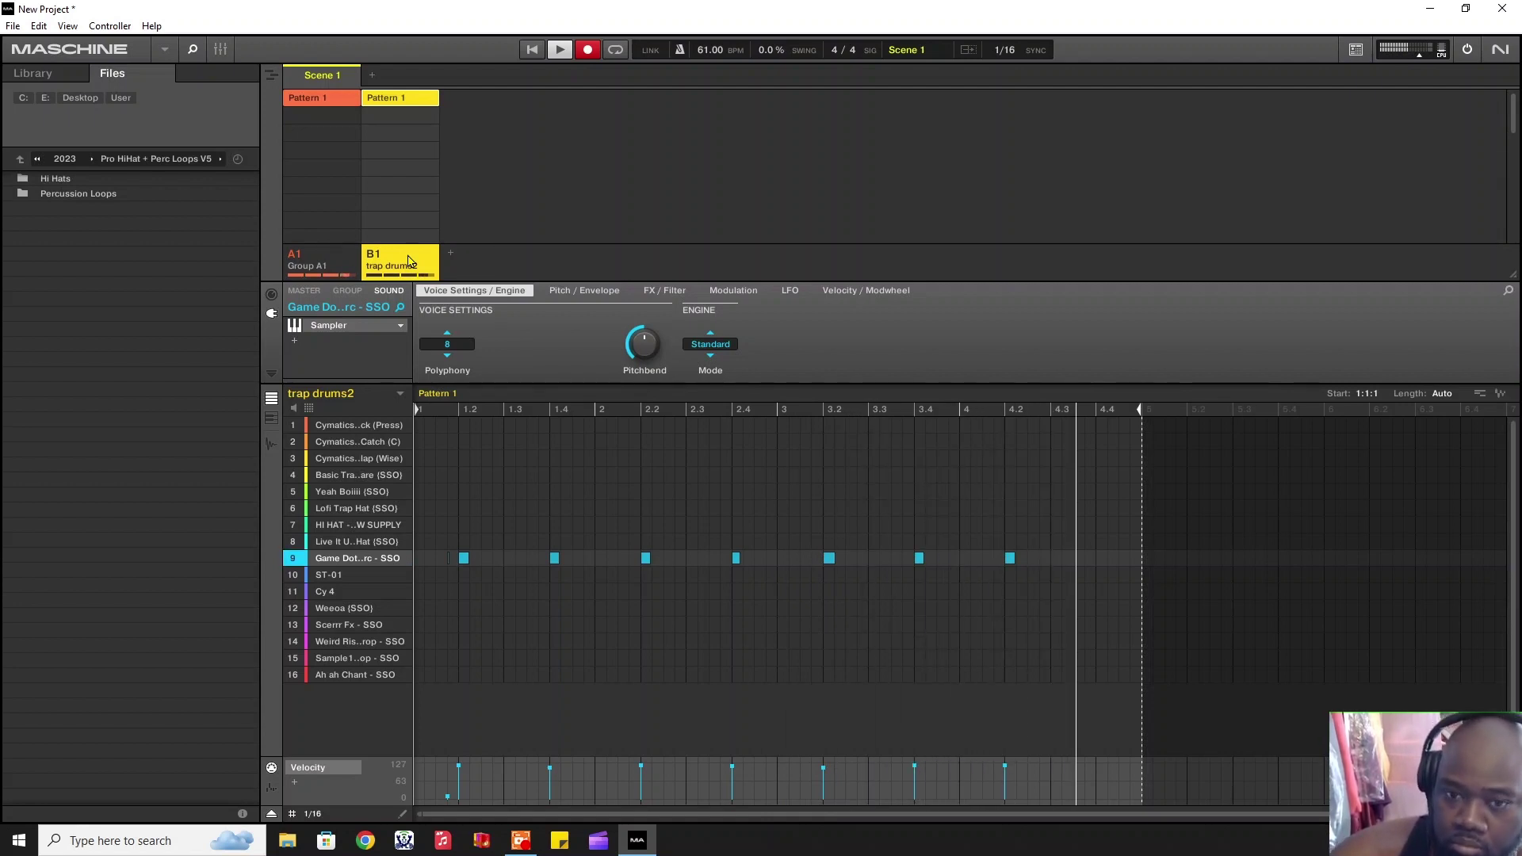
key(q)
key(space)
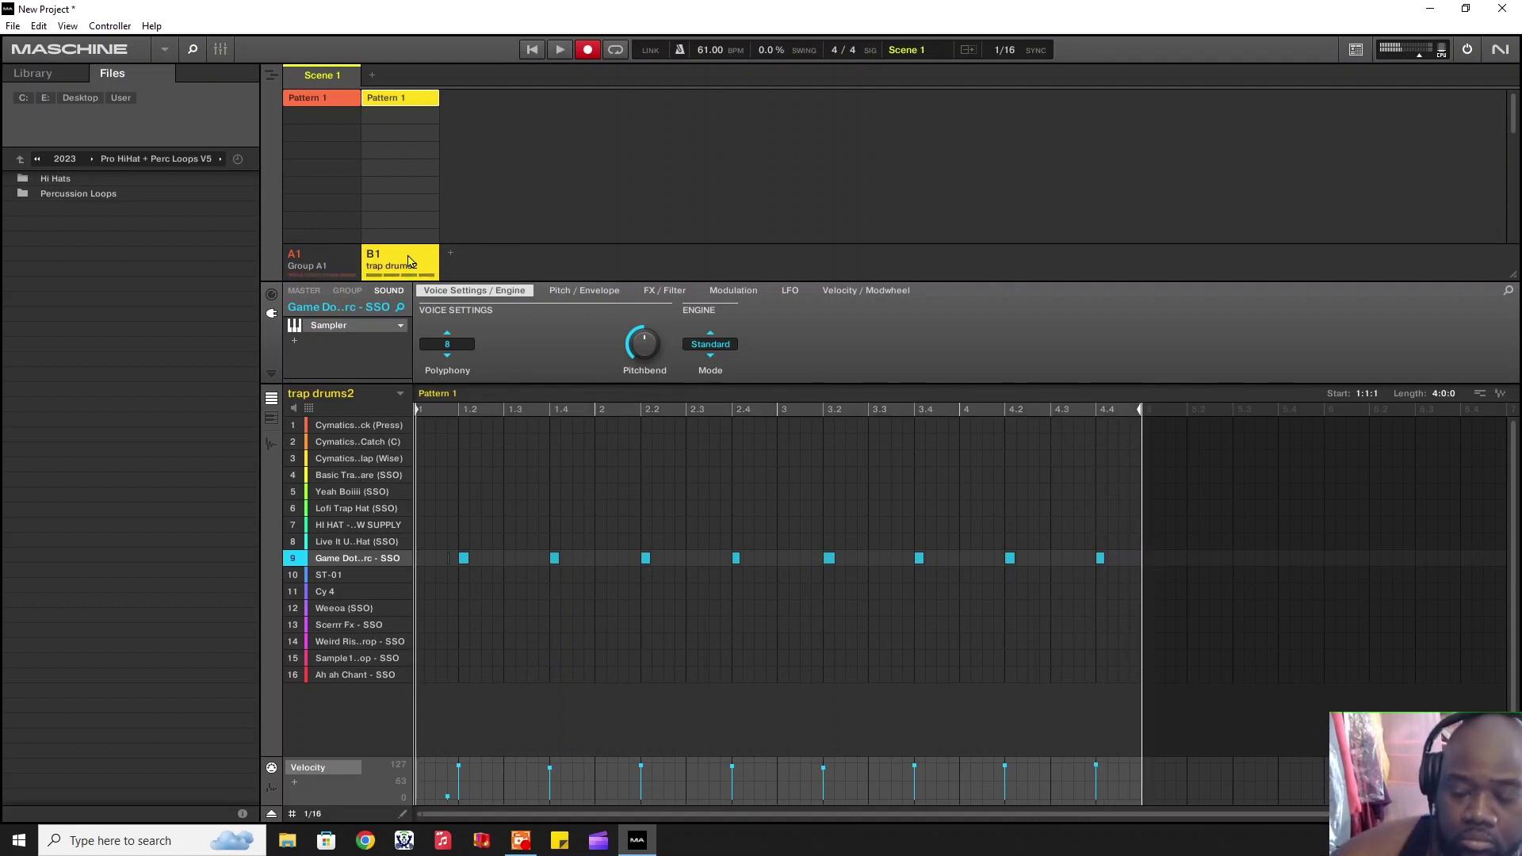
Step: Copy the recorded drum notes and return to Group A1
right_click(448, 561)
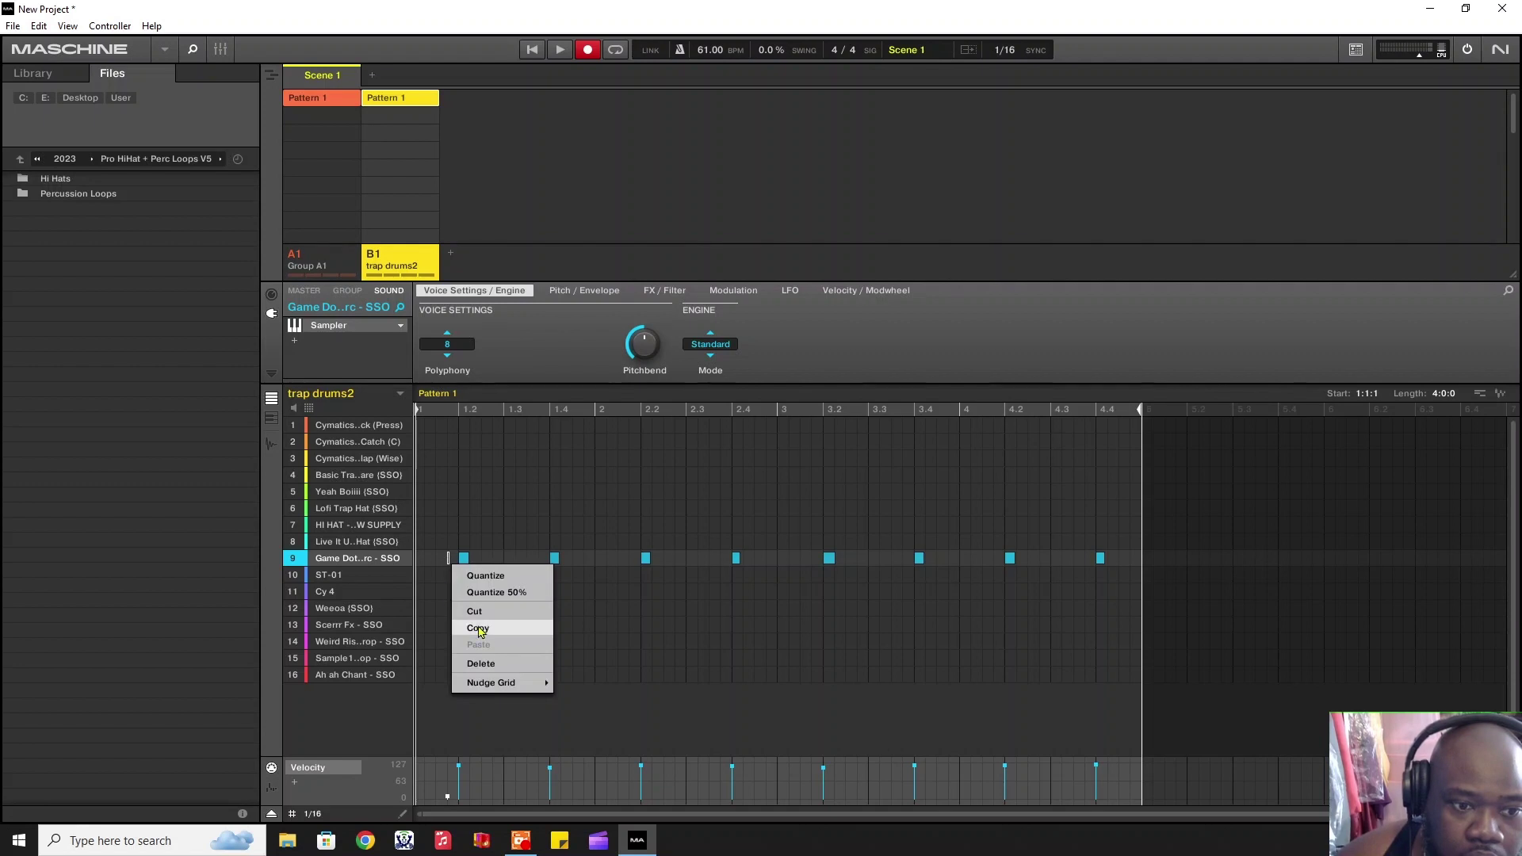
click(447, 624)
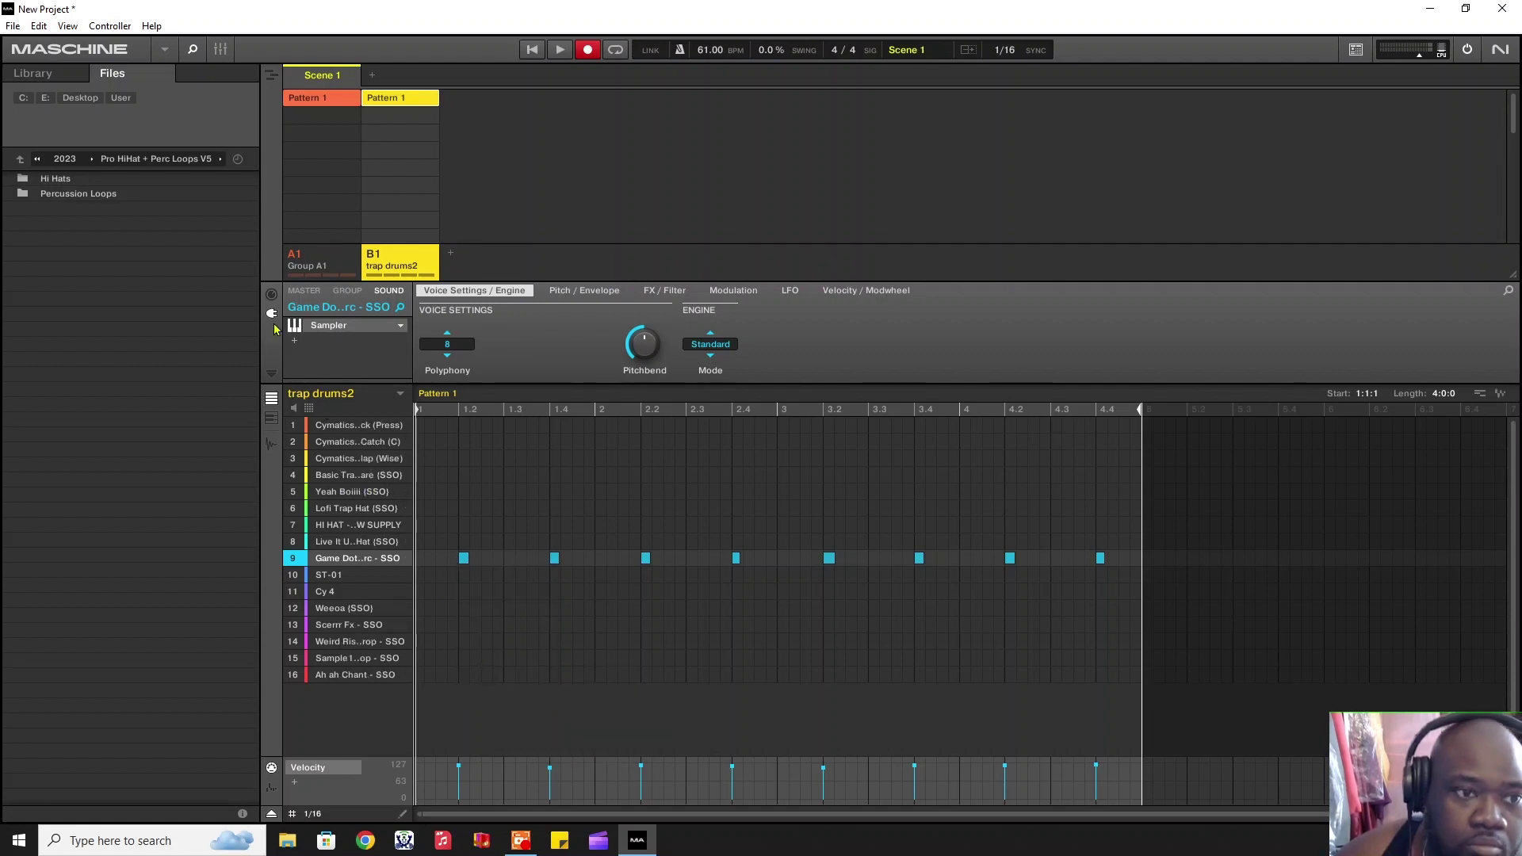
click(333, 260)
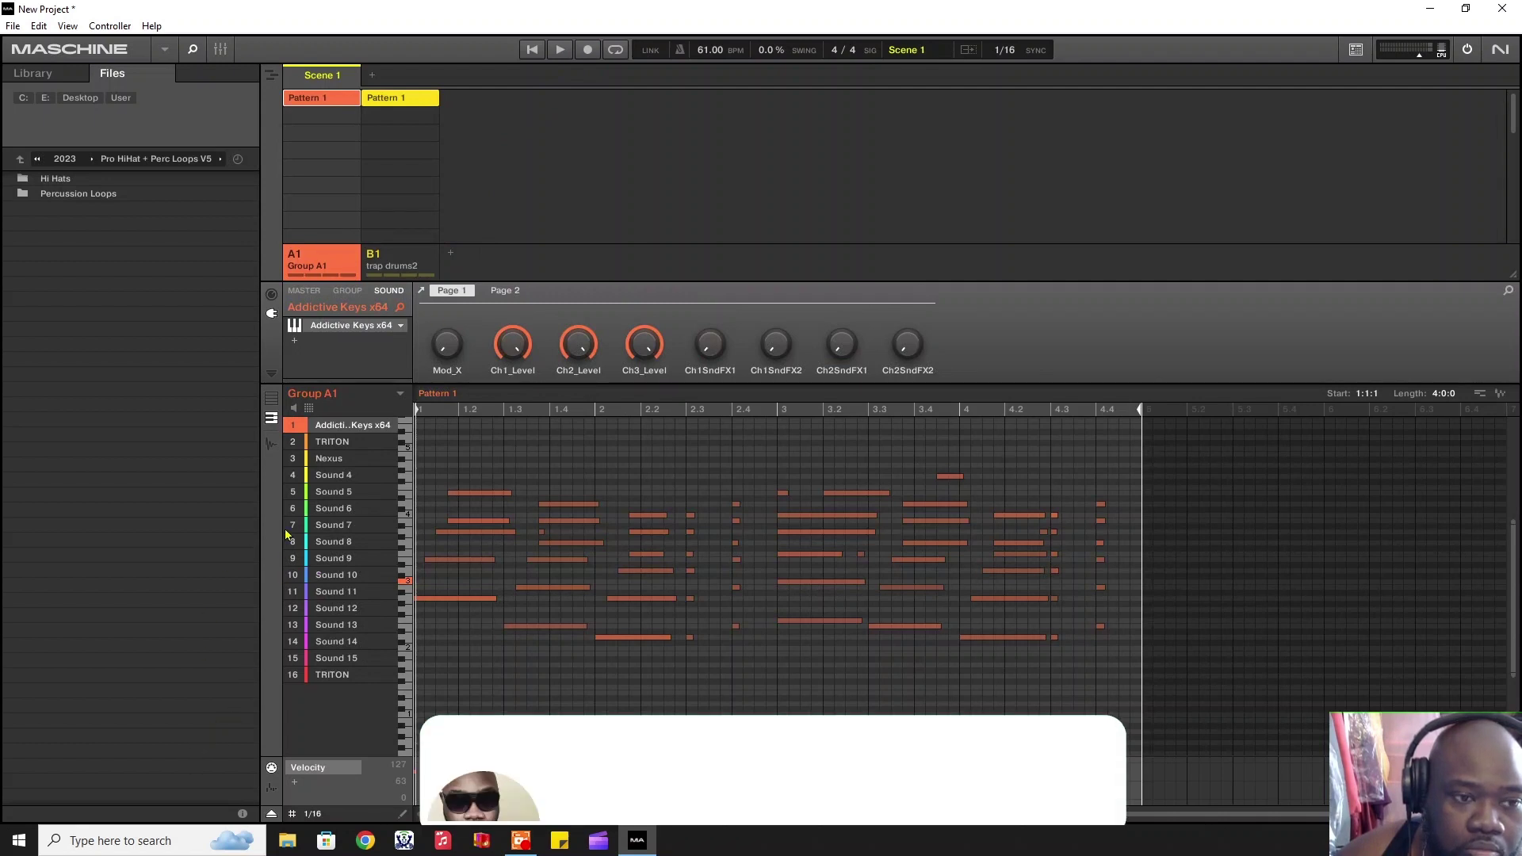
Step: Record an E.Bass Pick 2 bass line on sound slot 2 TRITON, then close the TRITON window
click(339, 443)
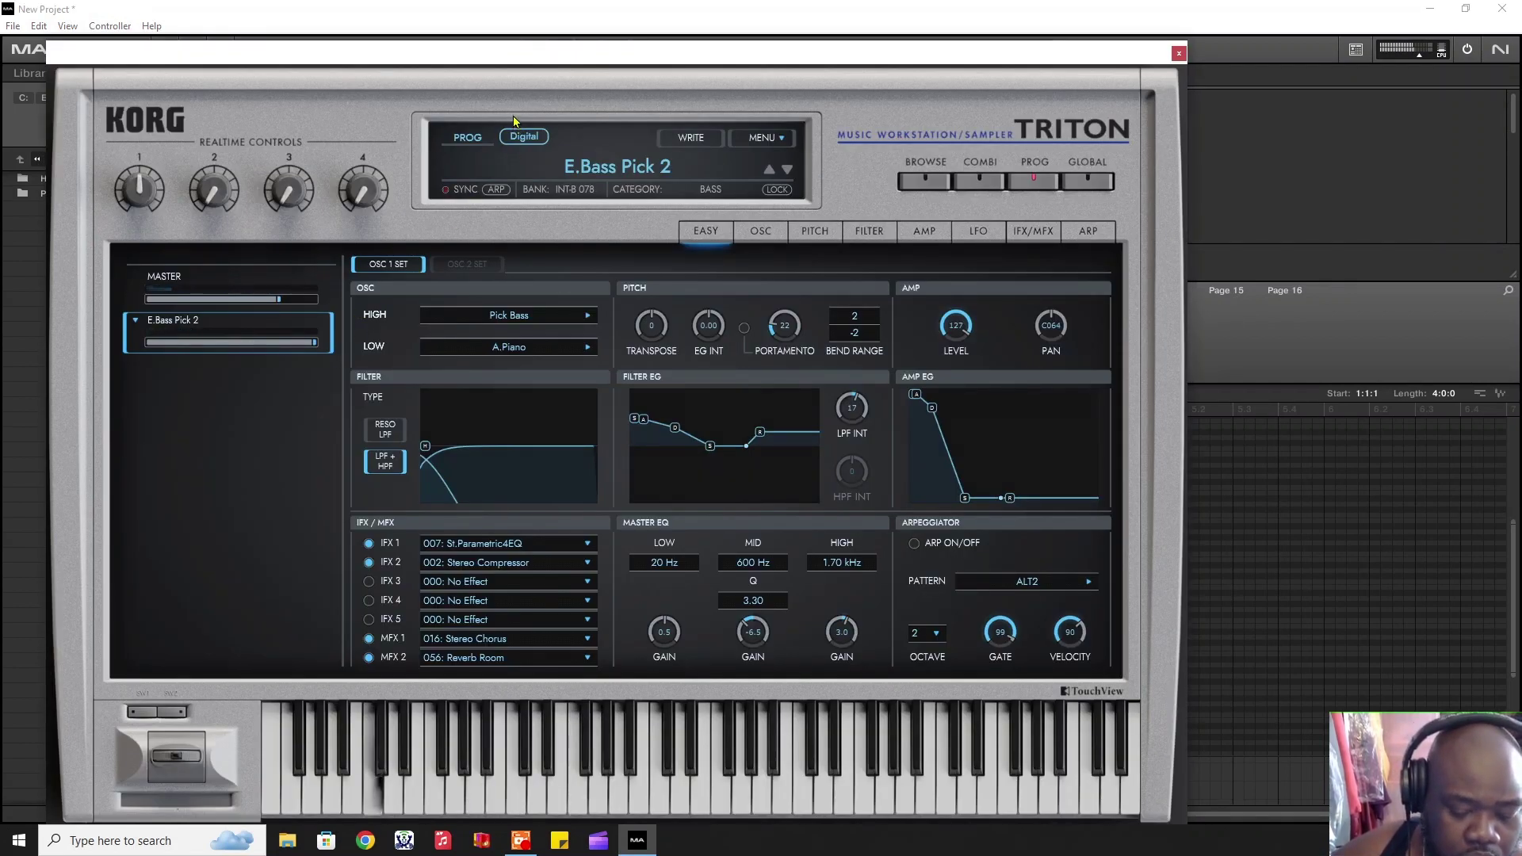
drag(711, 61, 1094, 49)
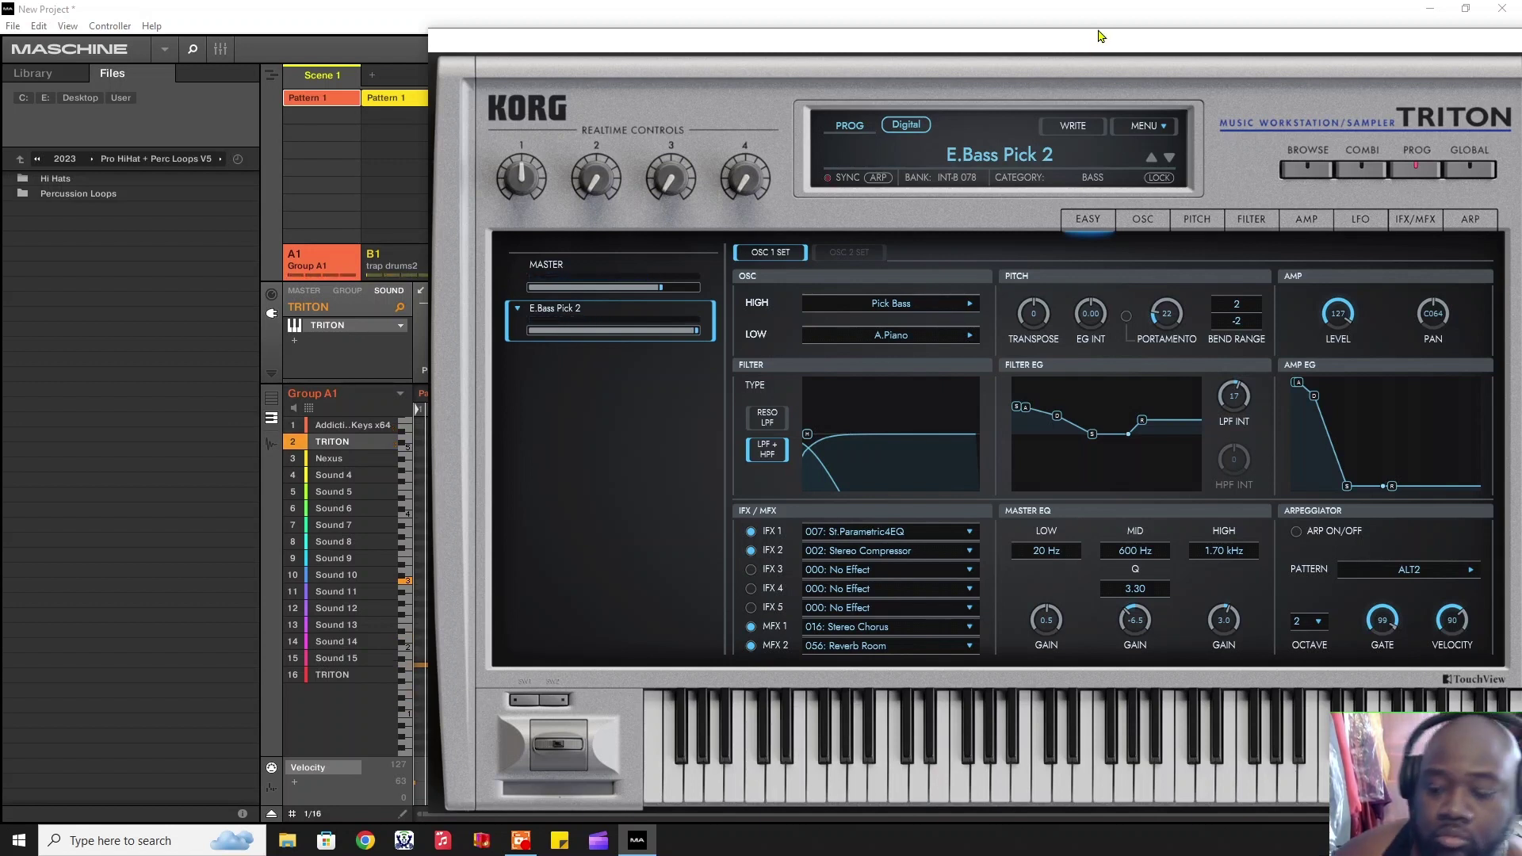
drag(1251, 38, 1119, 69)
click(1429, 72)
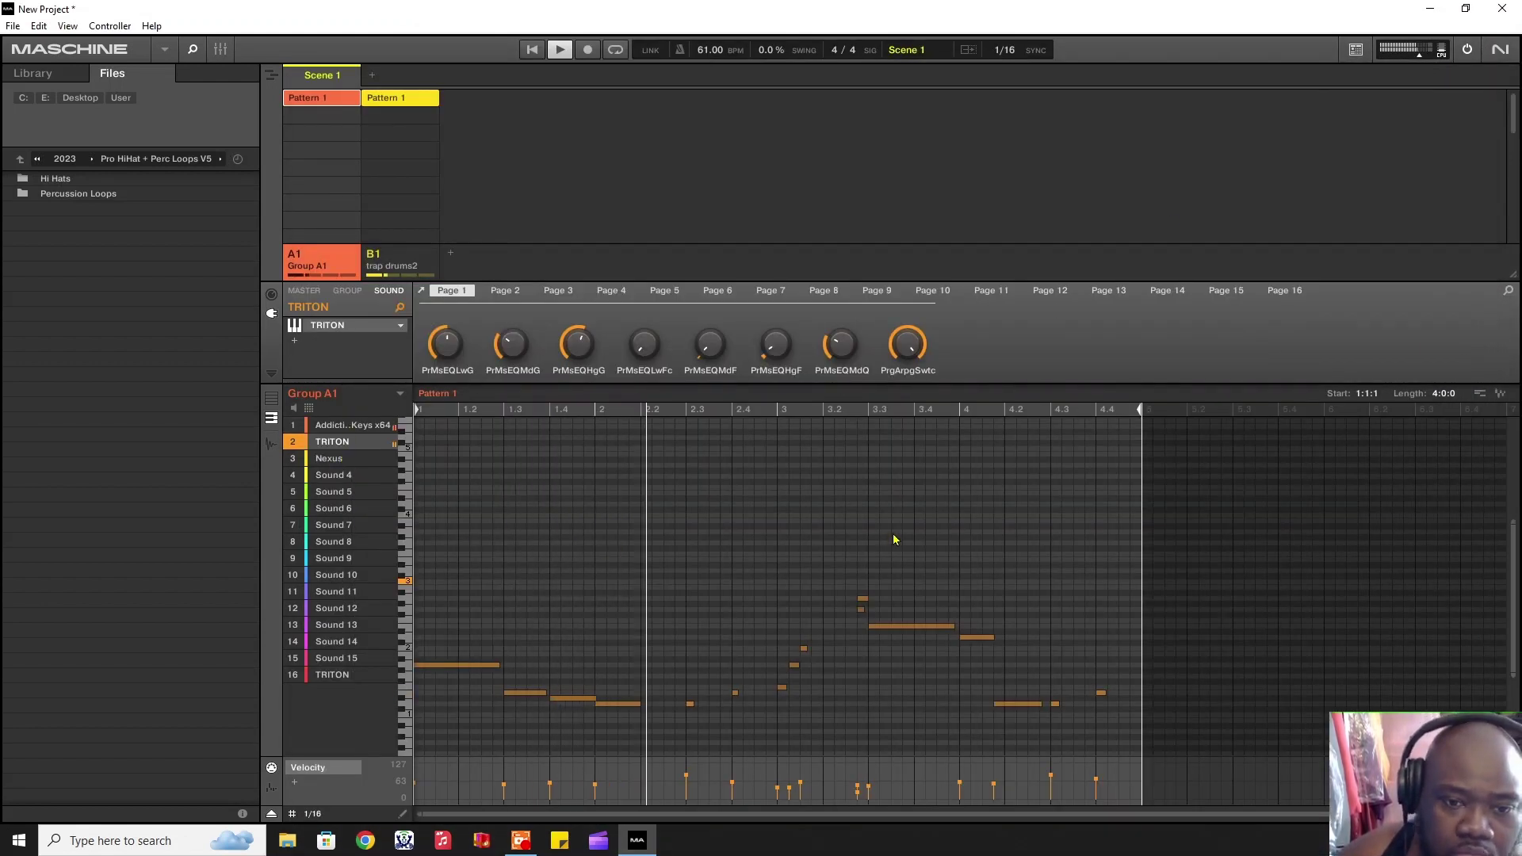
Step: Set all the TRITON bass notes to velocity 127
drag(1163, 523, 341, 737)
drag(504, 787, 504, 762)
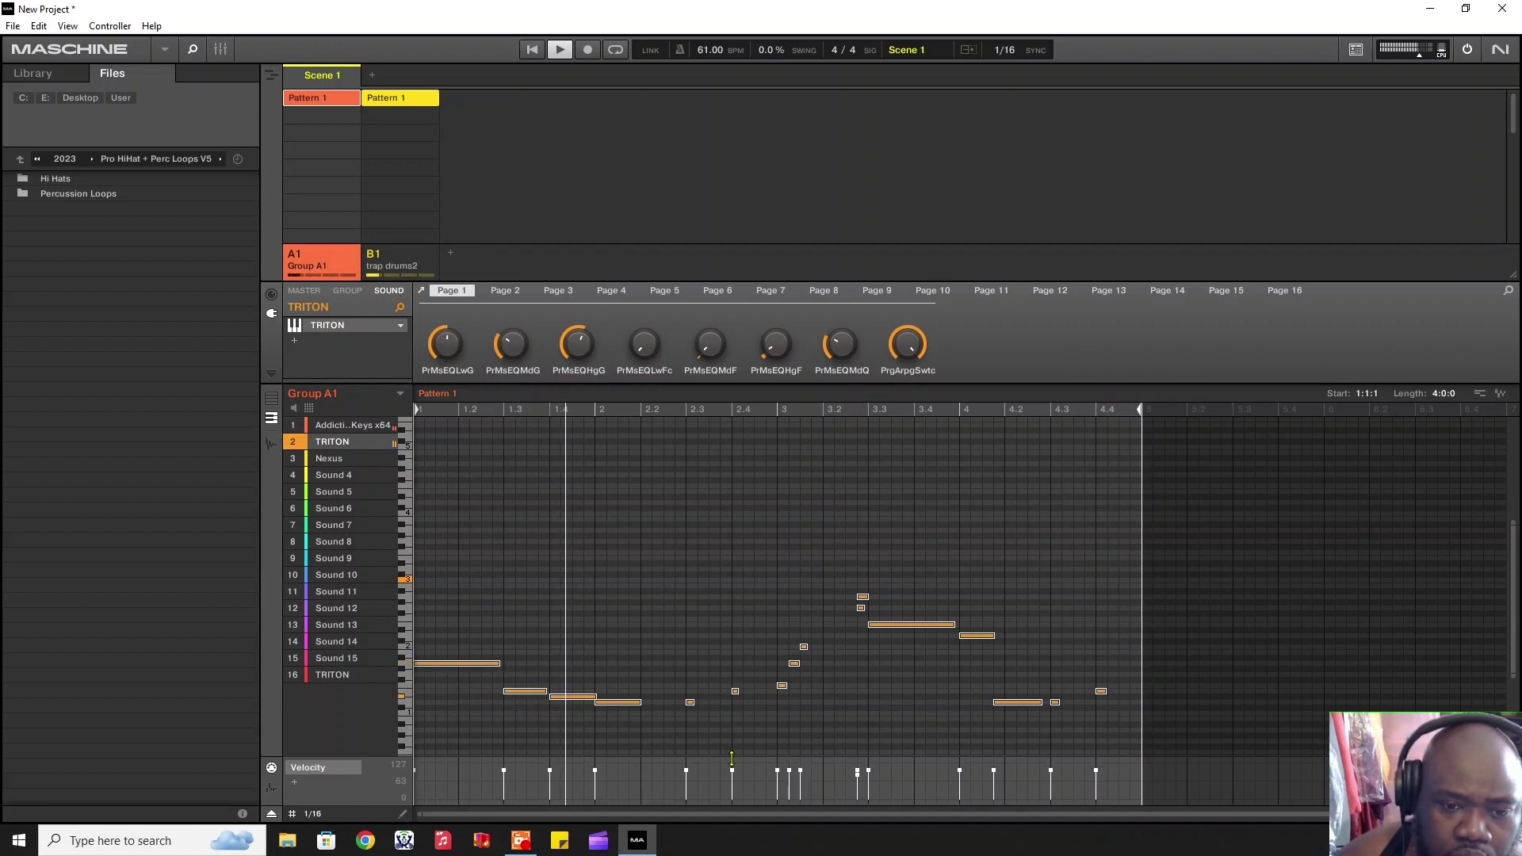
mouse_move(732, 772)
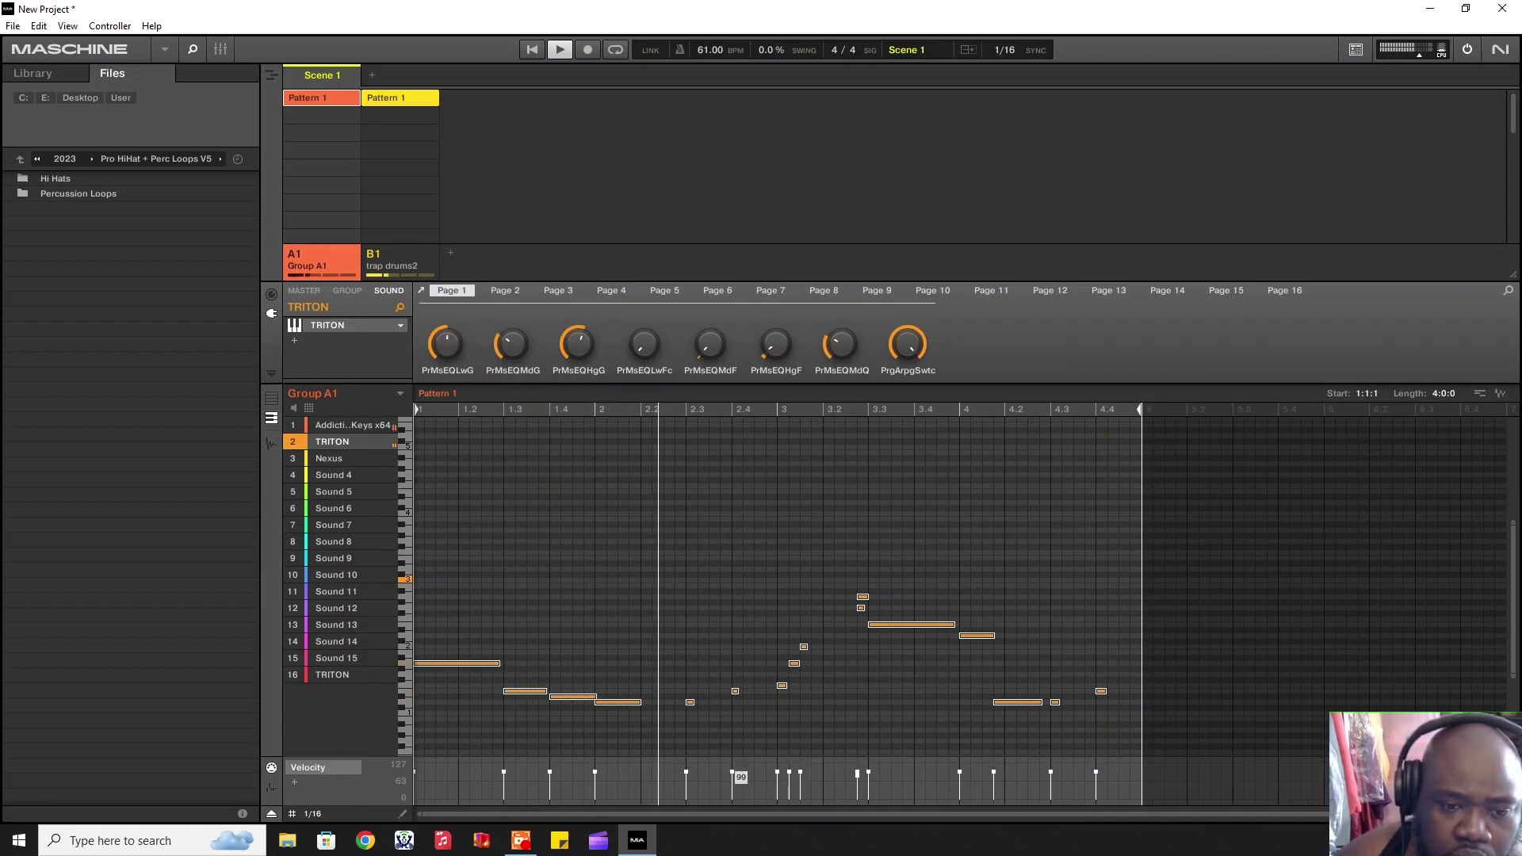
click(809, 704)
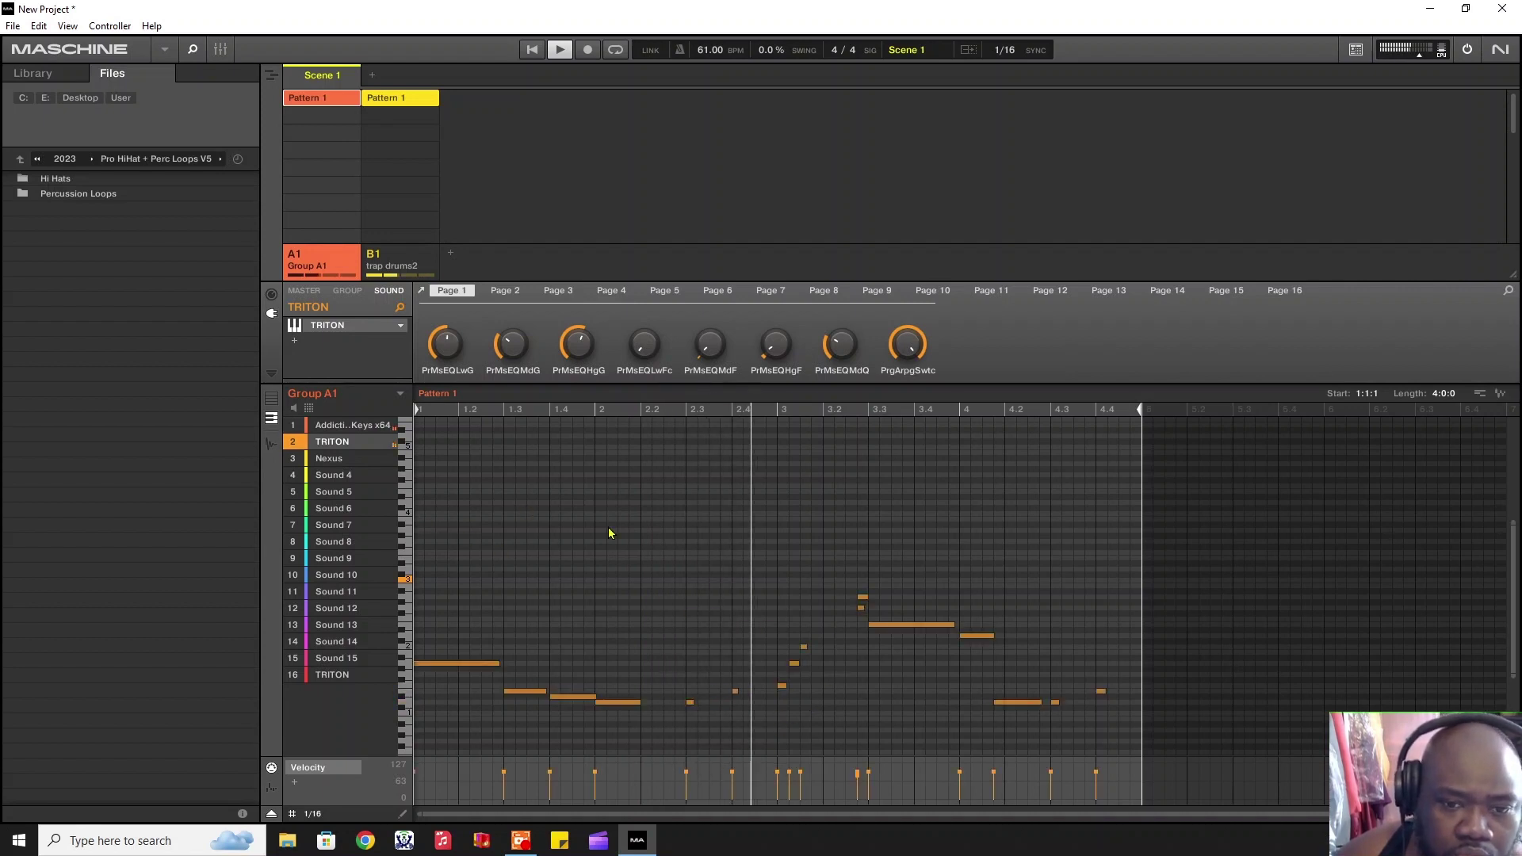
Step: Delete the stray short overlapping bass note and select sound slot 3 Nexus
right_click(861, 608)
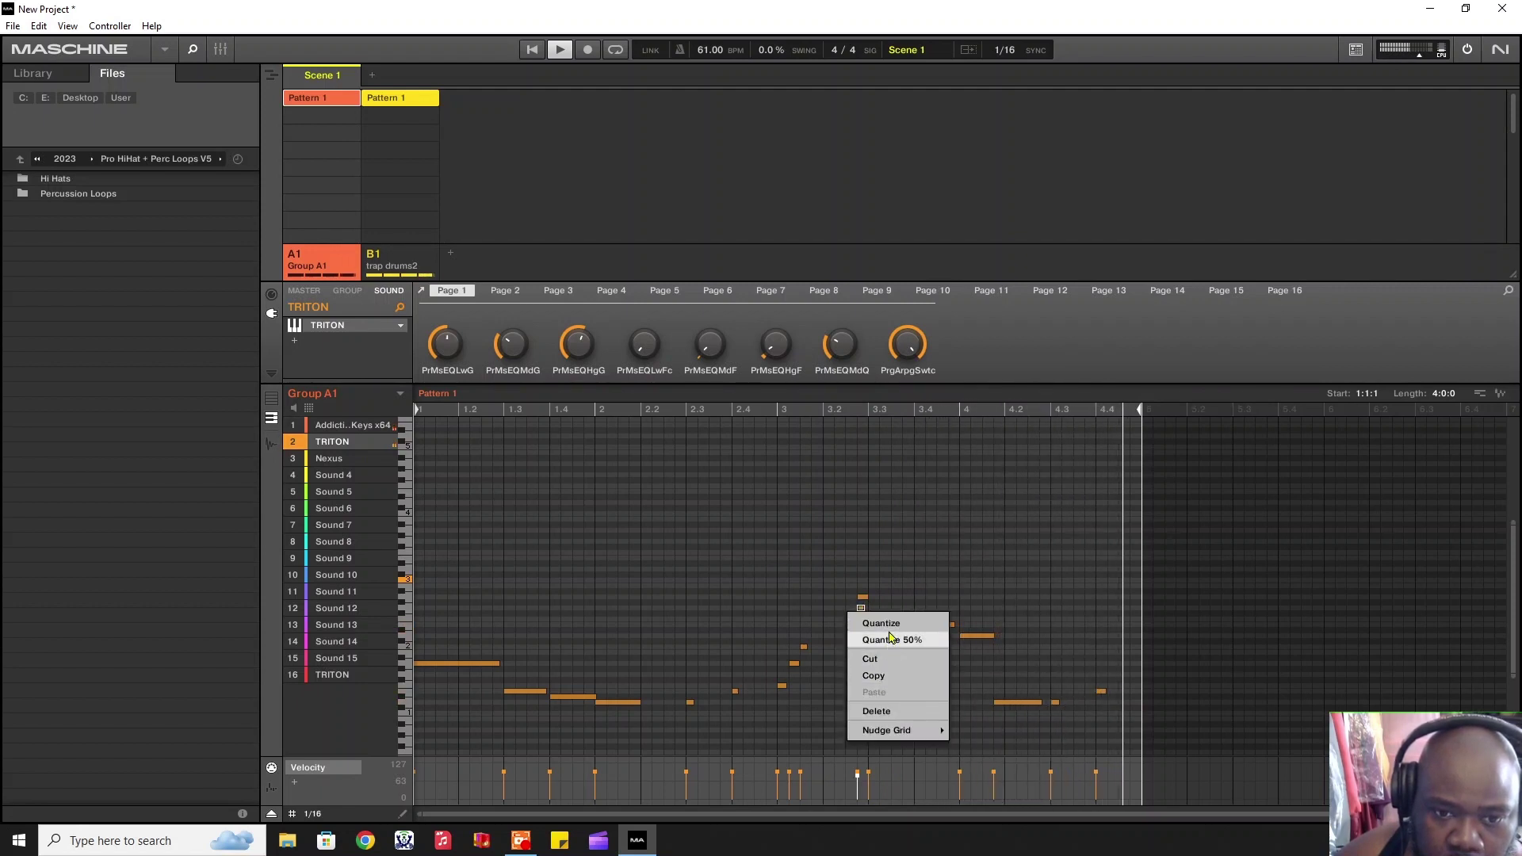
click(877, 711)
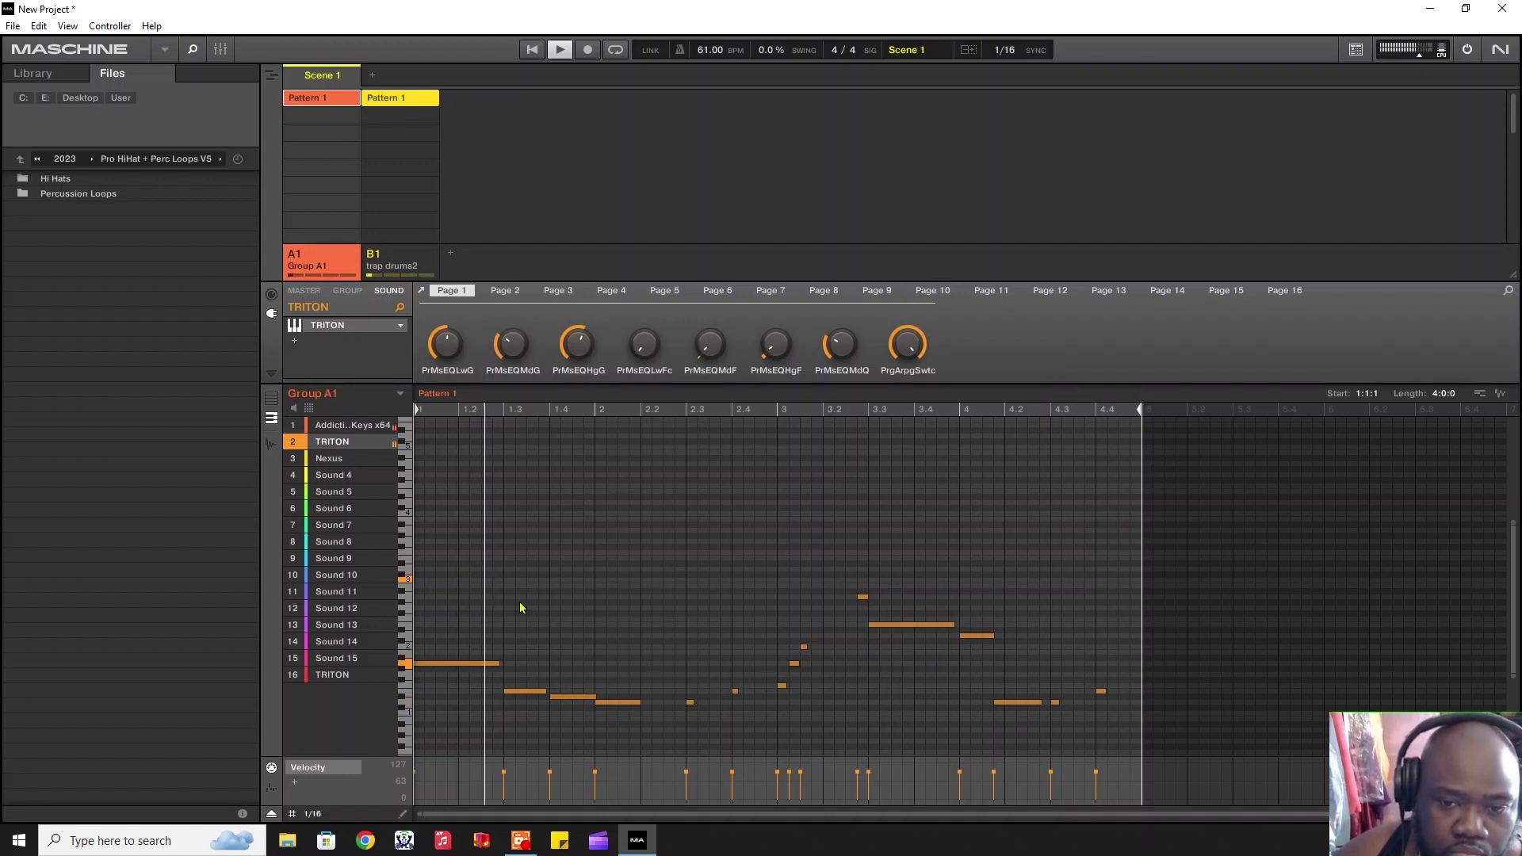
click(338, 460)
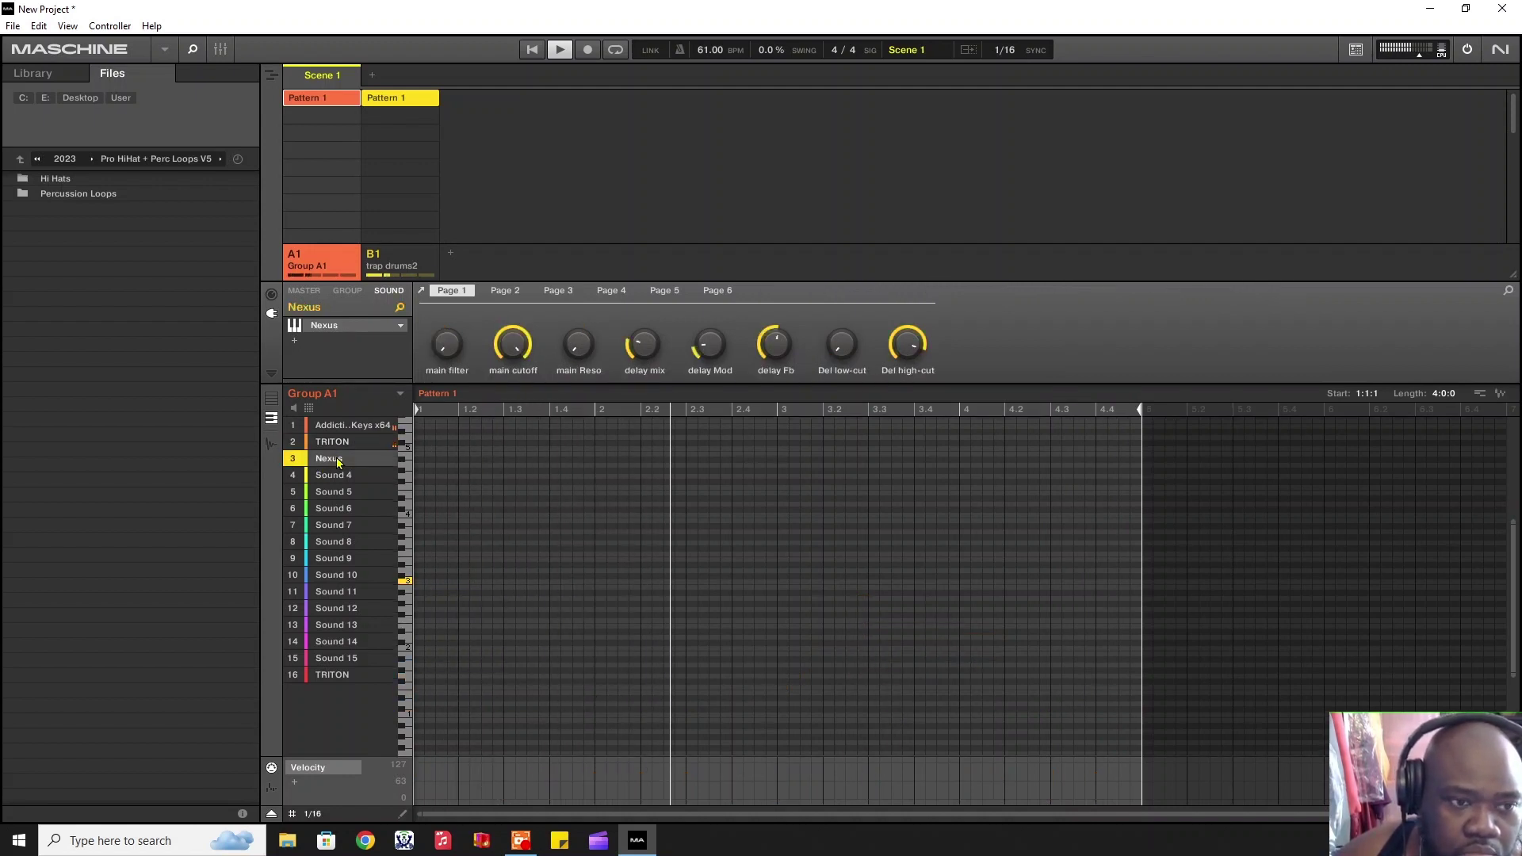
Step: Audition Nexus pads from Aeropad to Ambient Pad 3, keep Ambient Pad 1, and close Nexus
click(327, 333)
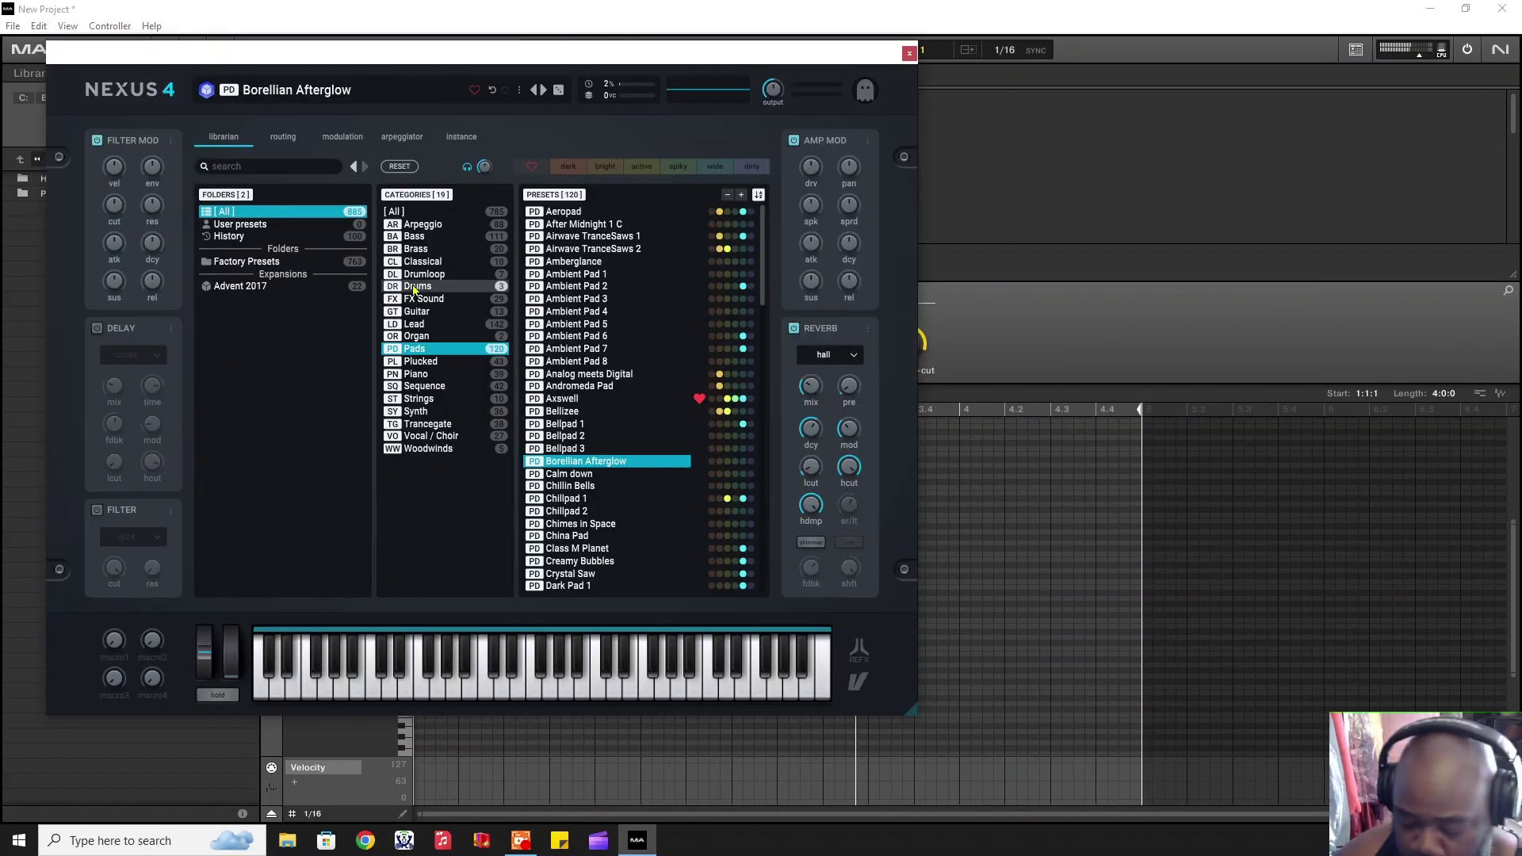
click(575, 212)
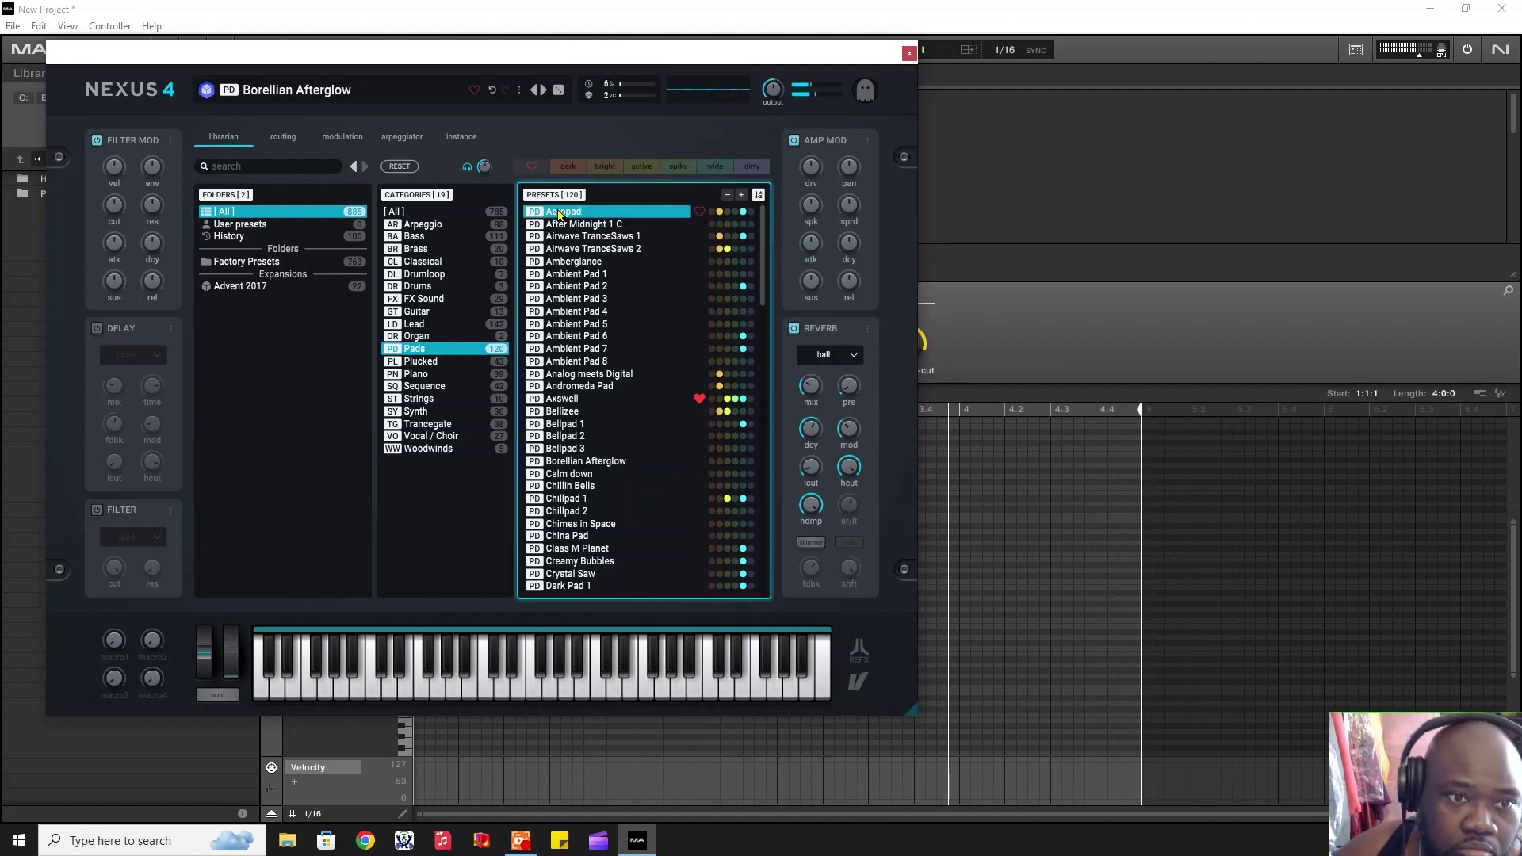
click(576, 225)
click(576, 237)
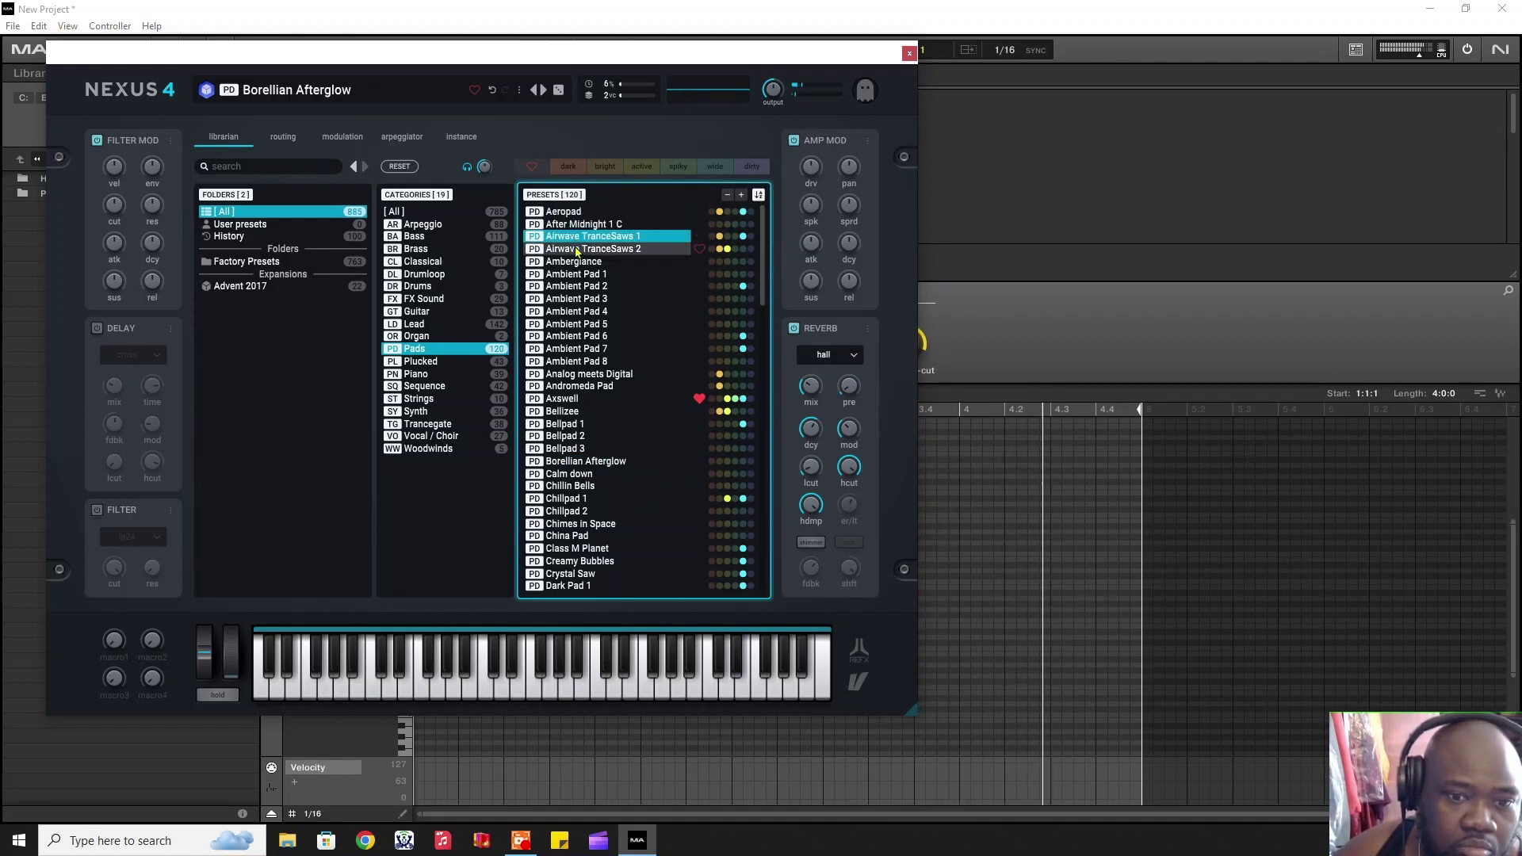
click(577, 251)
click(578, 263)
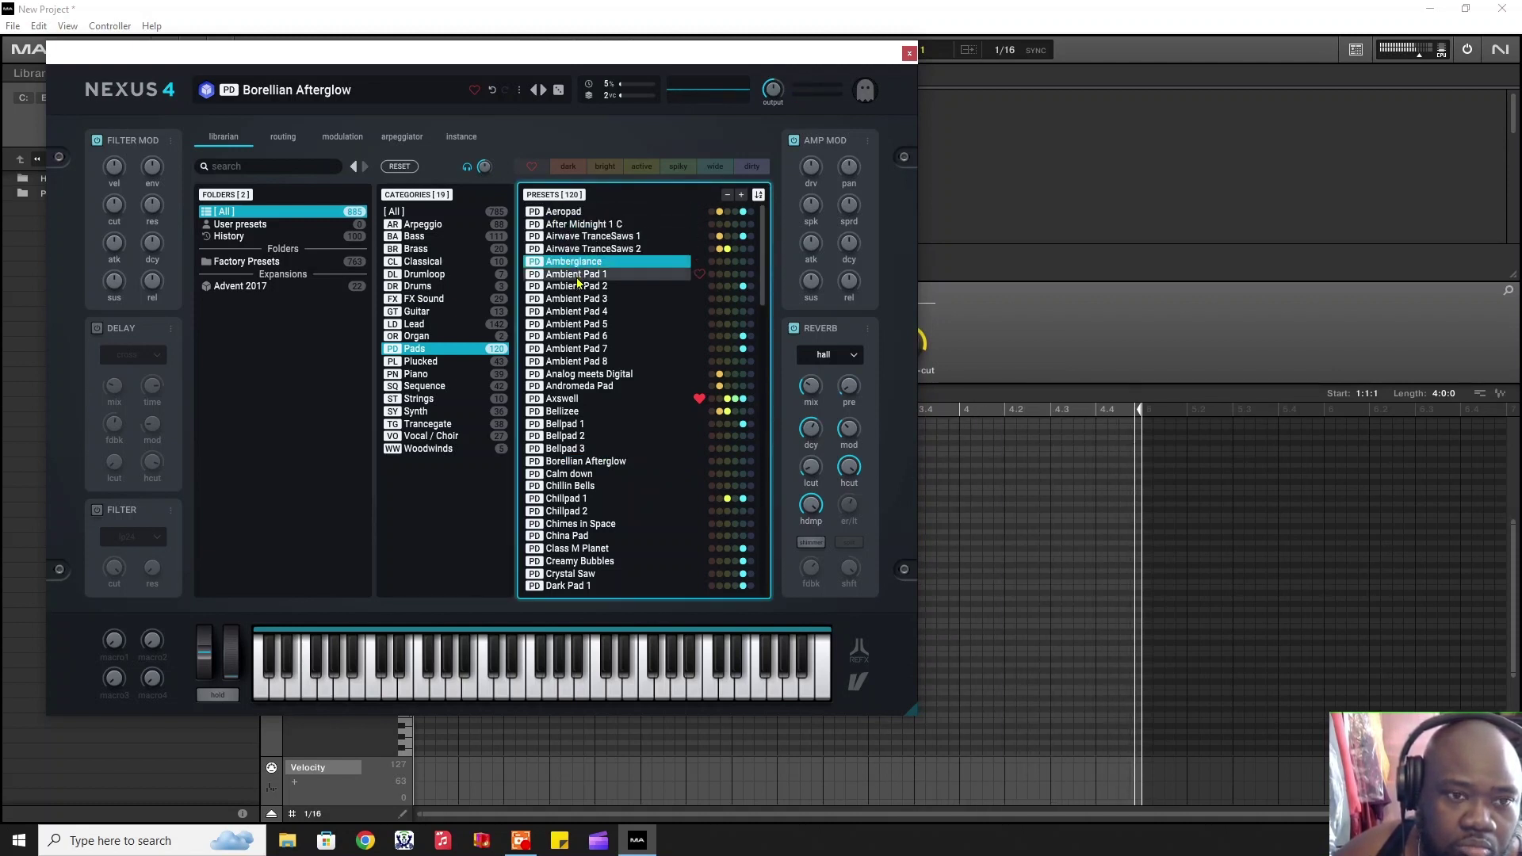
click(576, 277)
click(577, 287)
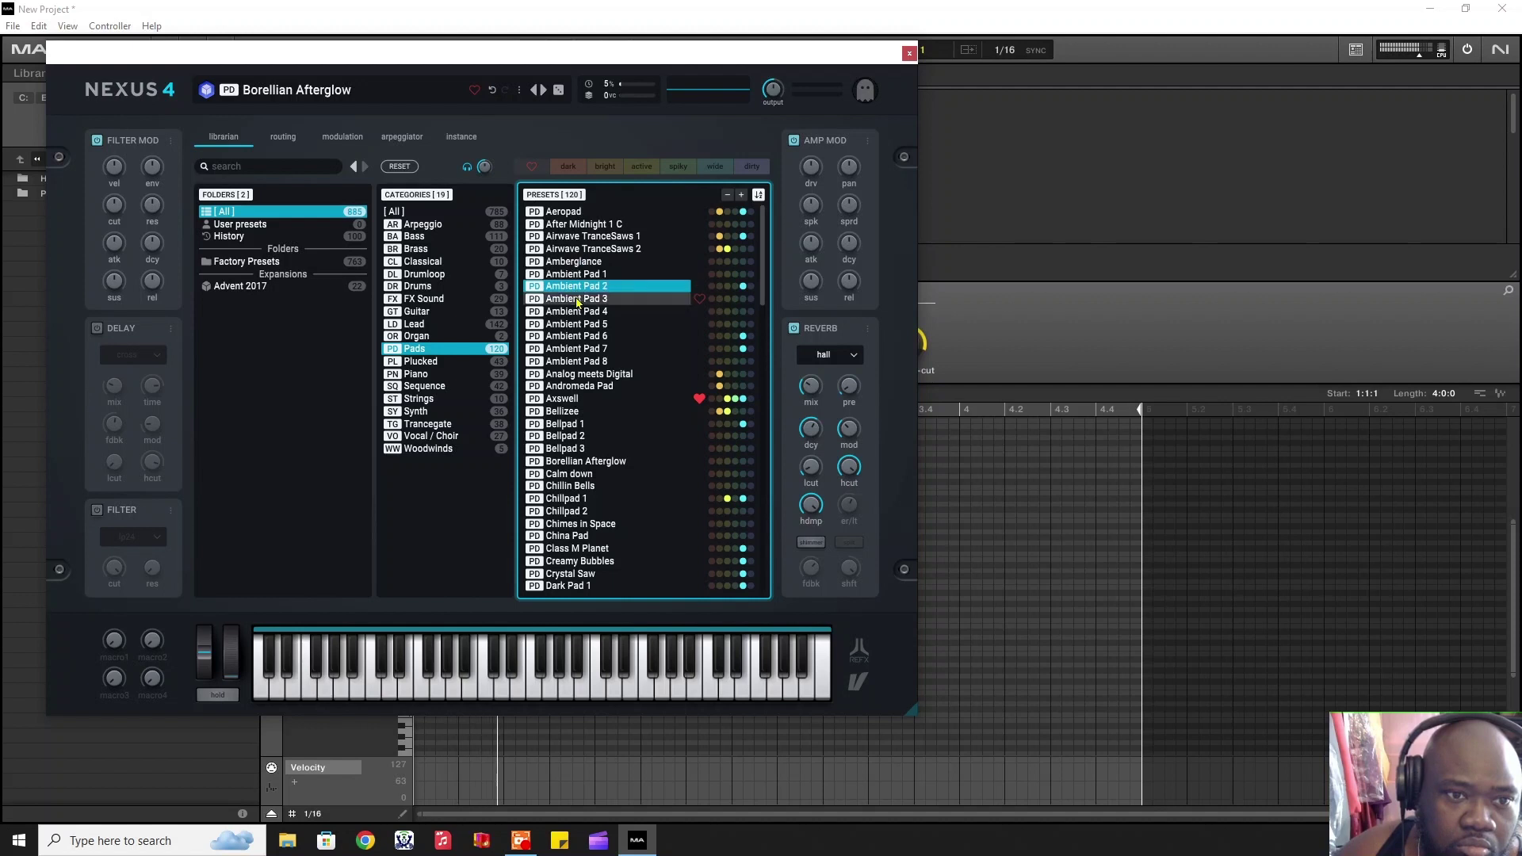
click(577, 299)
click(577, 278)
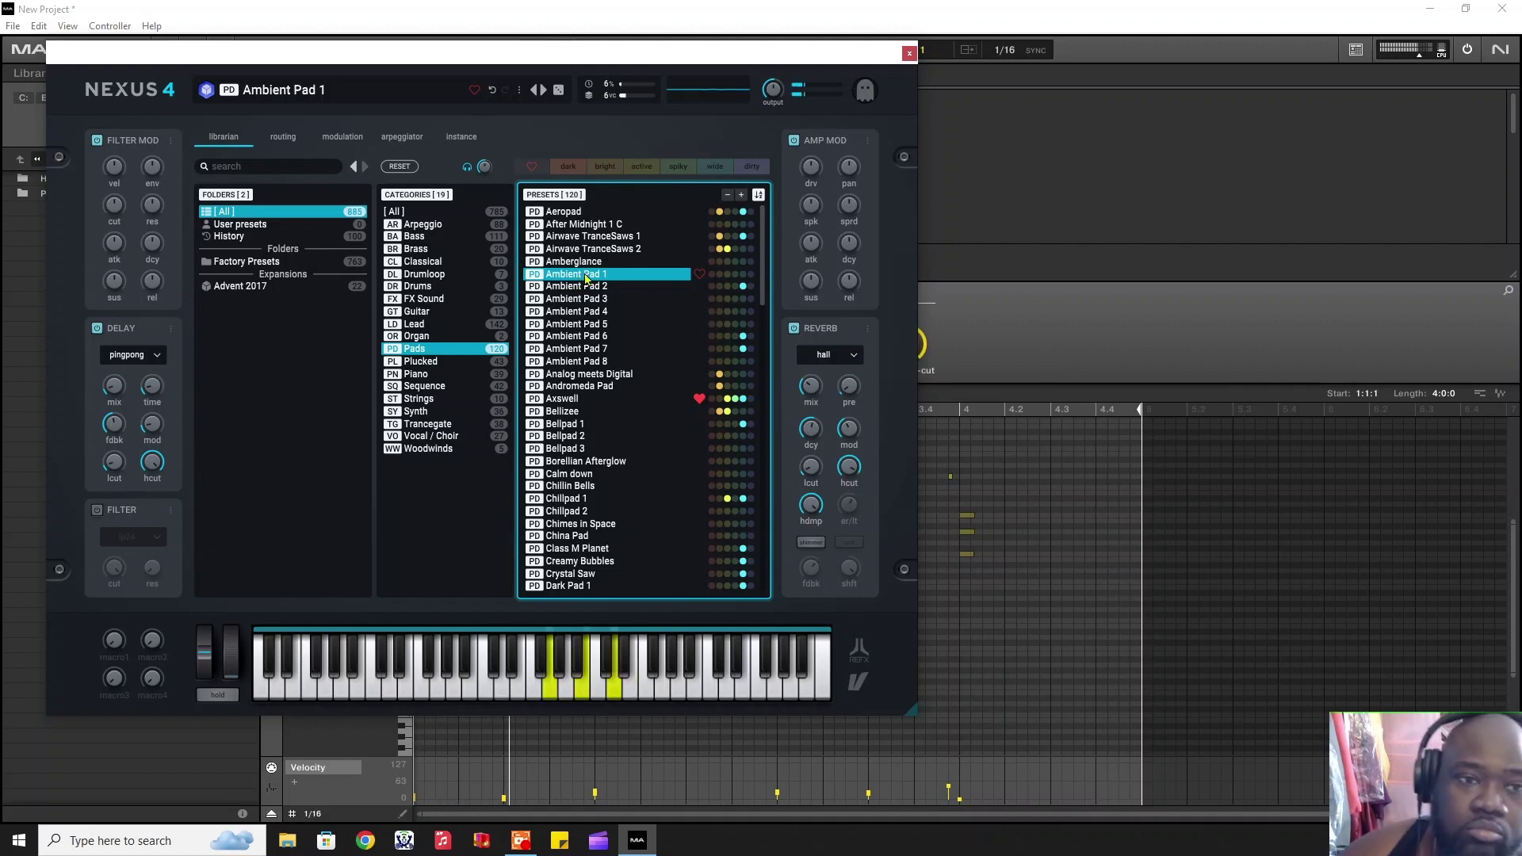
click(909, 54)
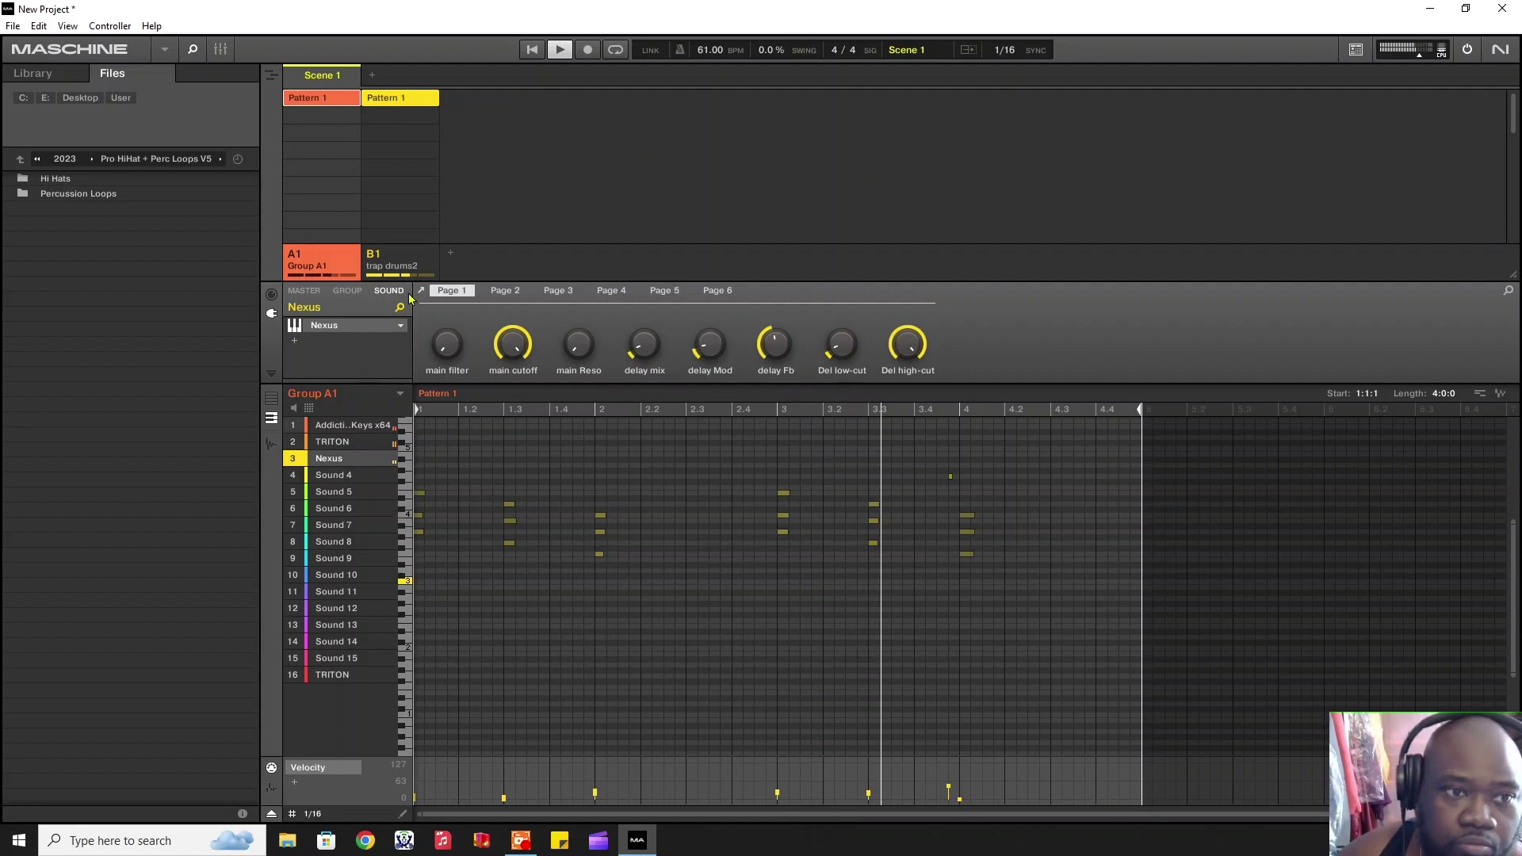
Step: Select group B1 'trap drums2' to display its drum sounds and Pattern 1
click(412, 259)
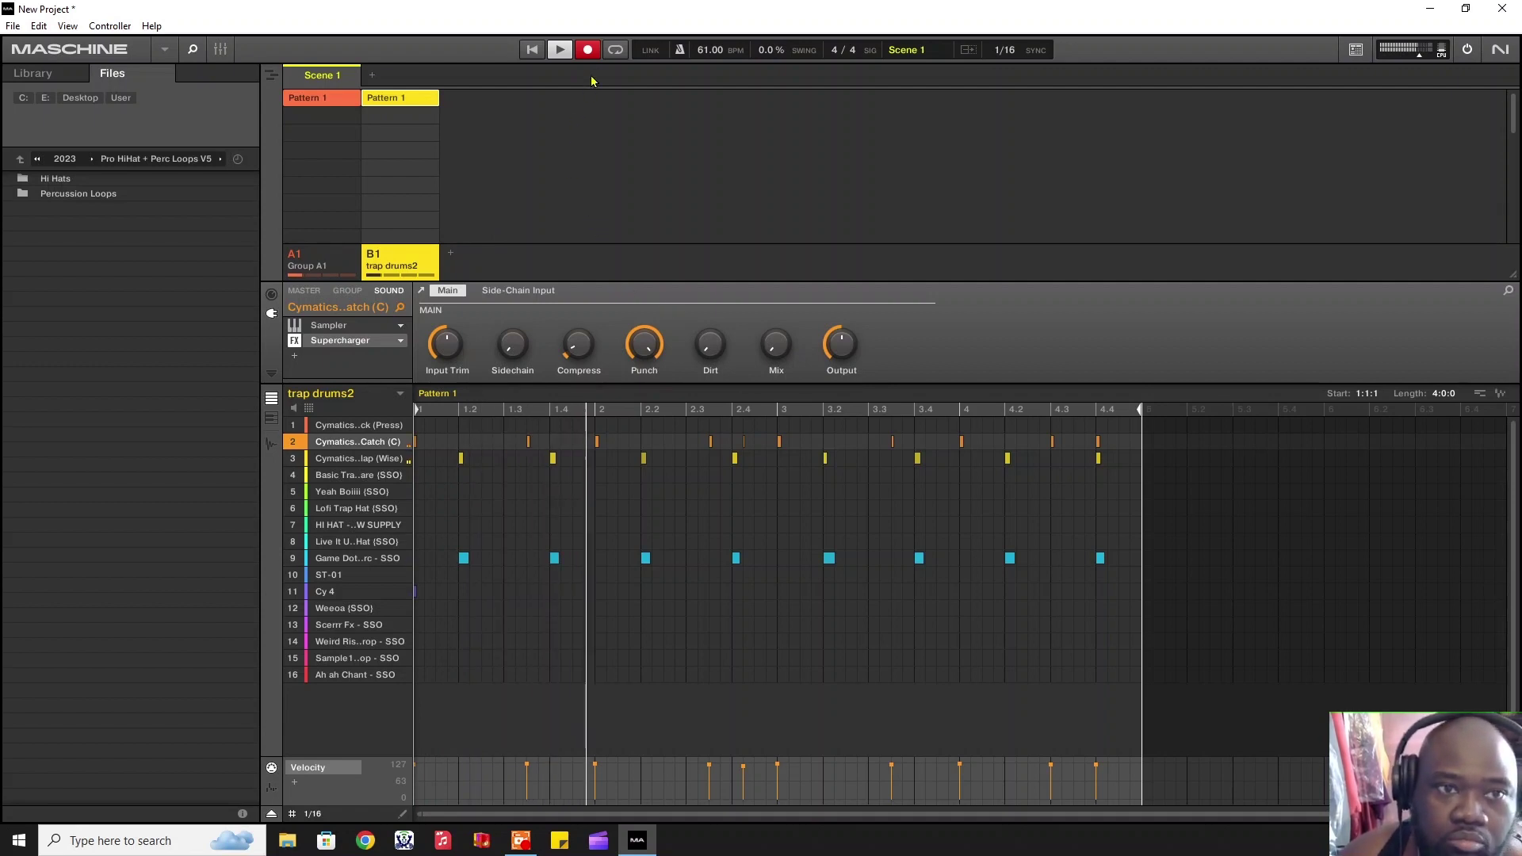
Step: Stop recording with R while the drum loop keeps playing
mouse_move(386, 444)
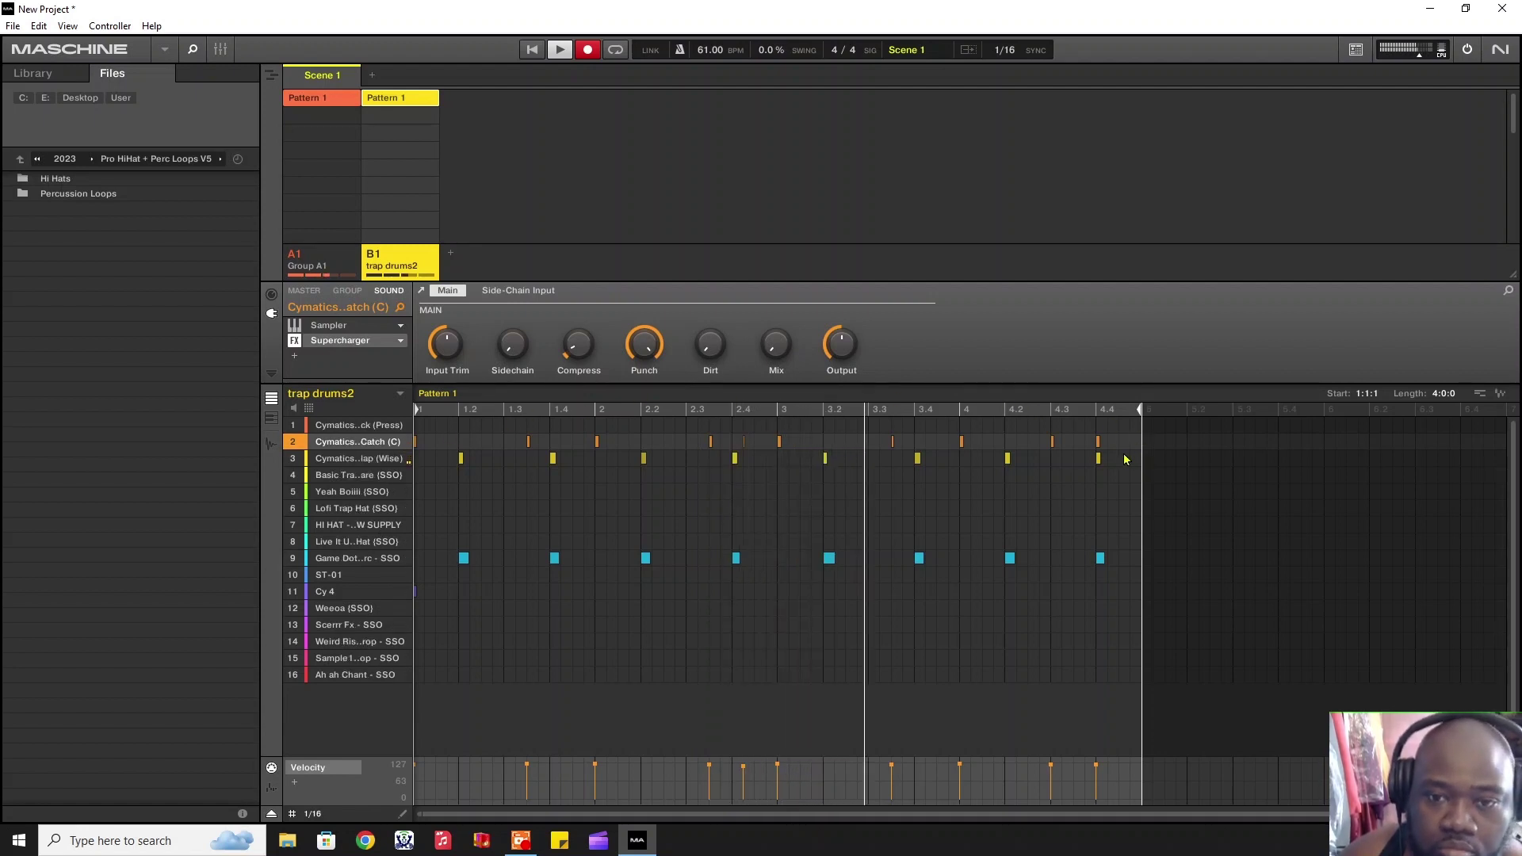
drag(1121, 433, 553, 558)
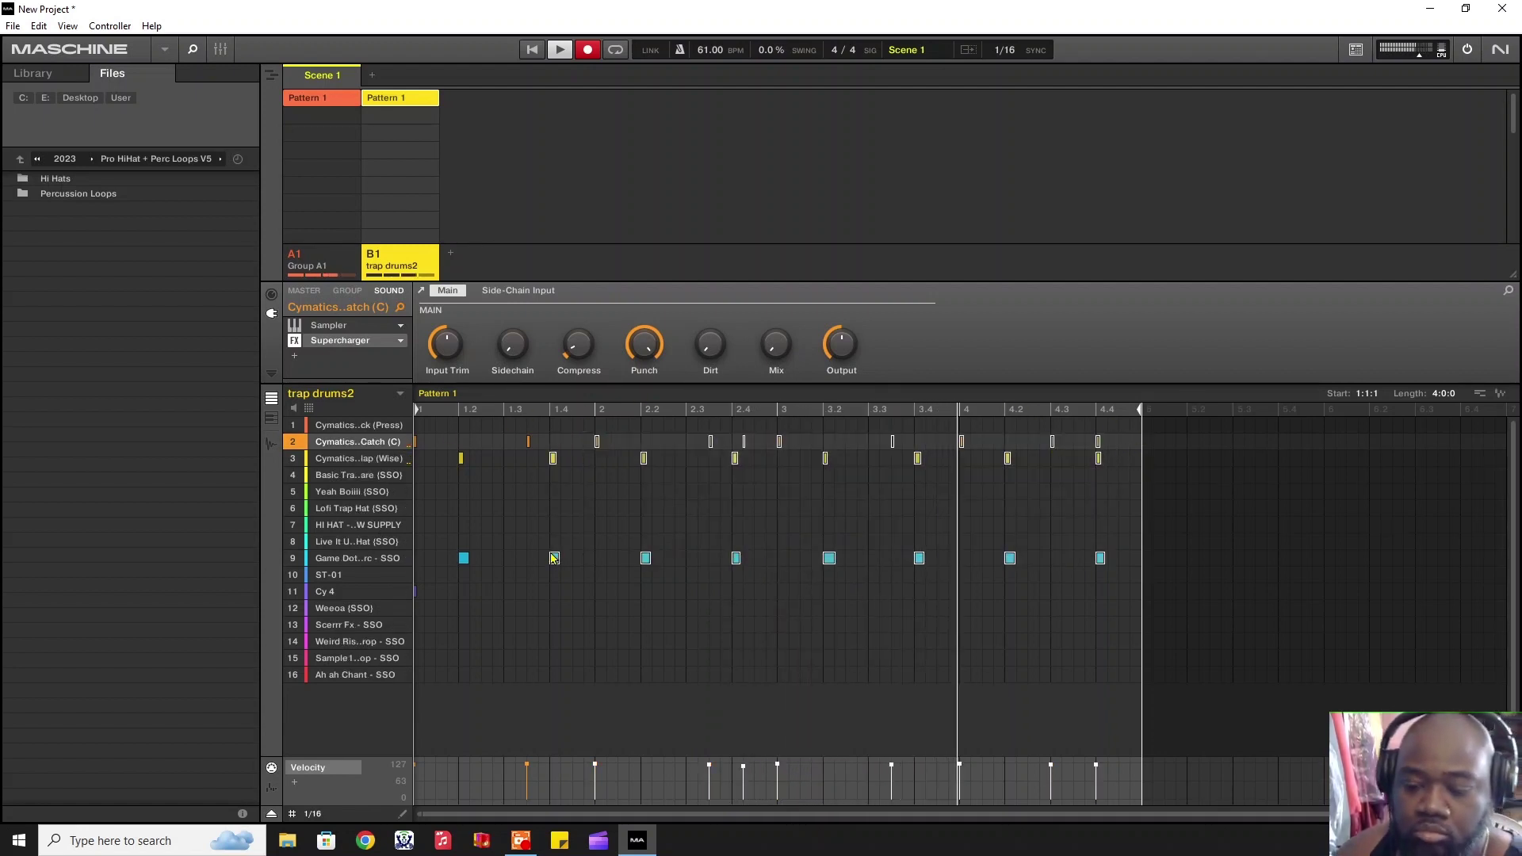
key(r)
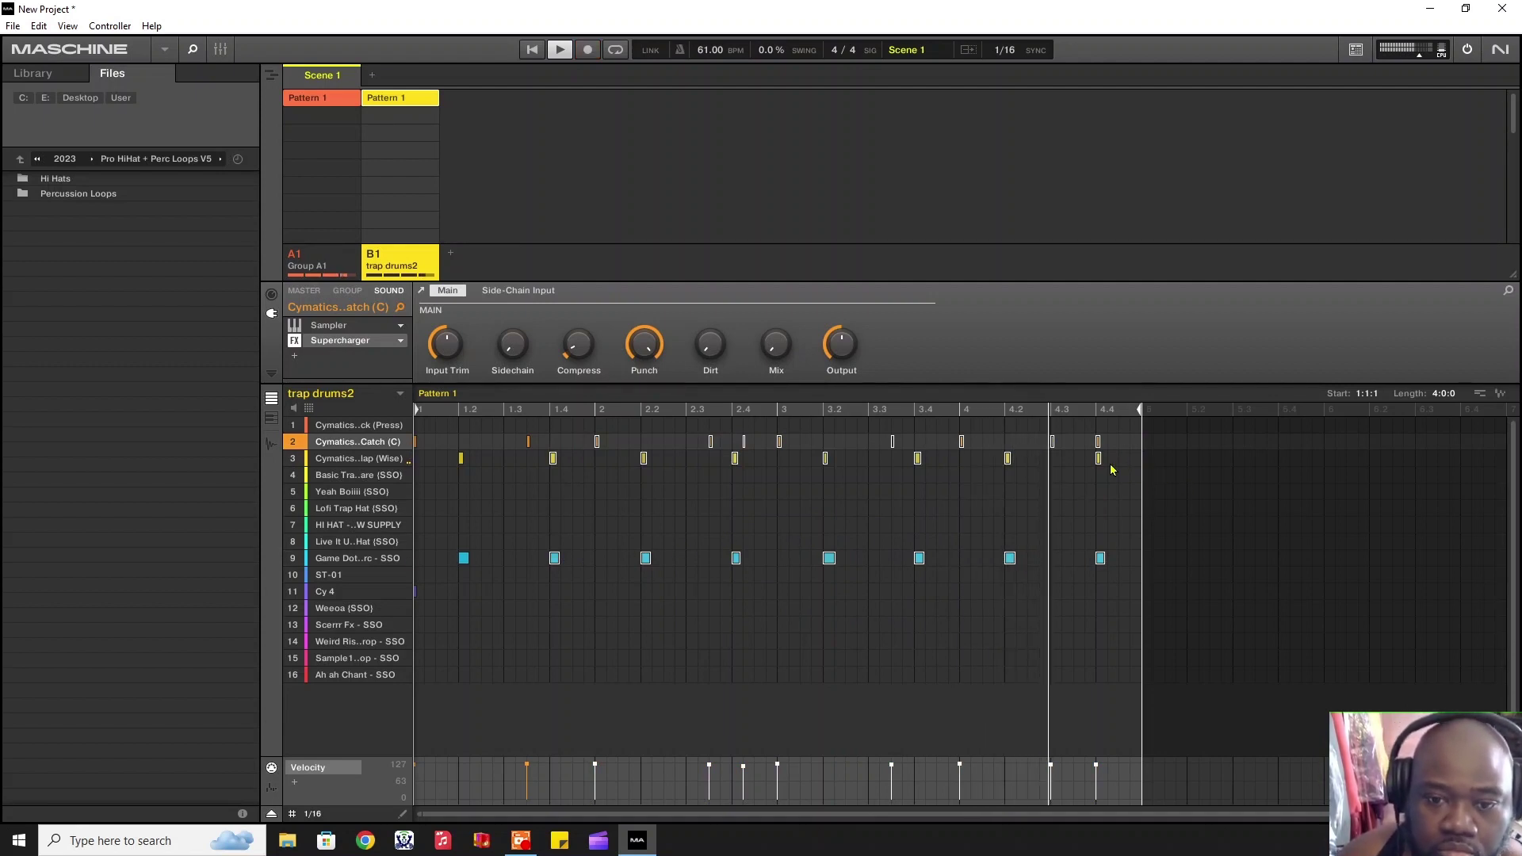
Step: Raise the quiet row 3 clap to match the other claps' velocity, then select the row 2 notes
drag(1111, 470, 396, 525)
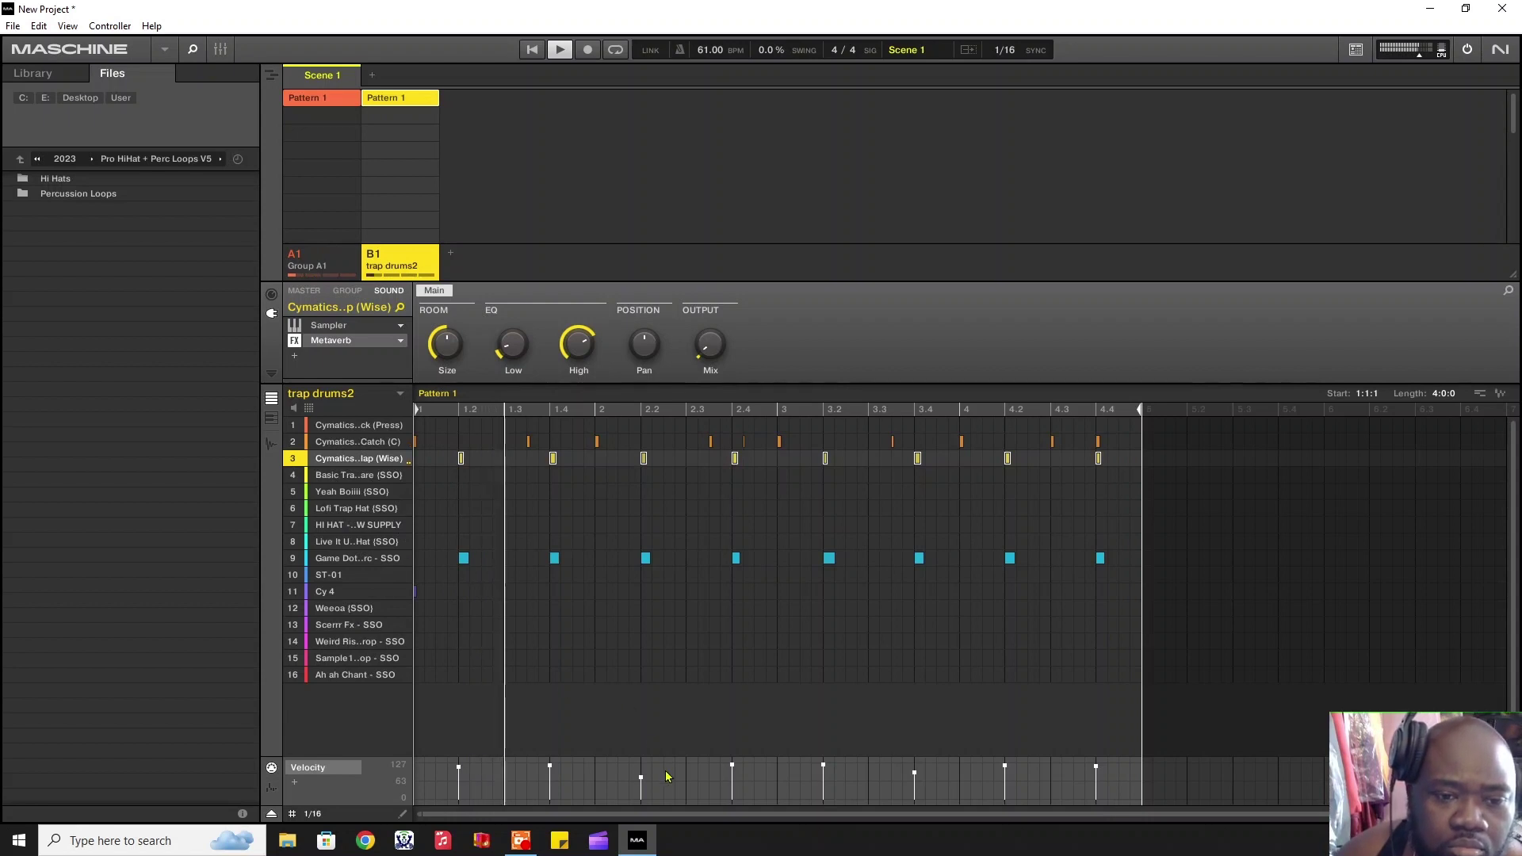
drag(640, 777, 640, 766)
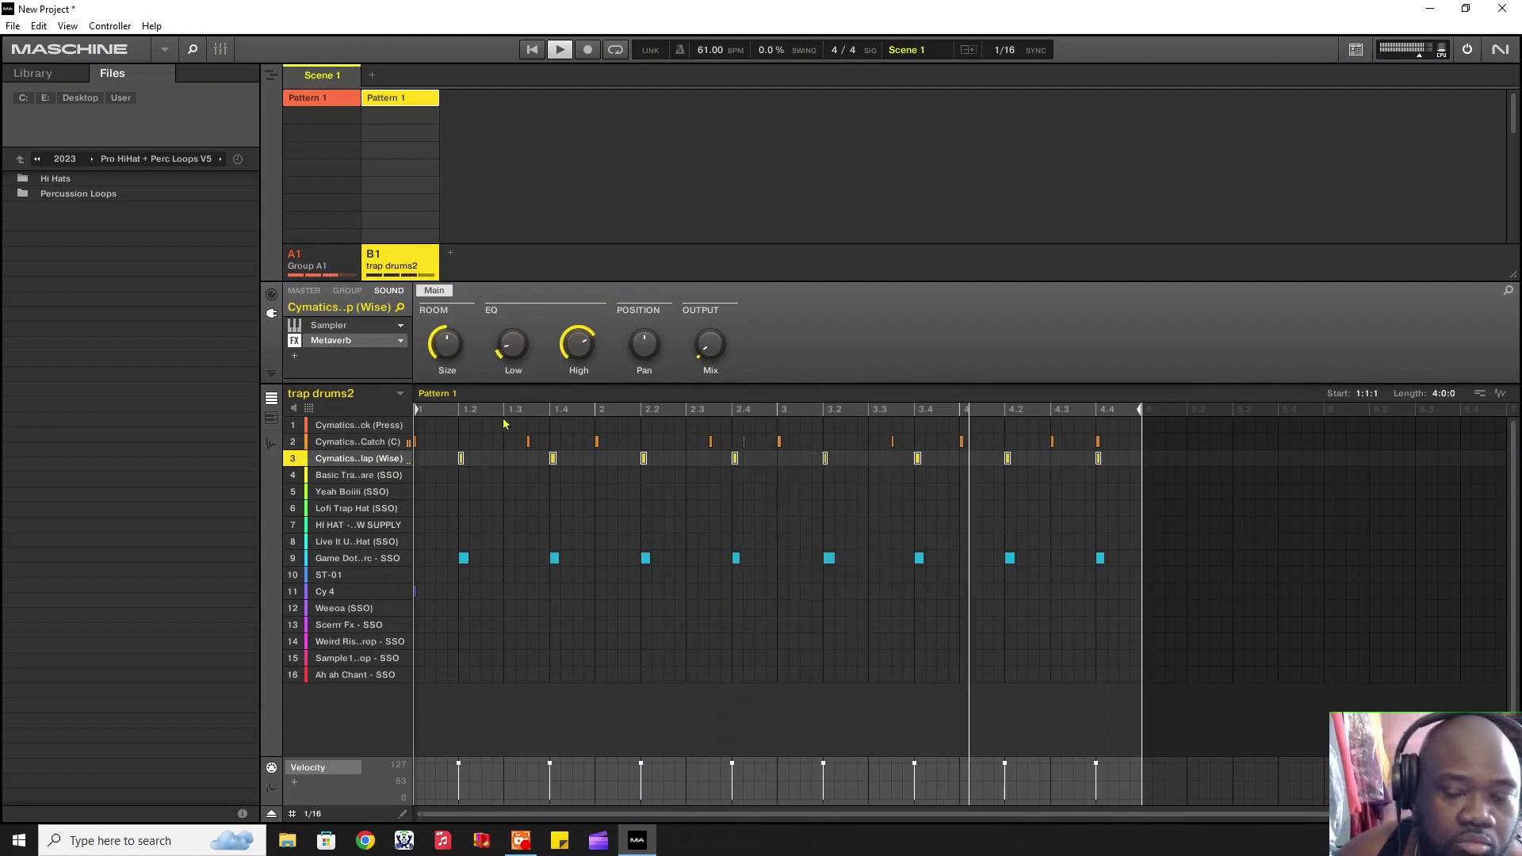
drag(1114, 450, 415, 424)
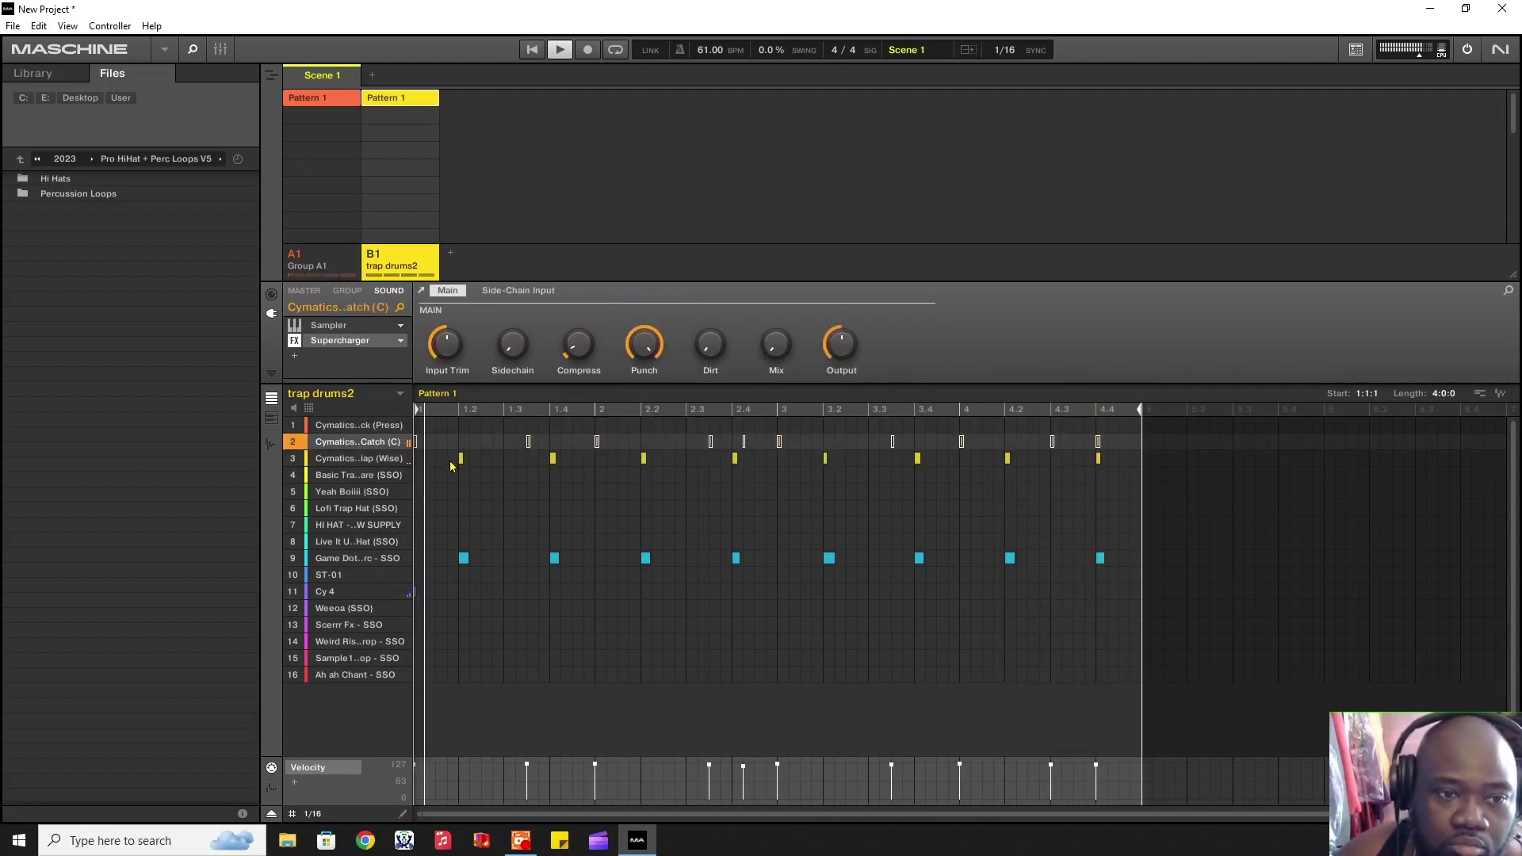
right_click(485, 487)
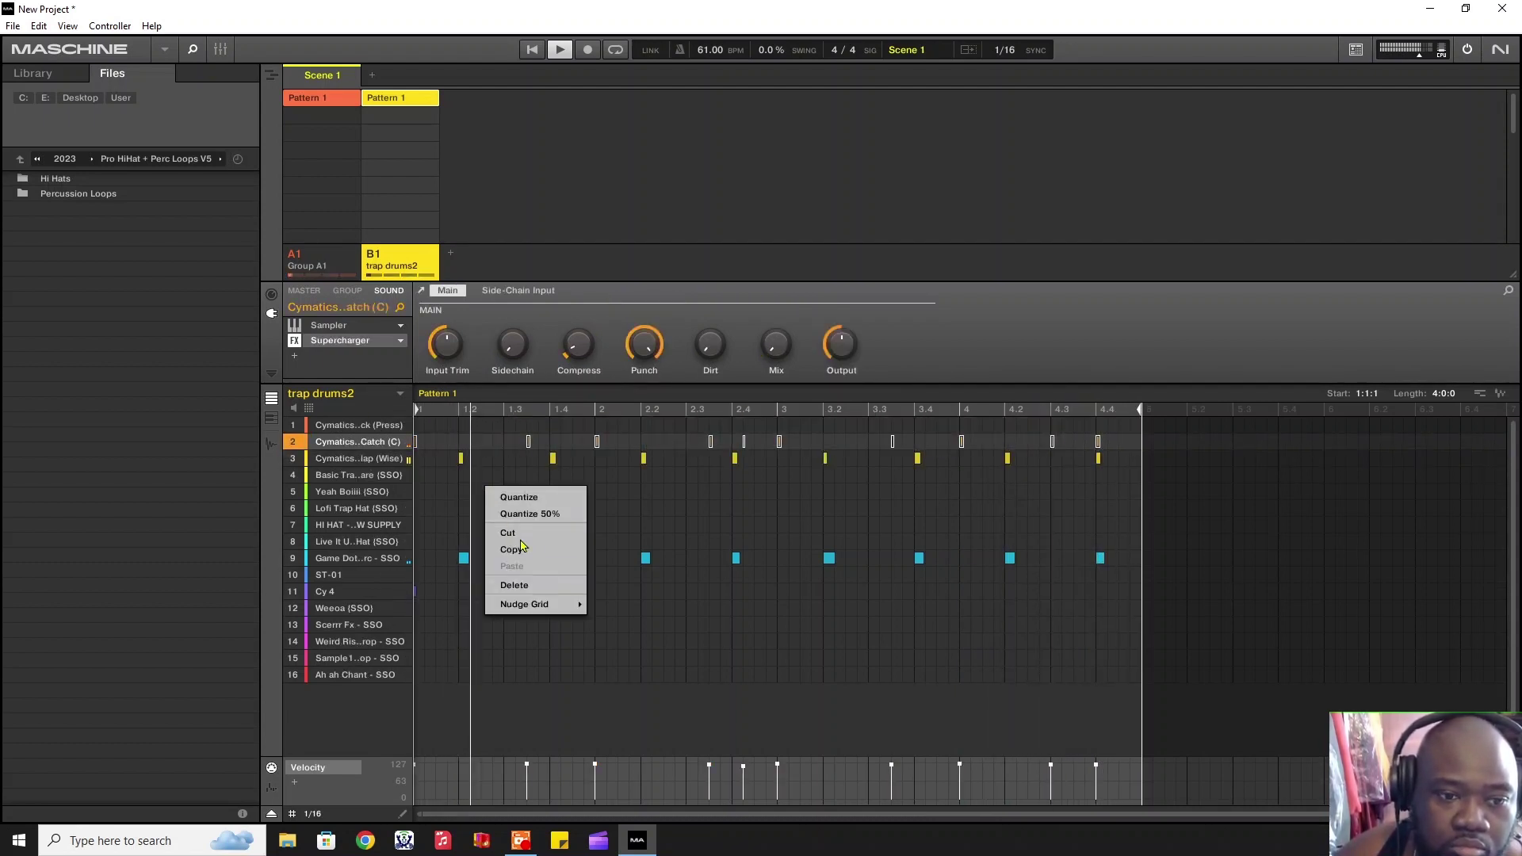
Step: Delete the row 2 Catch notes and start recording a new kick pattern on drum sound 1
click(514, 585)
click(357, 426)
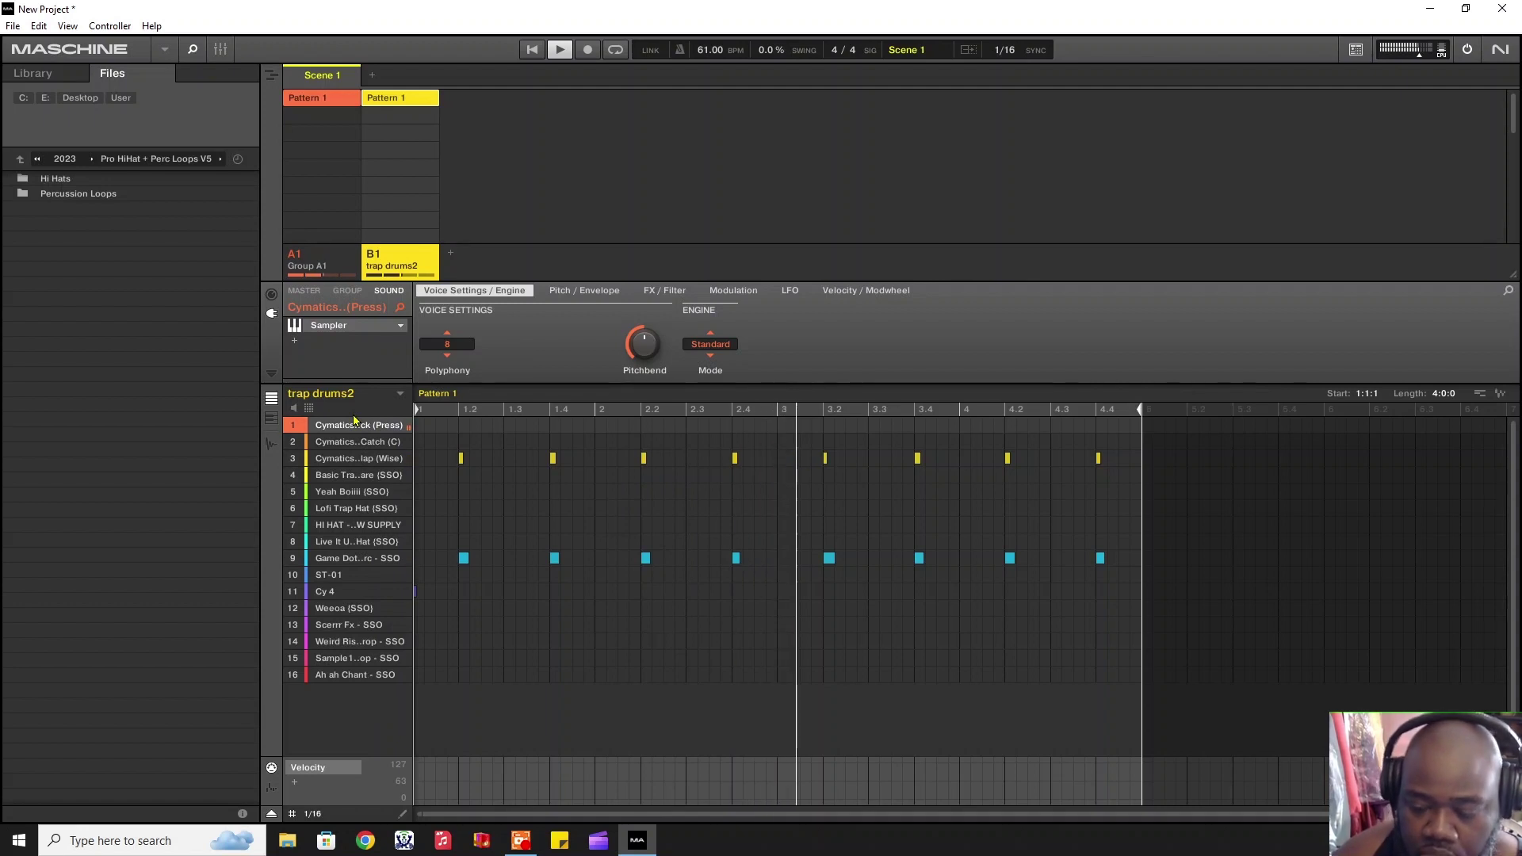
key(space)
key(ctrl+space)
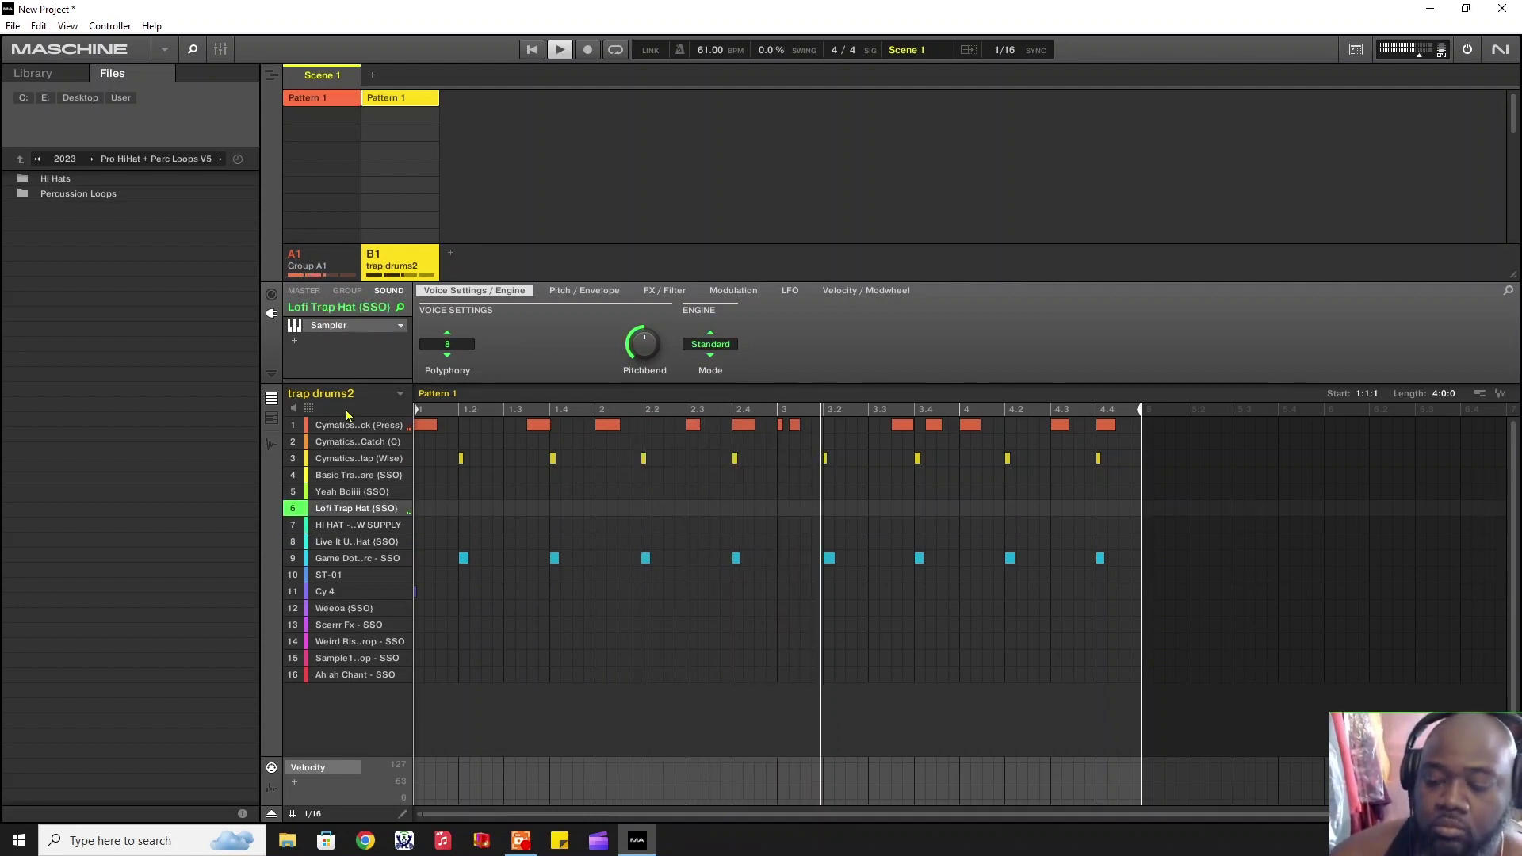
Step: Record hi-hat rolls on the Lofi Trap Hat sound, then move to sound 8
key(ctrl+r)
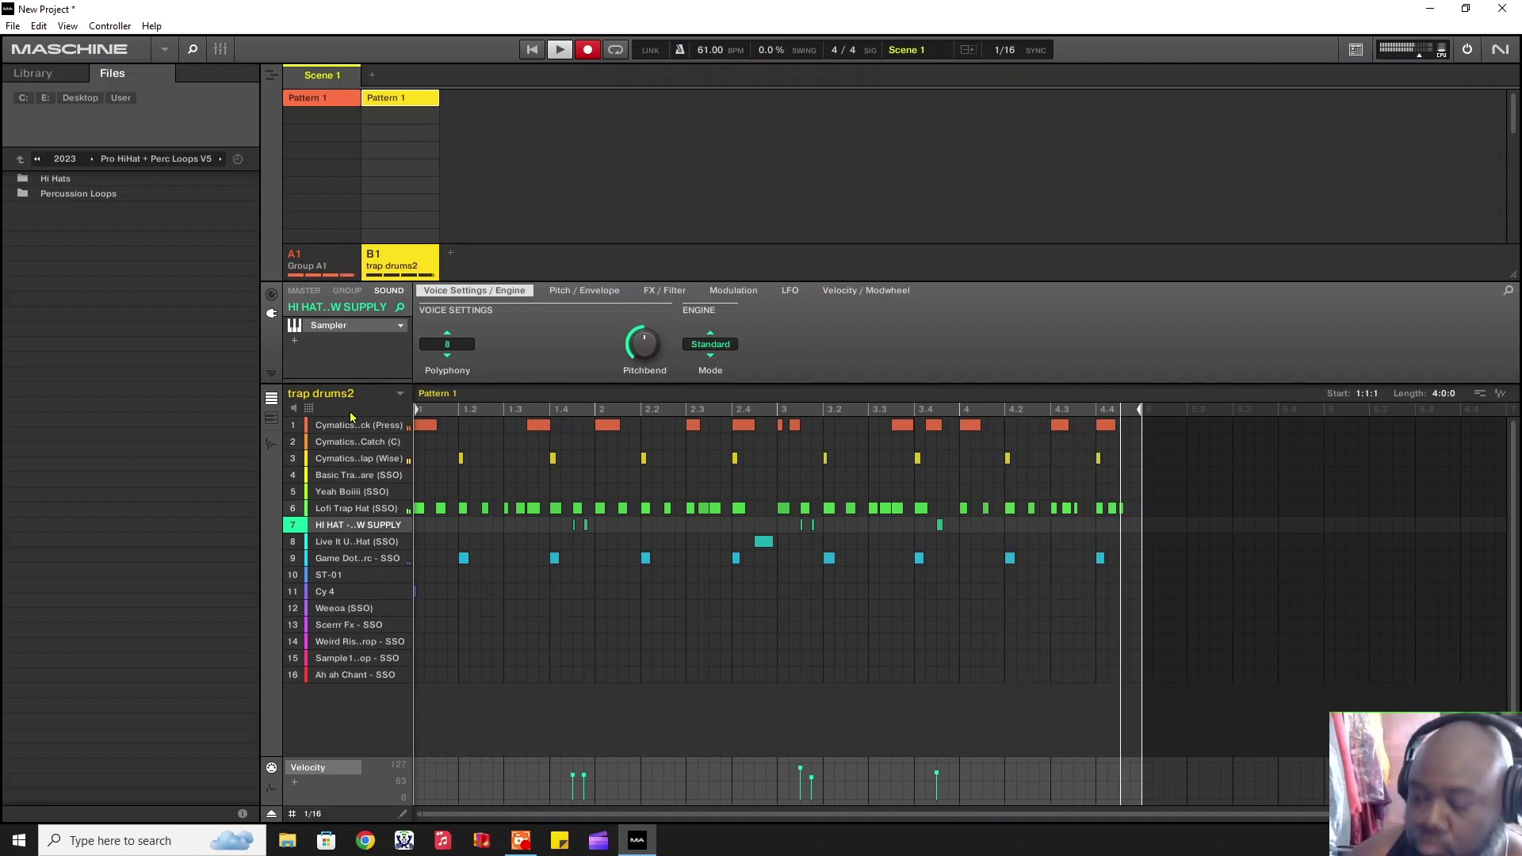
key(r)
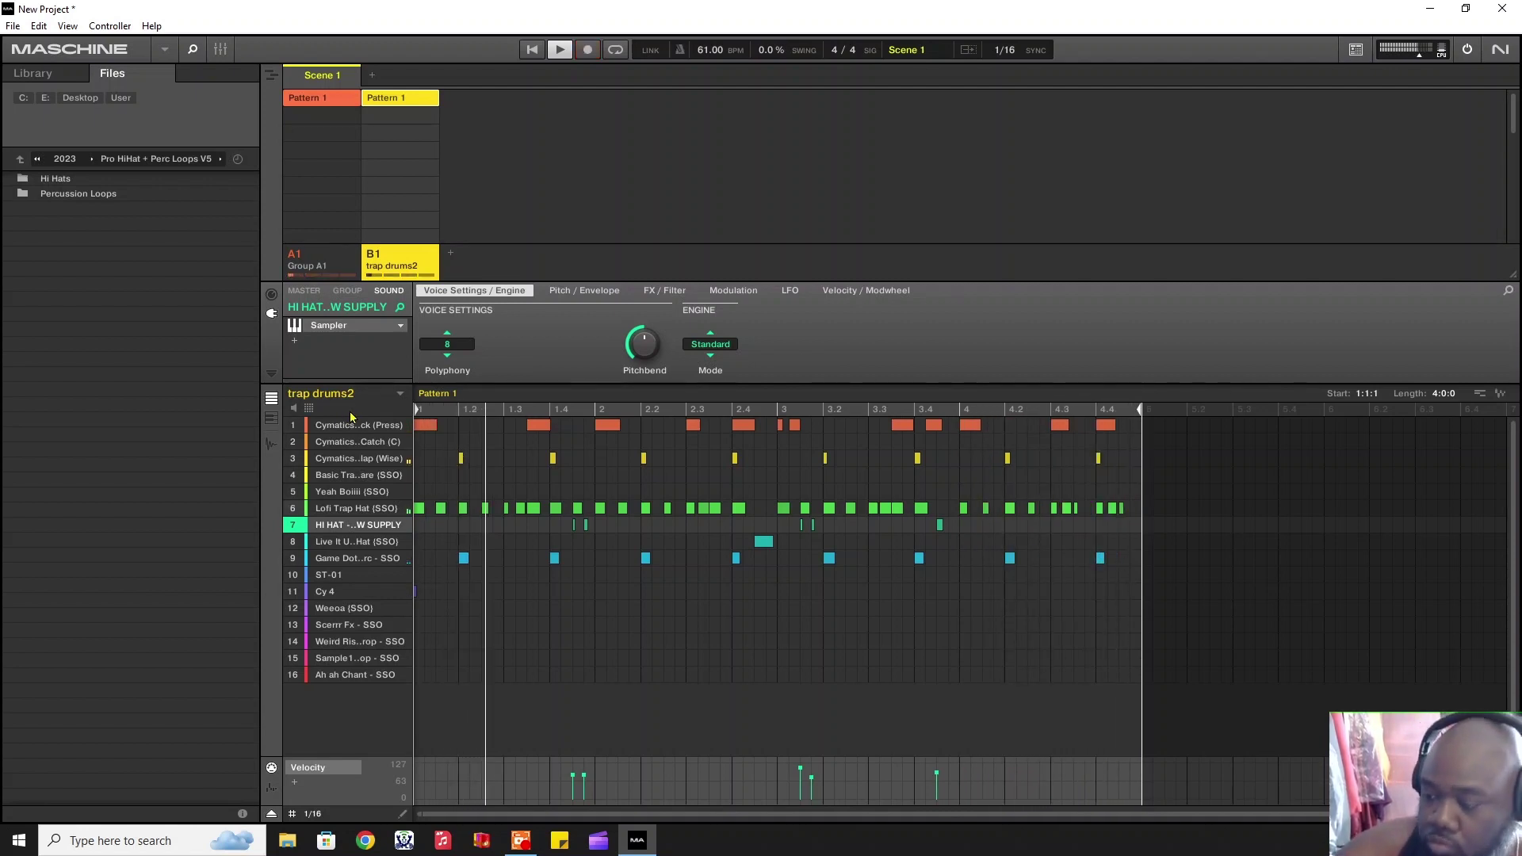
key(Down)
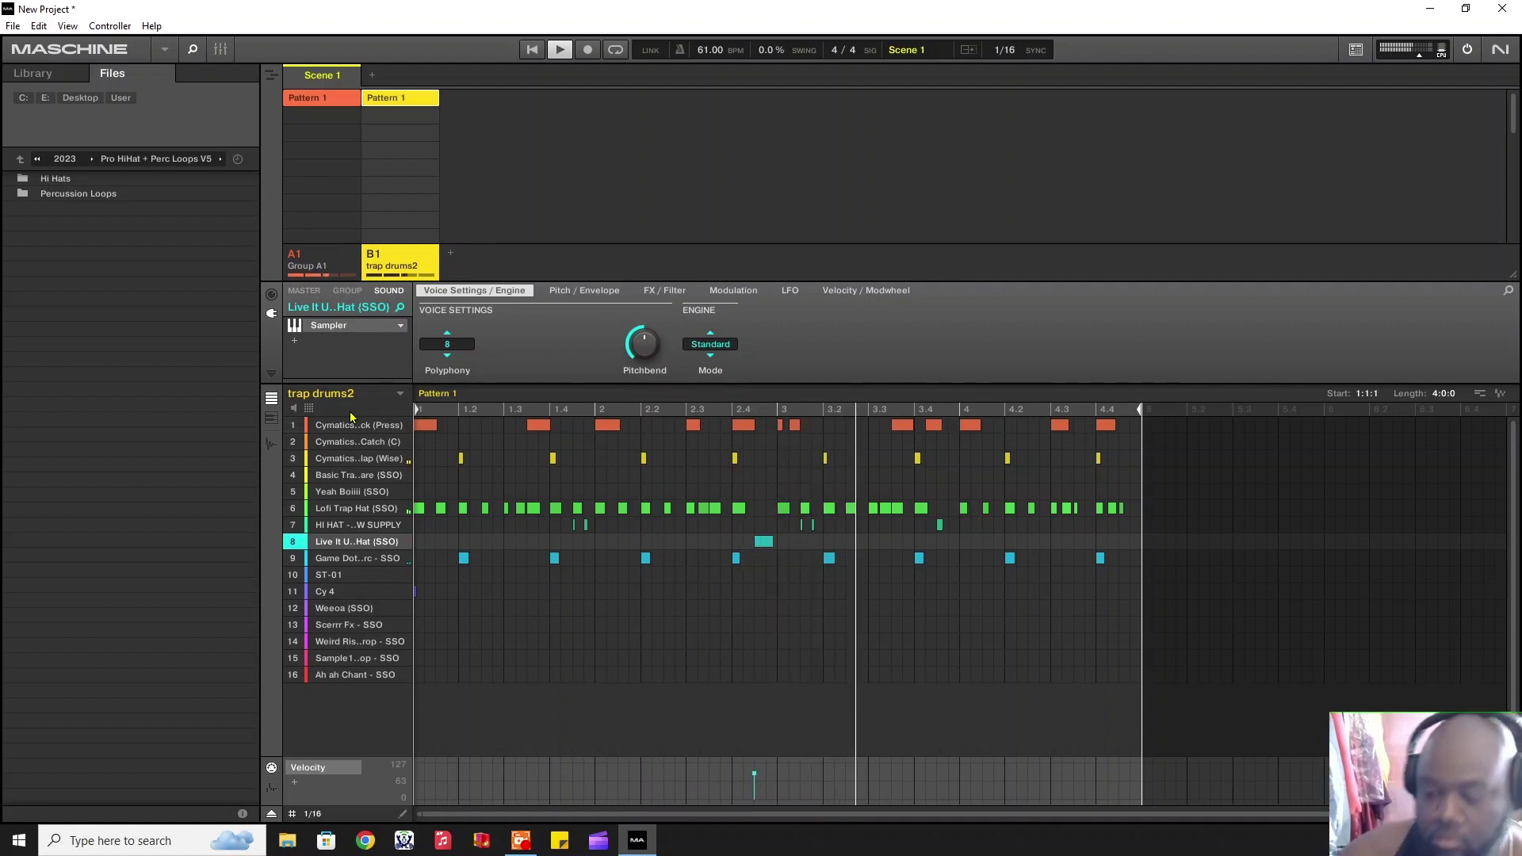
Step: Record a take of extra hat hits onto sound 8 and move to the next sound
key(r)
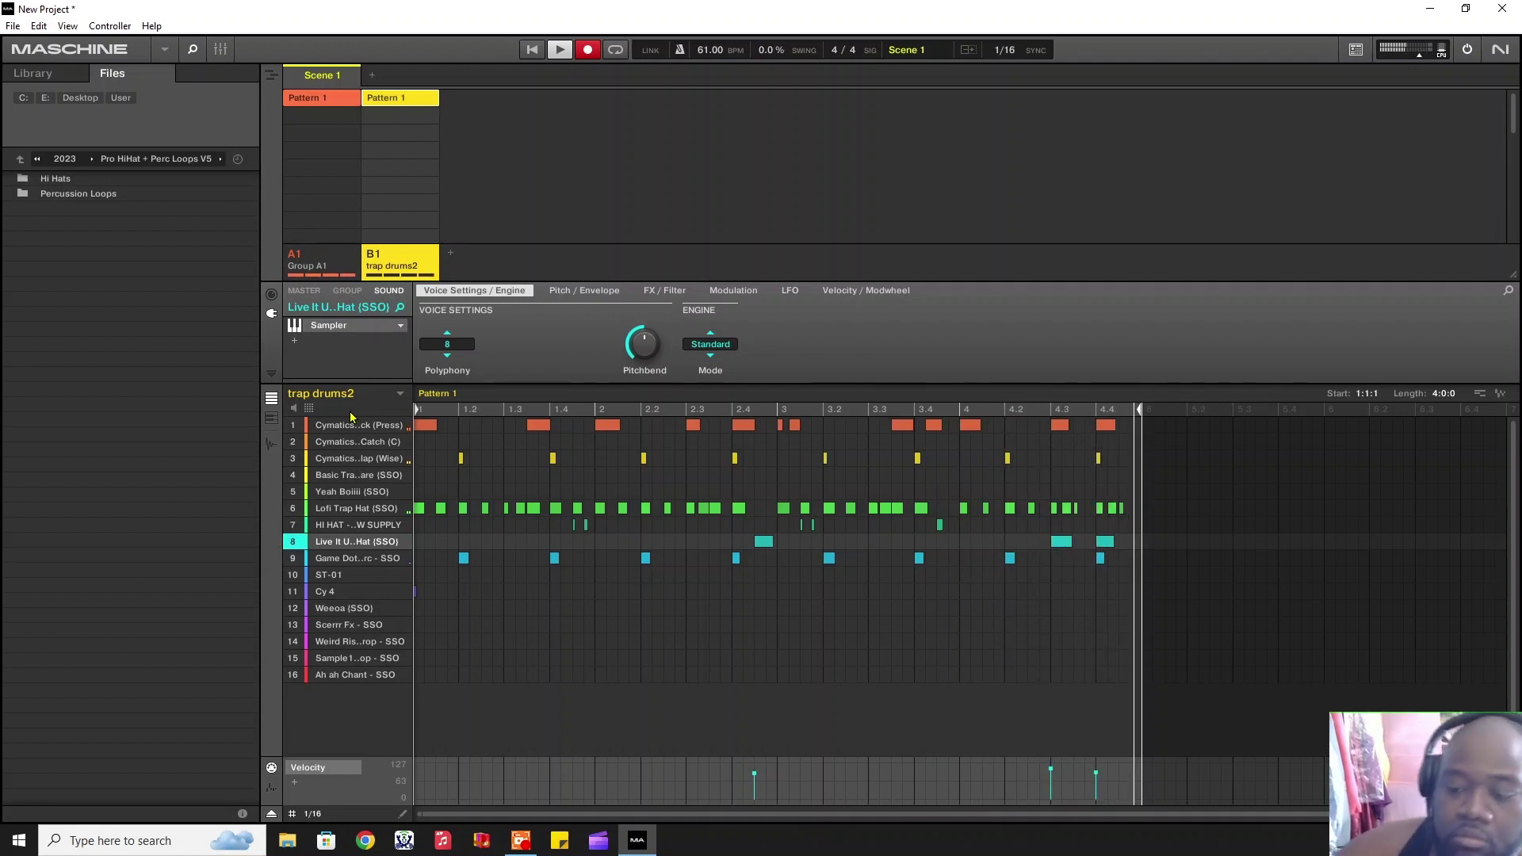
key(r)
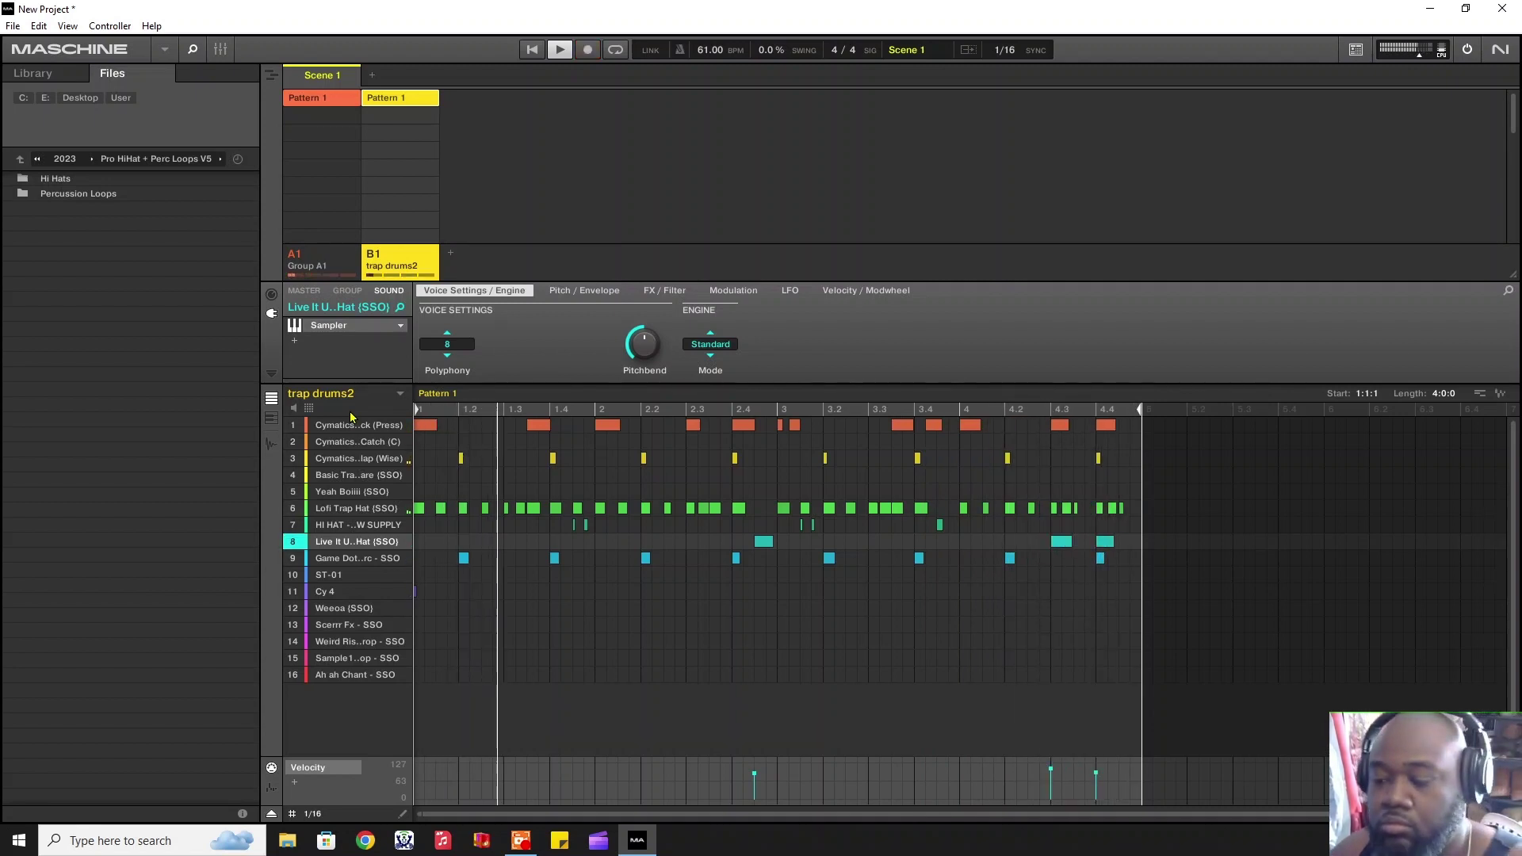
key(Down)
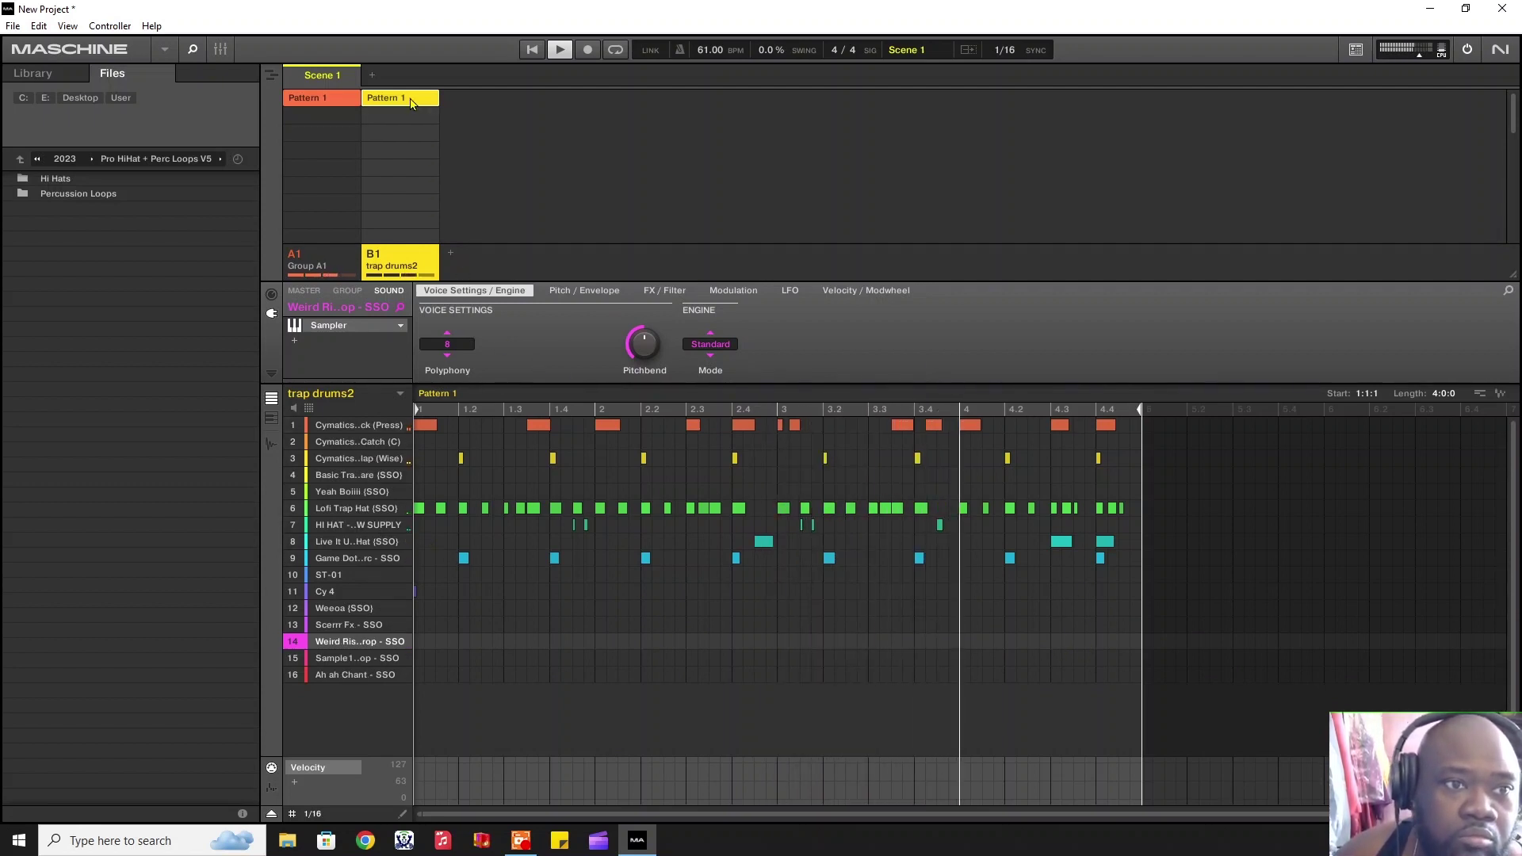
Step: Double the trap drums2 Pattern 1 to 8 bars
right_click(411, 102)
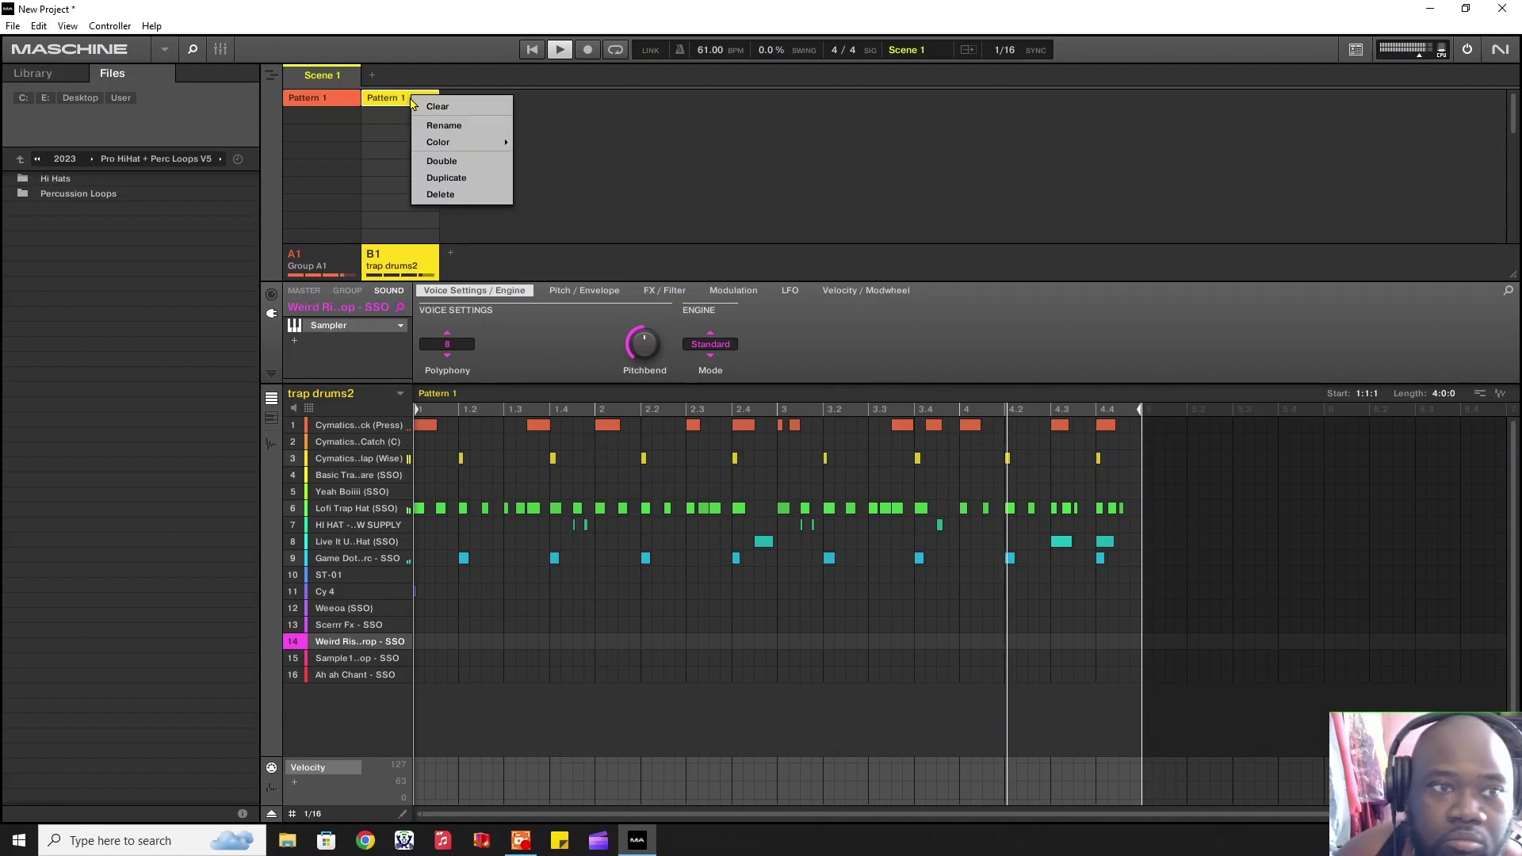
click(458, 166)
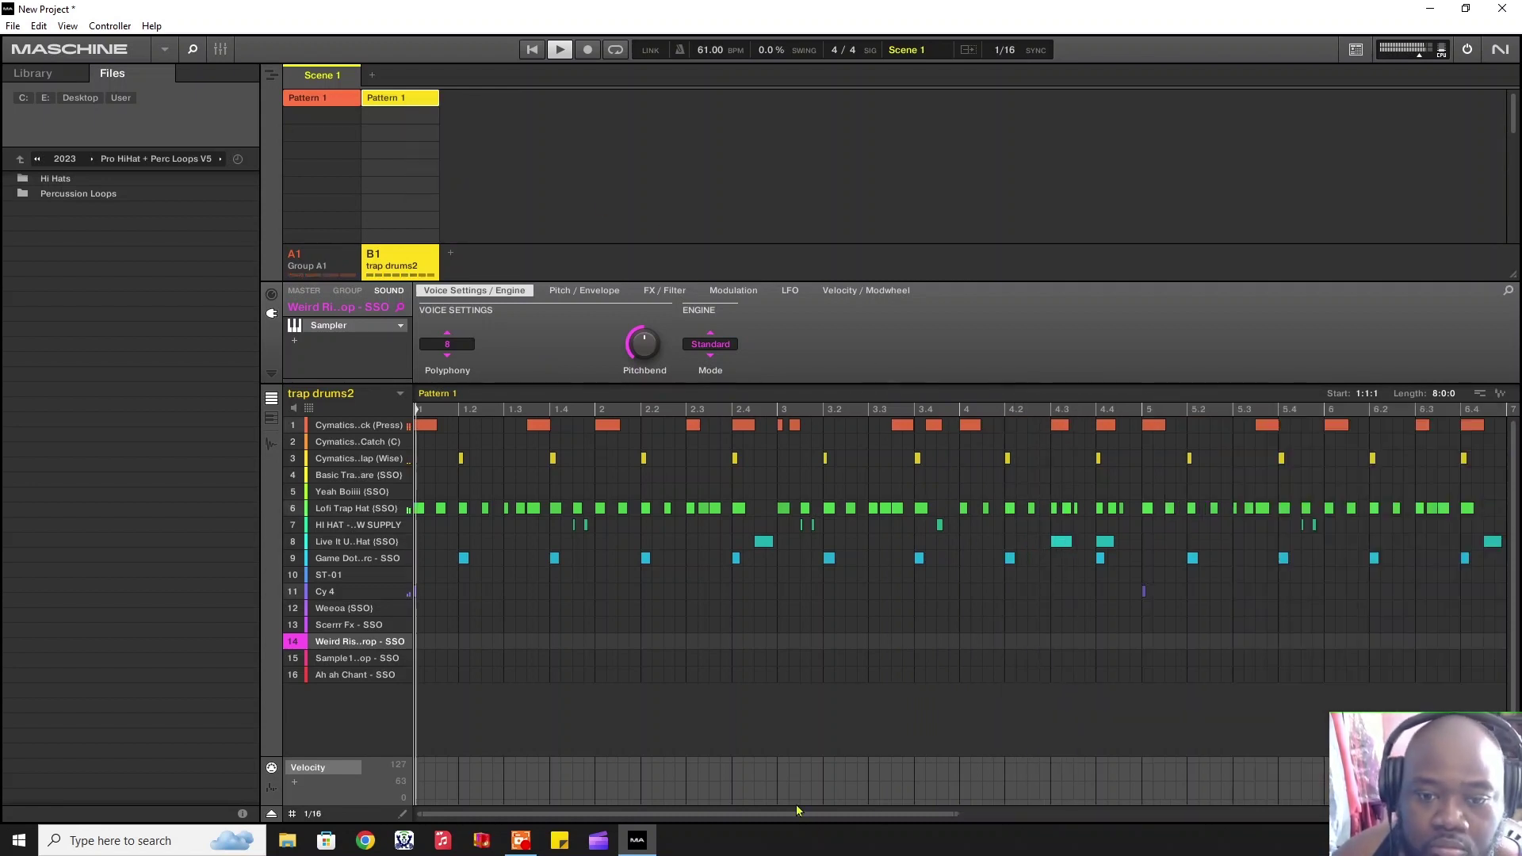
drag(957, 814, 1312, 803)
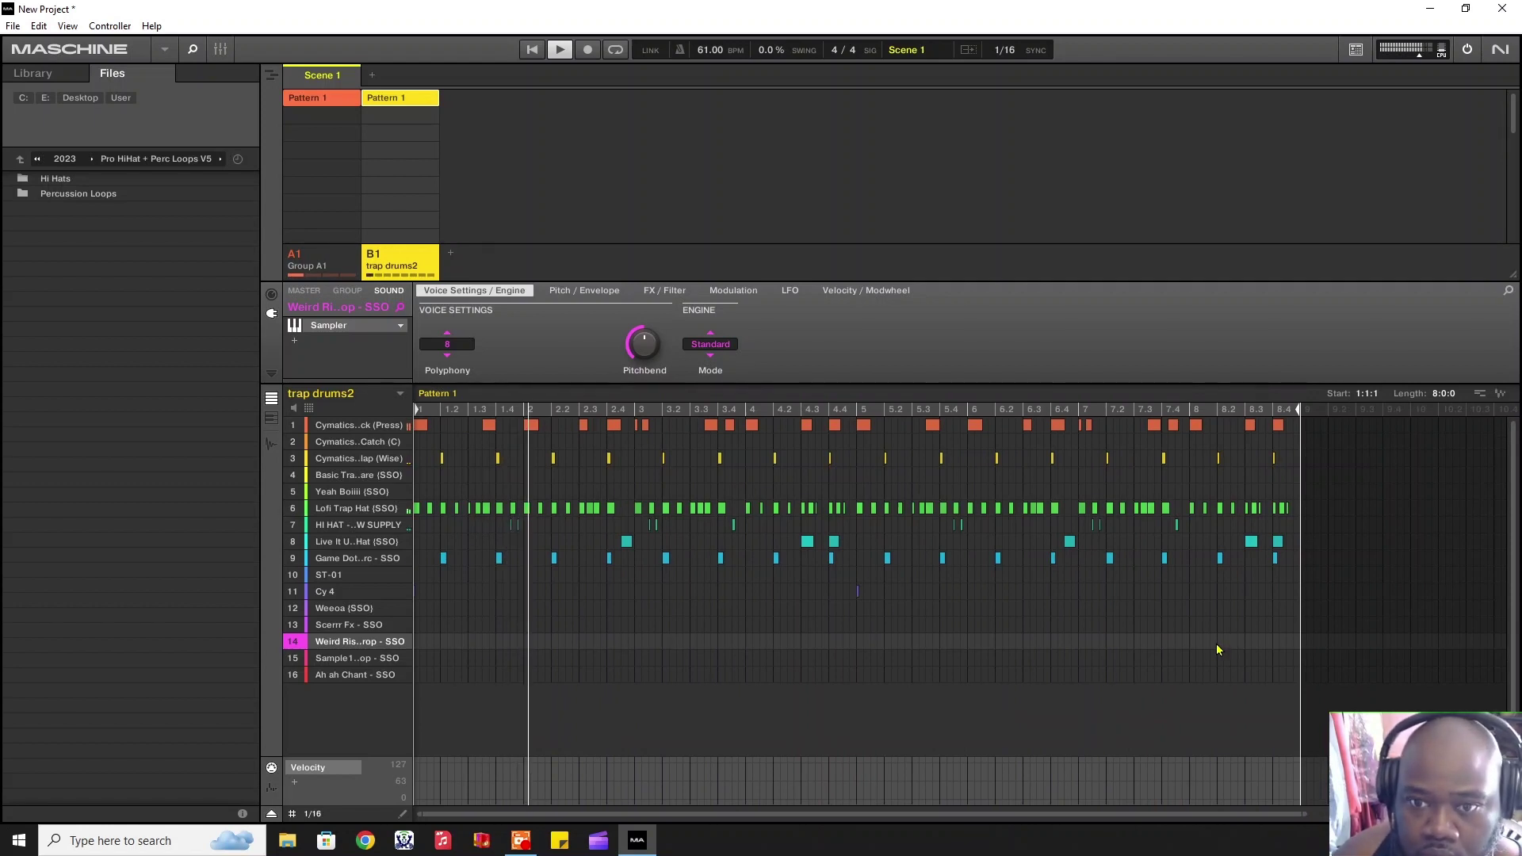
Step: Draw a riser note on row 14 at bar 8, stretch it to the end, and set velocity 88
click(1193, 641)
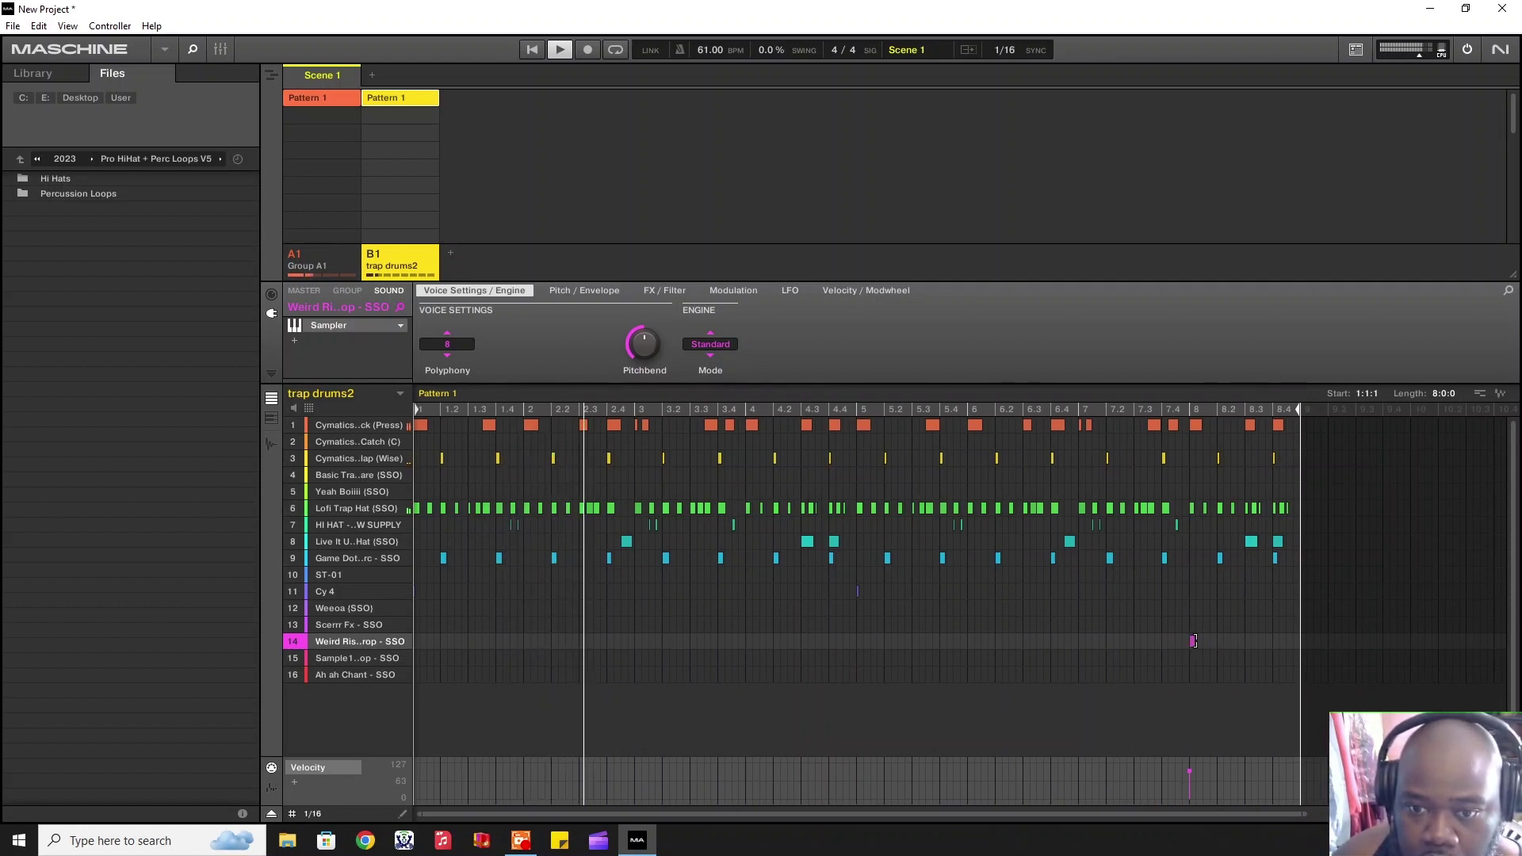
drag(1194, 642, 1300, 641)
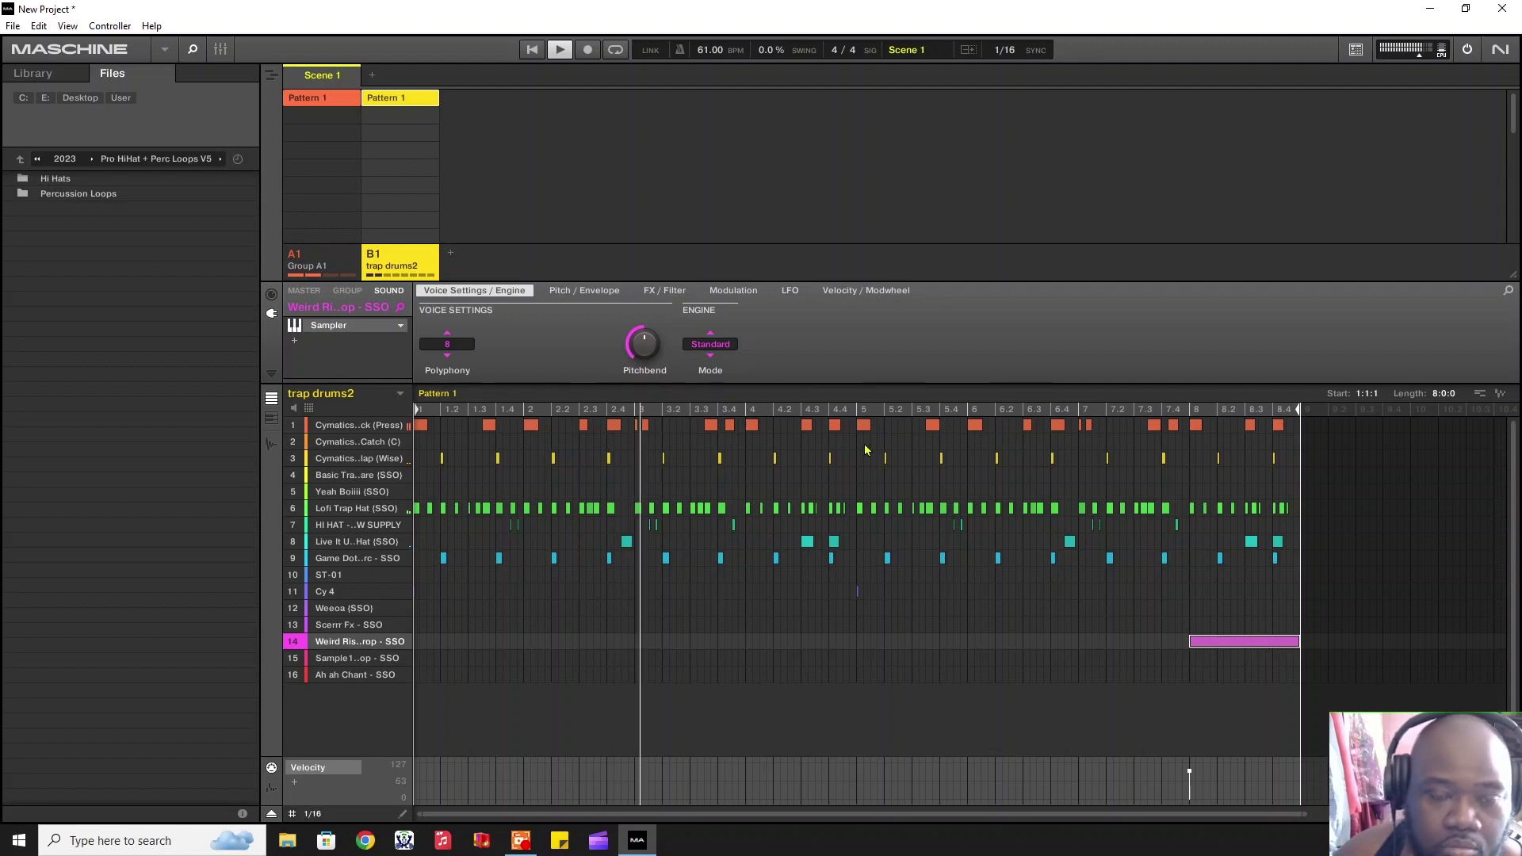
click(584, 291)
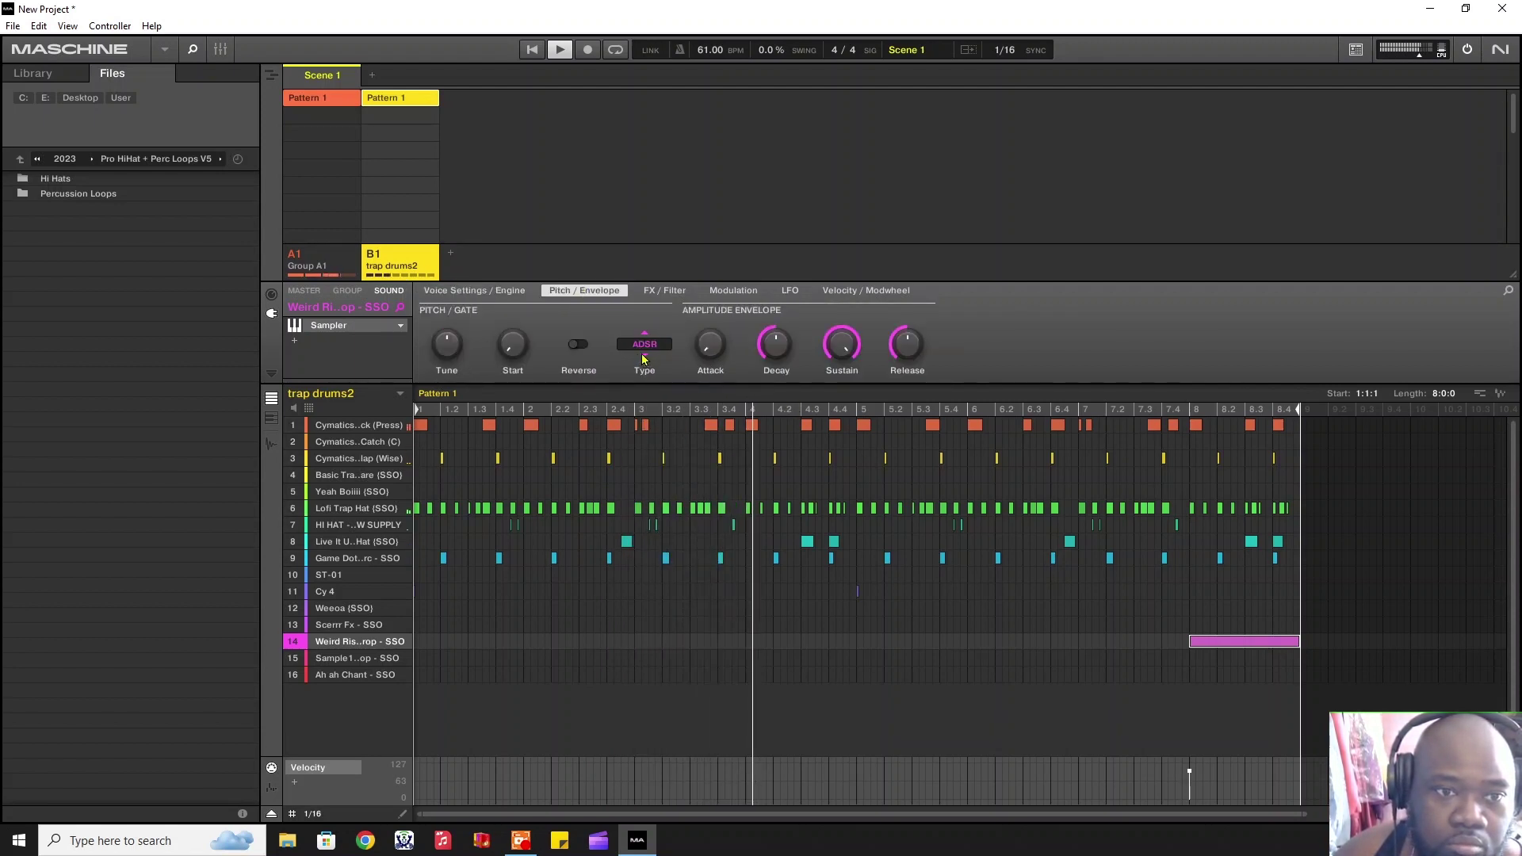
click(512, 291)
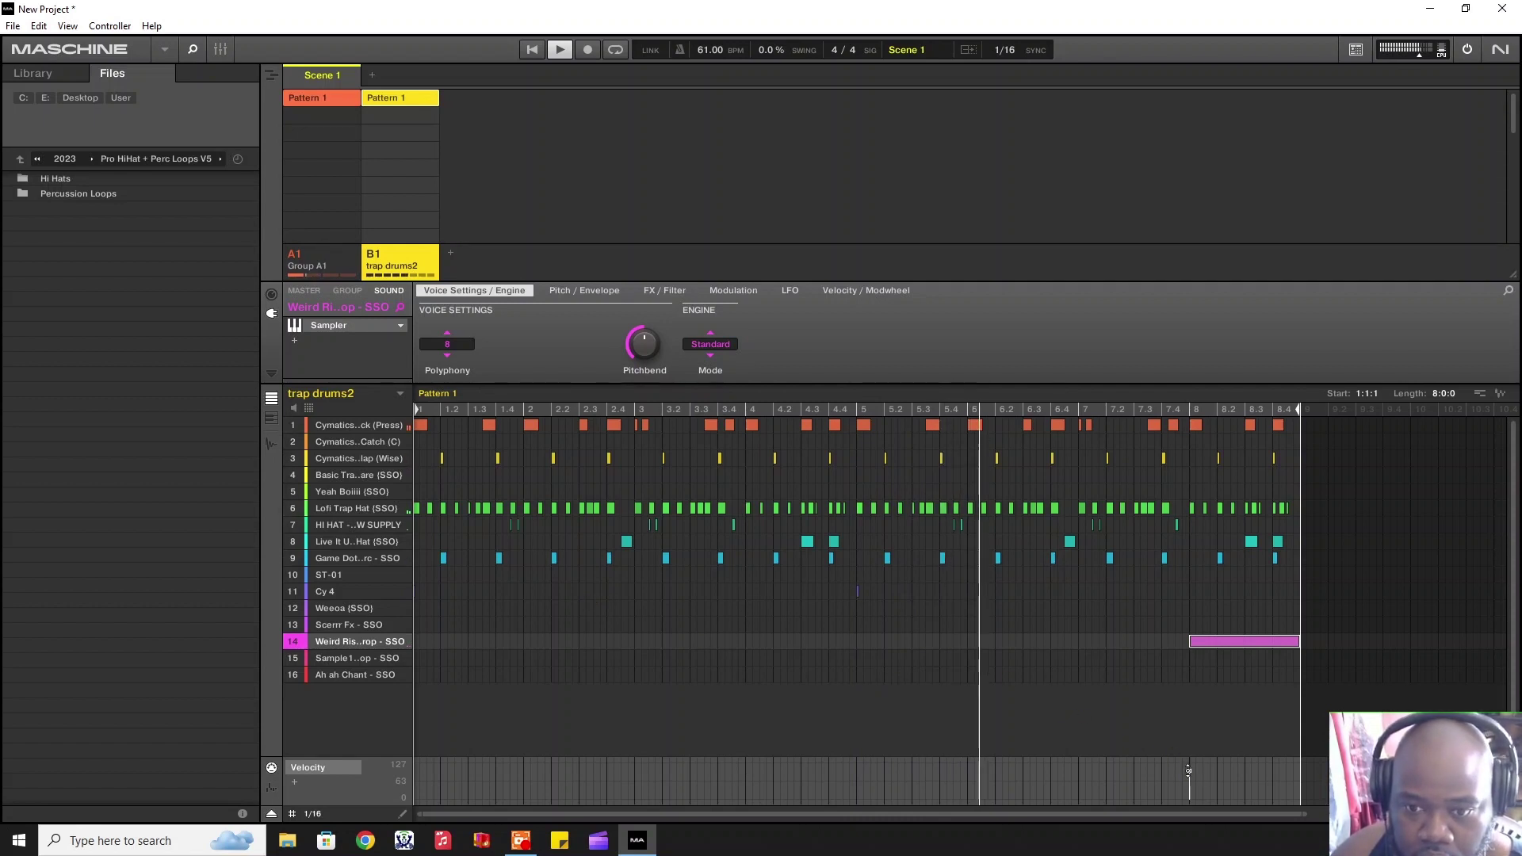
drag(1189, 772, 1189, 776)
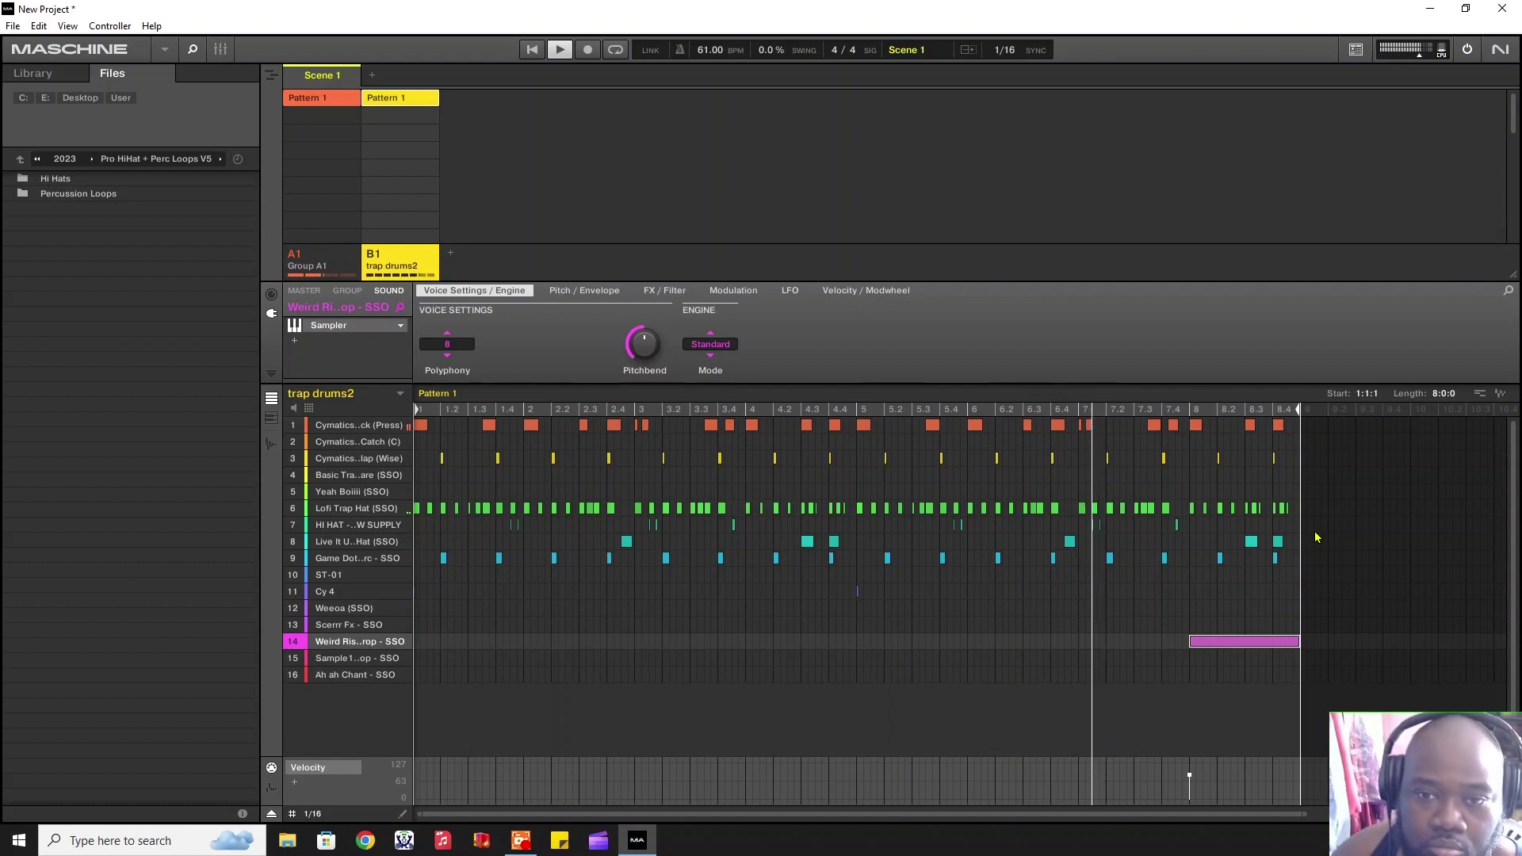
Step: Push the drum hits' velocities to maximum in the velocity lane
mouse_move(383, 473)
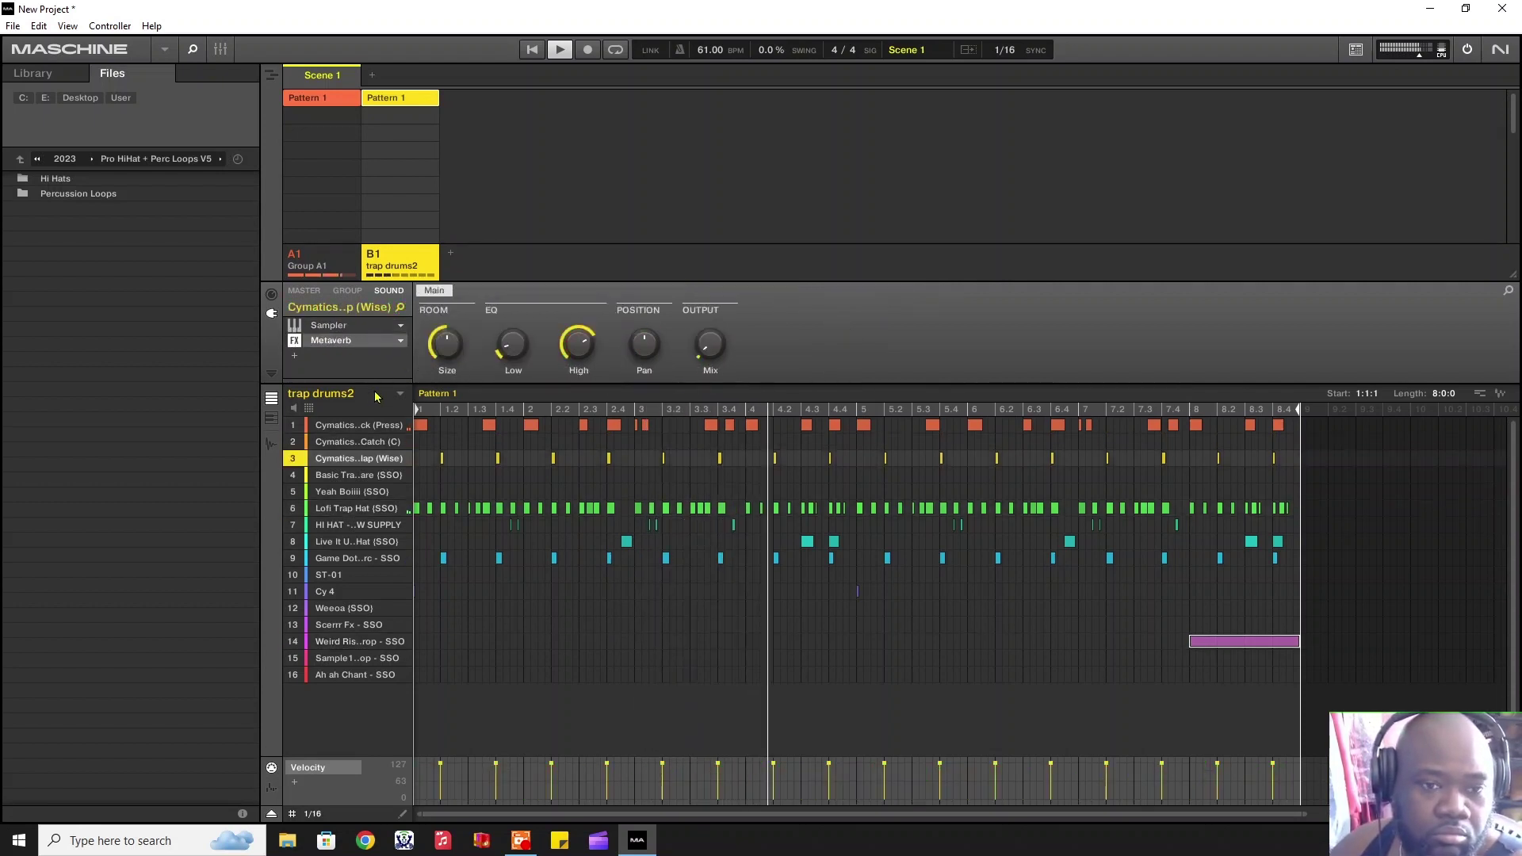
click(357, 509)
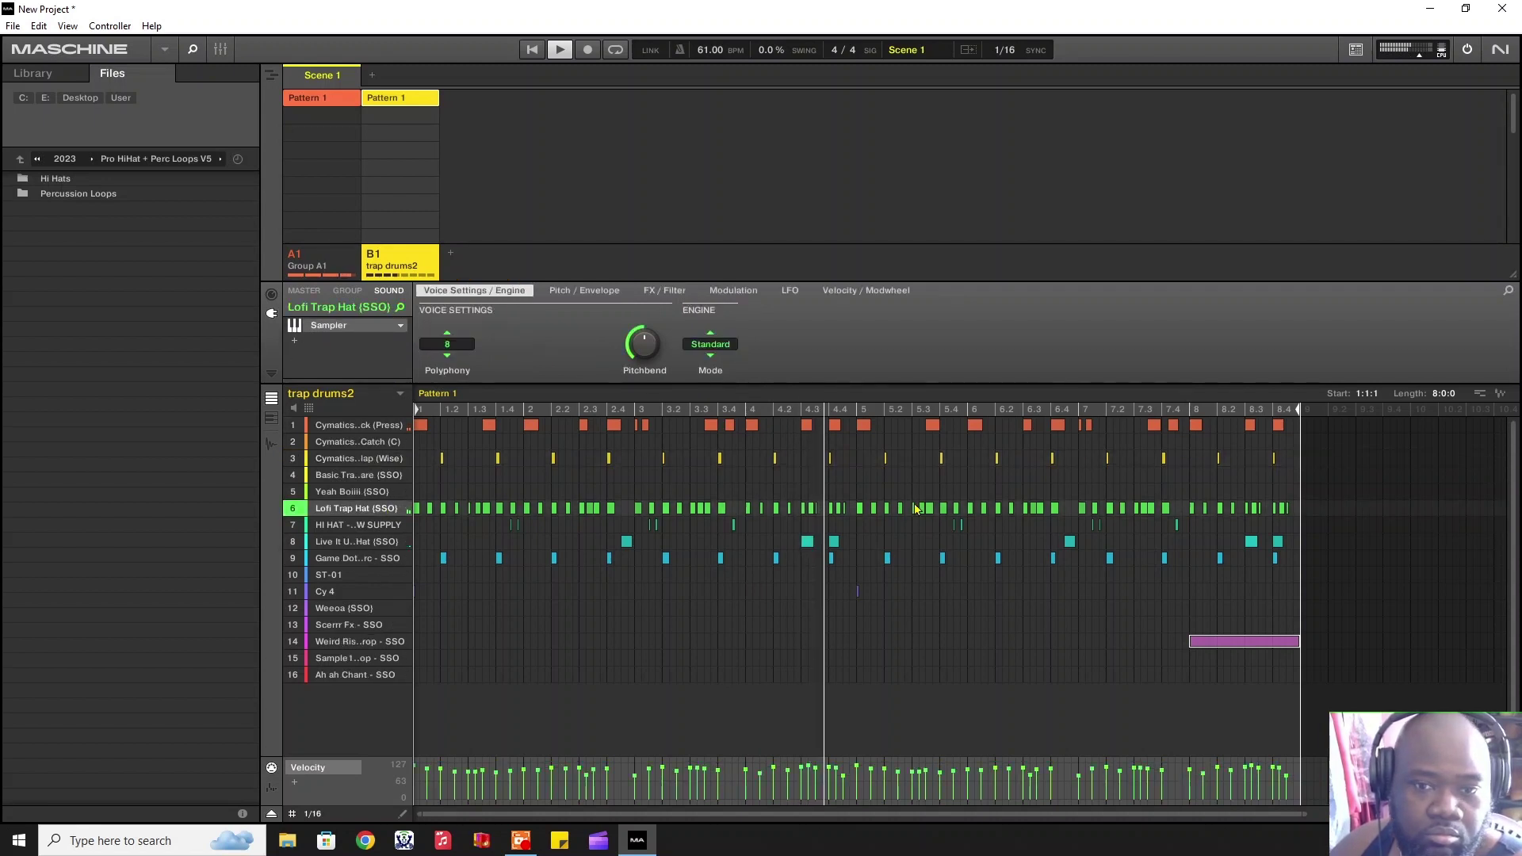
drag(1304, 515, 342, 525)
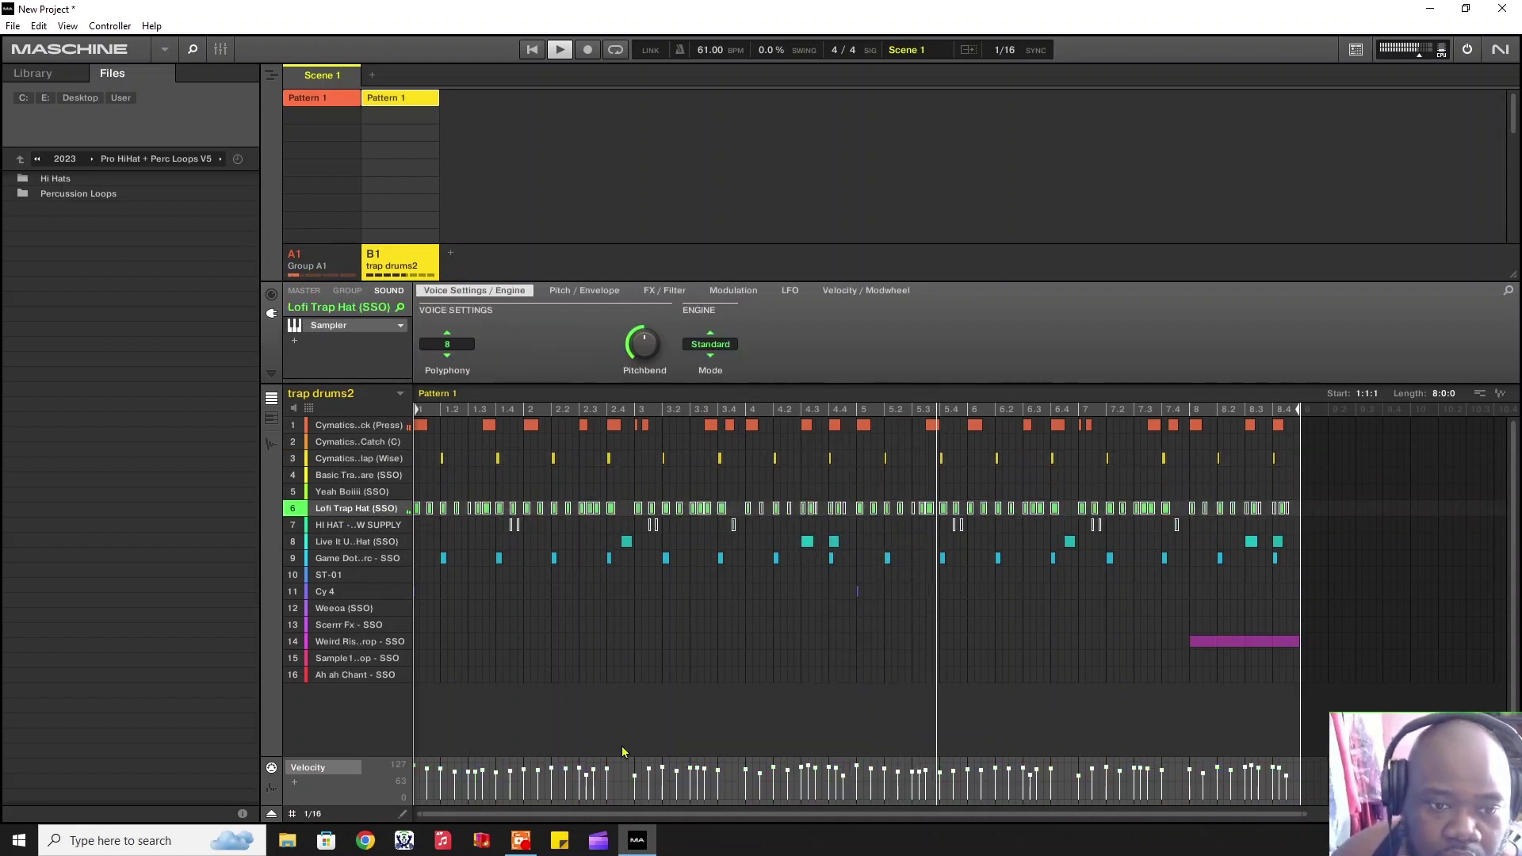
mouse_move(635, 779)
drag(635, 780, 634, 759)
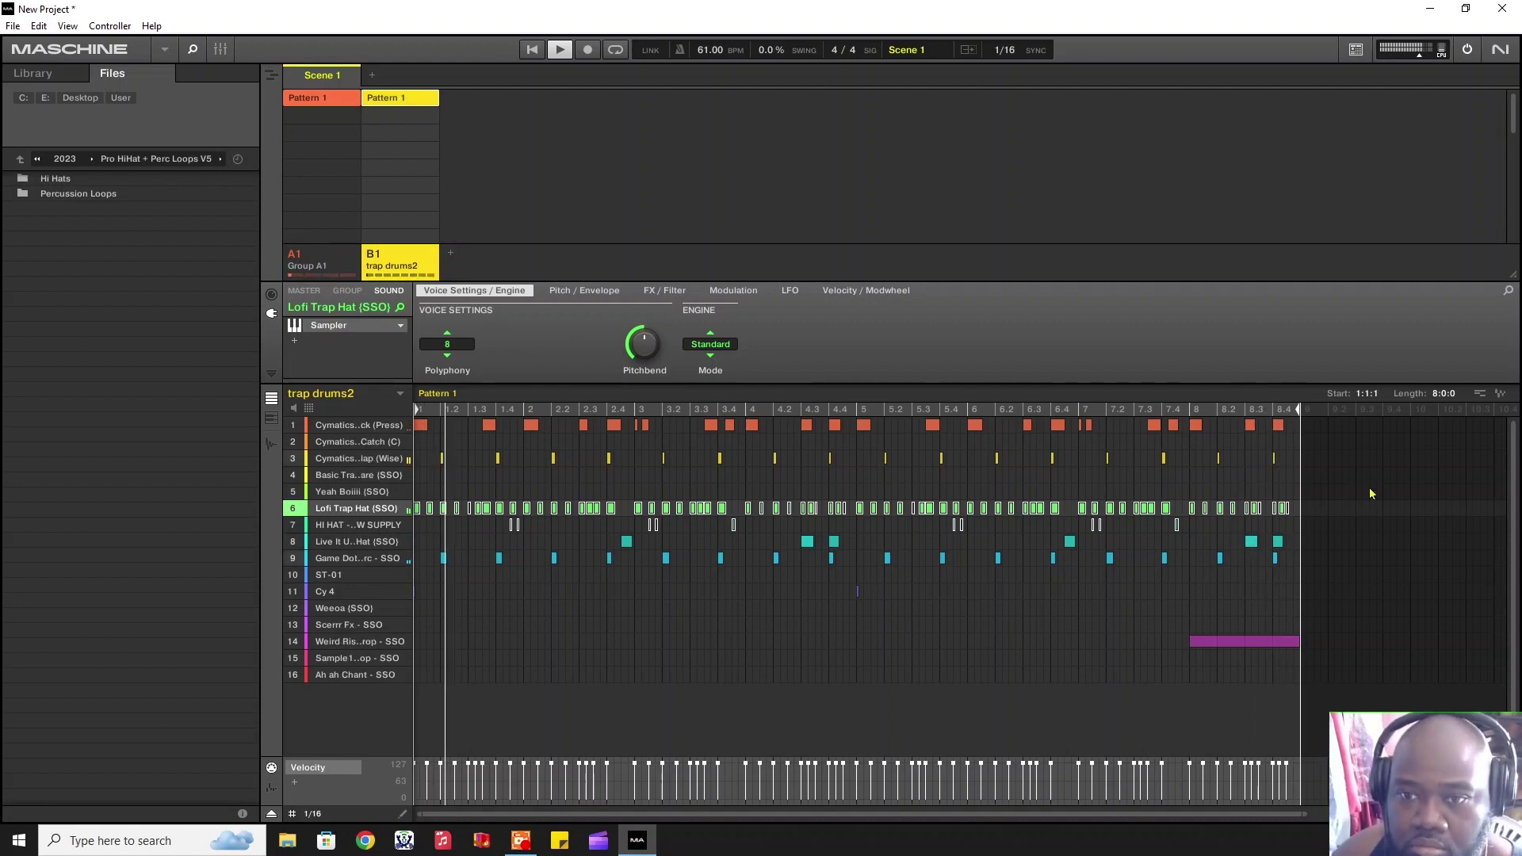
Step: Delete the last-step hits across the drum rows
click(1351, 462)
drag(1328, 431, 1269, 563)
right_click(1269, 563)
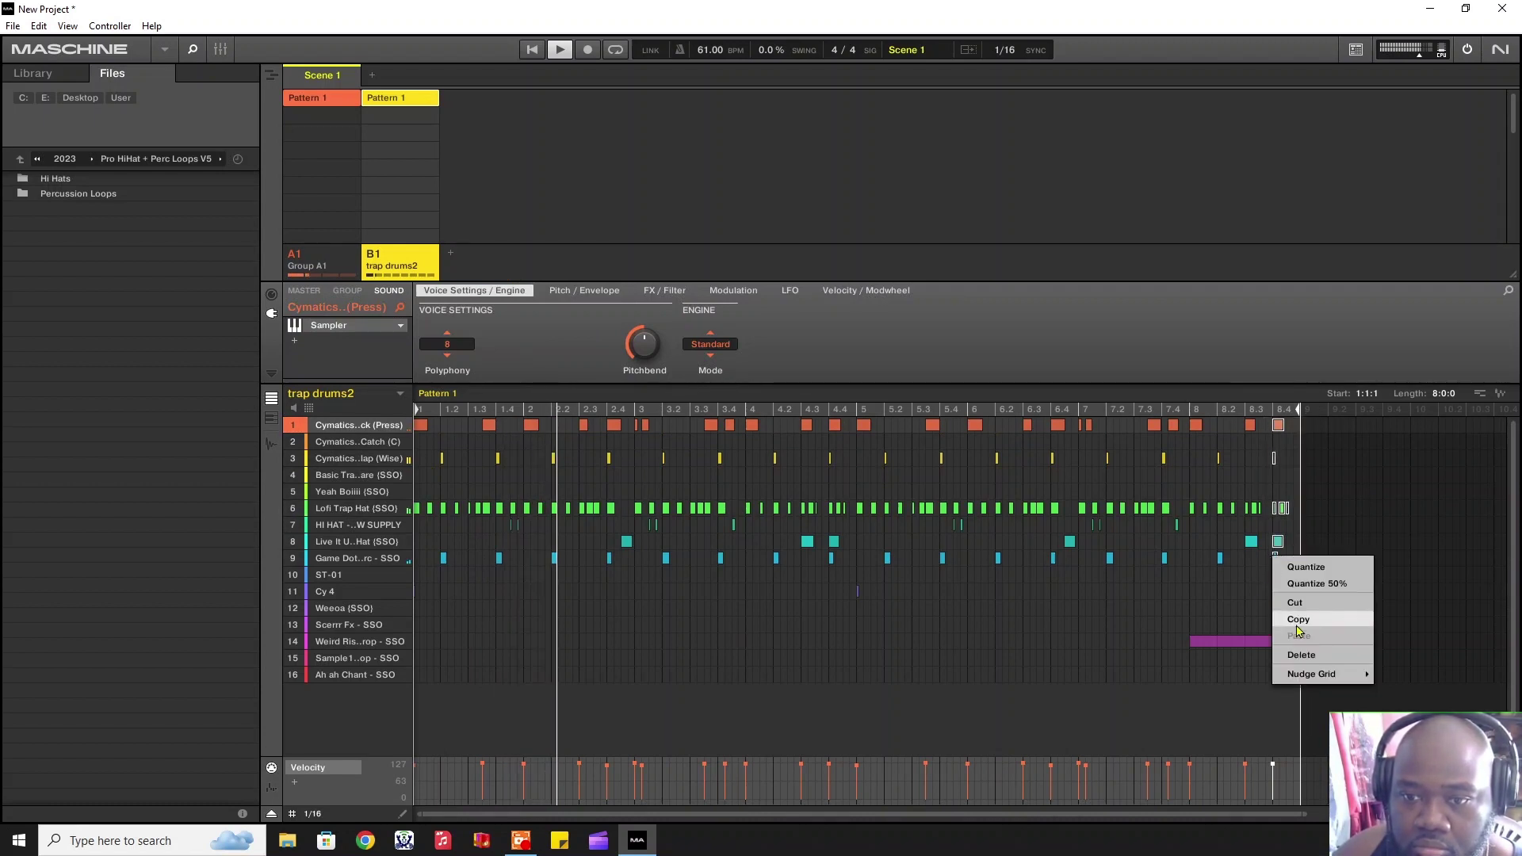
click(1292, 658)
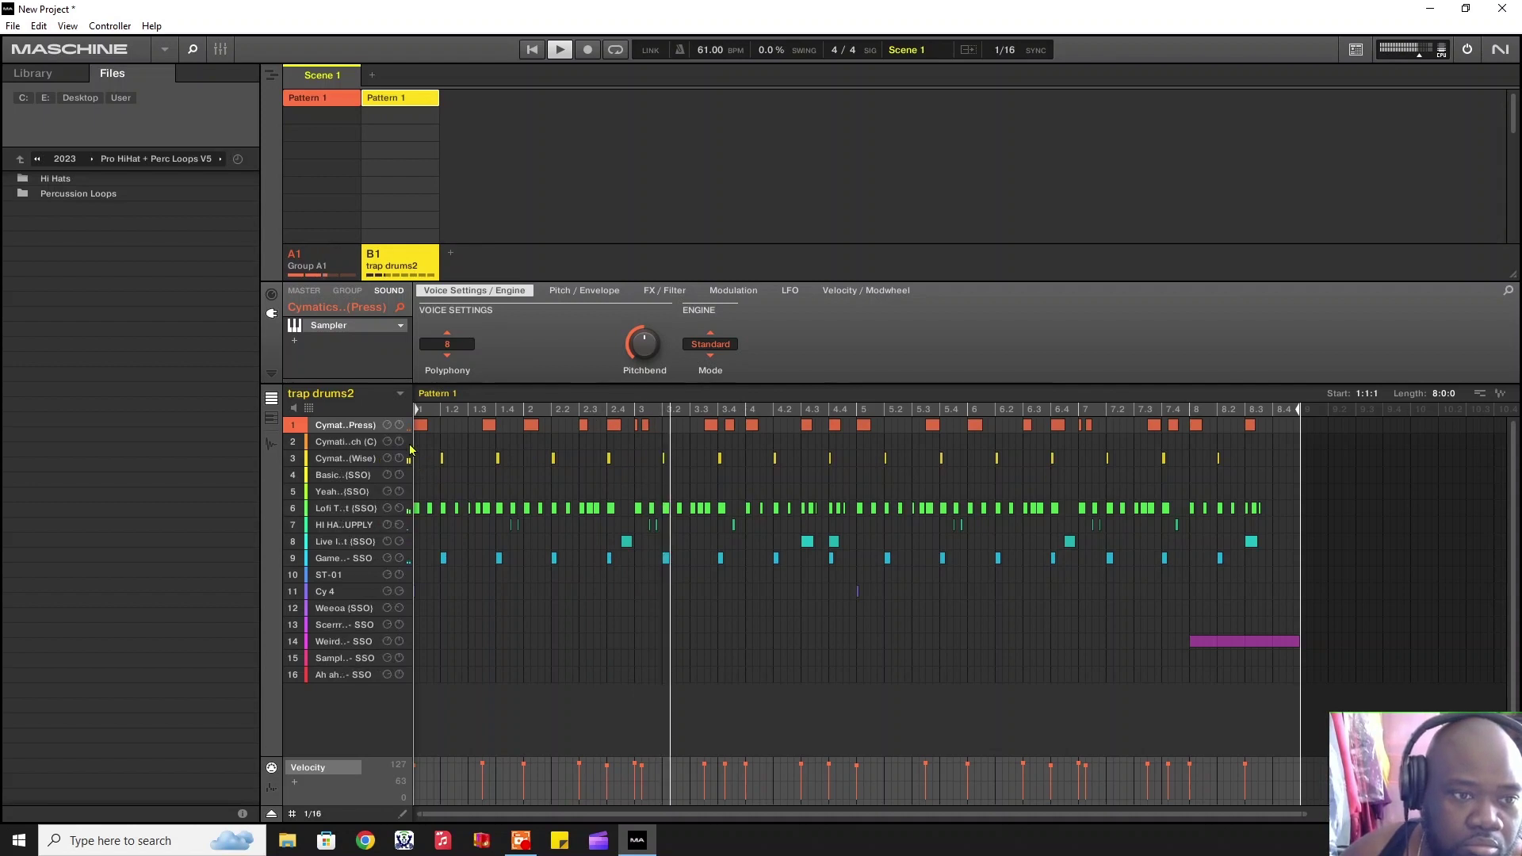
Step: Select the first drum row's hits and the slot 15 sample, then switch to Group A1
drag(1274, 433, 388, 411)
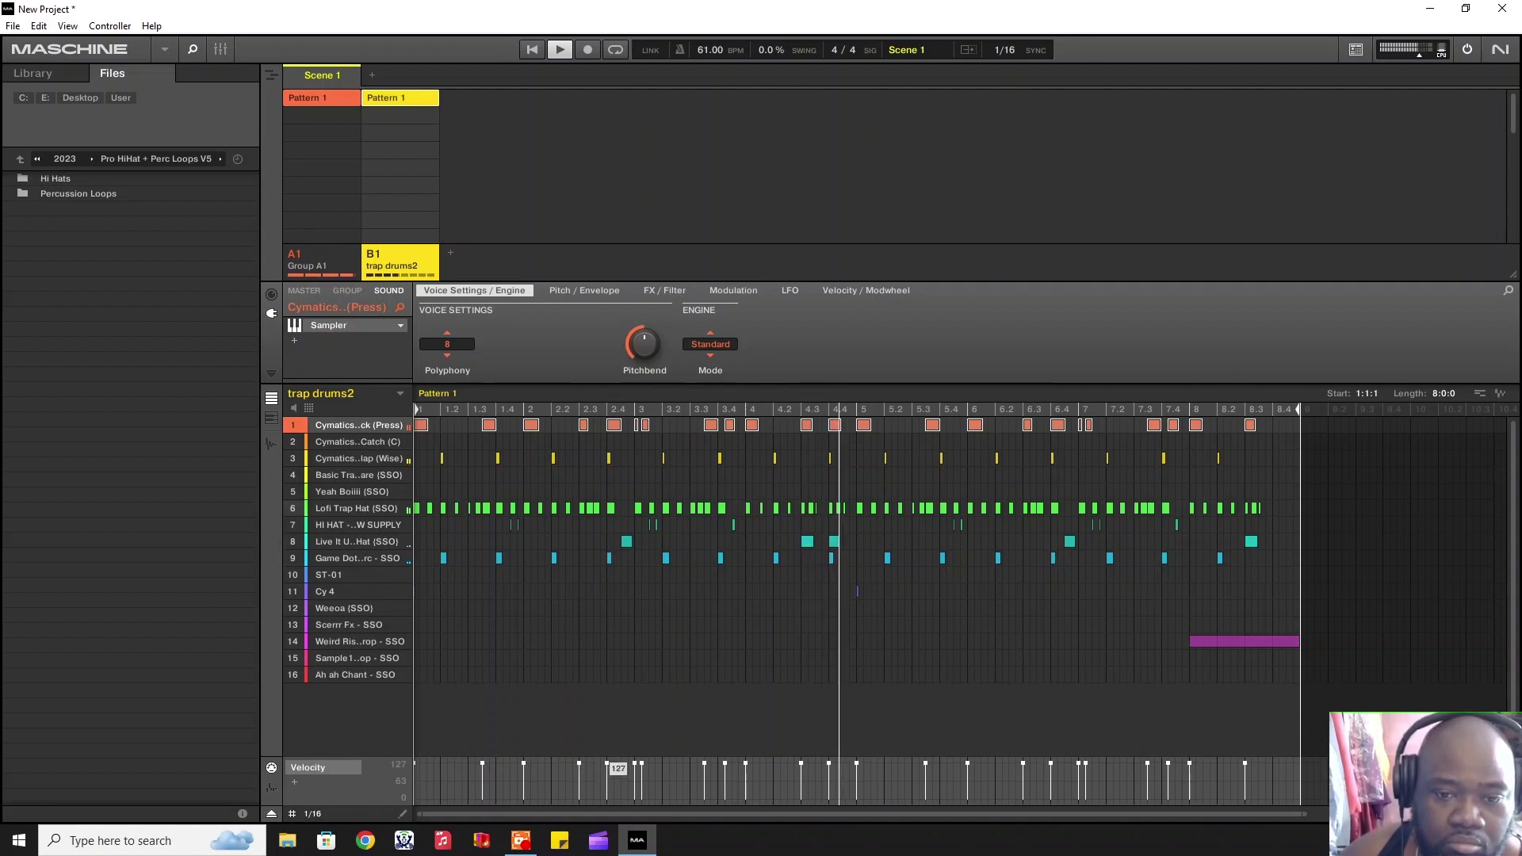
click(626, 660)
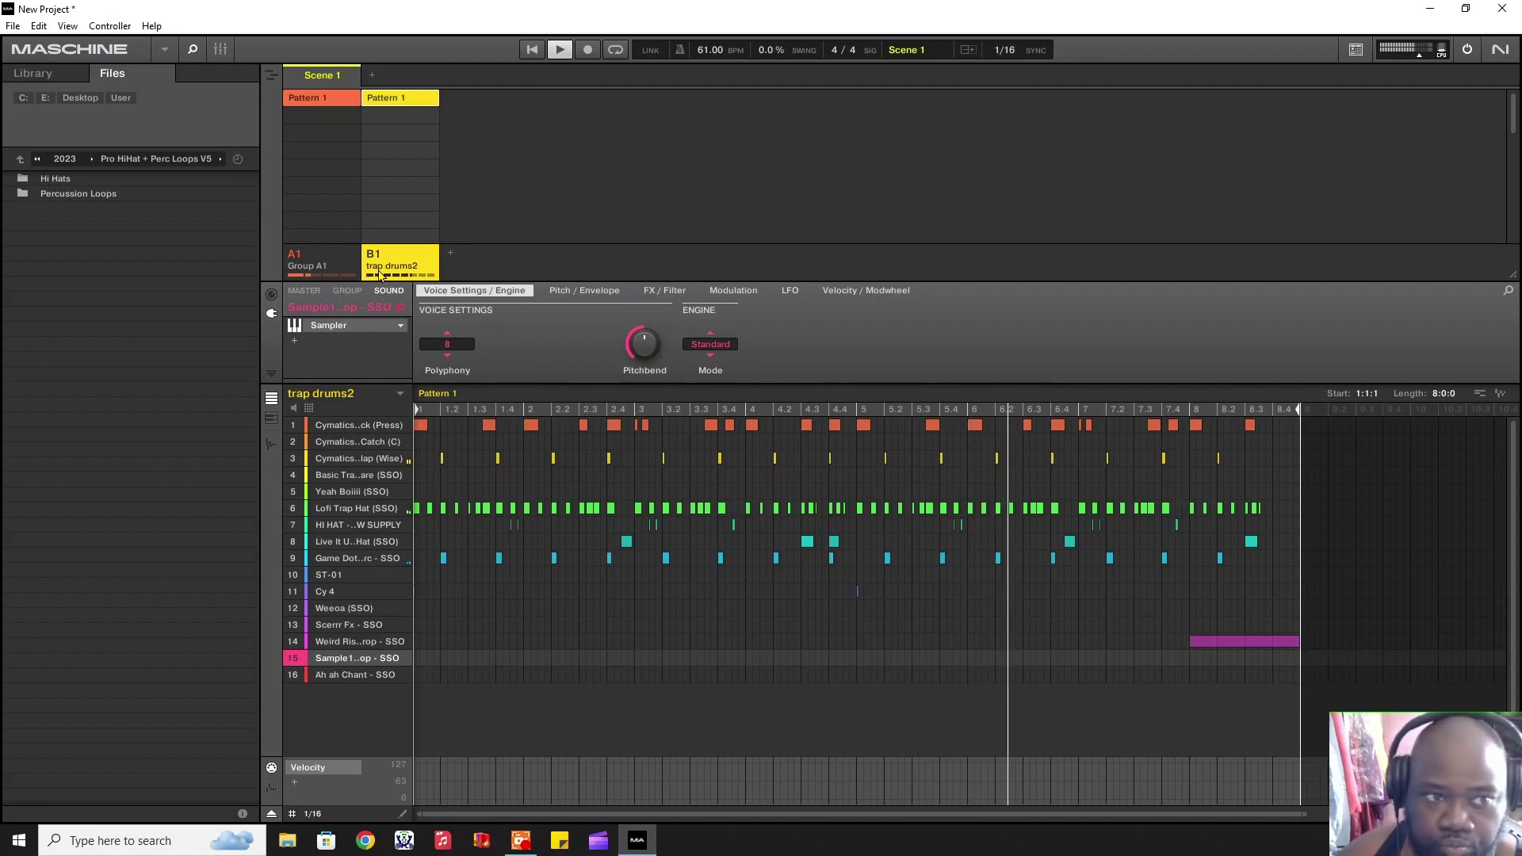
click(327, 267)
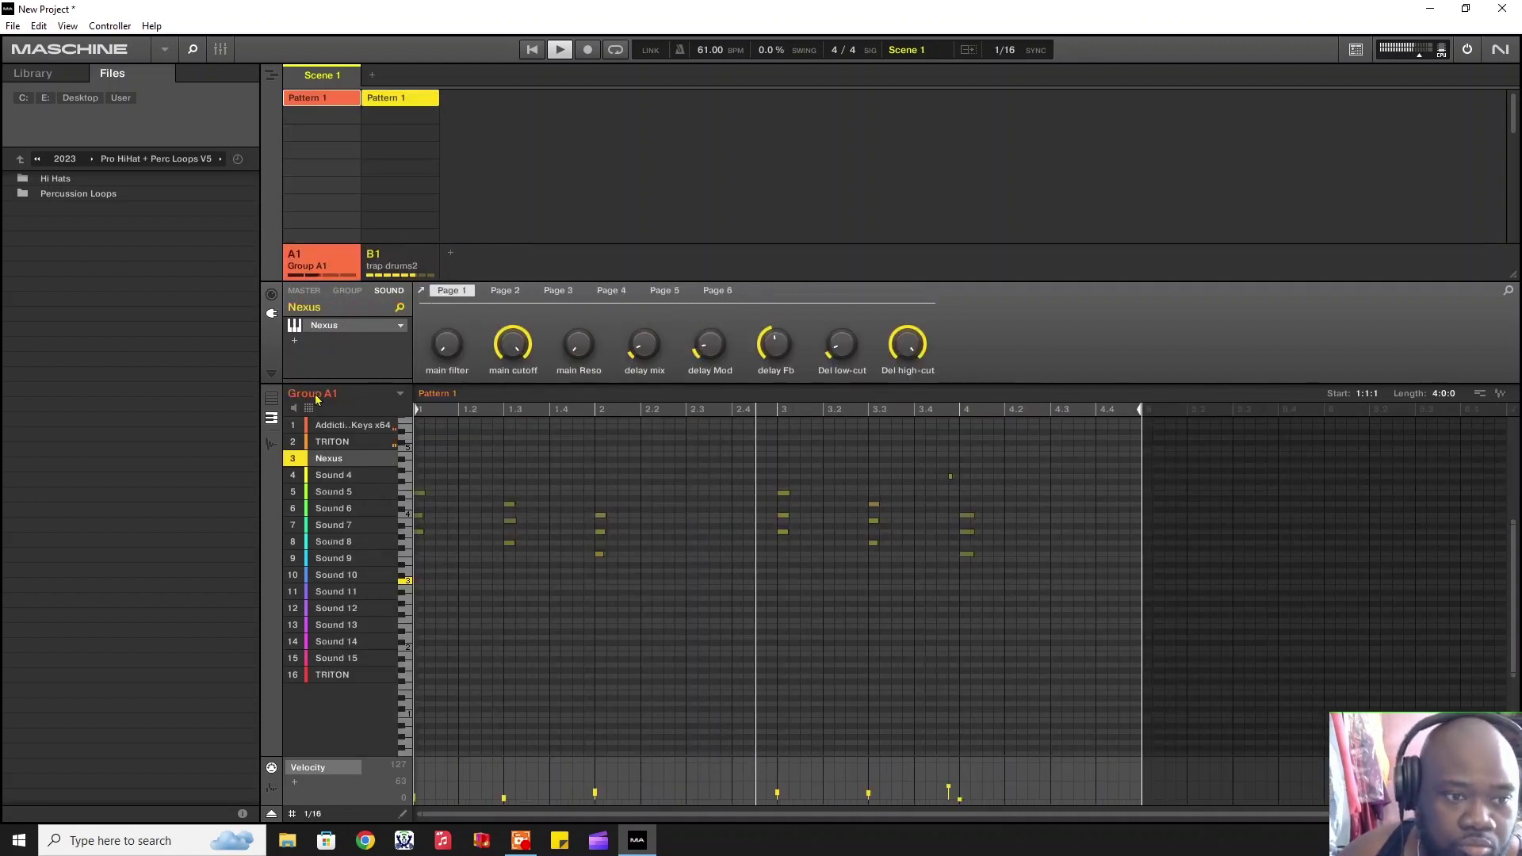
Step: Load VST > Ample Sound > AGML2 into the empty Sound 4 slot
click(337, 475)
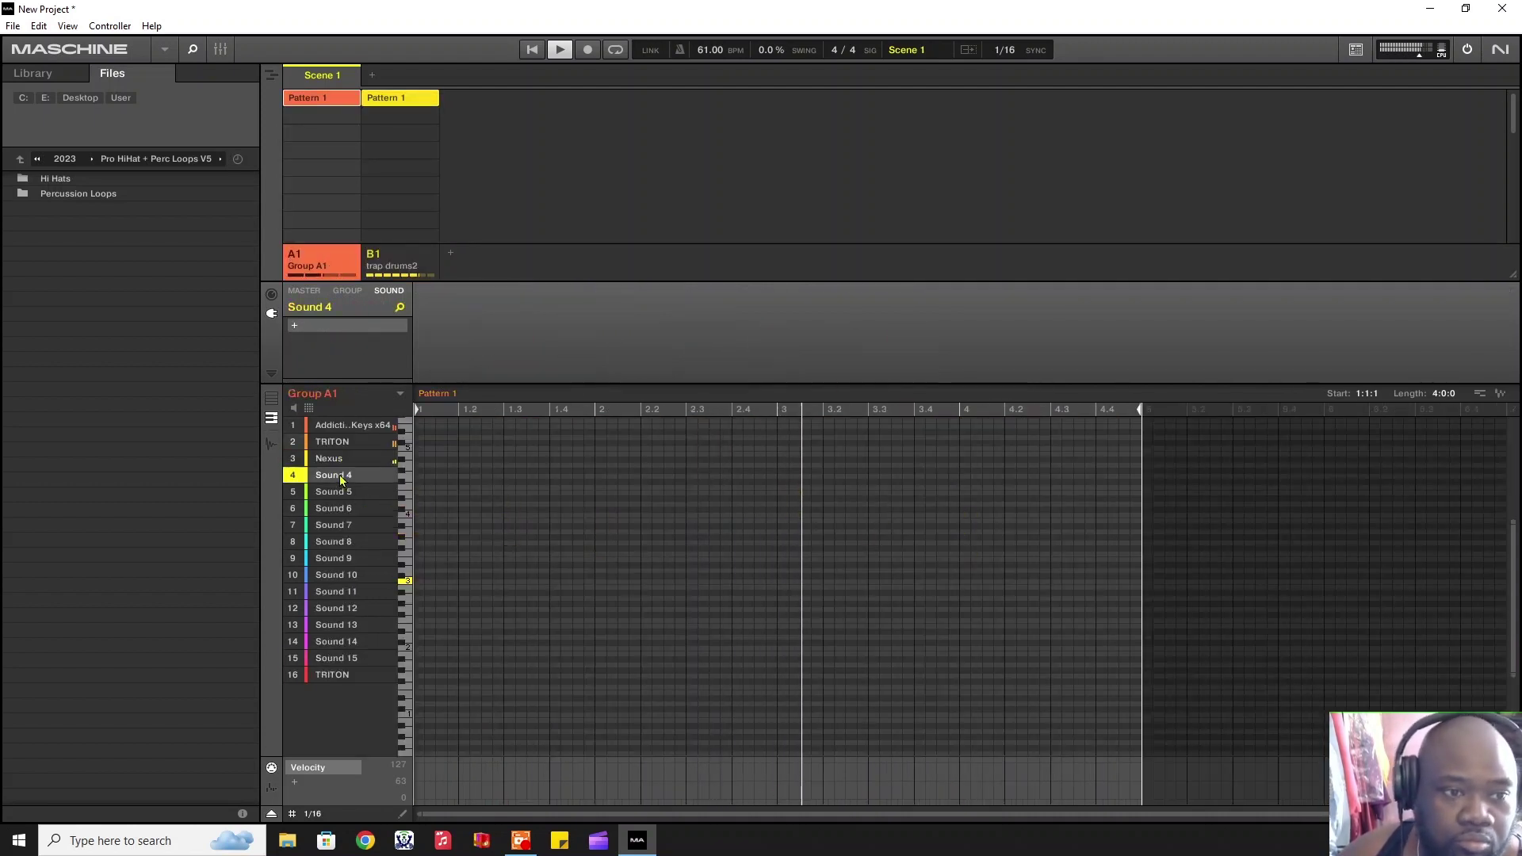
click(293, 327)
mouse_move(358, 366)
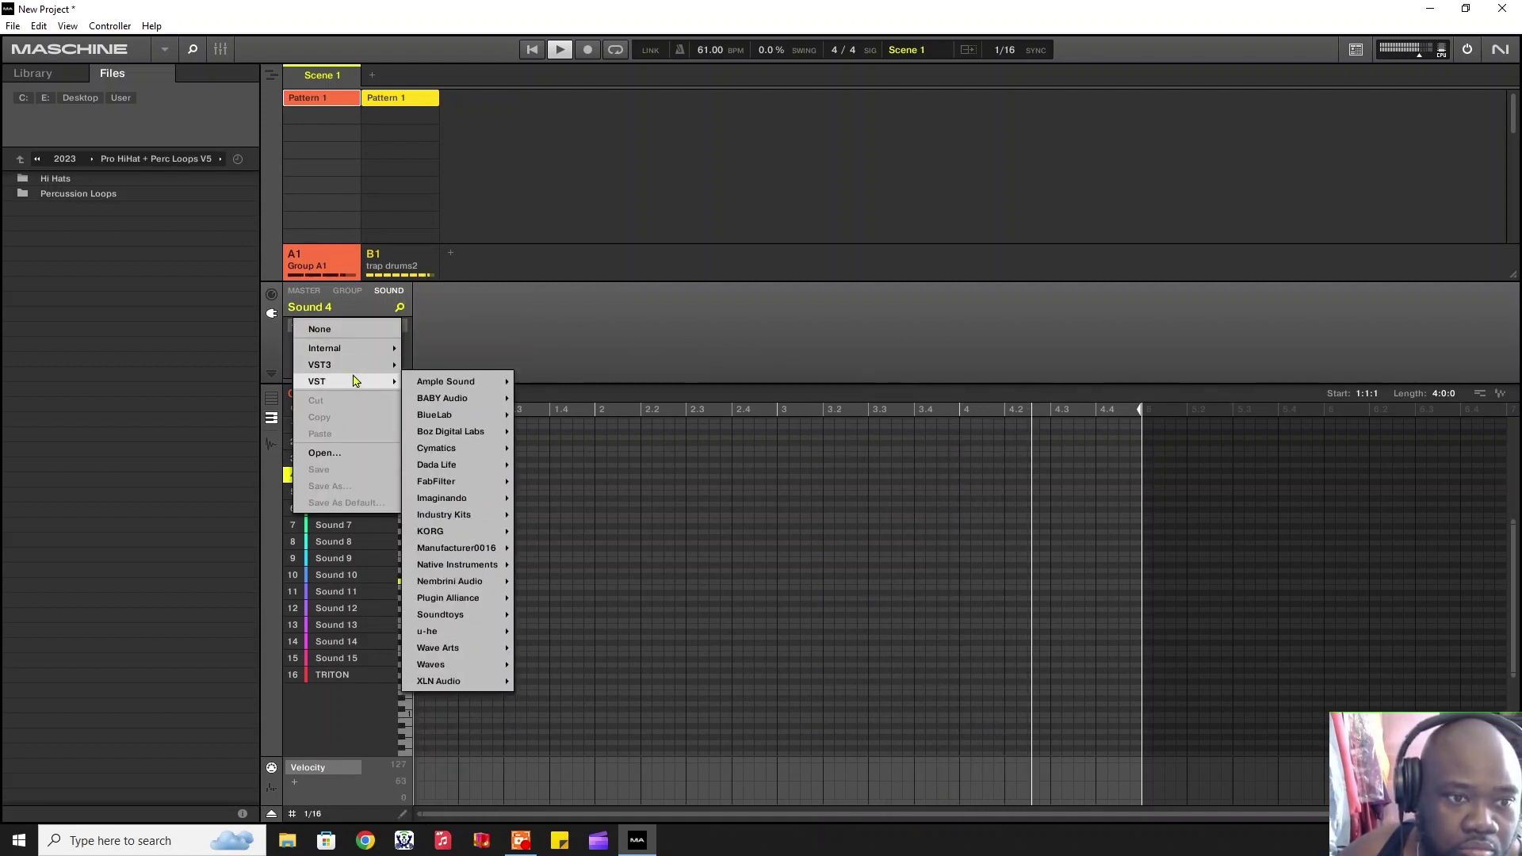
mouse_move(446, 389)
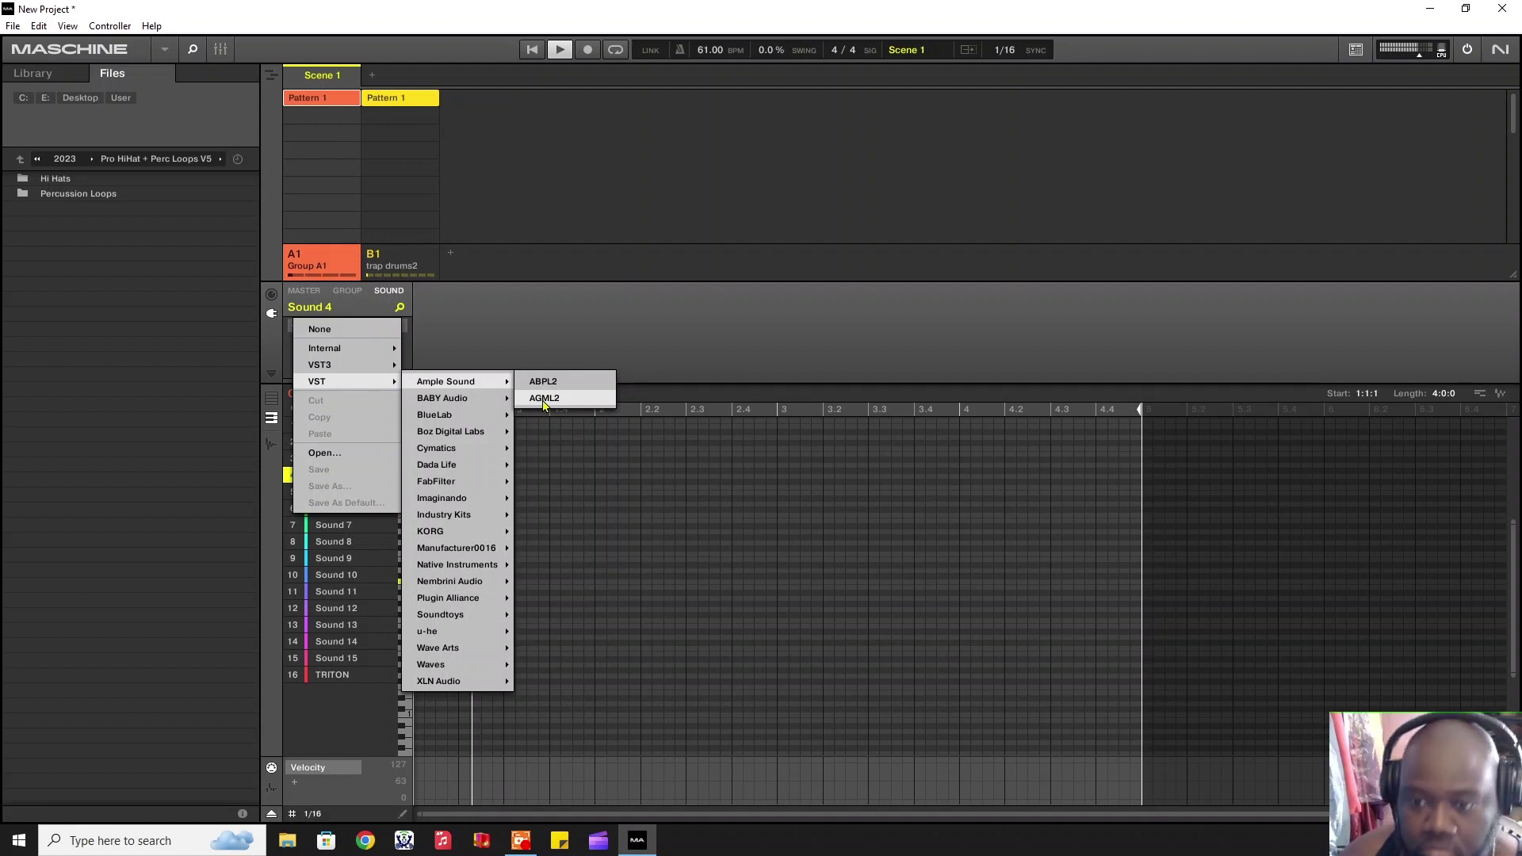
click(544, 398)
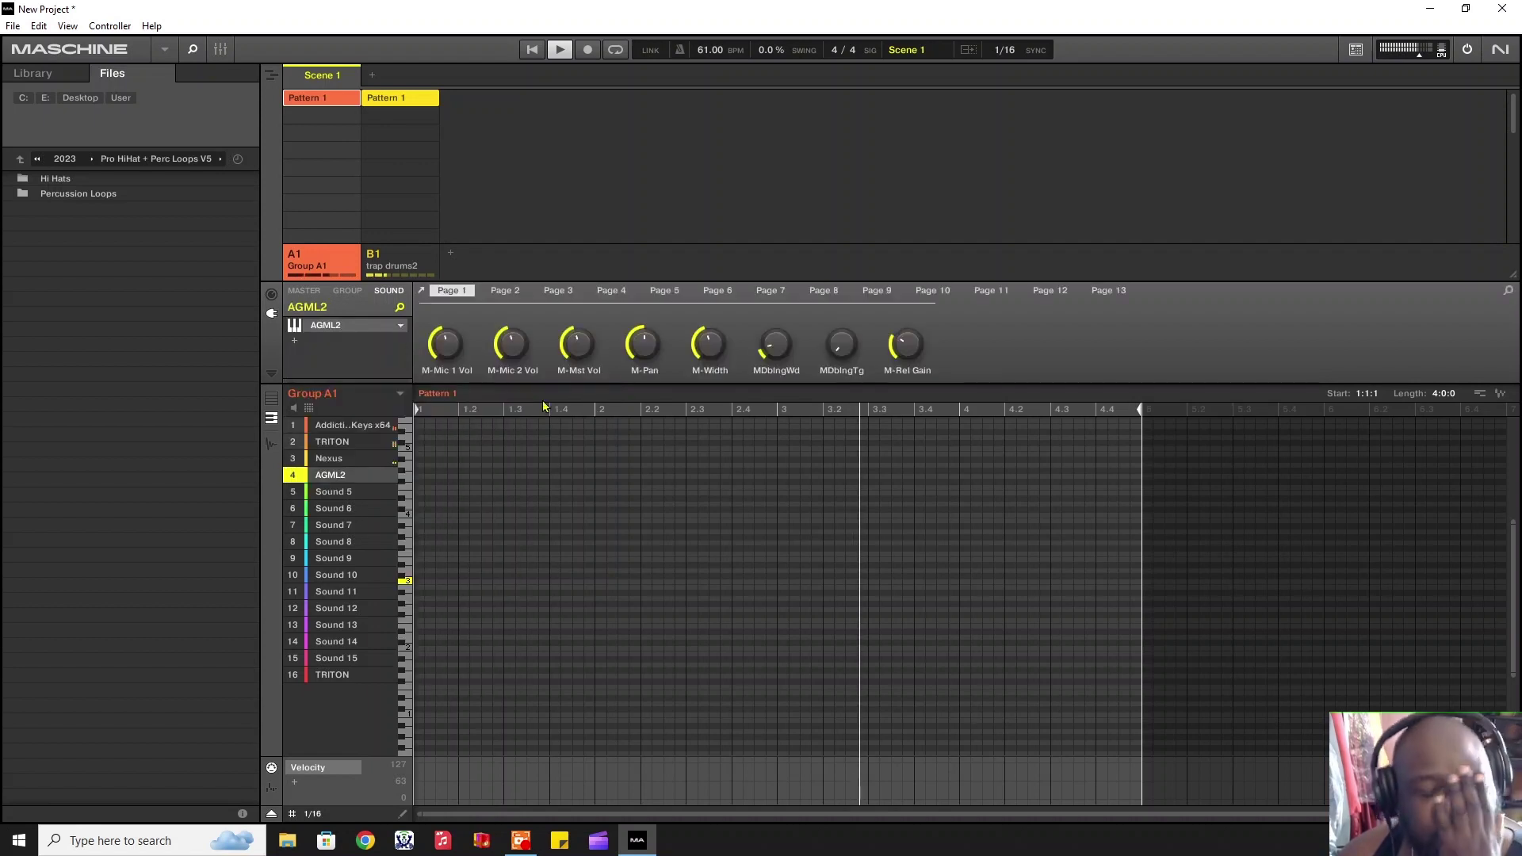
Step: Open the AGML2 Ample Guitar plugin window from its sound slot
double_click(337, 328)
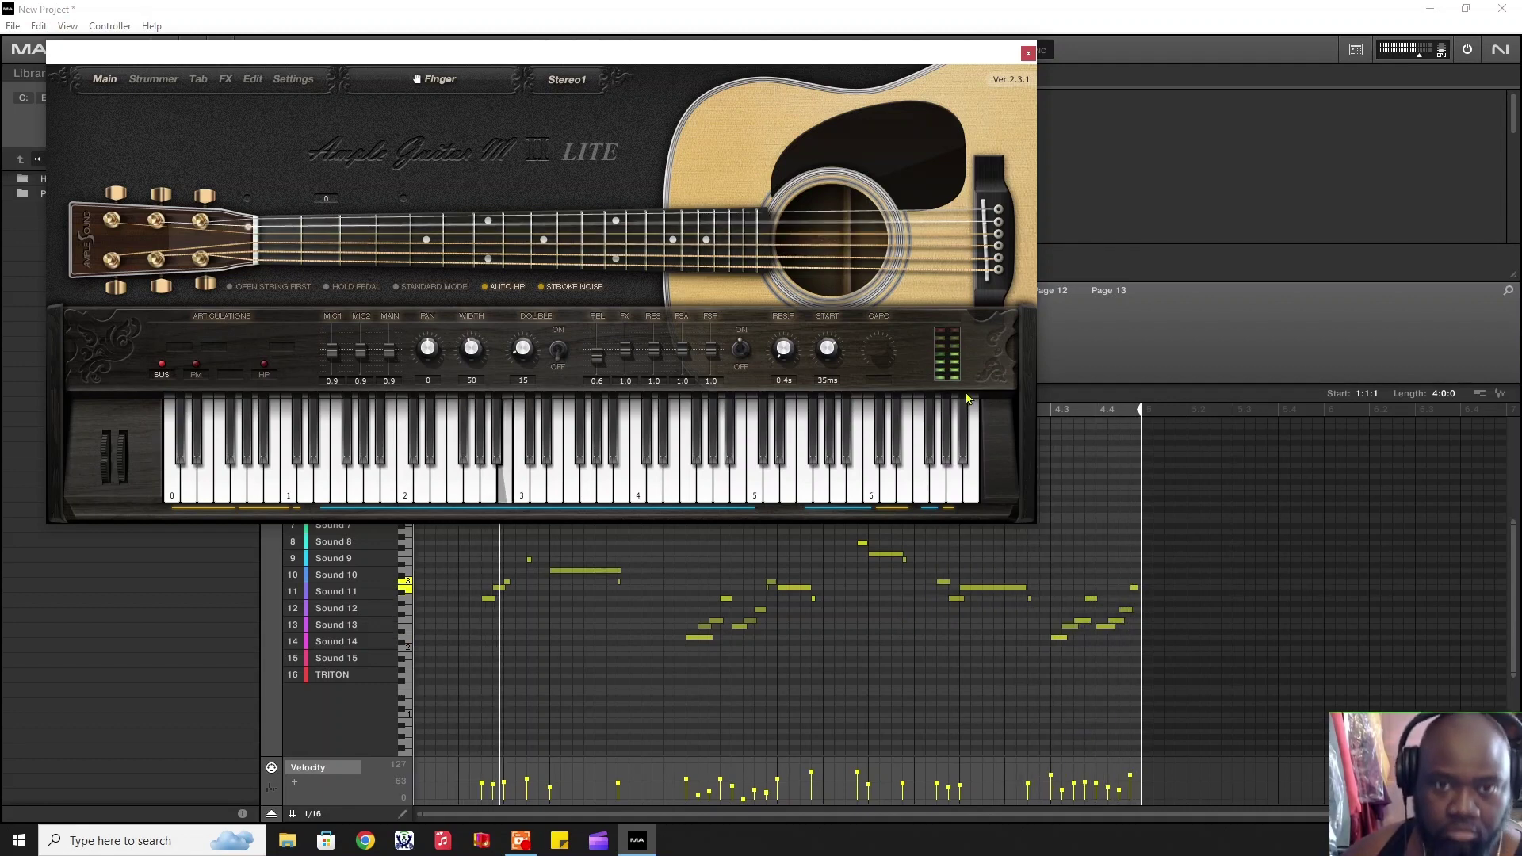
Step: Close the guitar window and double Group A1's Pattern 1 to 8 bars
click(1028, 53)
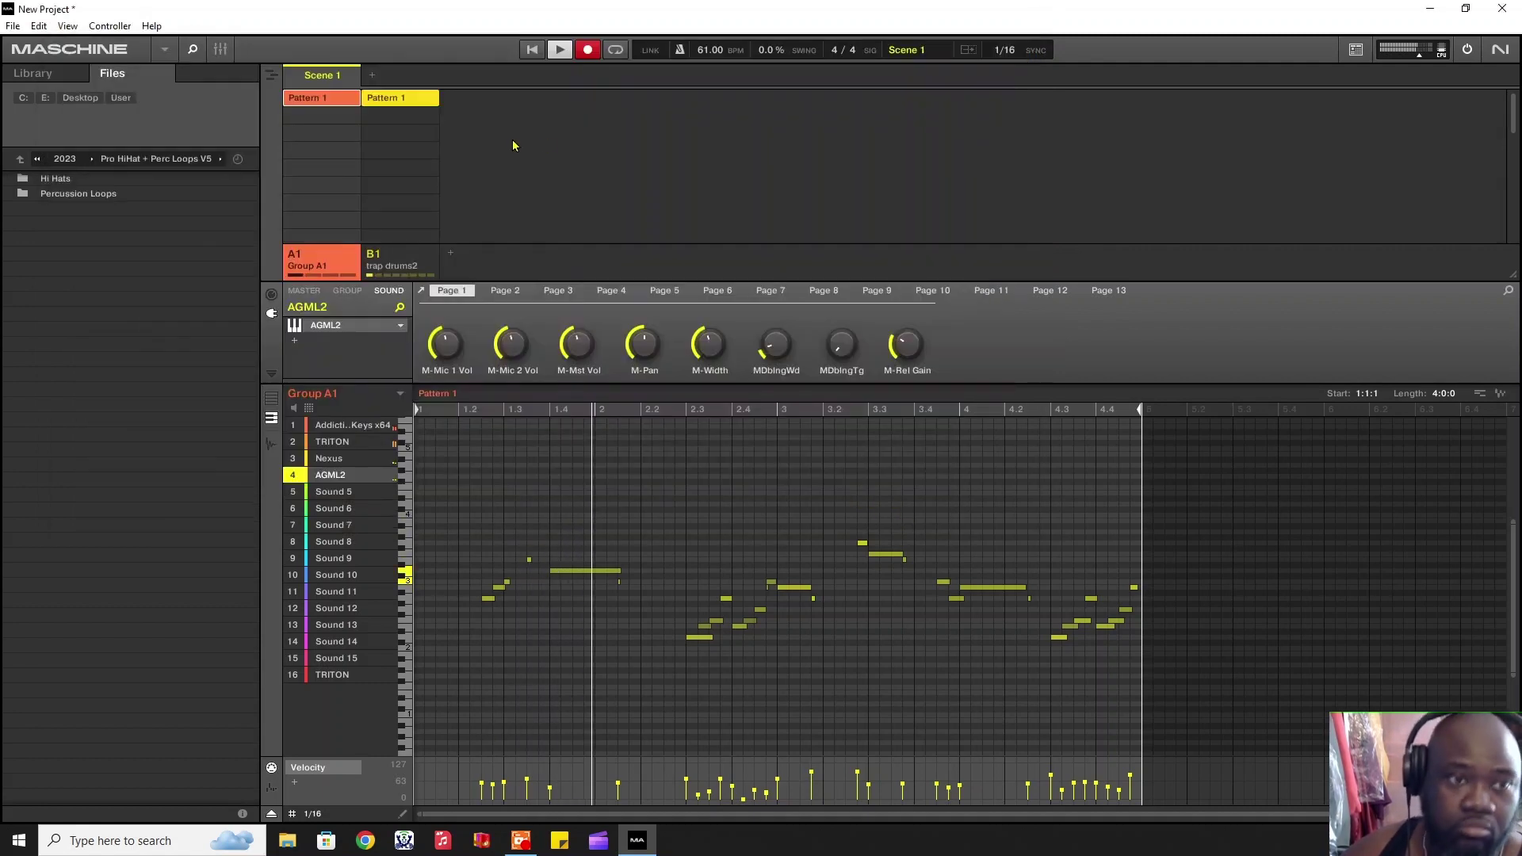
right_click(317, 97)
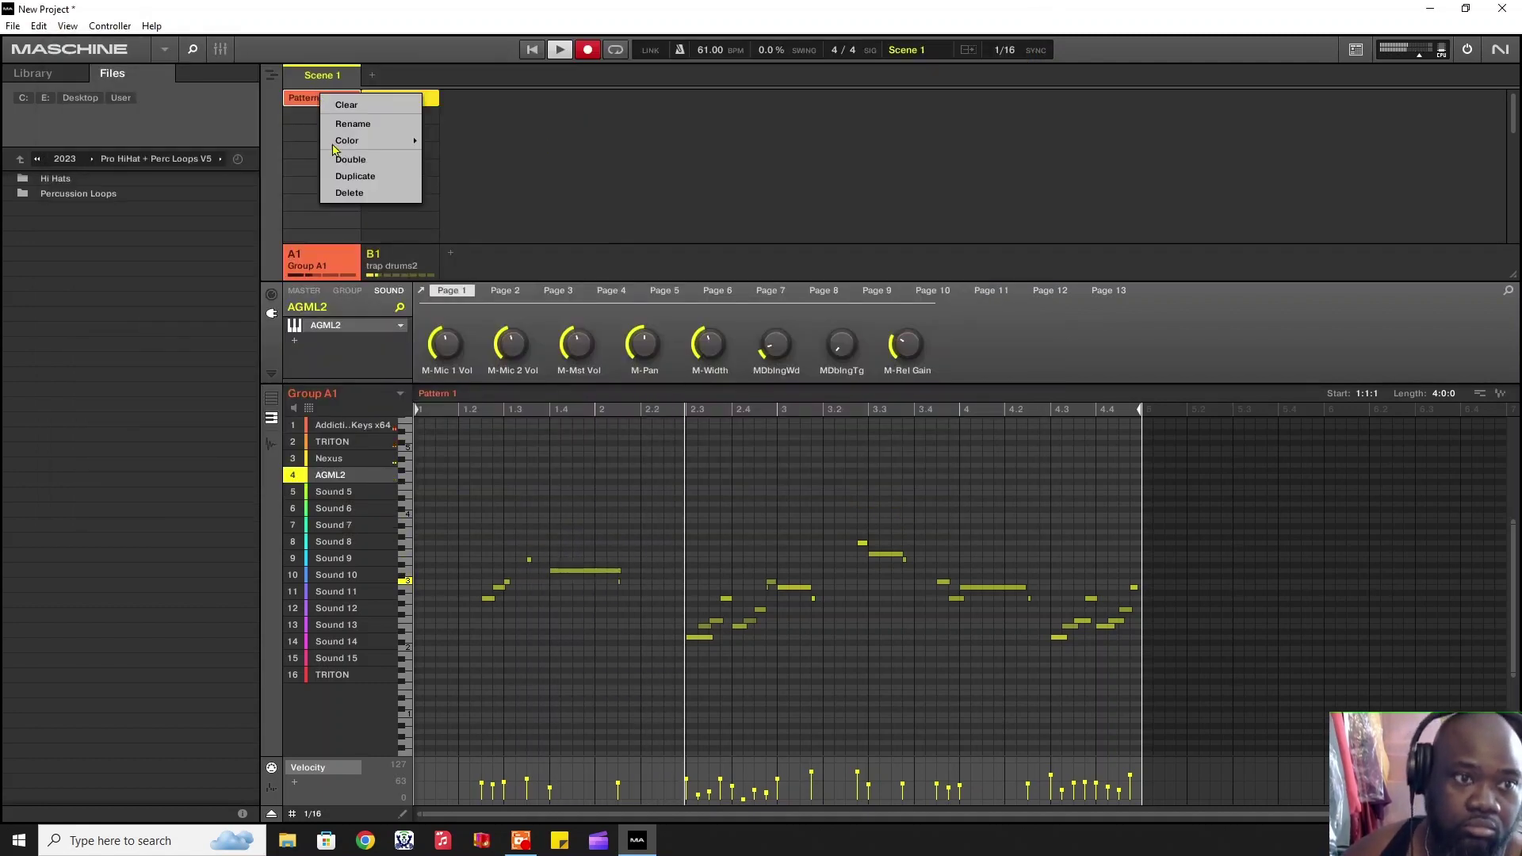
click(367, 162)
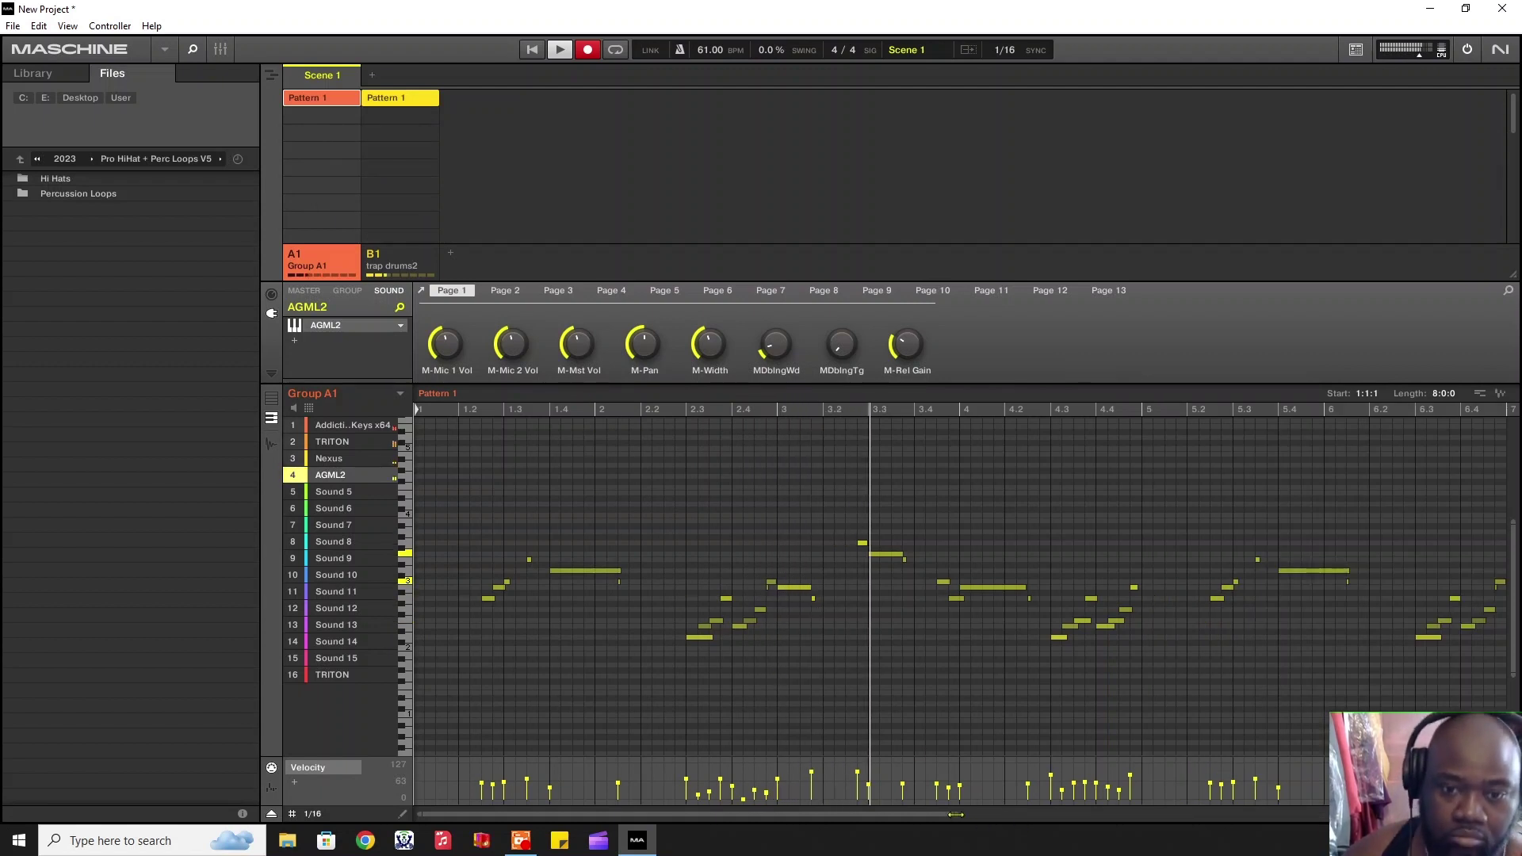
drag(959, 815, 1156, 814)
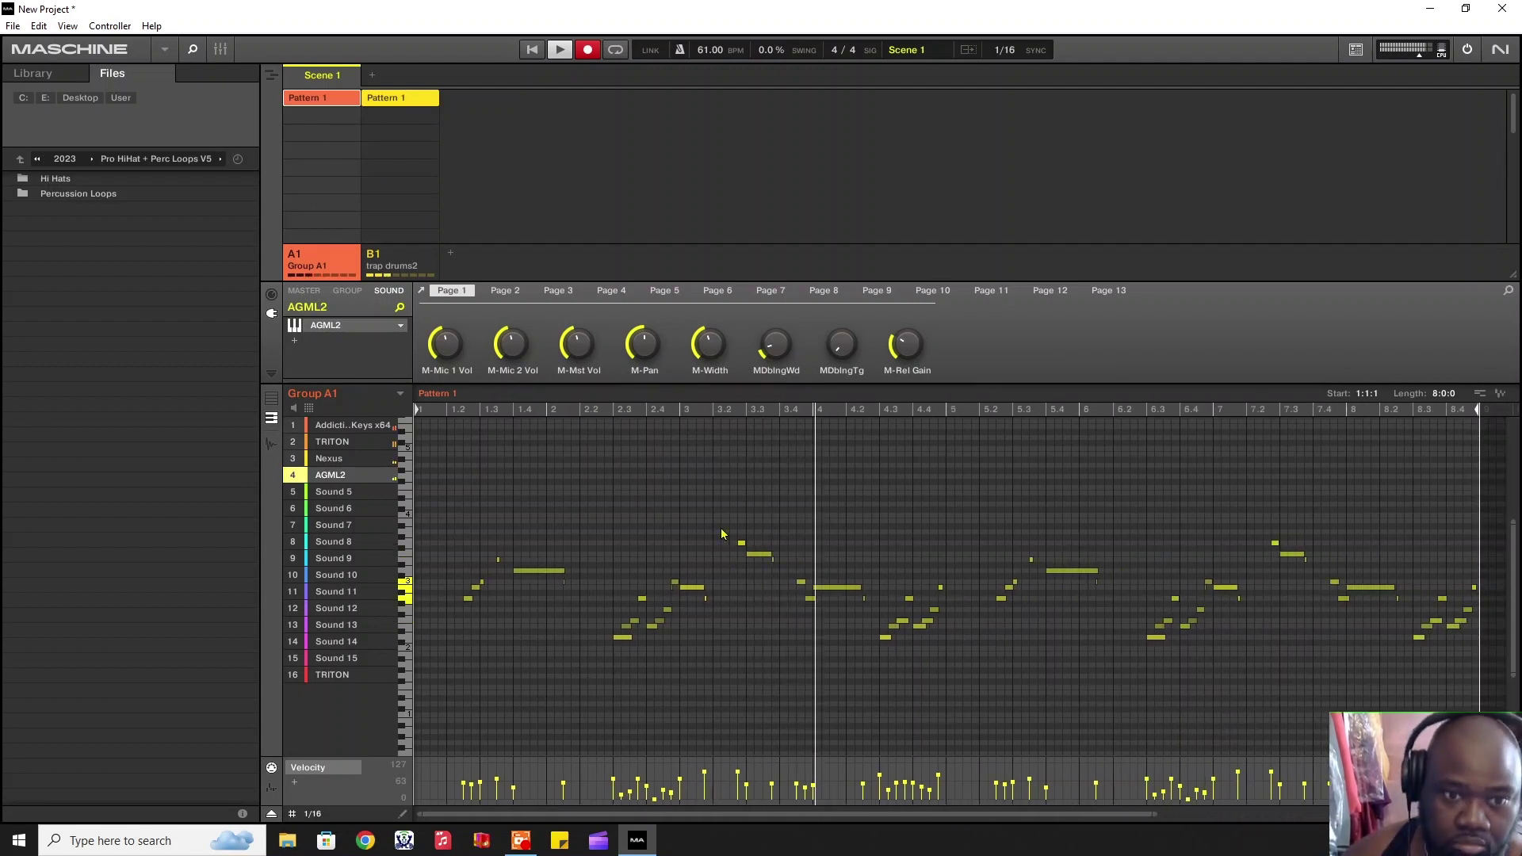
Step: Delete the two guitar notes near bar 3.3, keeping the notes near bar 4.3
drag(720, 524, 785, 586)
right_click(768, 583)
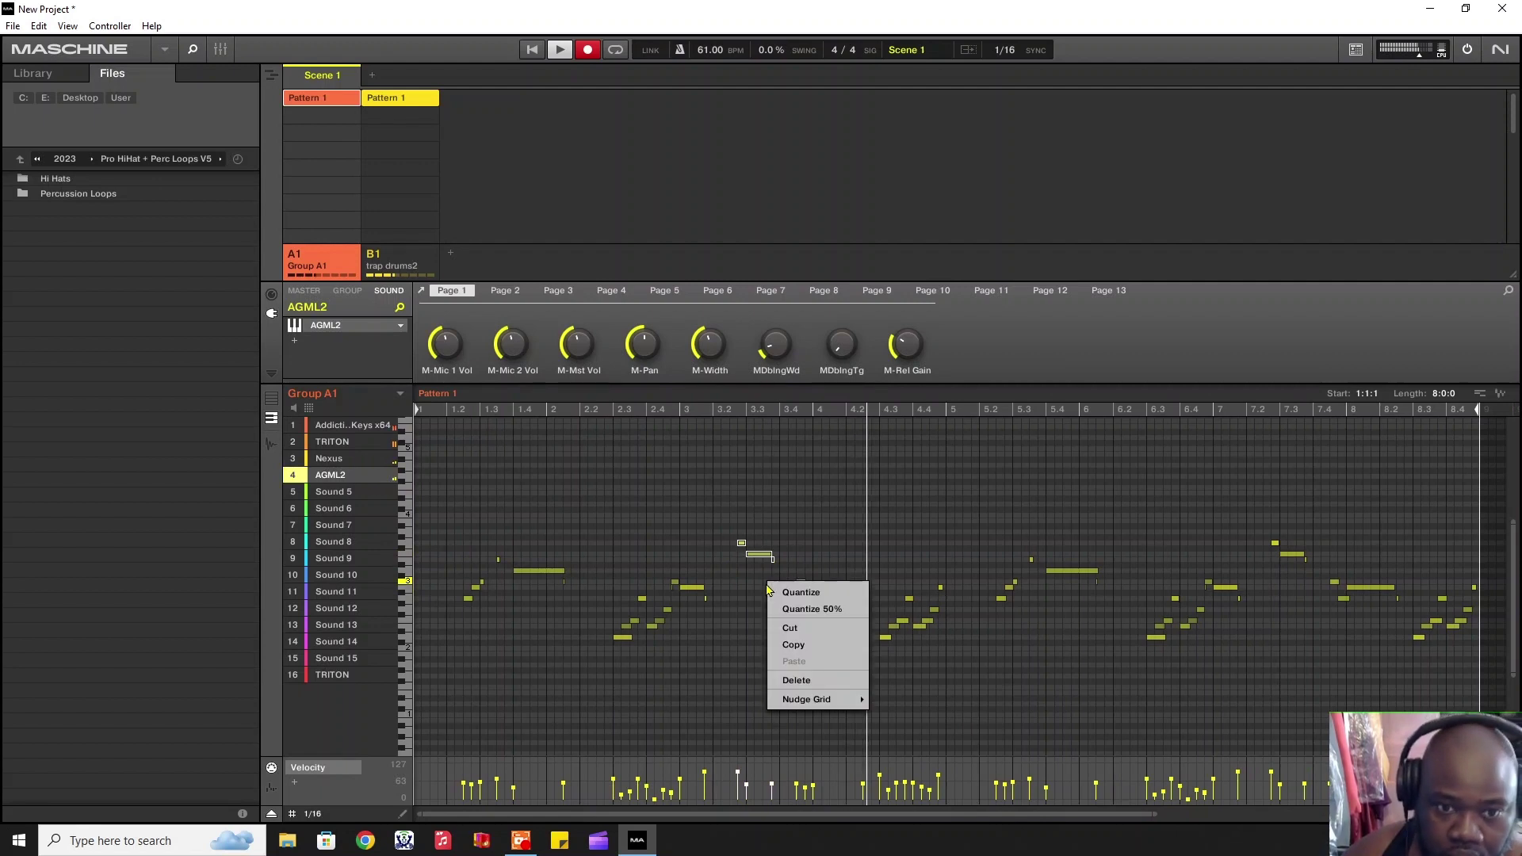
click(798, 682)
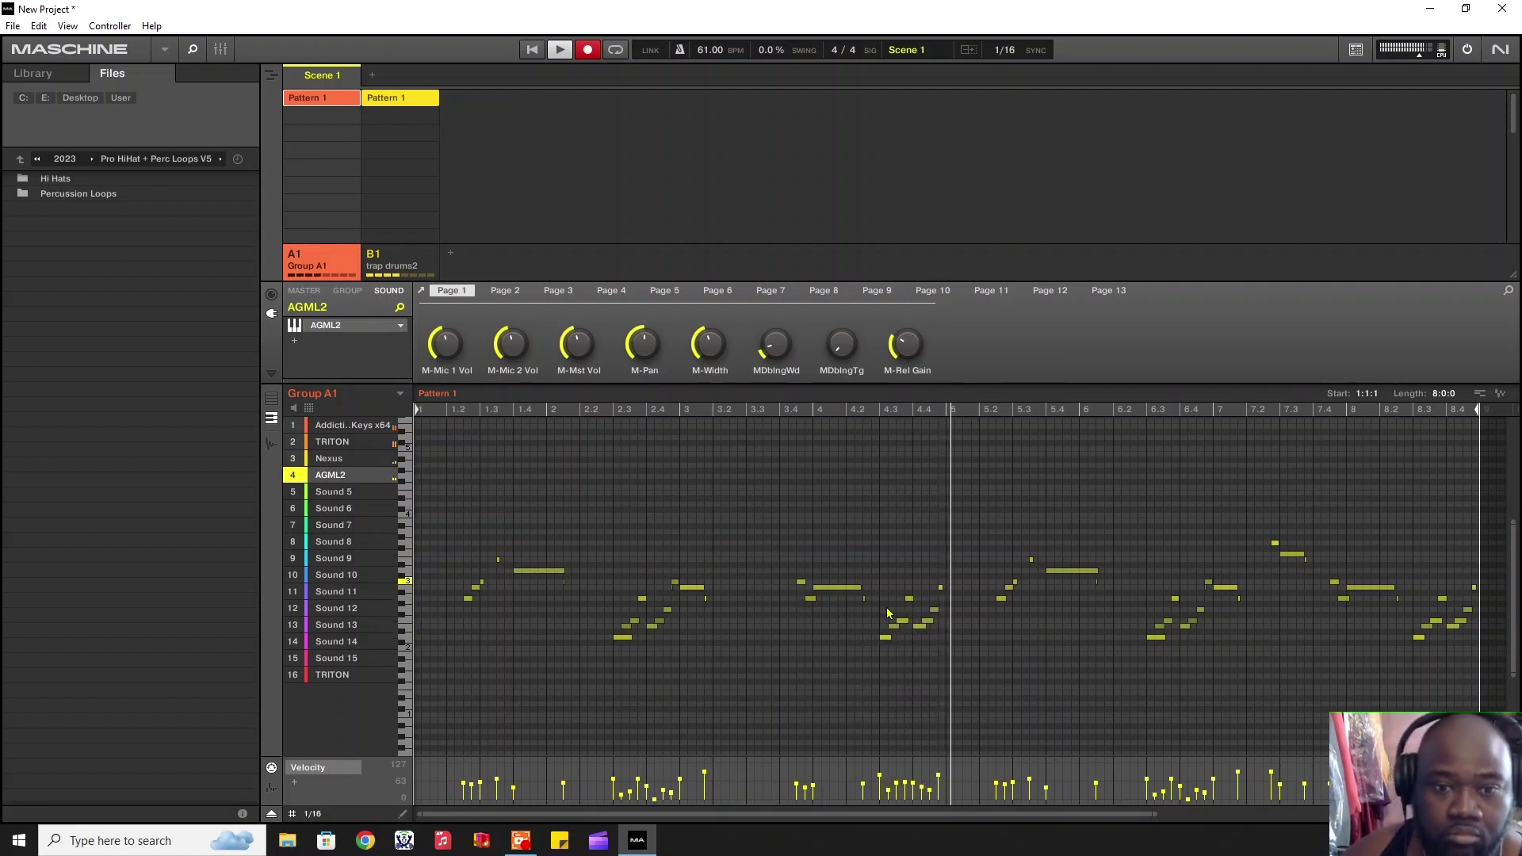
drag(886, 577, 958, 668)
right_click(957, 667)
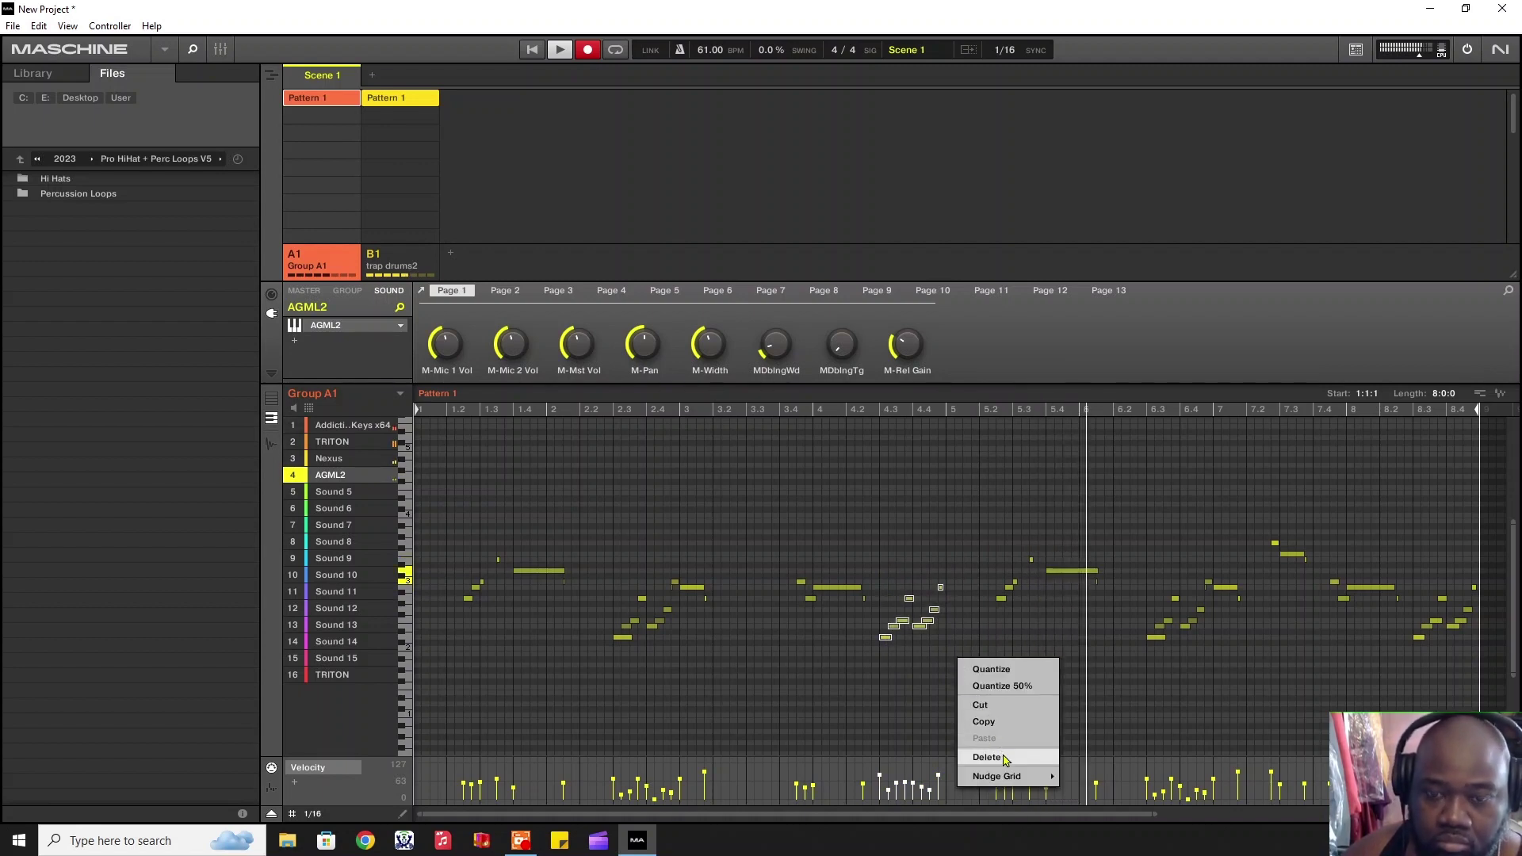
click(890, 700)
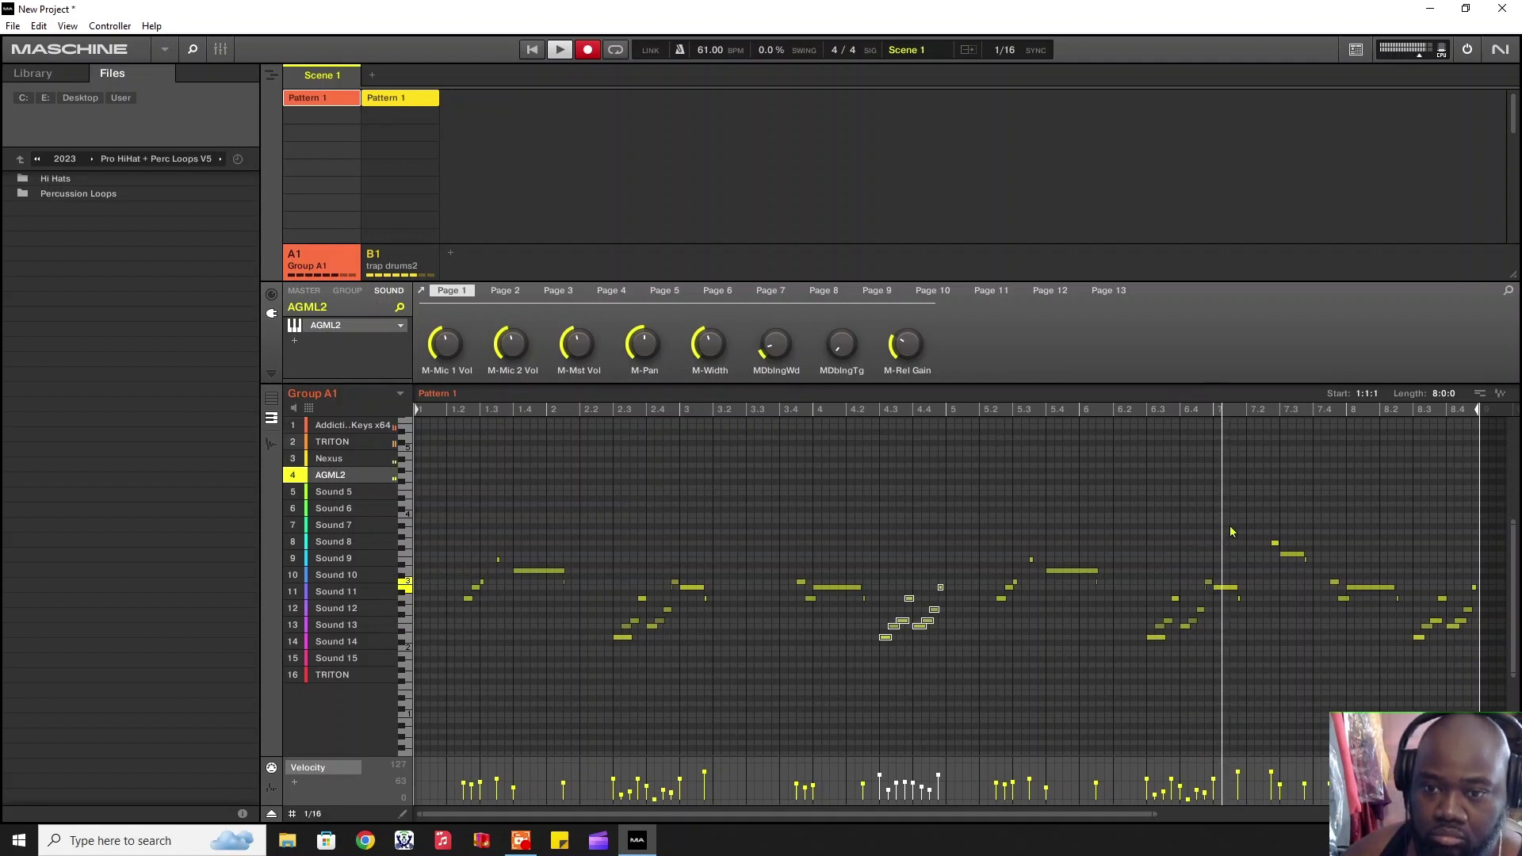
Step: Delete the guitar notes near bar 7.2 and around bars 6.3 to 7
drag(1268, 533, 1310, 561)
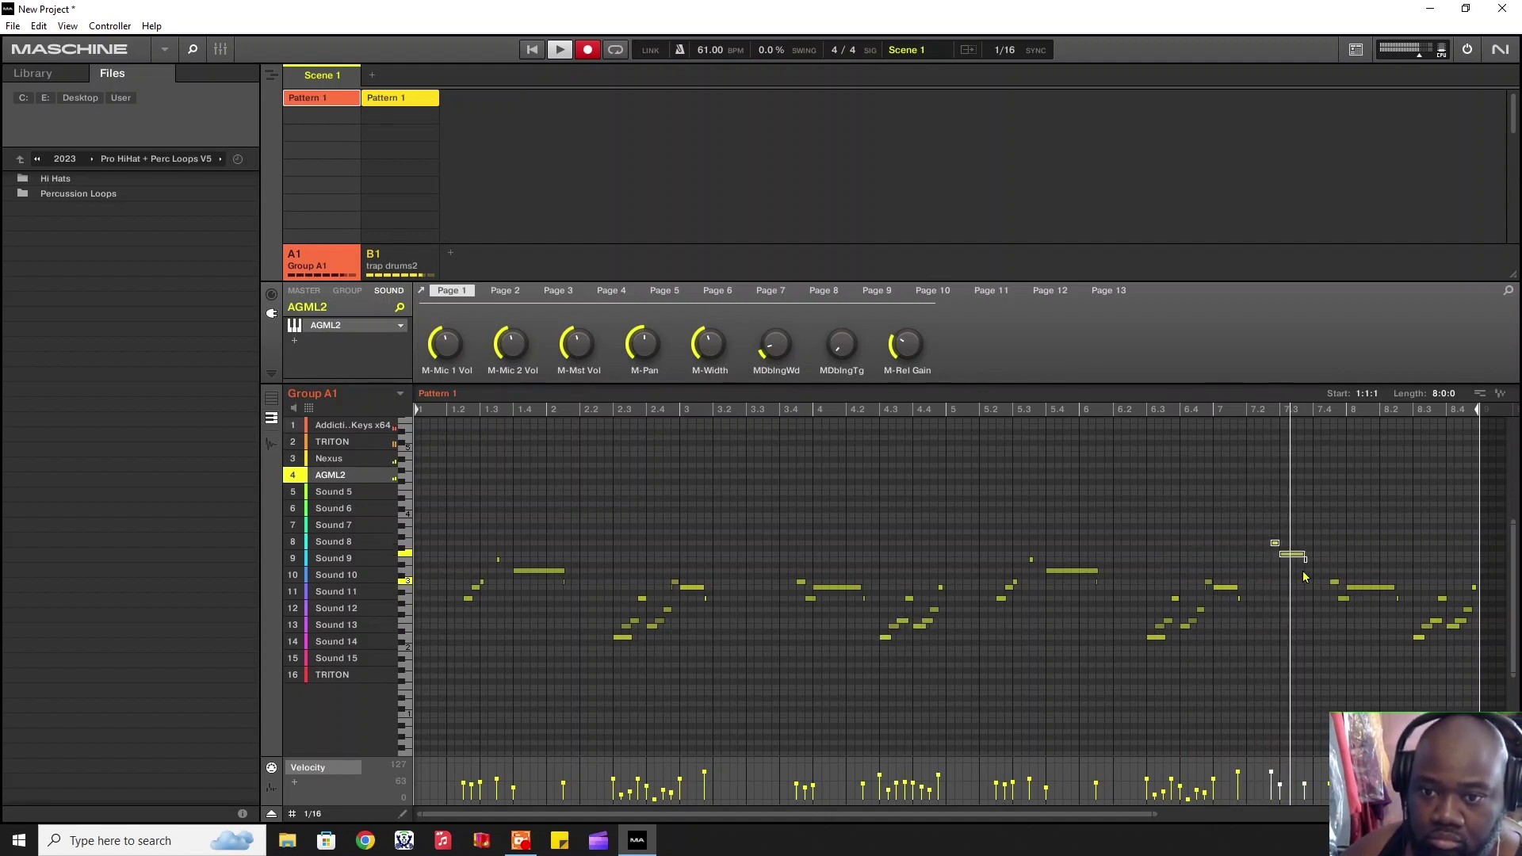
right_click(1301, 586)
click(1330, 667)
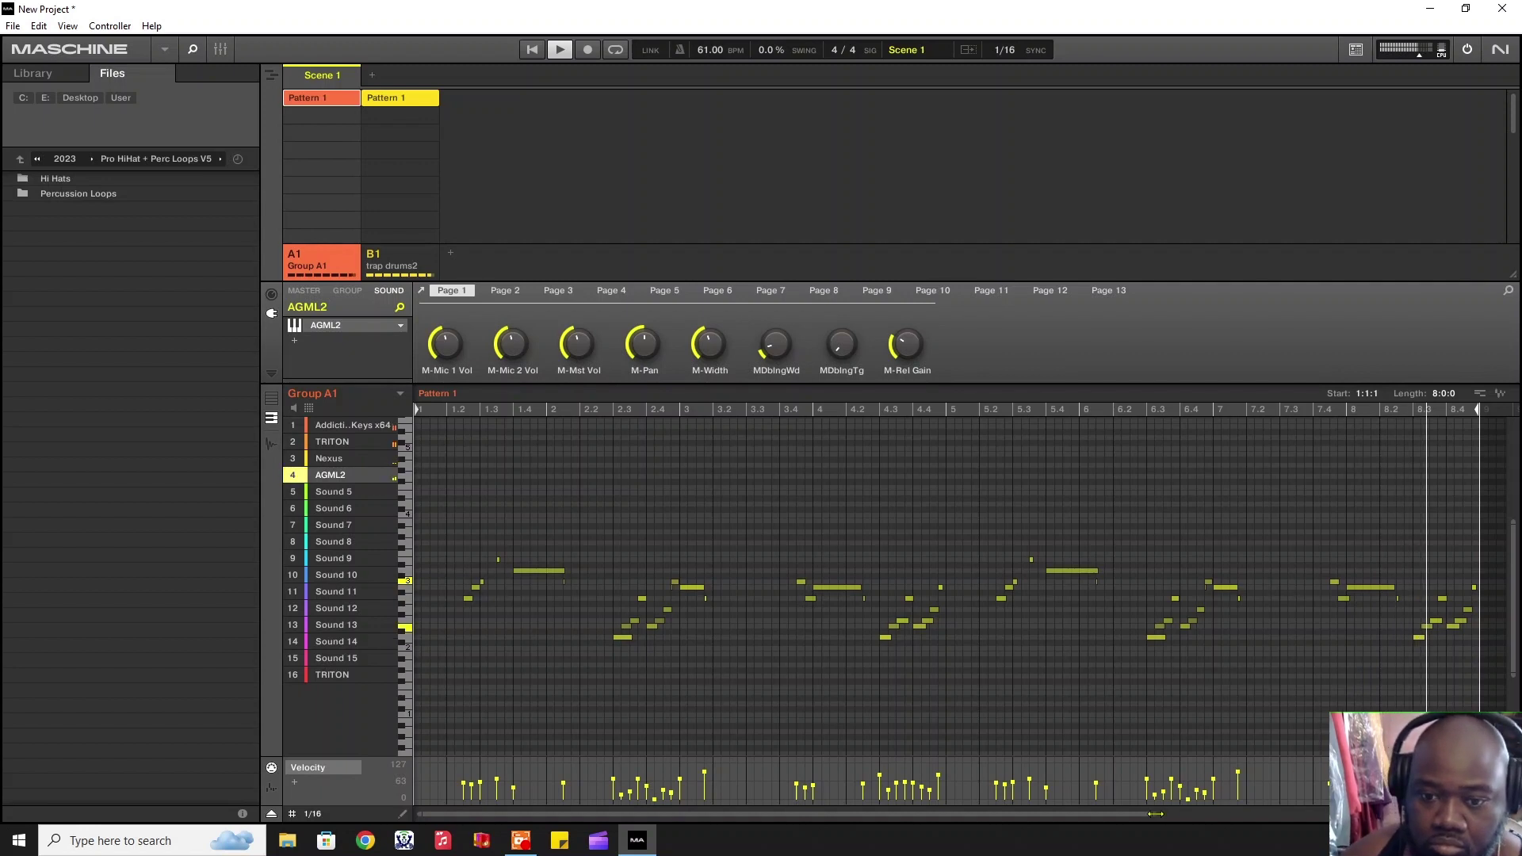
drag(1156, 814, 1231, 822)
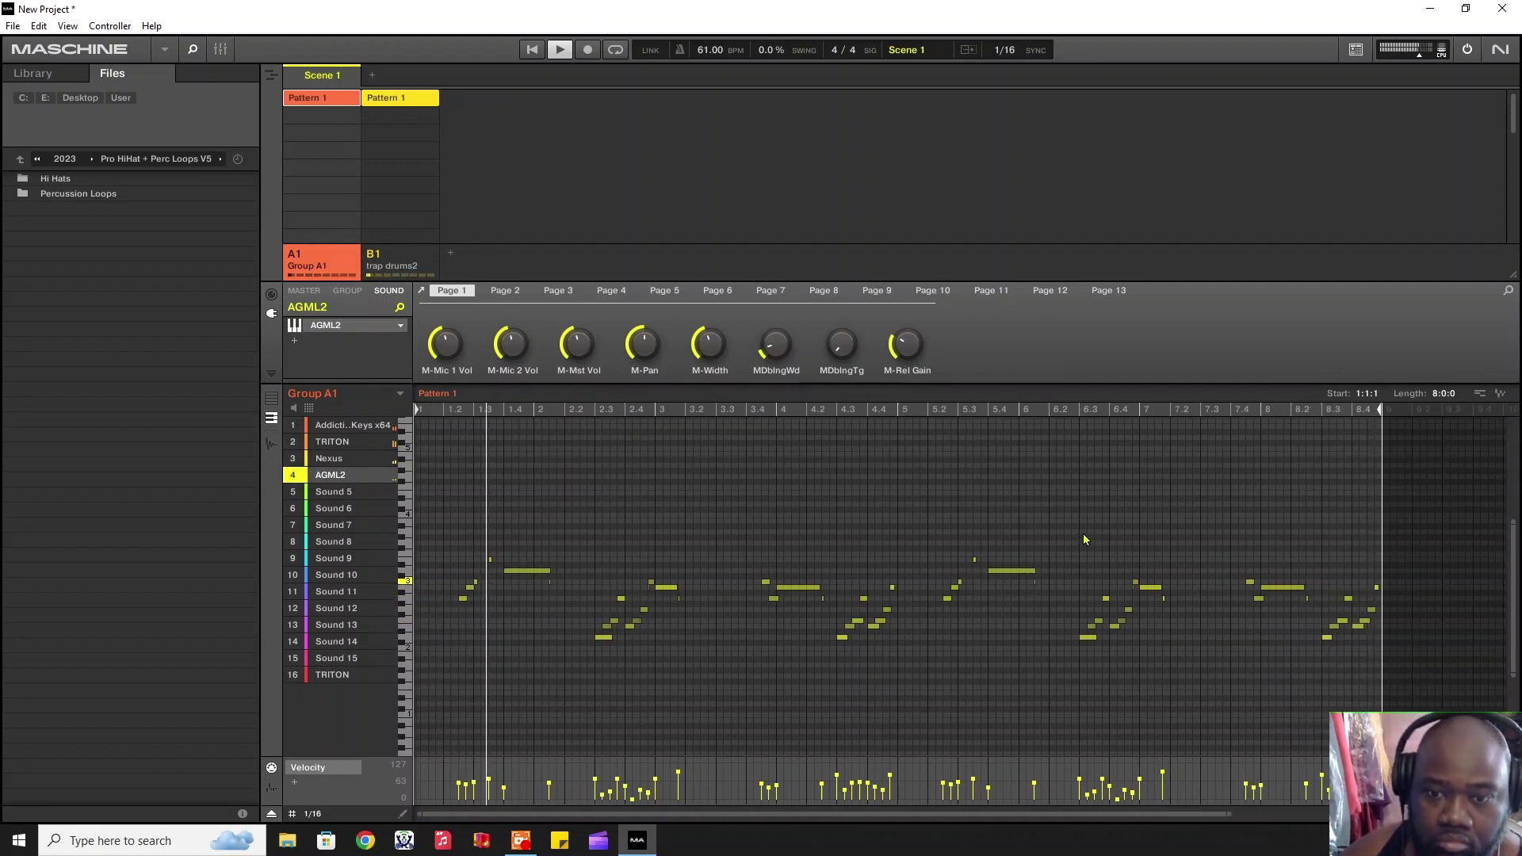
drag(1080, 550, 1167, 643)
right_click(1185, 658)
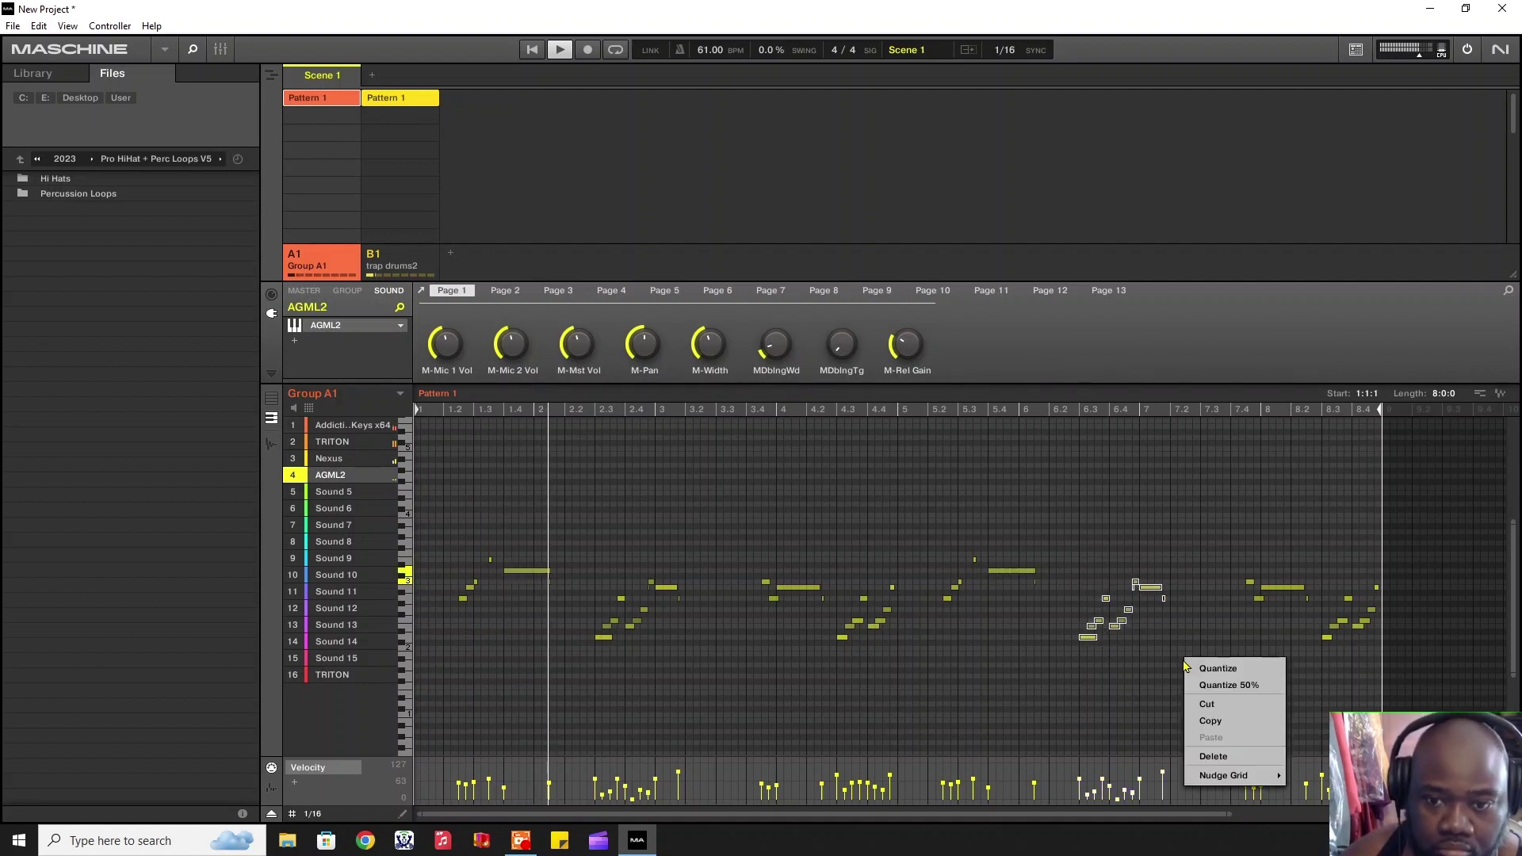
click(1214, 757)
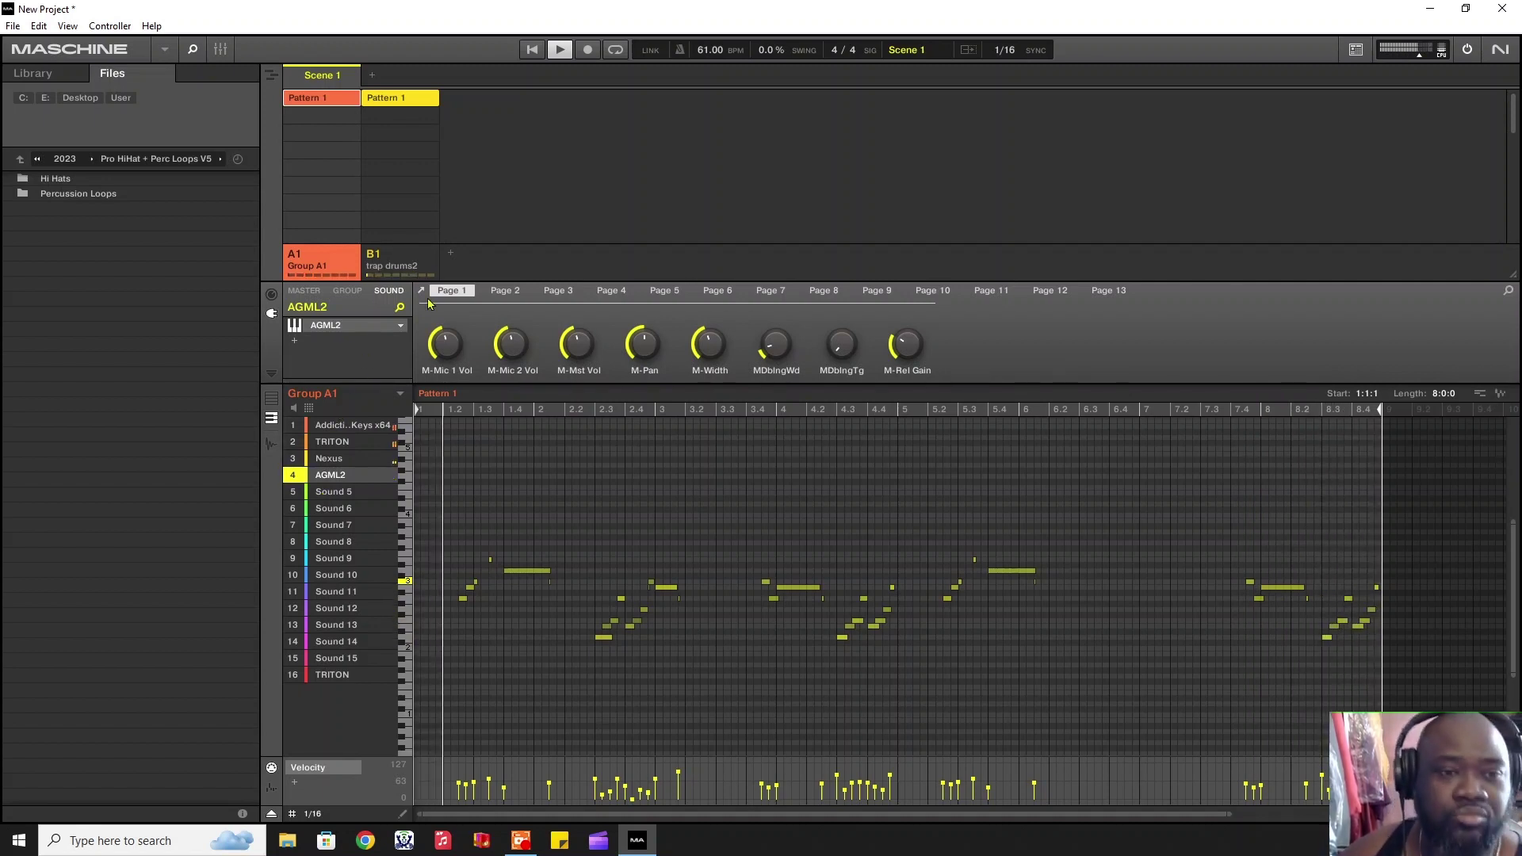
Step: Stop playback and reset the TRITON in slot 16 to an empty sound
click(560, 50)
click(330, 680)
right_click(329, 681)
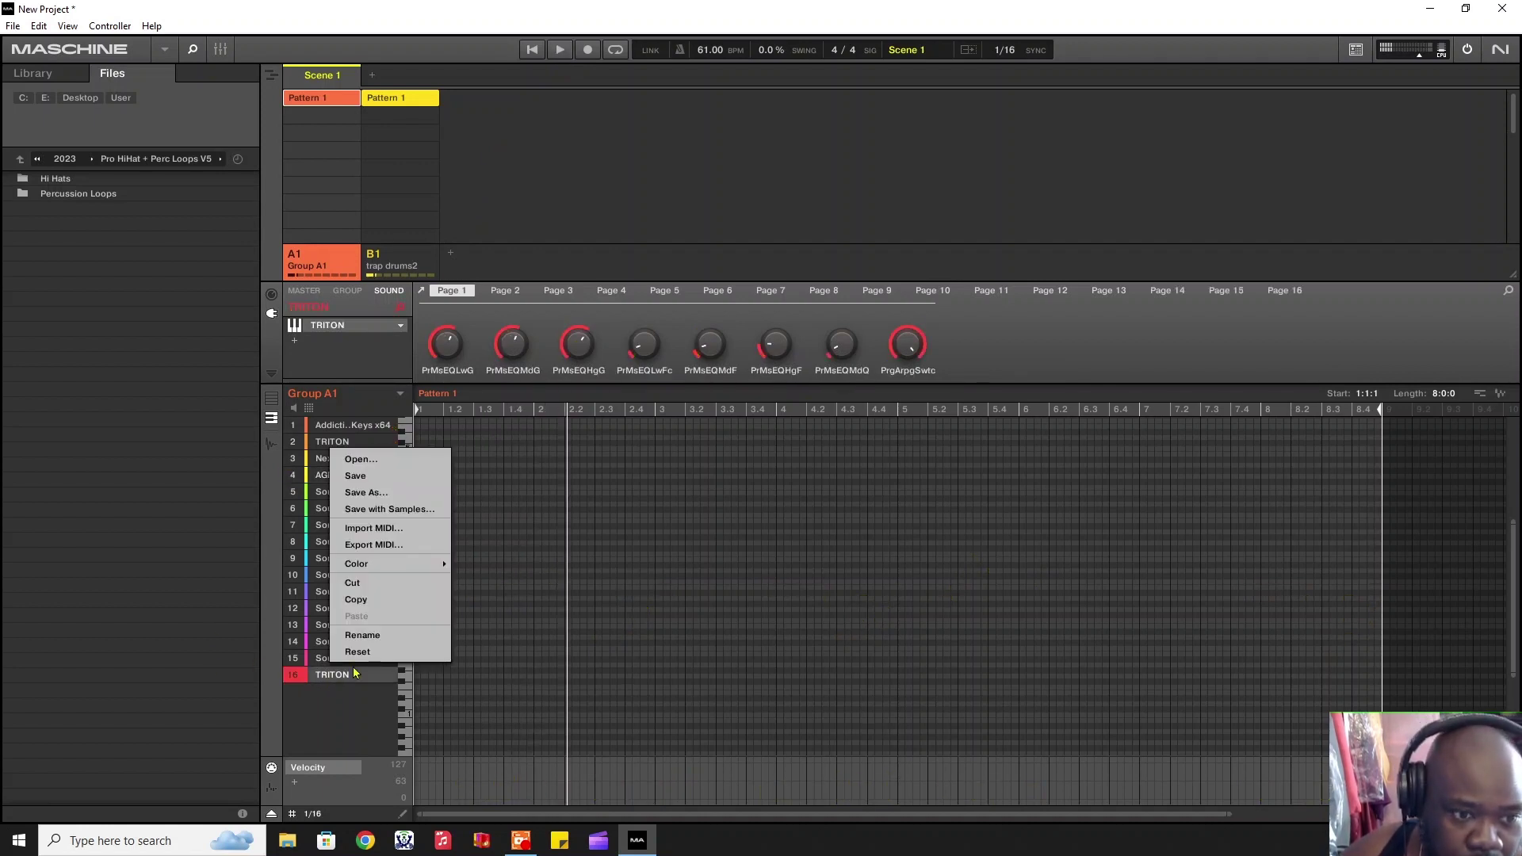
click(363, 649)
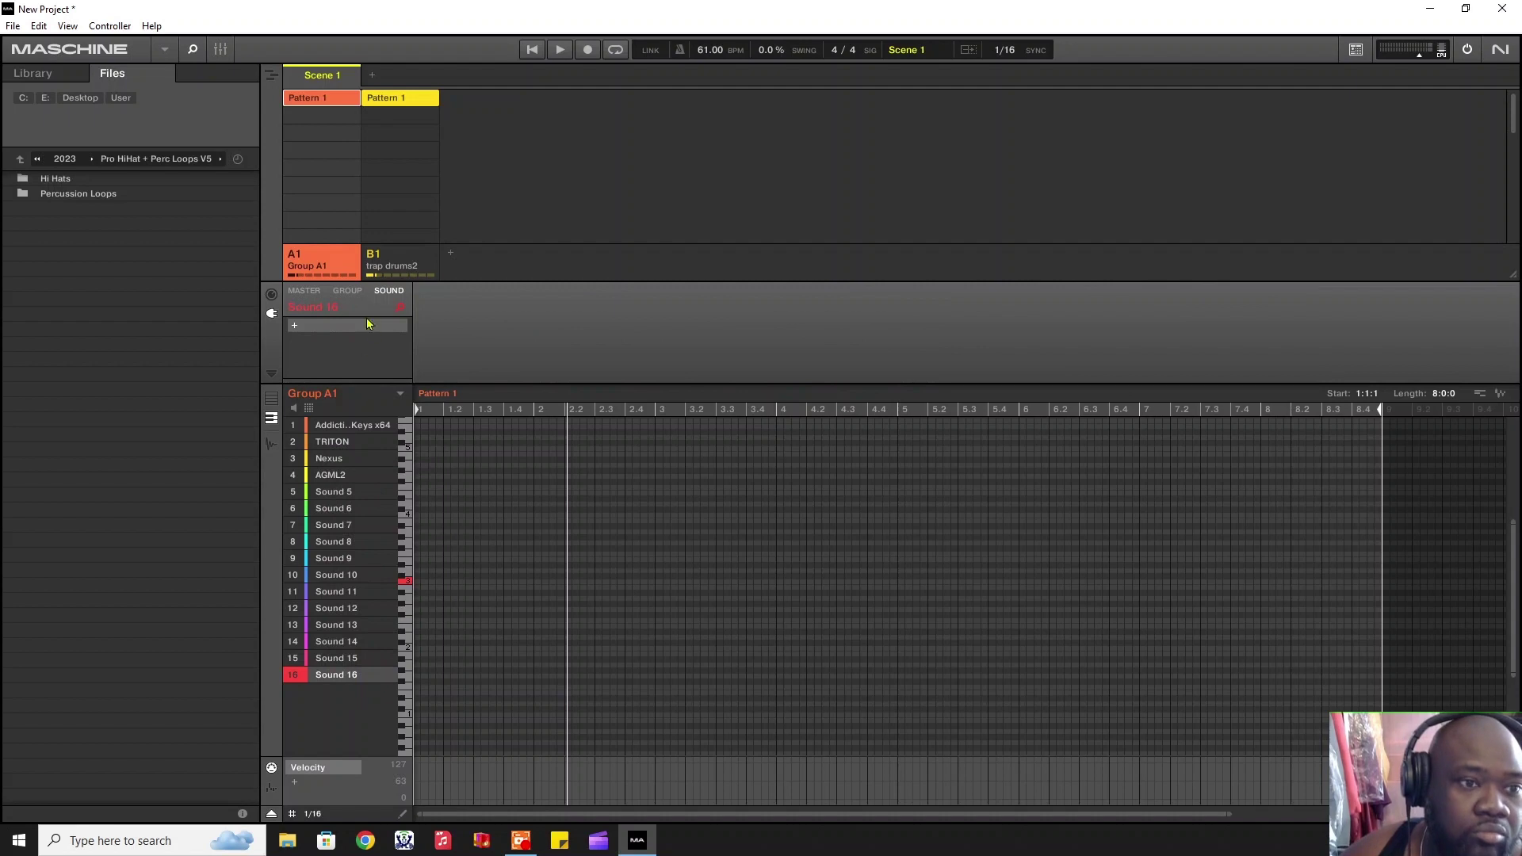
Step: Duplicate Group A1's Pattern 1 twice, creating Pattern 1 (1) and Pattern 1 (2)
click(318, 95)
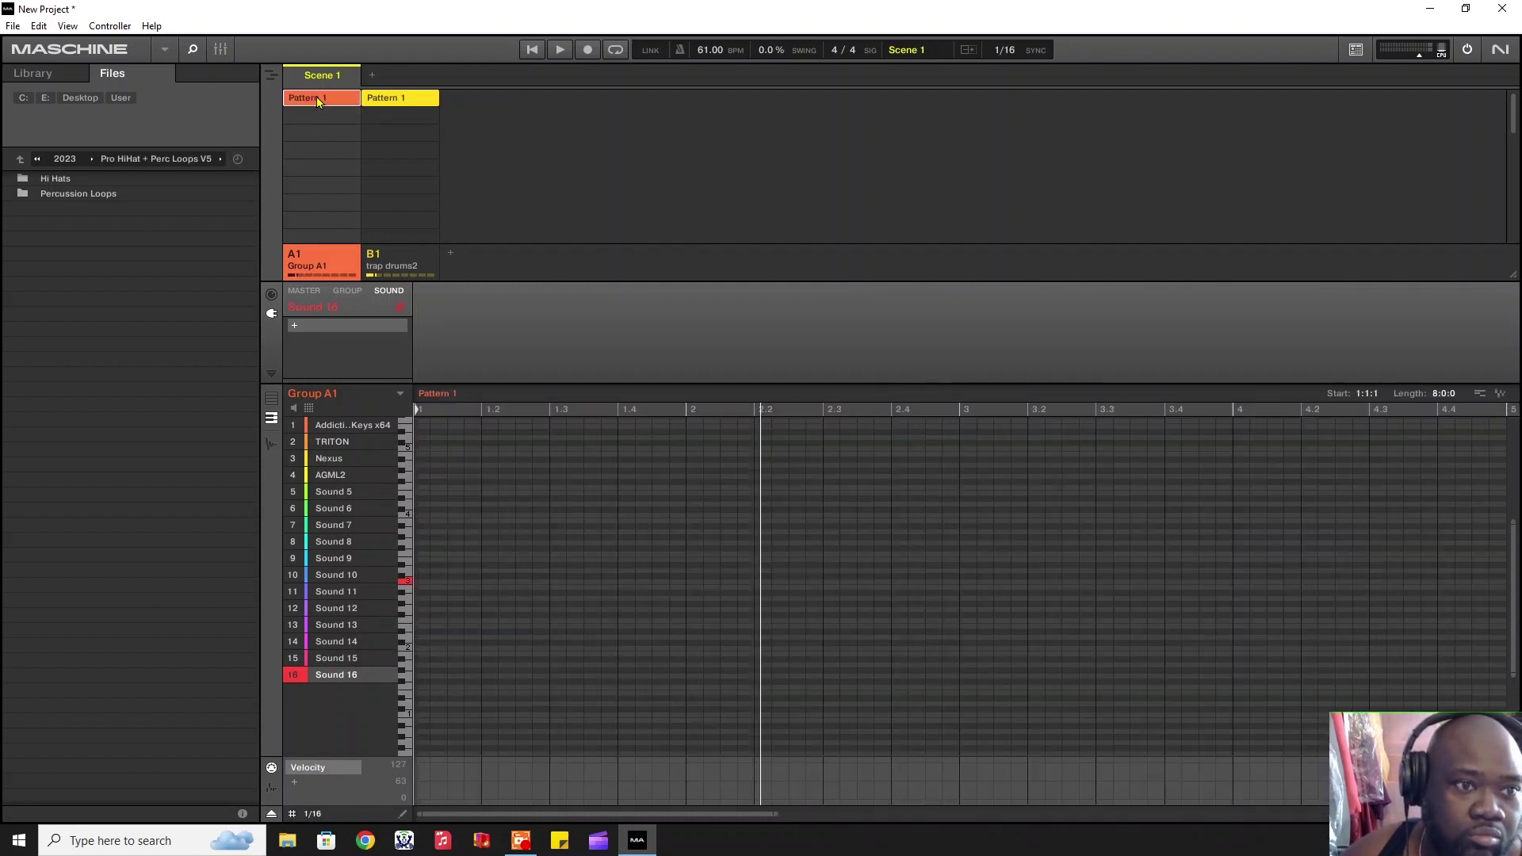
right_click(316, 97)
click(357, 175)
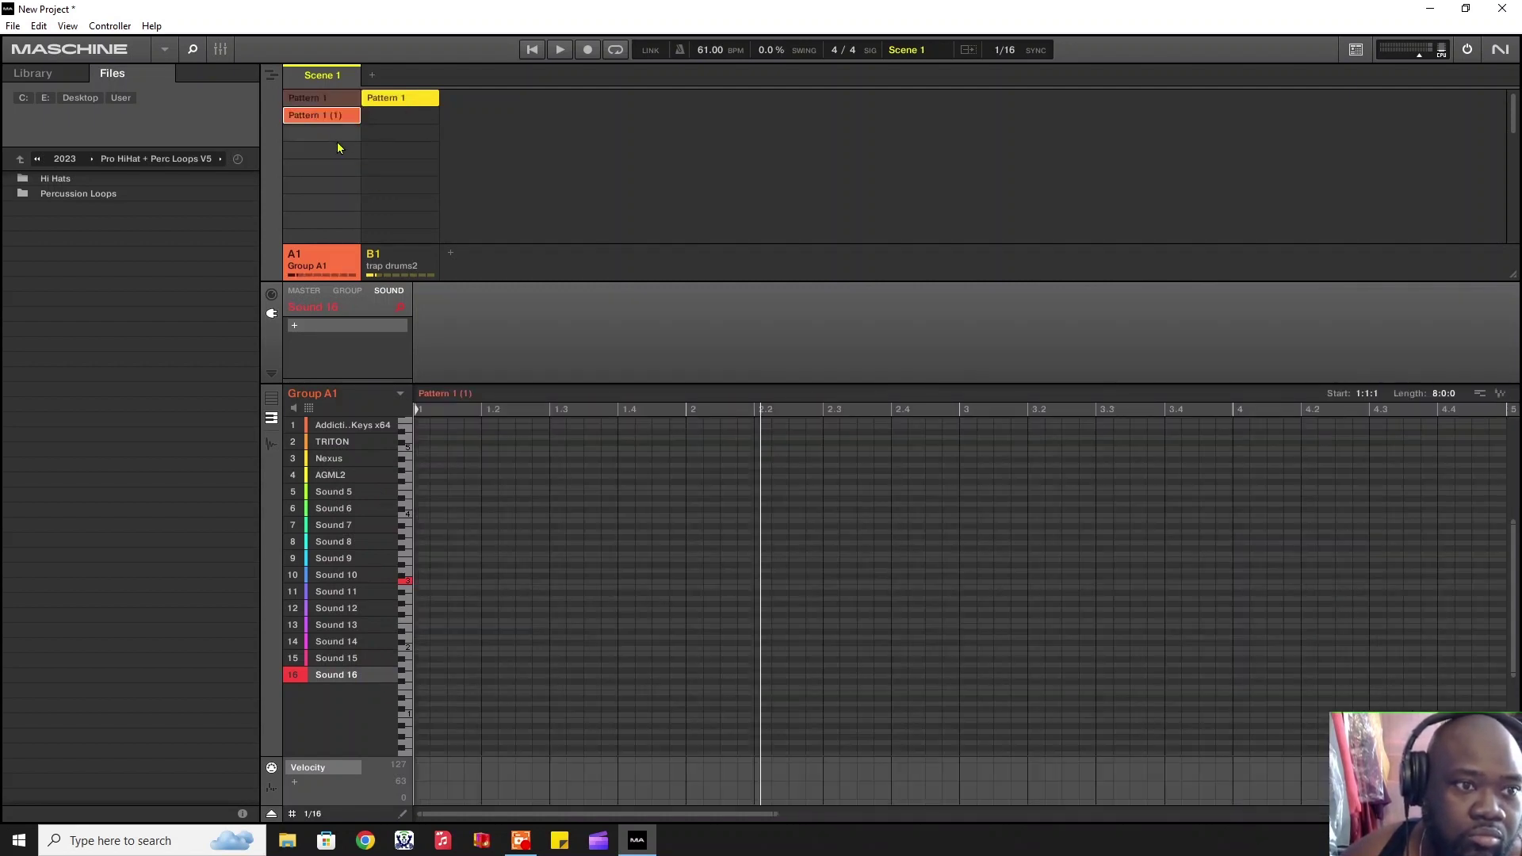
right_click(330, 121)
click(364, 195)
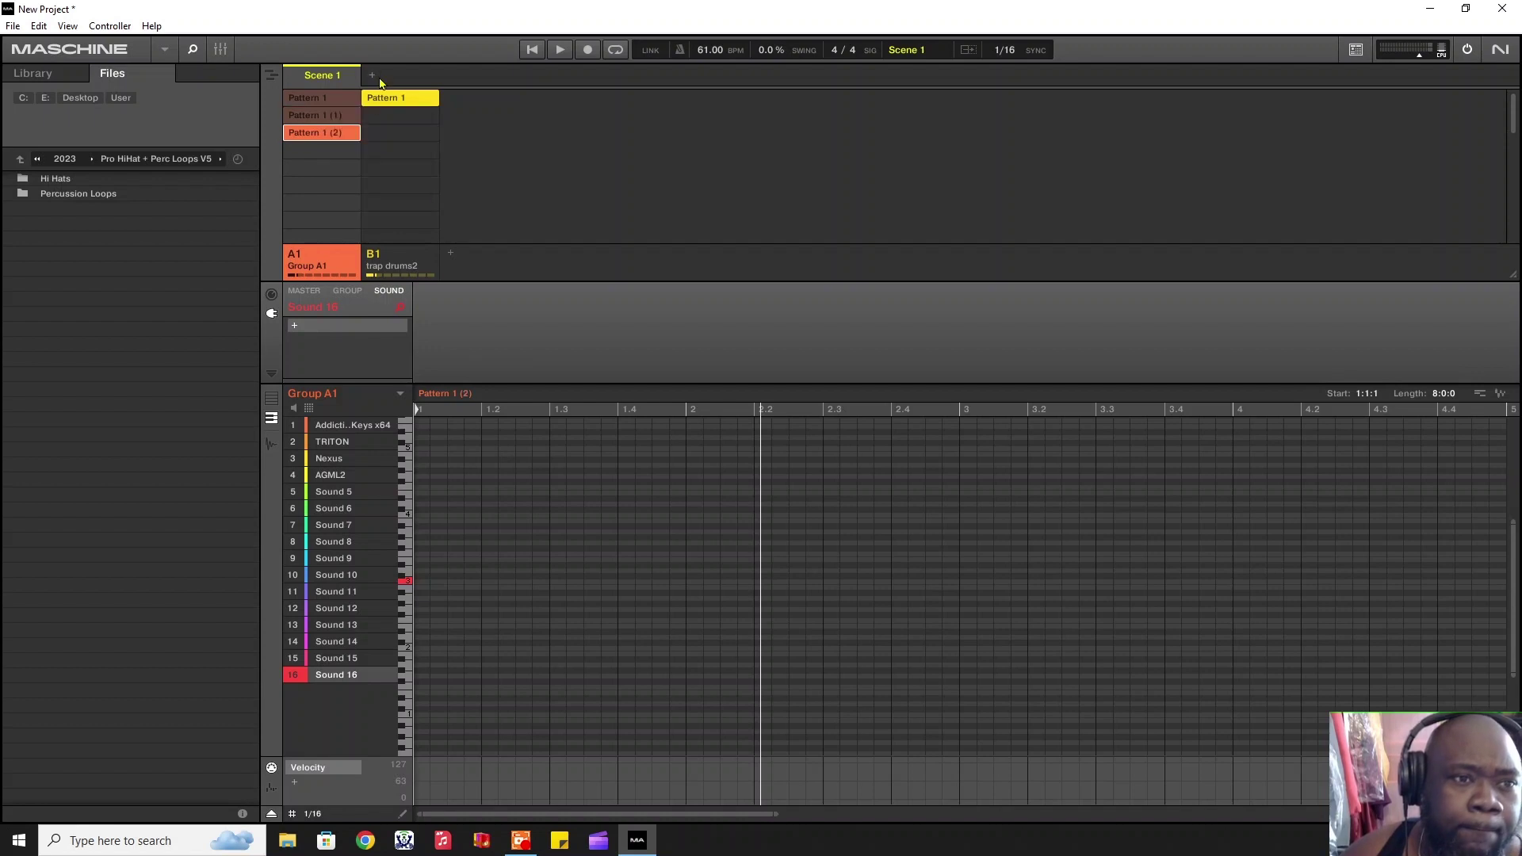
Step: Duplicate the trap drums2 Pattern 1 twice as well
right_click(409, 102)
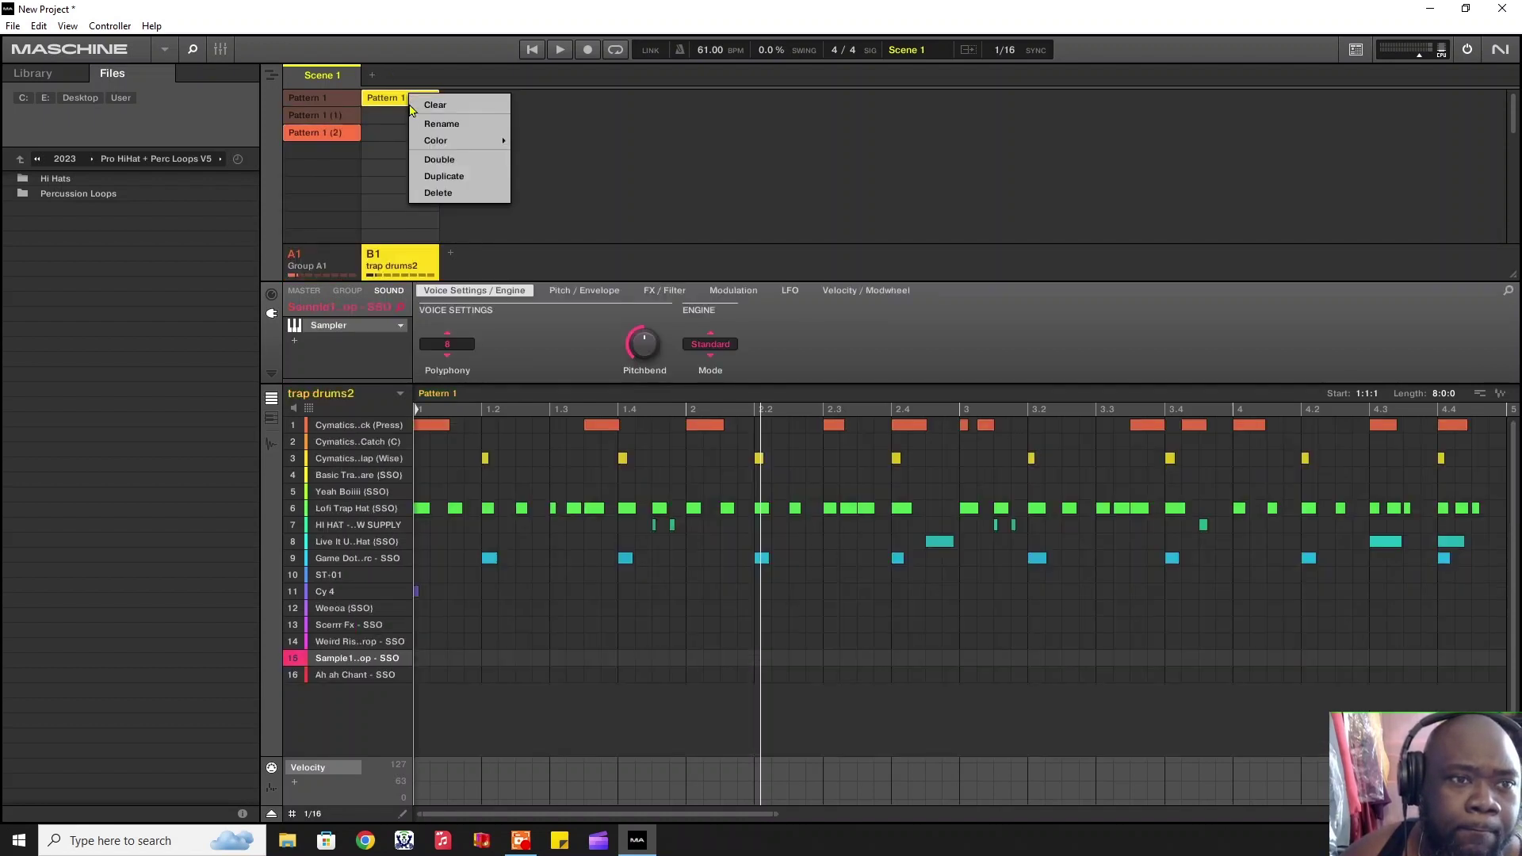
click(464, 174)
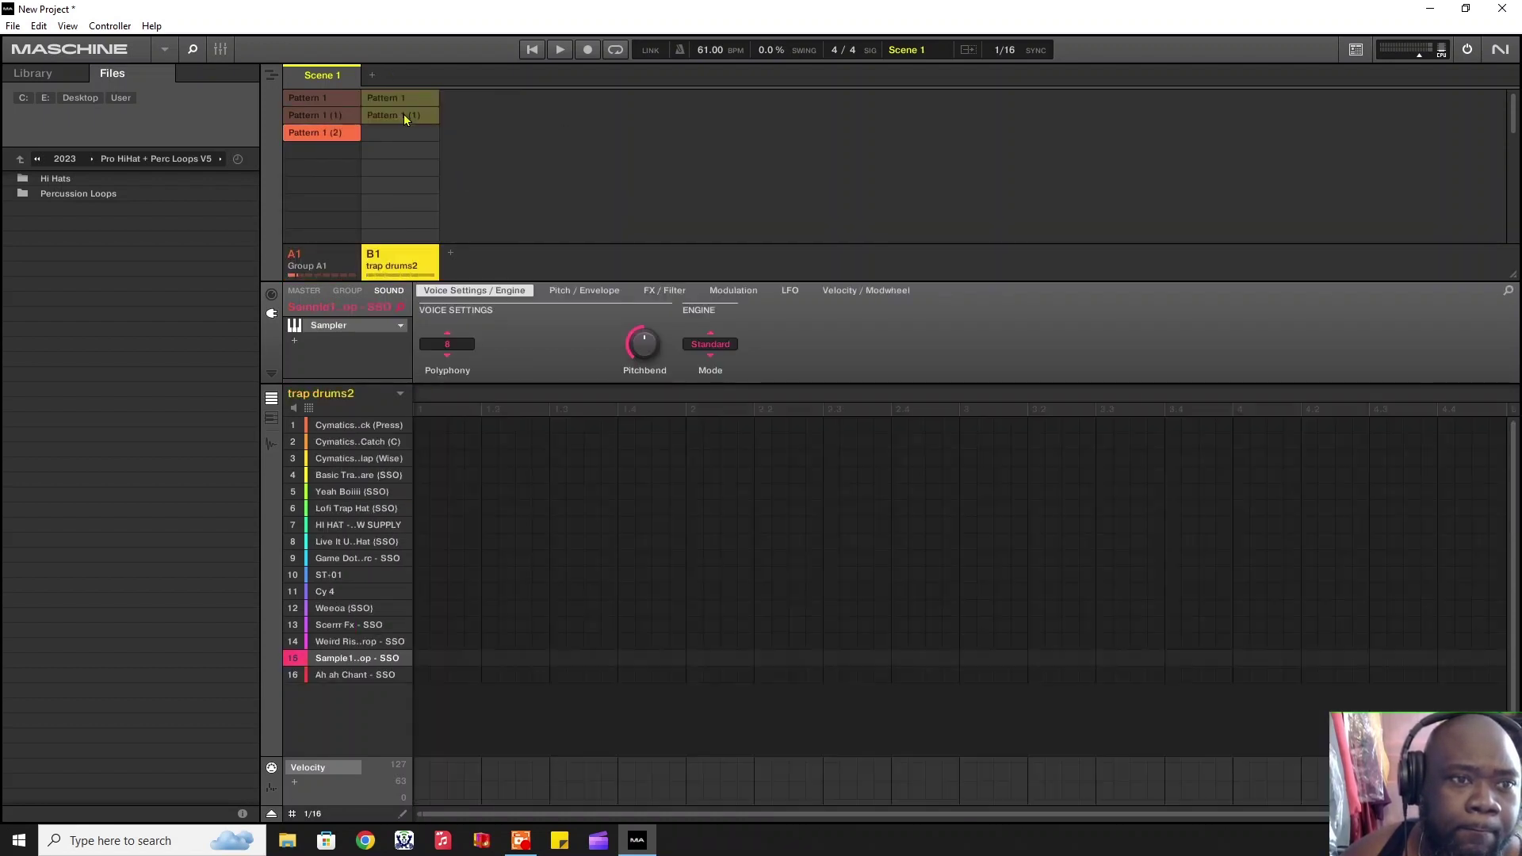
right_click(404, 118)
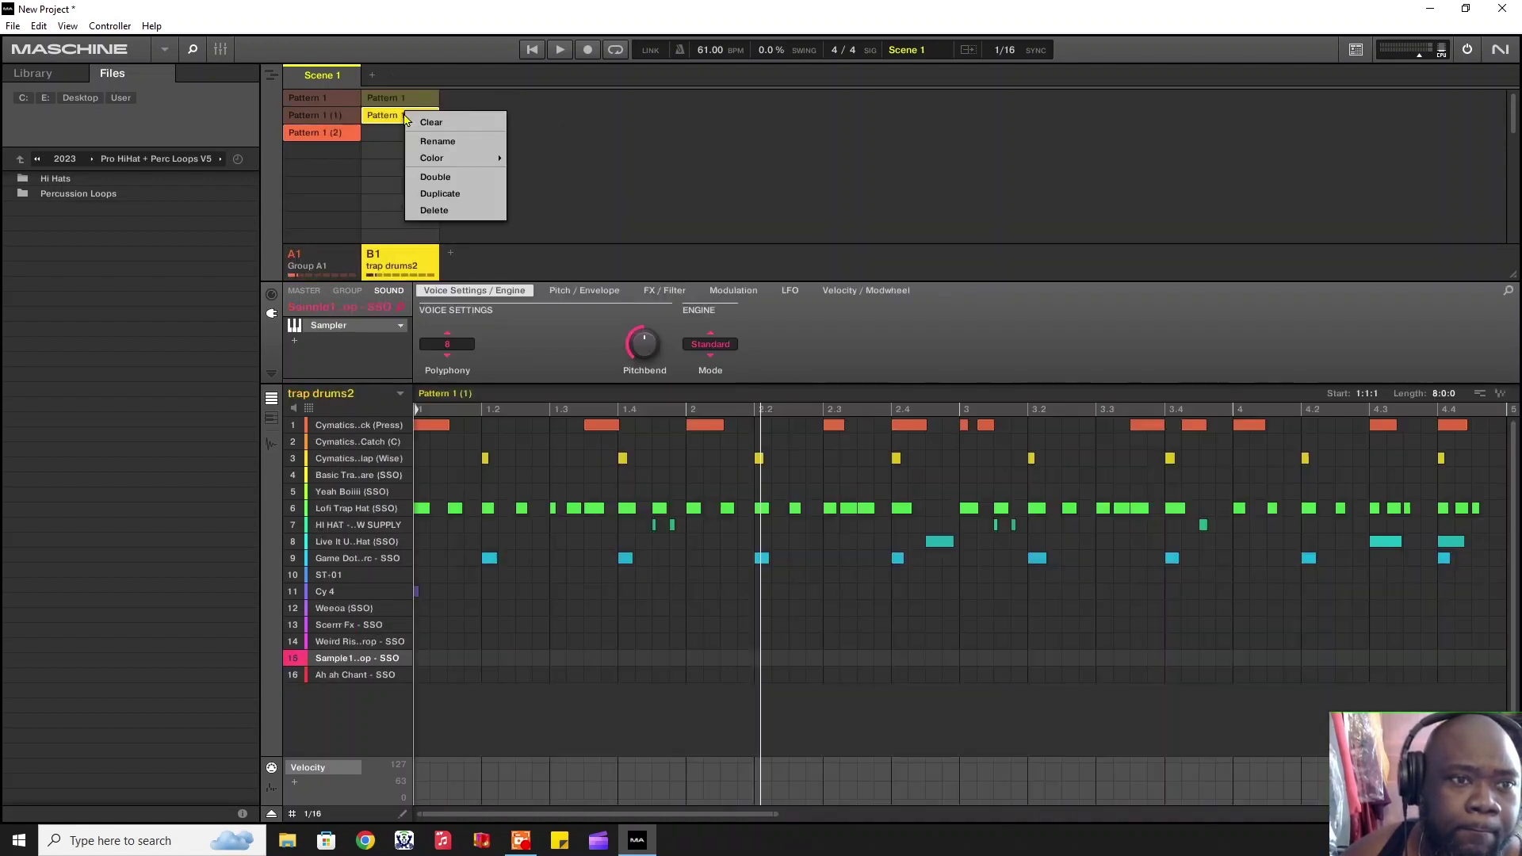
click(440, 195)
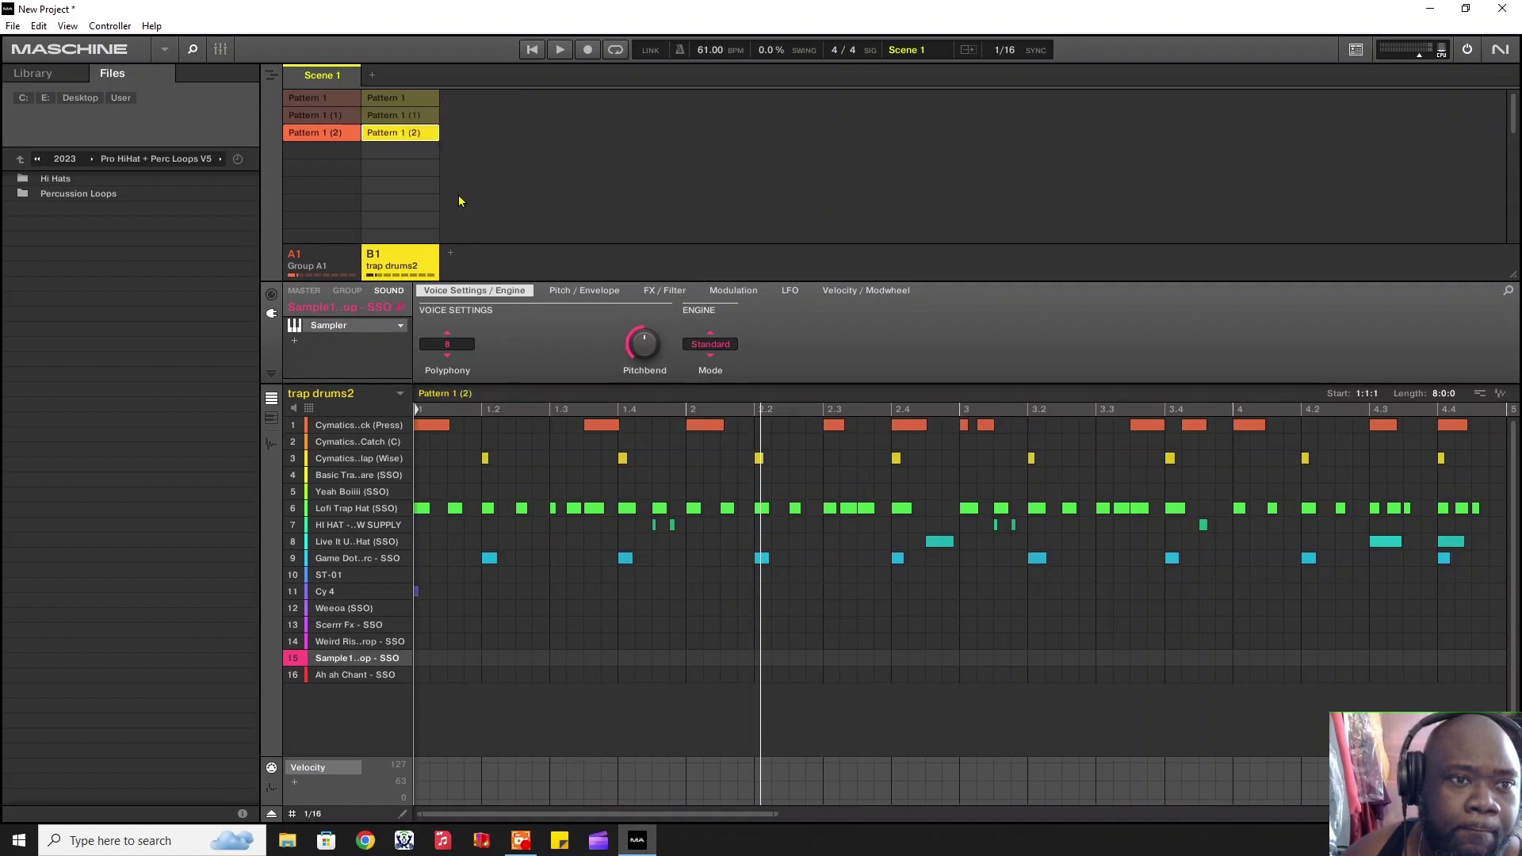
Step: Select trap drums2's Pattern 1 and play it from the start
click(329, 99)
click(388, 100)
click(529, 50)
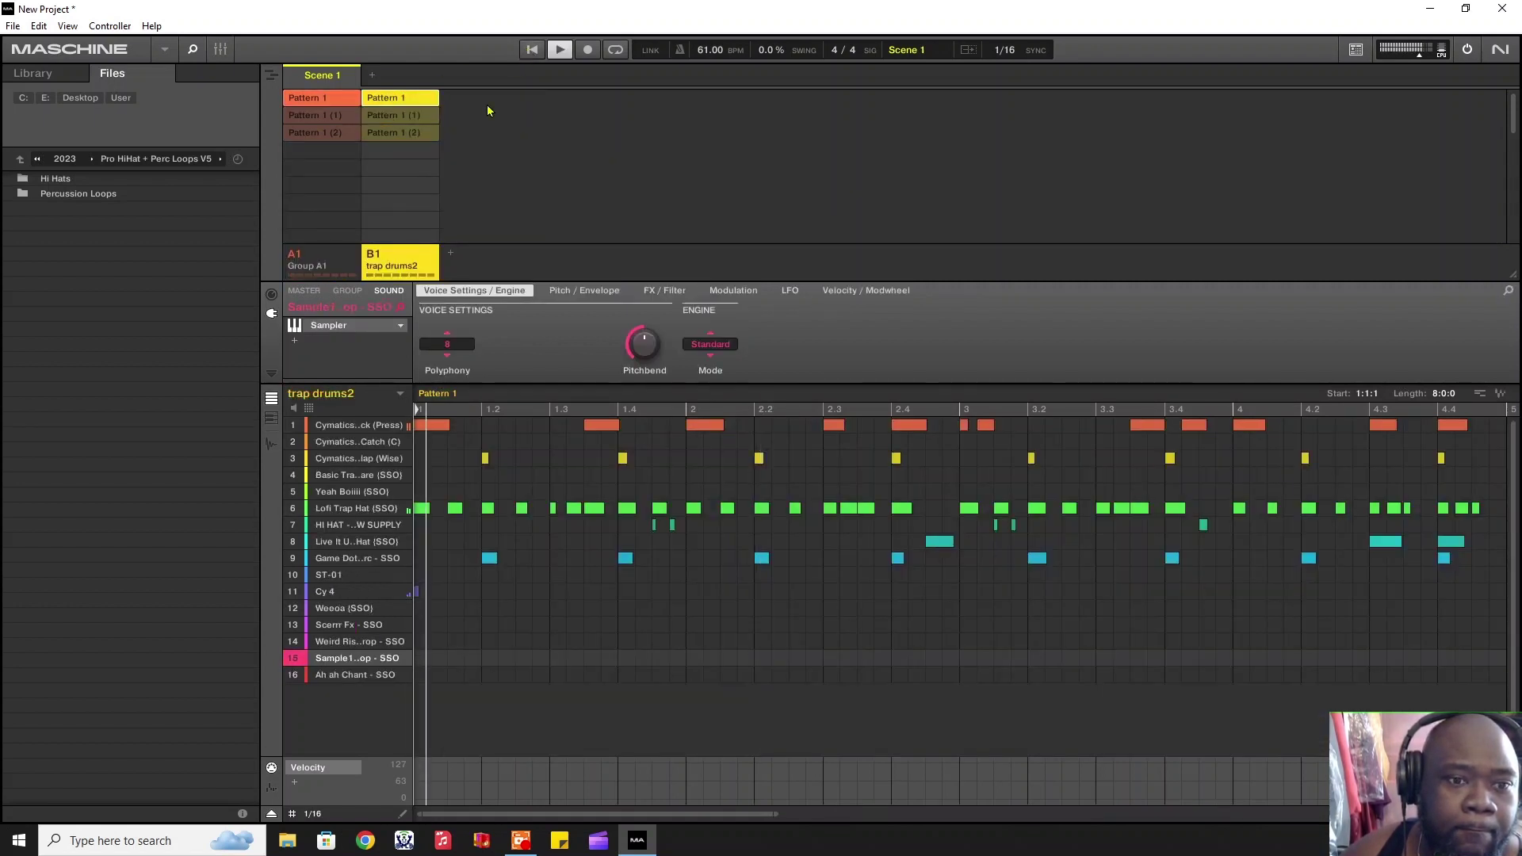
Step: Mute the first drum sound and go up to the Super Sound Kit folder
click(295, 426)
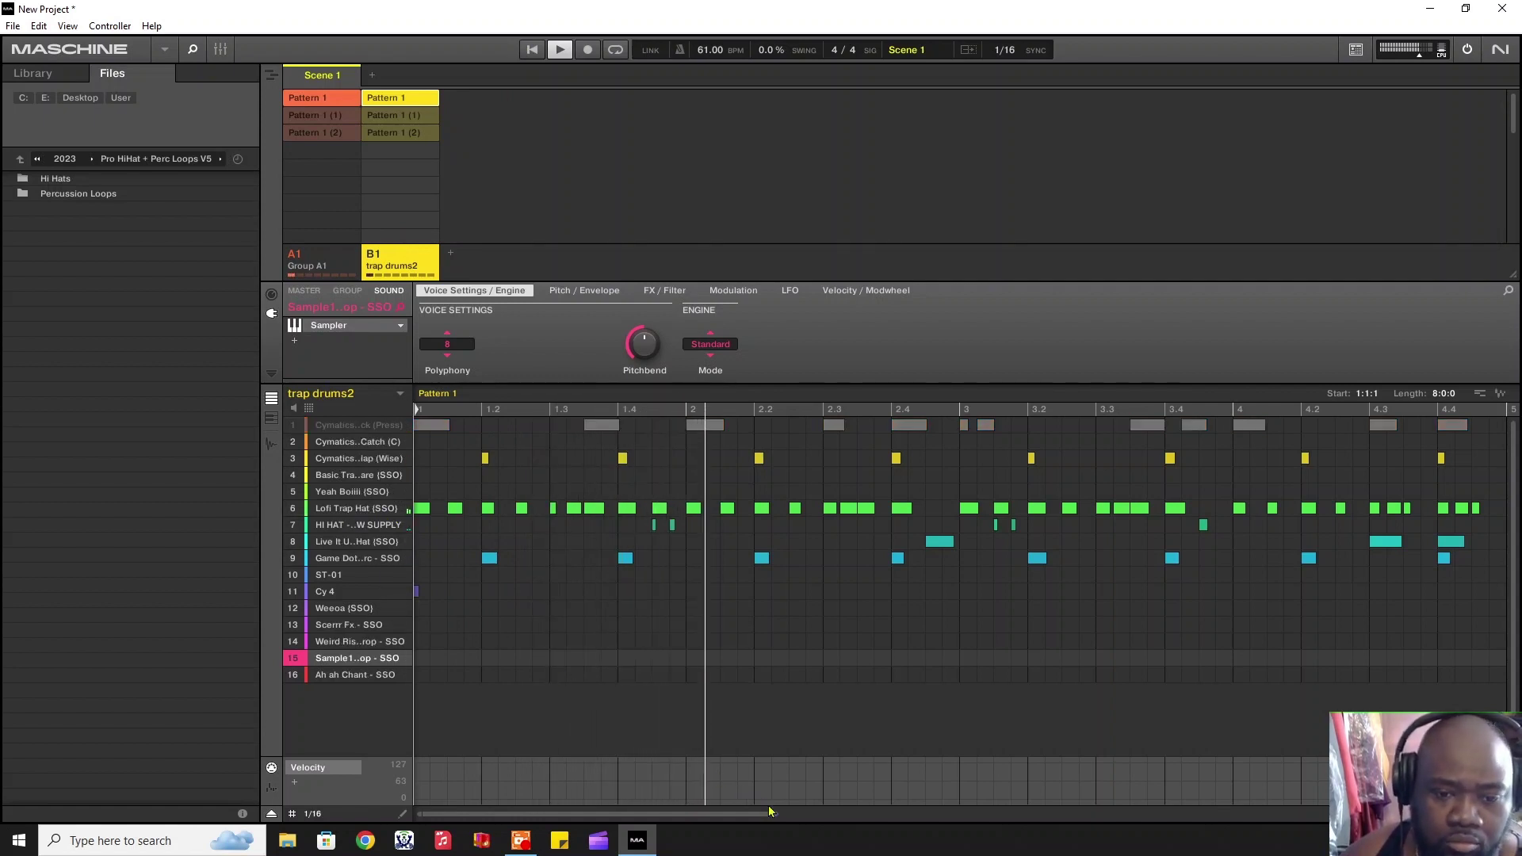
drag(769, 812, 1022, 813)
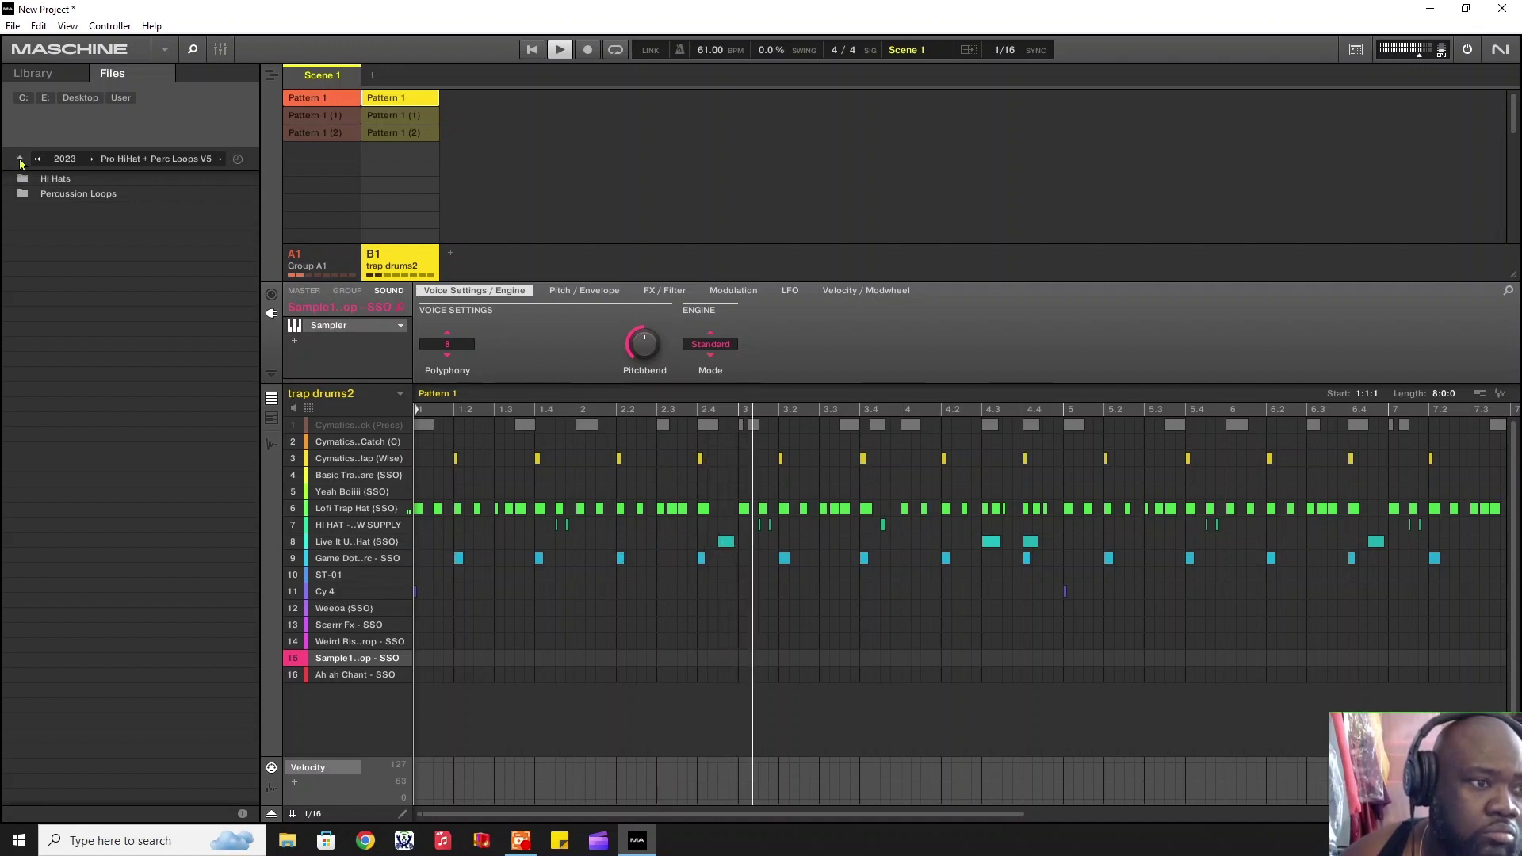
click(20, 159)
click(19, 159)
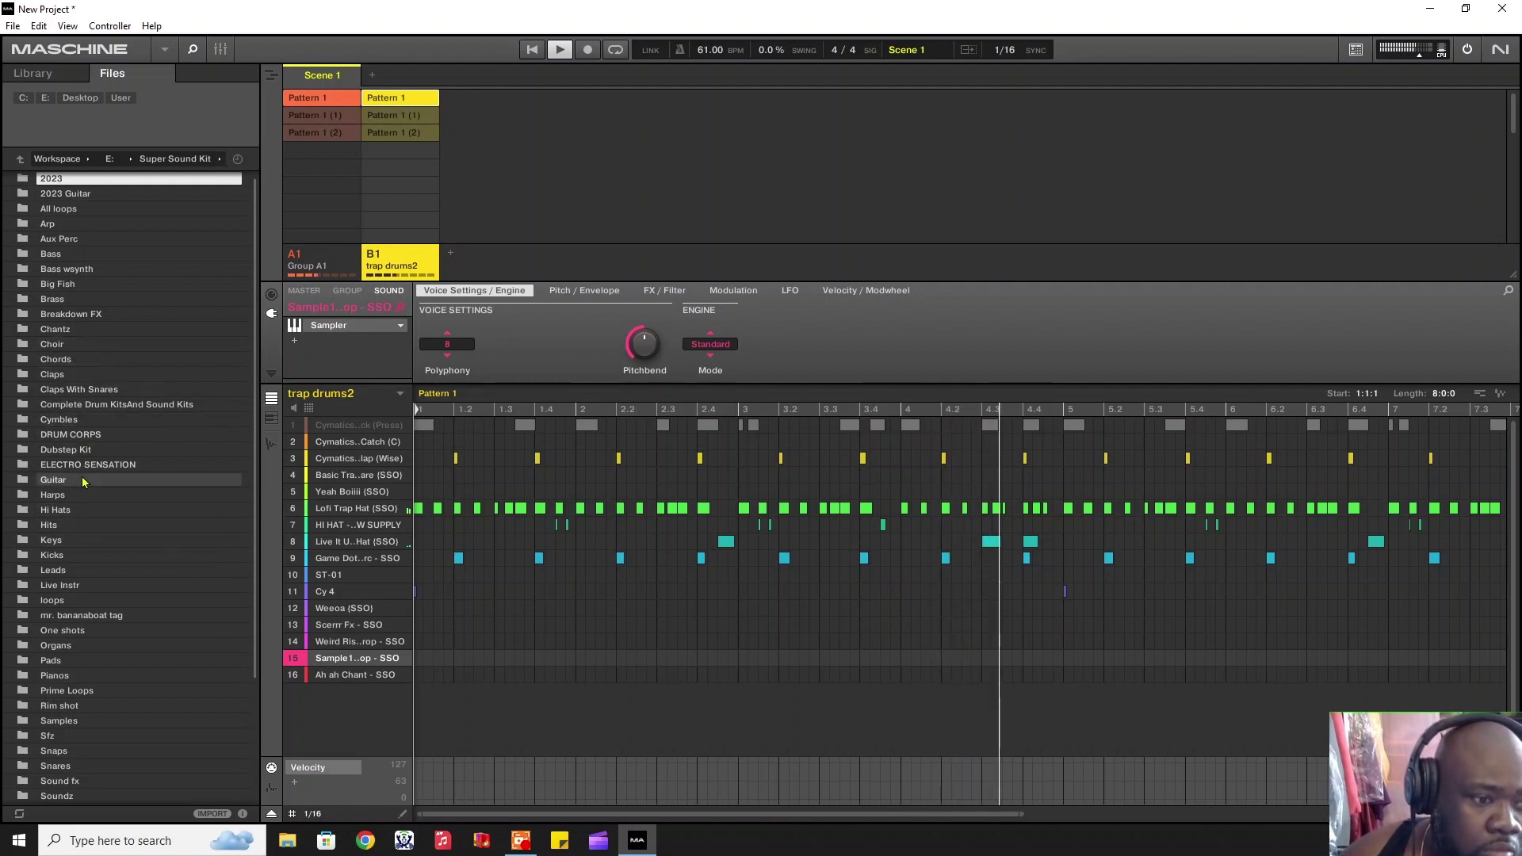
Step: Open the Snaps folder, preview CNN - Snap 02 and Snap 01, and pick a sound slot
double_click(68, 751)
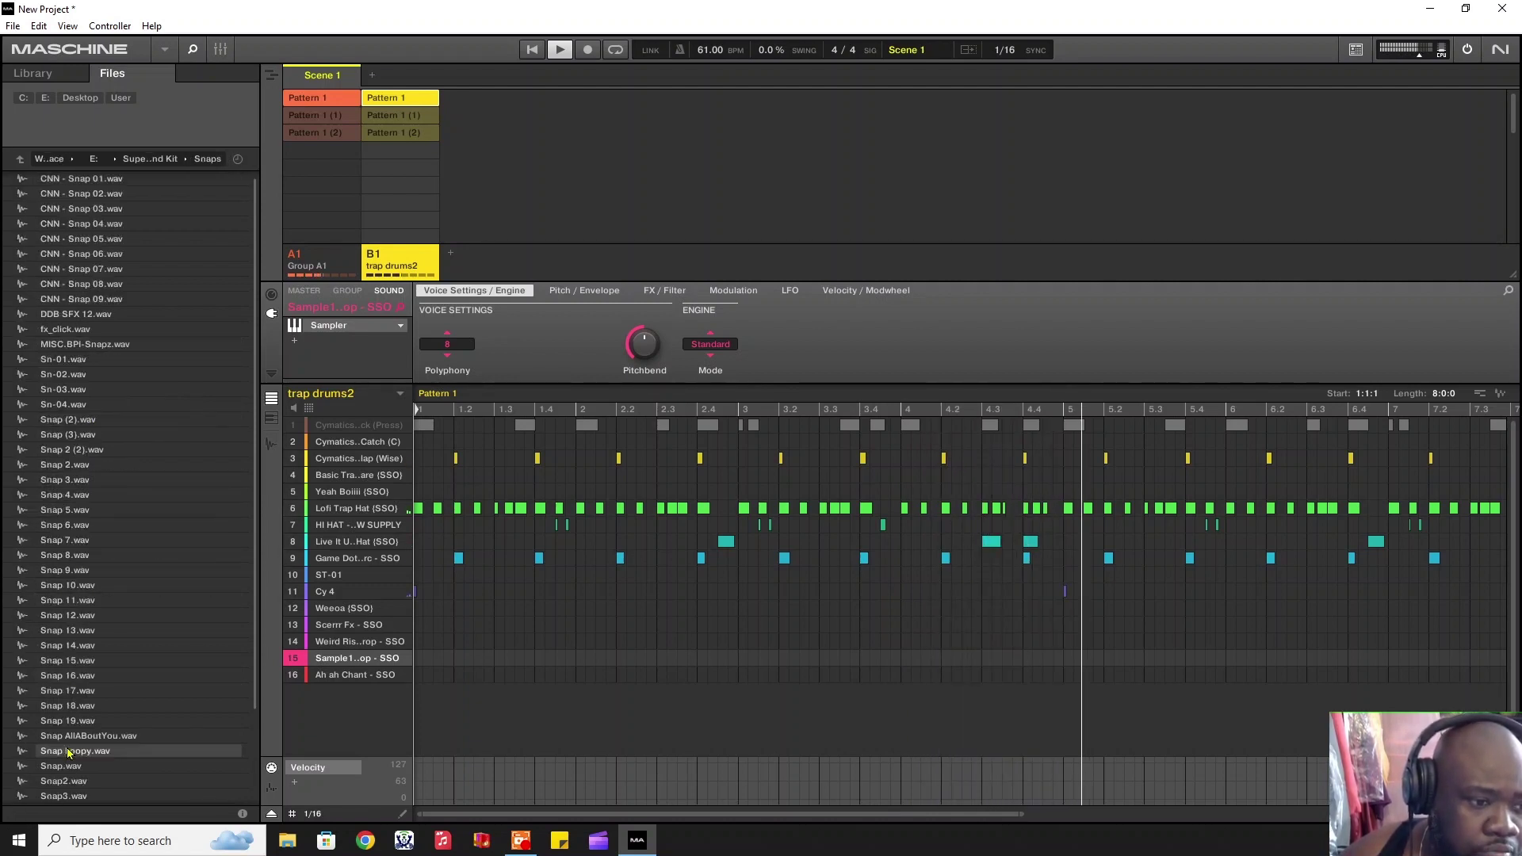
click(78, 193)
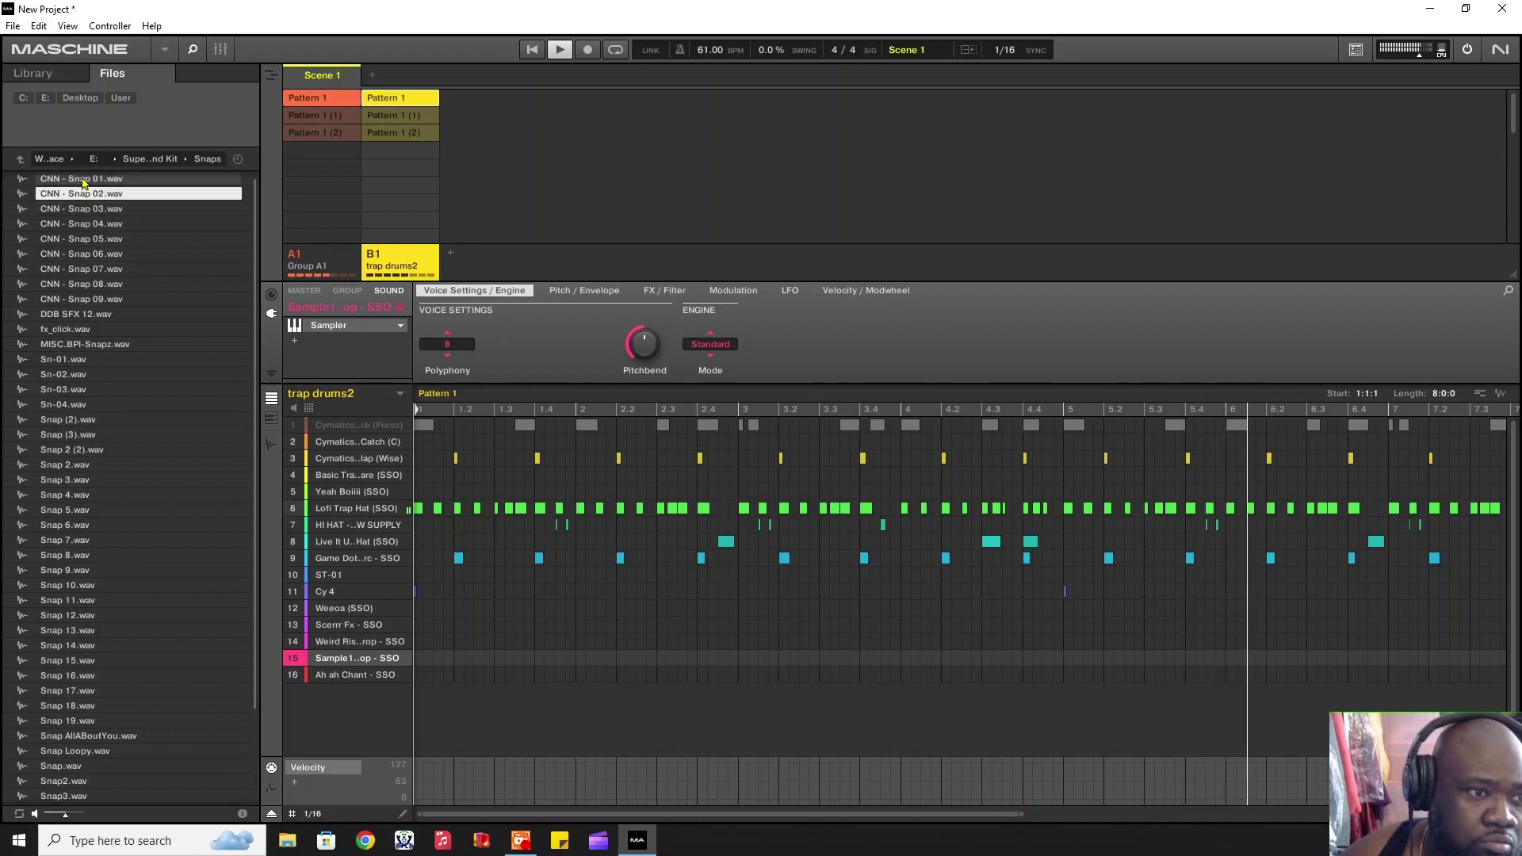
click(83, 181)
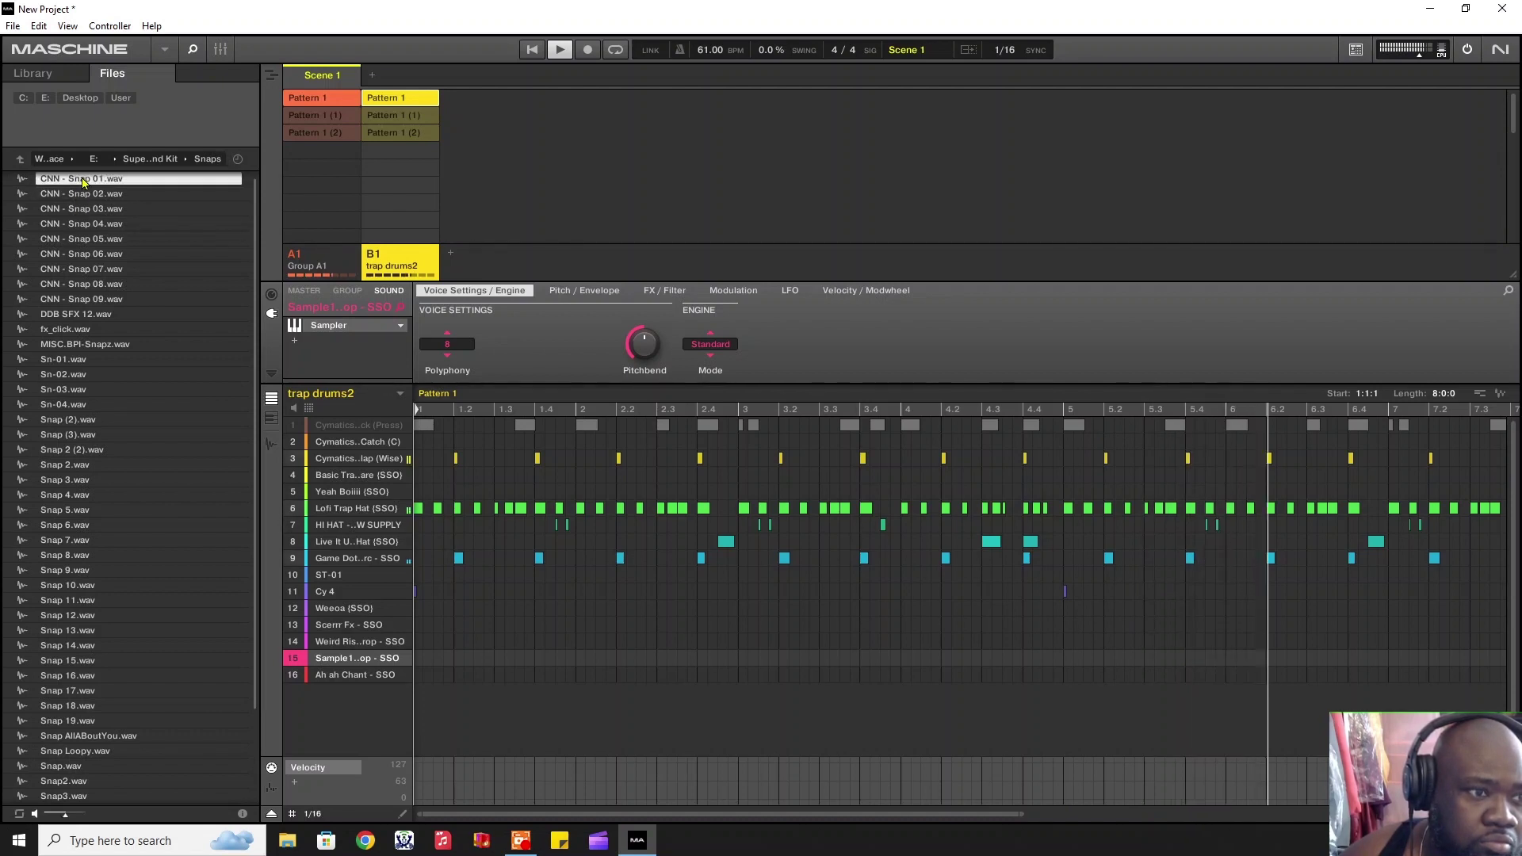
click(339, 545)
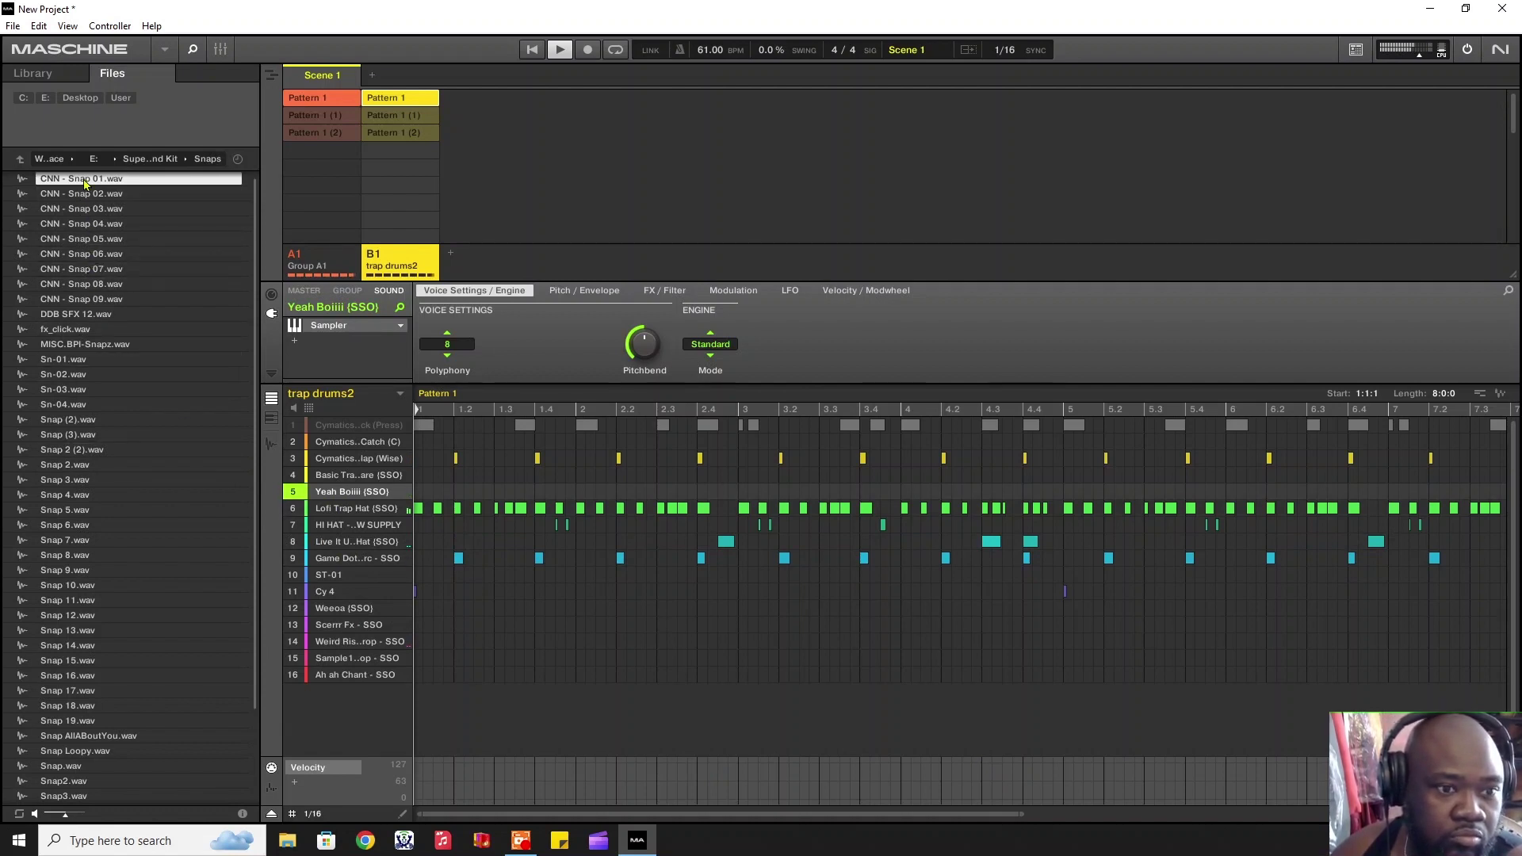
Step: Play the pattern and audition CNN - Snap 02, 03 and 04 on slot 5, keeping Snap 04
key(space)
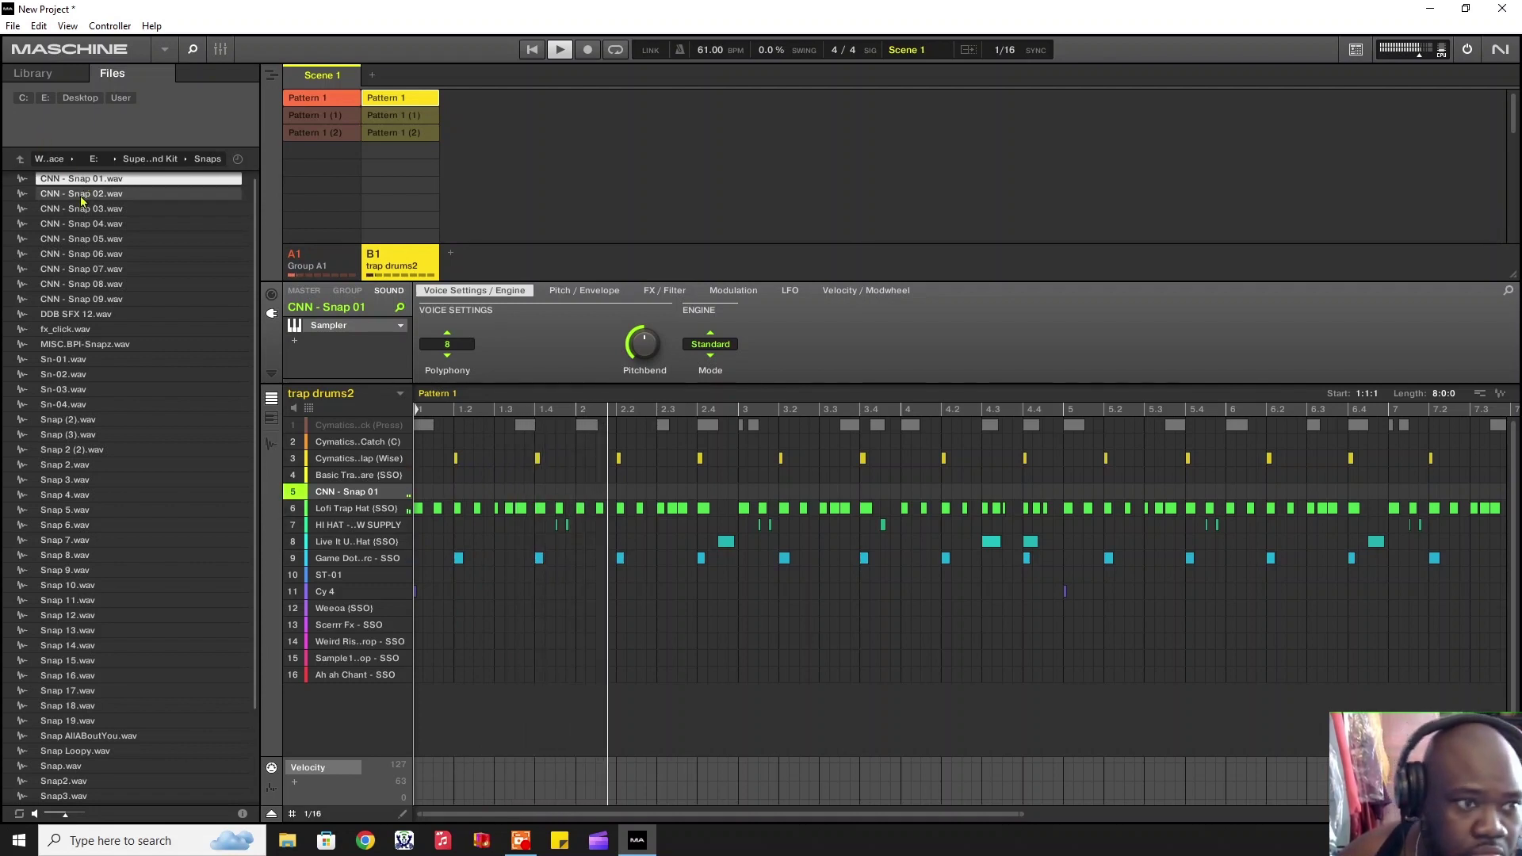
click(82, 193)
click(82, 208)
click(83, 224)
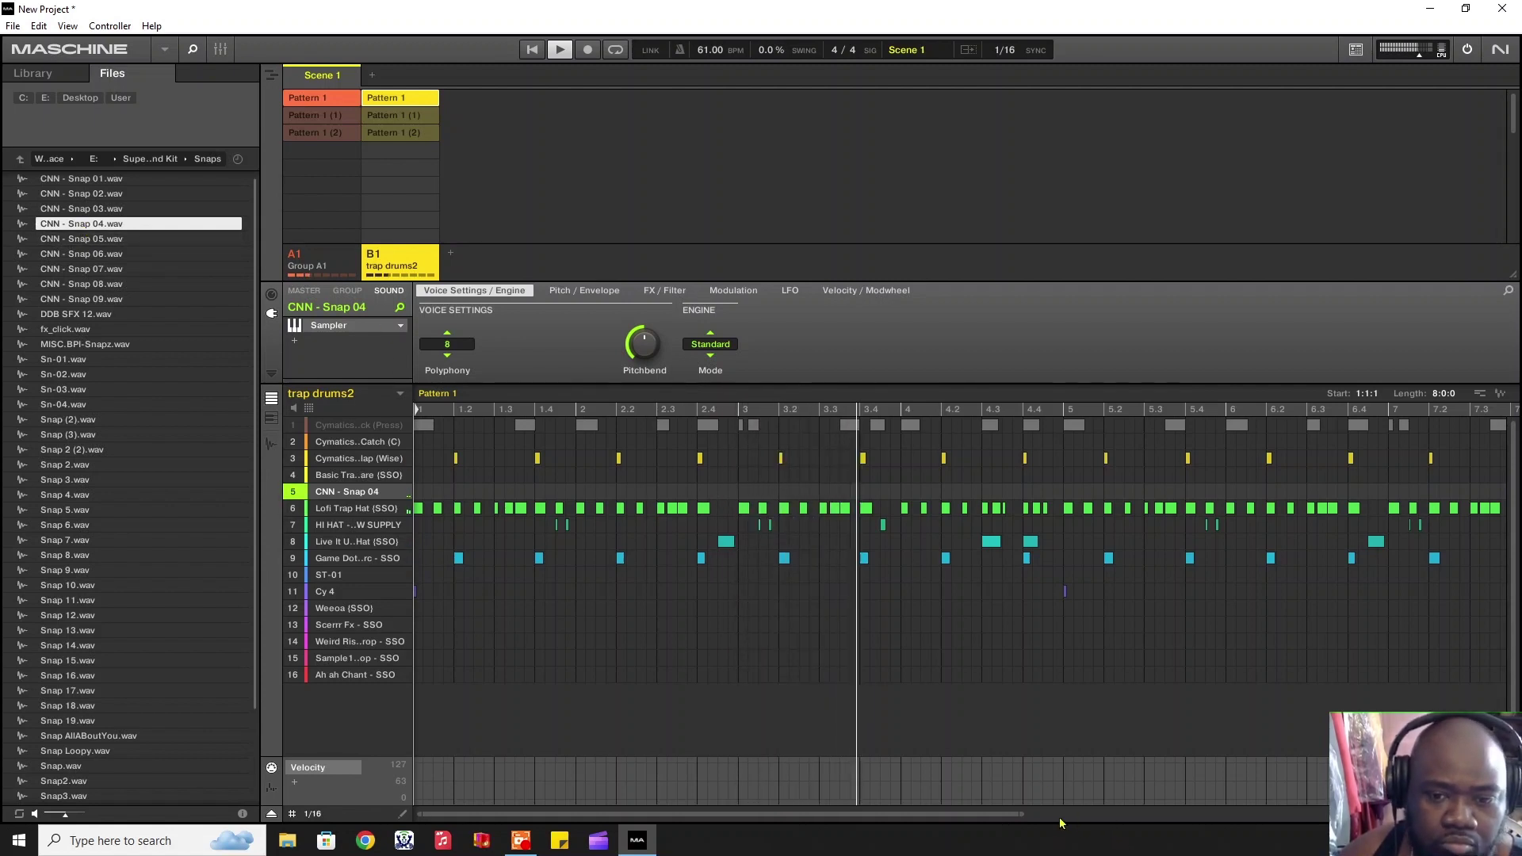
Step: Stop playback and start recording with a count-in
drag(1023, 815, 1198, 815)
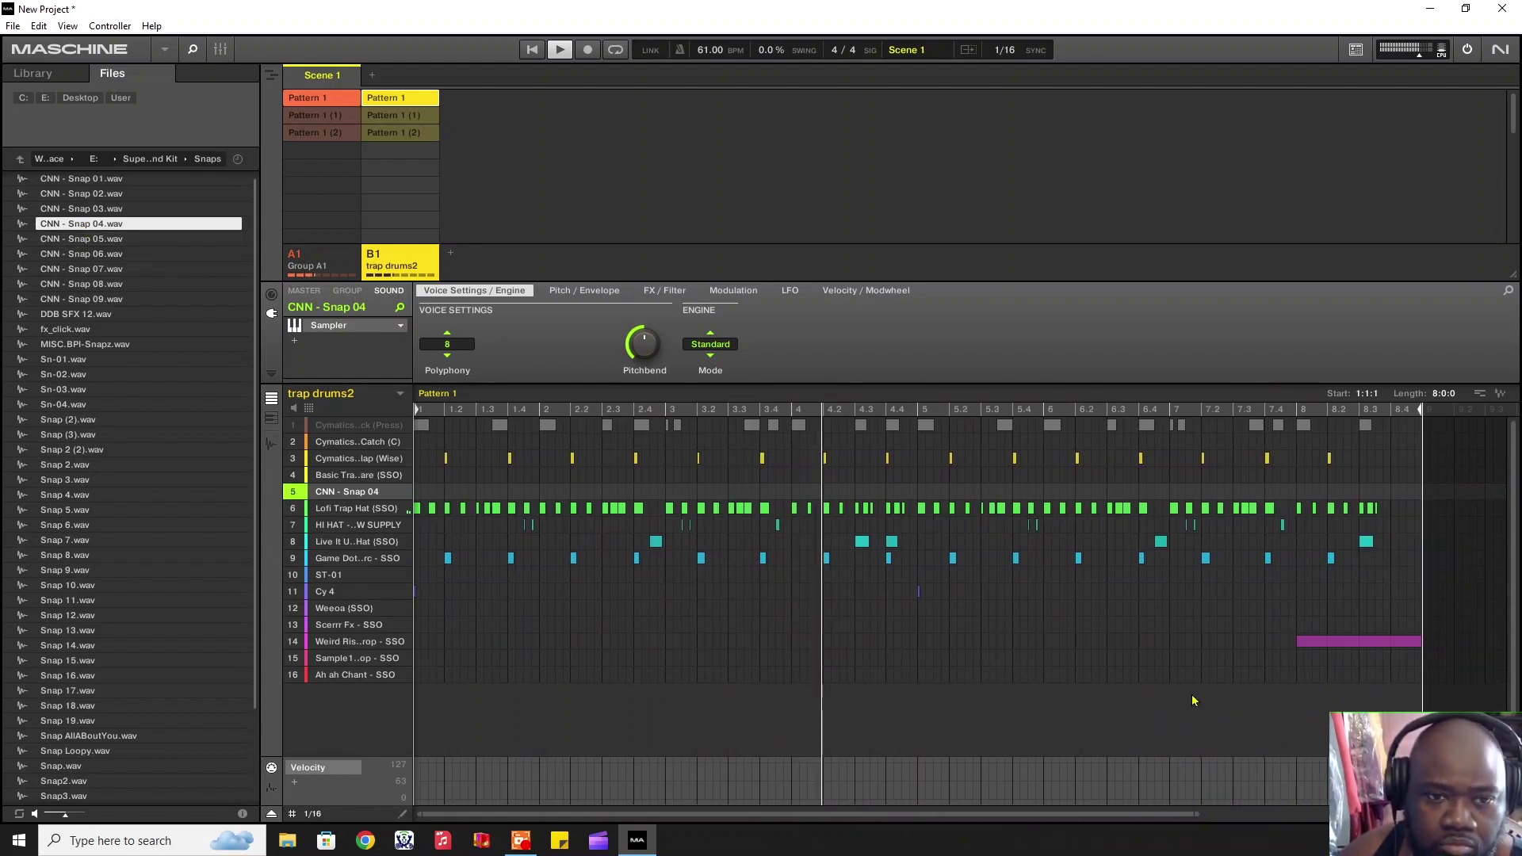
mouse_move(380, 465)
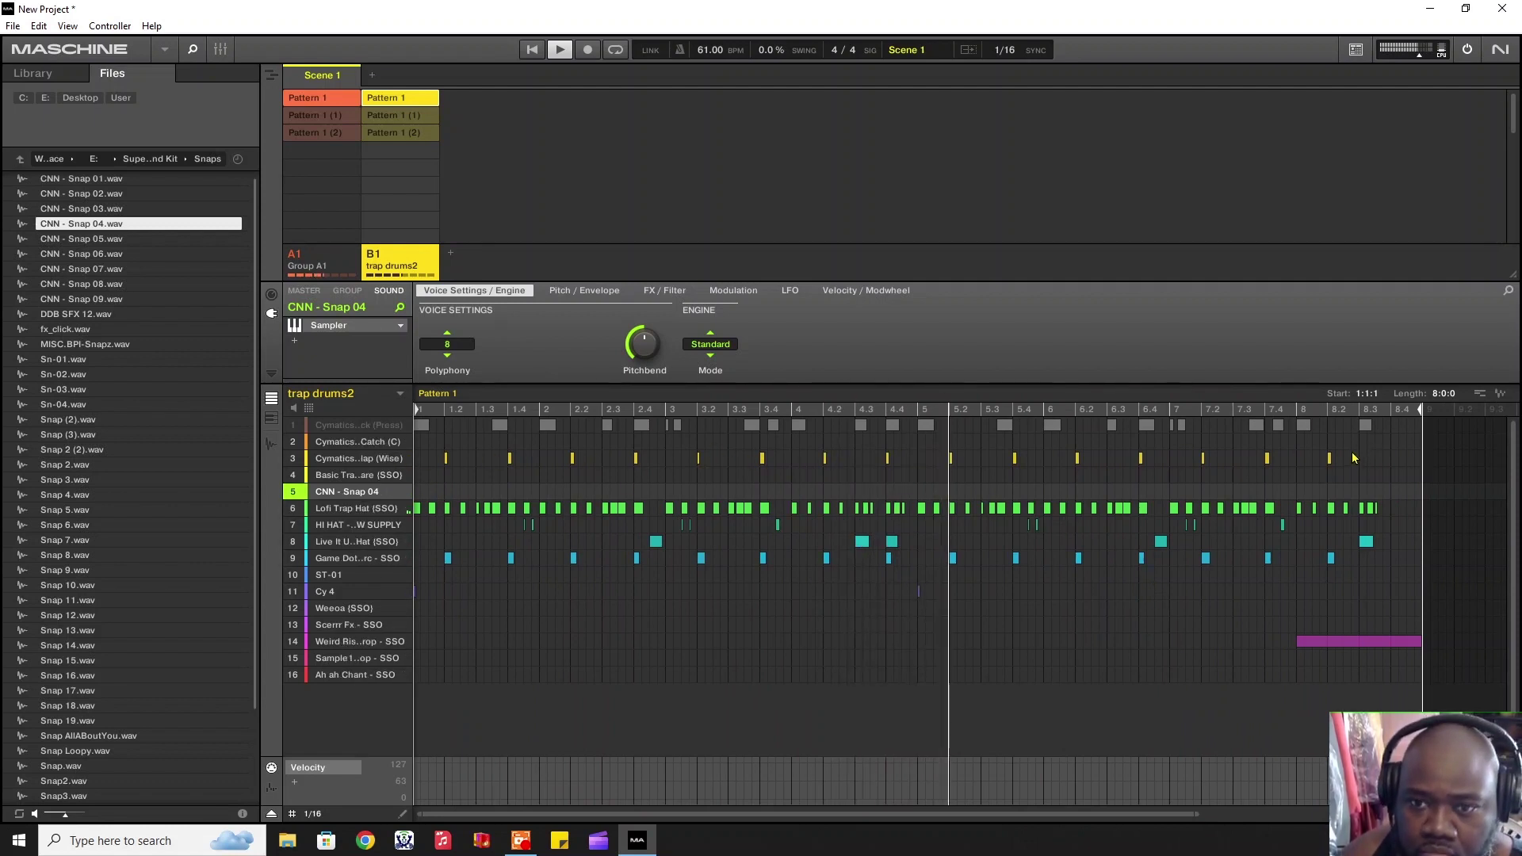
key(space)
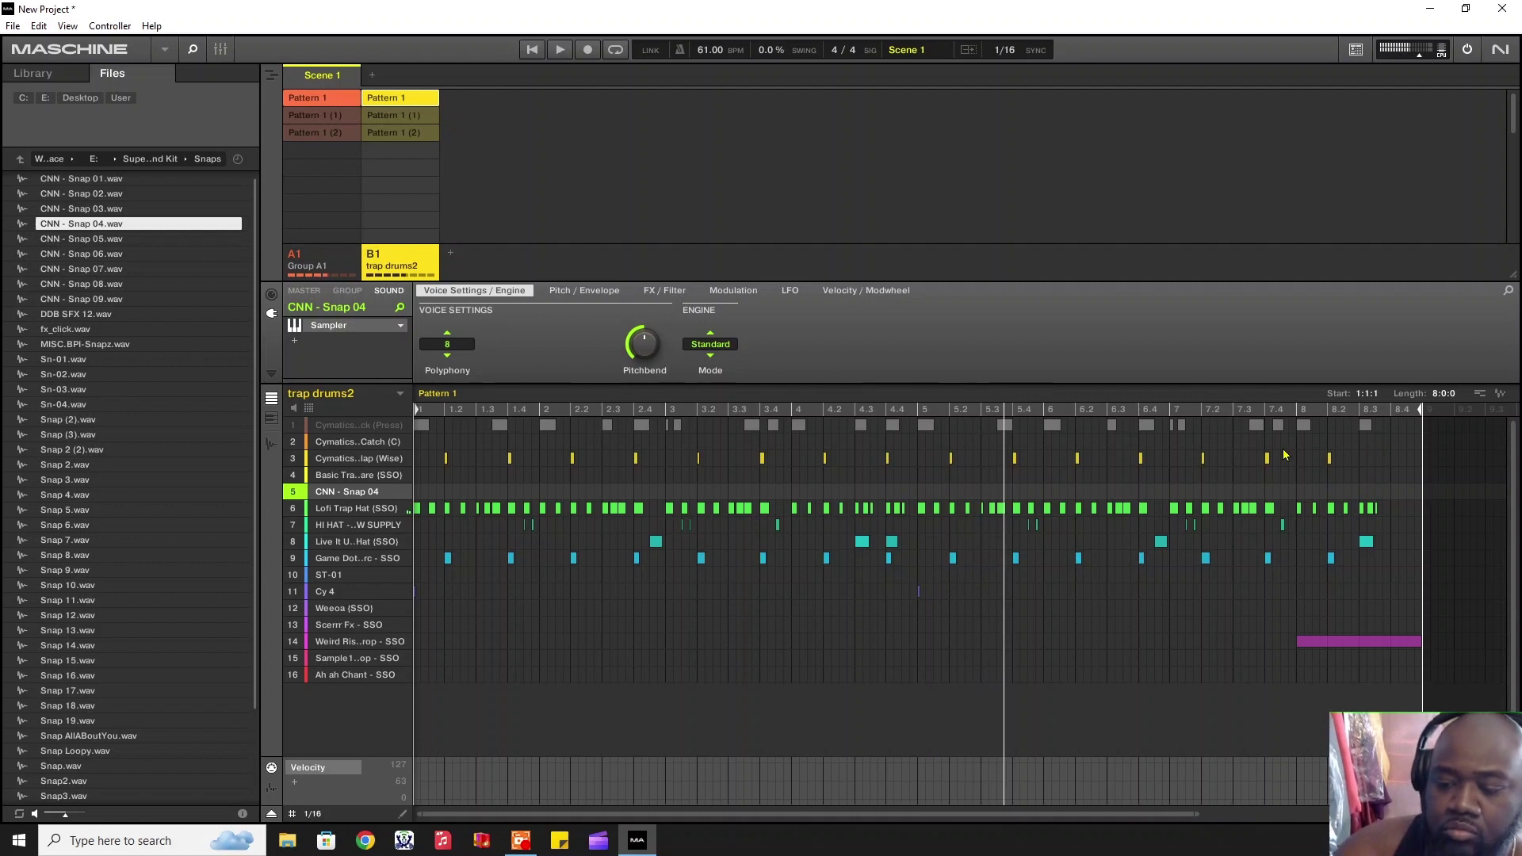
key(ctrl+space)
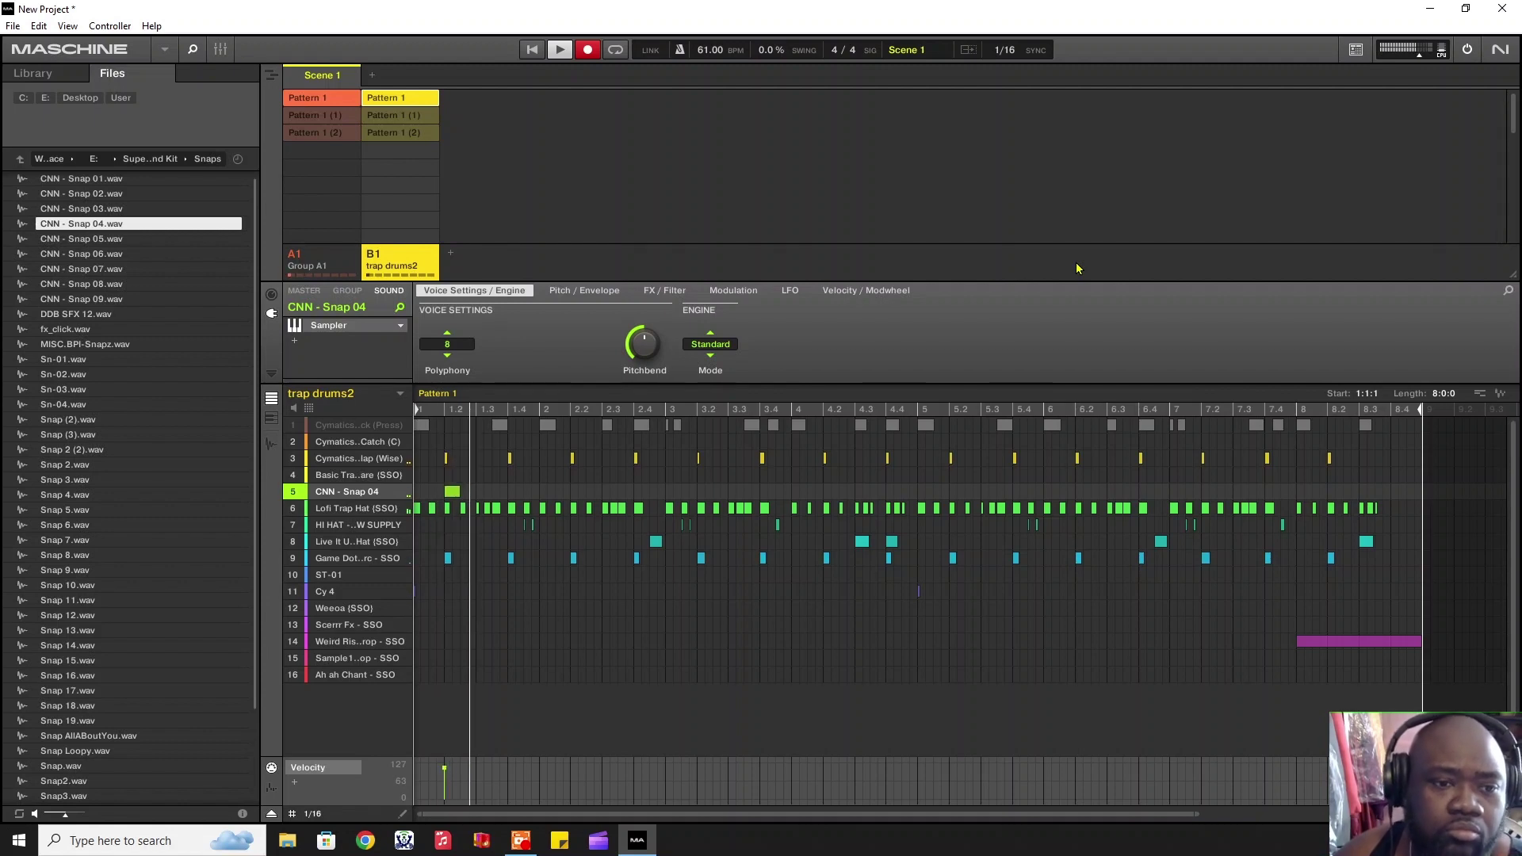
Step: Mute sounds 6 and 3 while recording snaps, then cut Pattern Length from 8:0:0 to 4:0:0
click(294, 510)
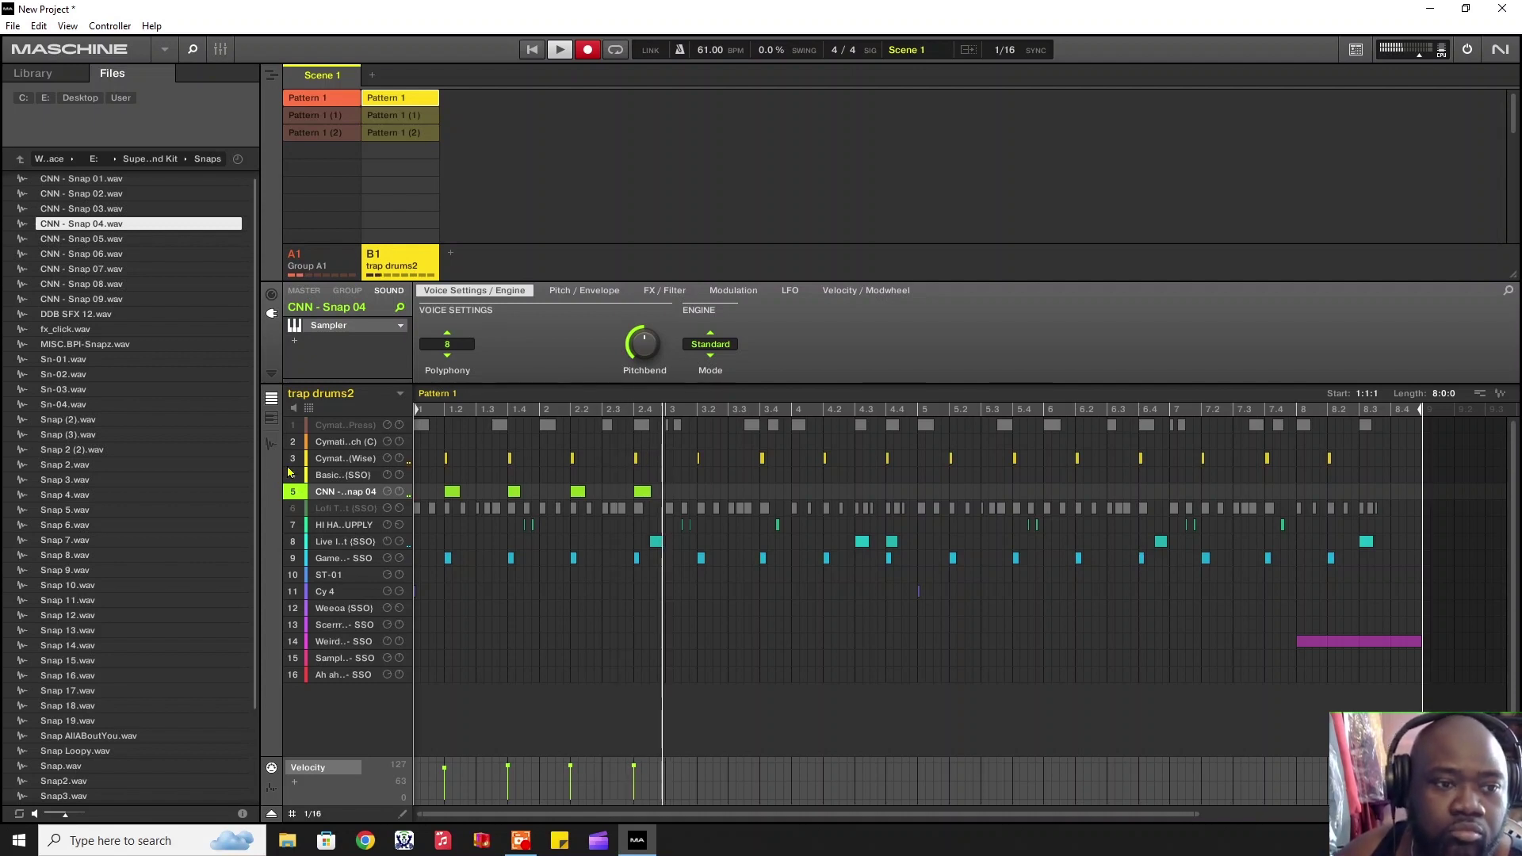
click(291, 459)
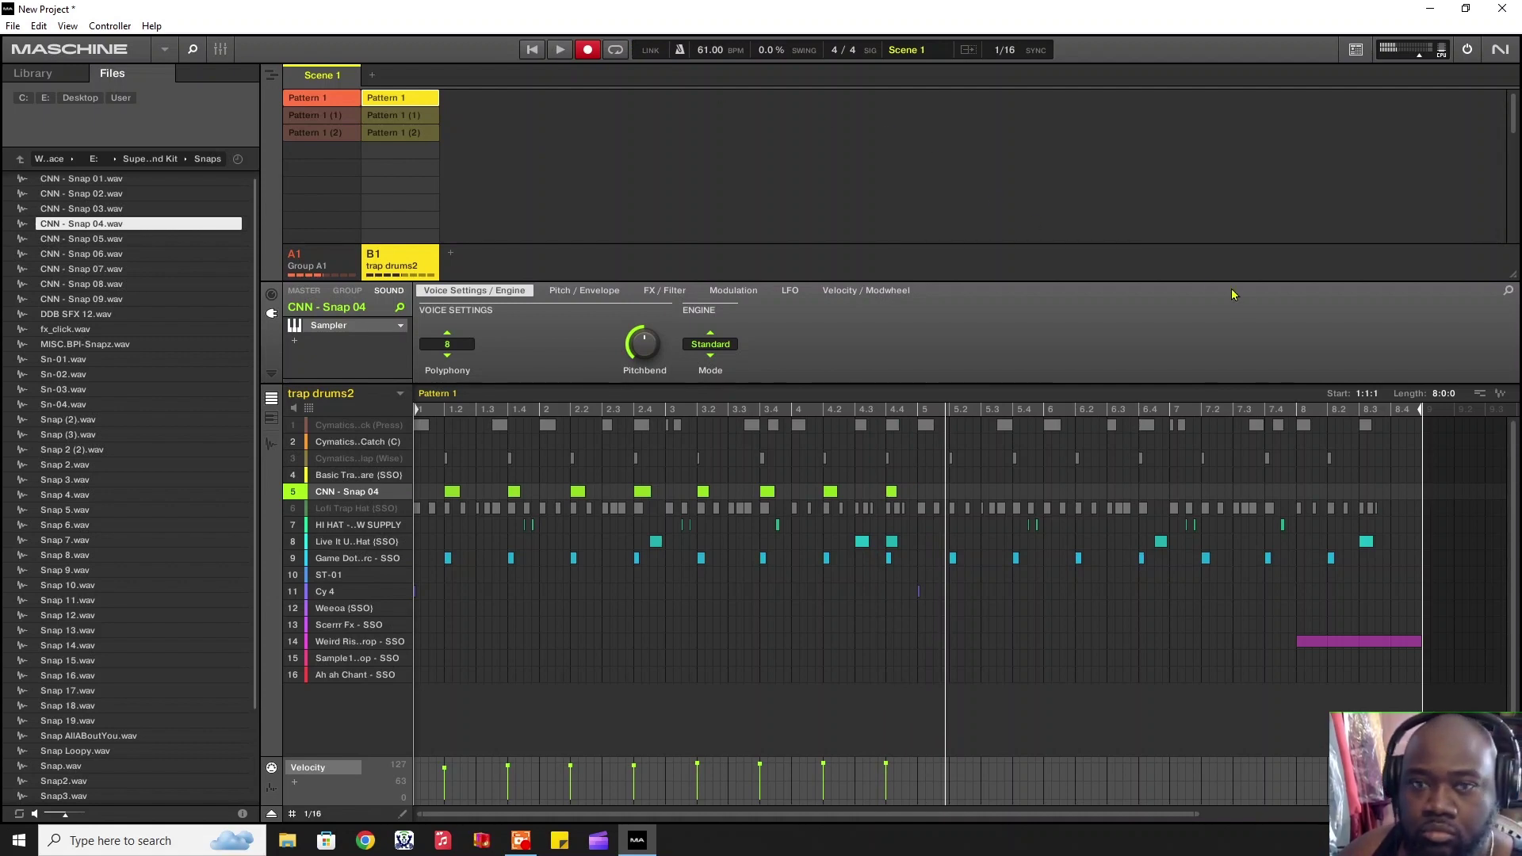
drag(1445, 394, 1445, 427)
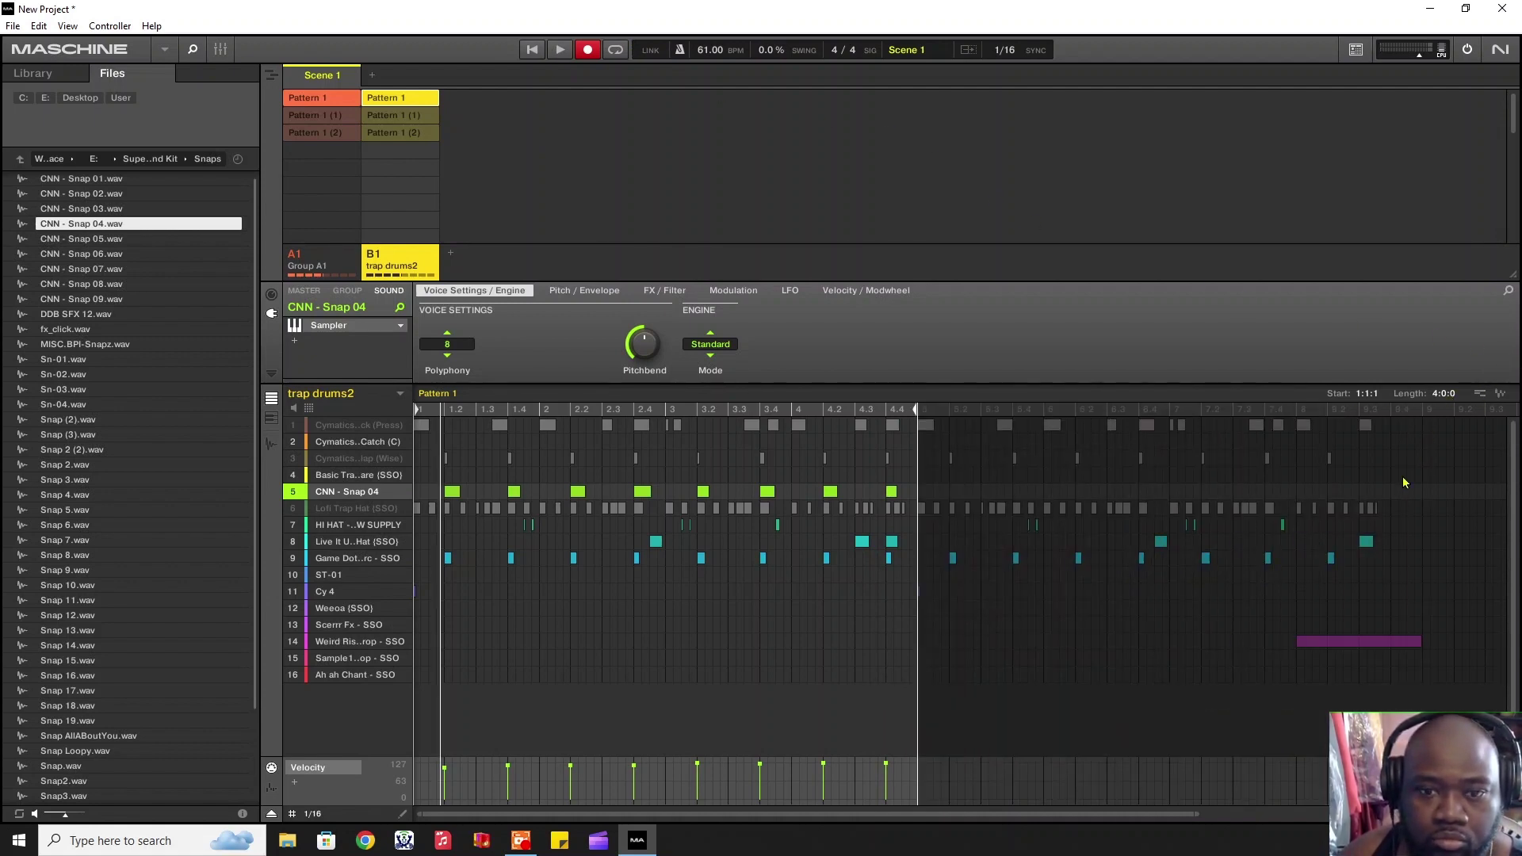
Step: Move the row-14 riser note from bar 8 to bar 4 and delete the top rows' notes
drag(1340, 644, 832, 644)
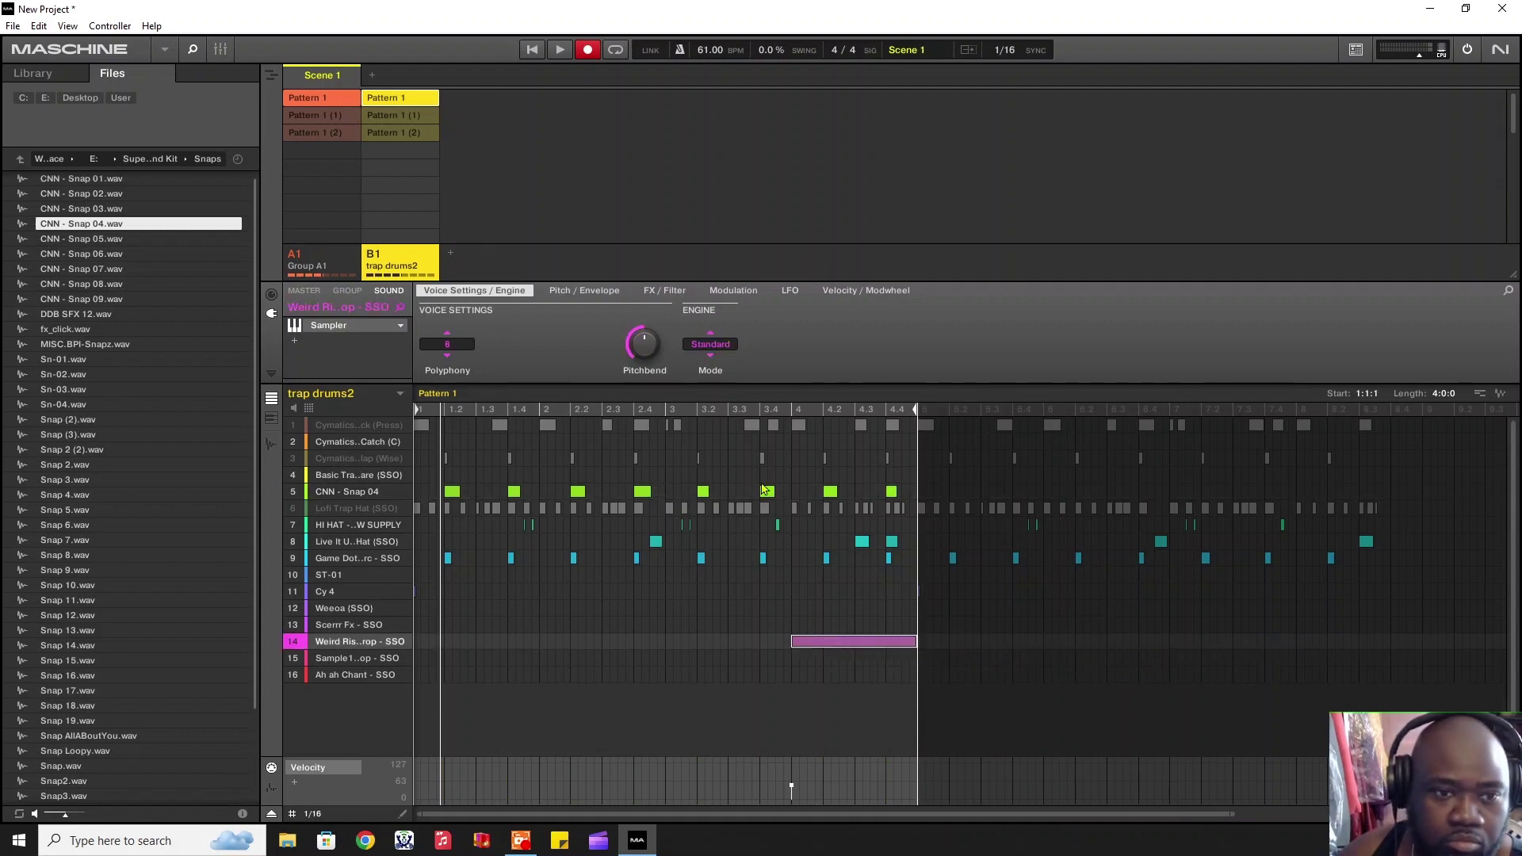
click(529, 50)
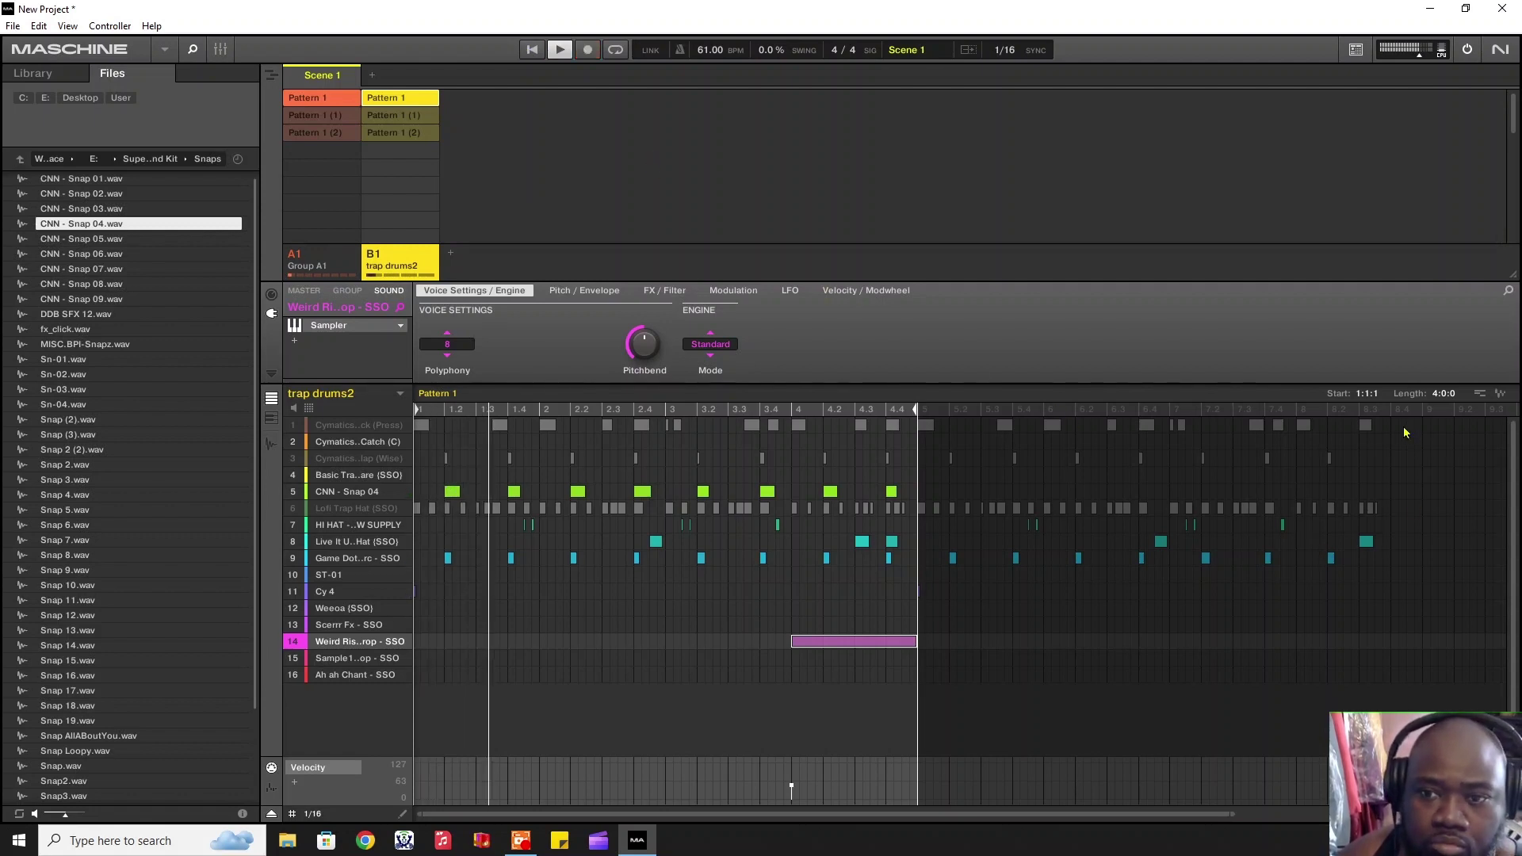
drag(1402, 418, 418, 446)
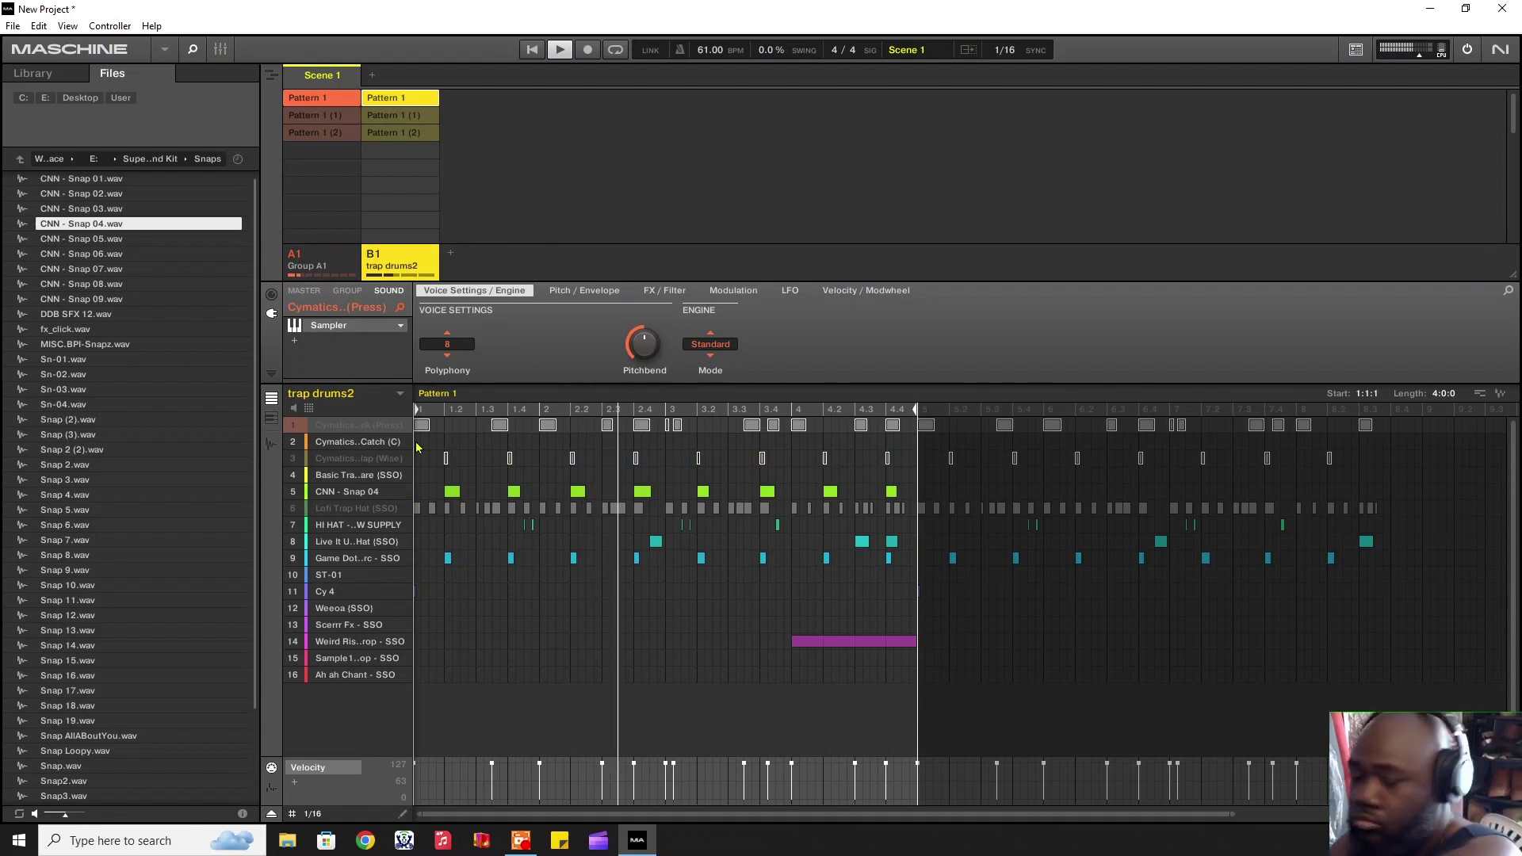
key(Delete)
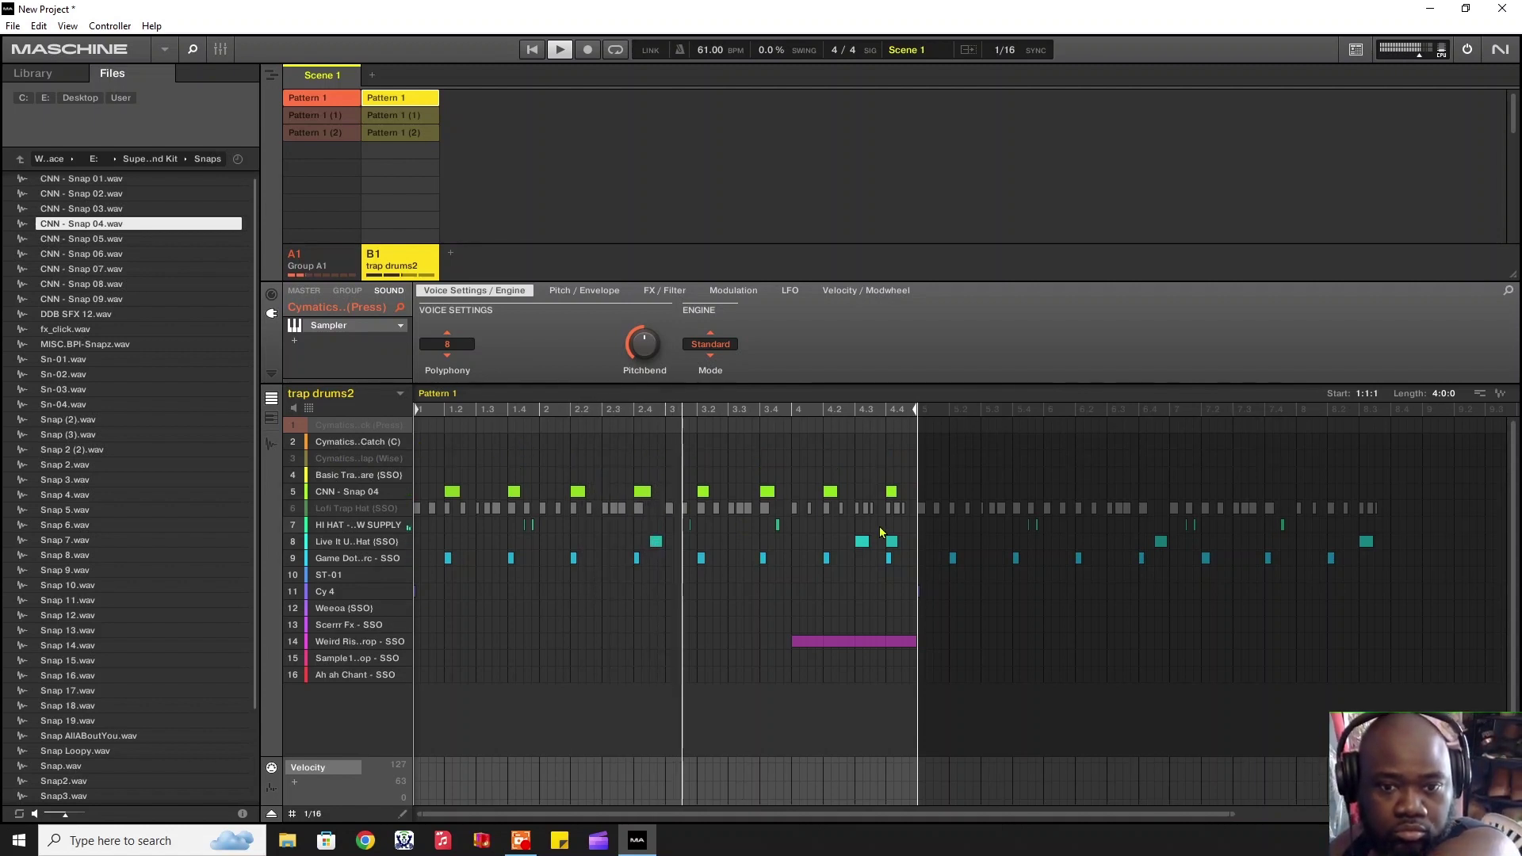
Step: Delete the notes past the pattern end and all Lofi Trap Hat notes
drag(1405, 485, 921, 617)
key(Delete)
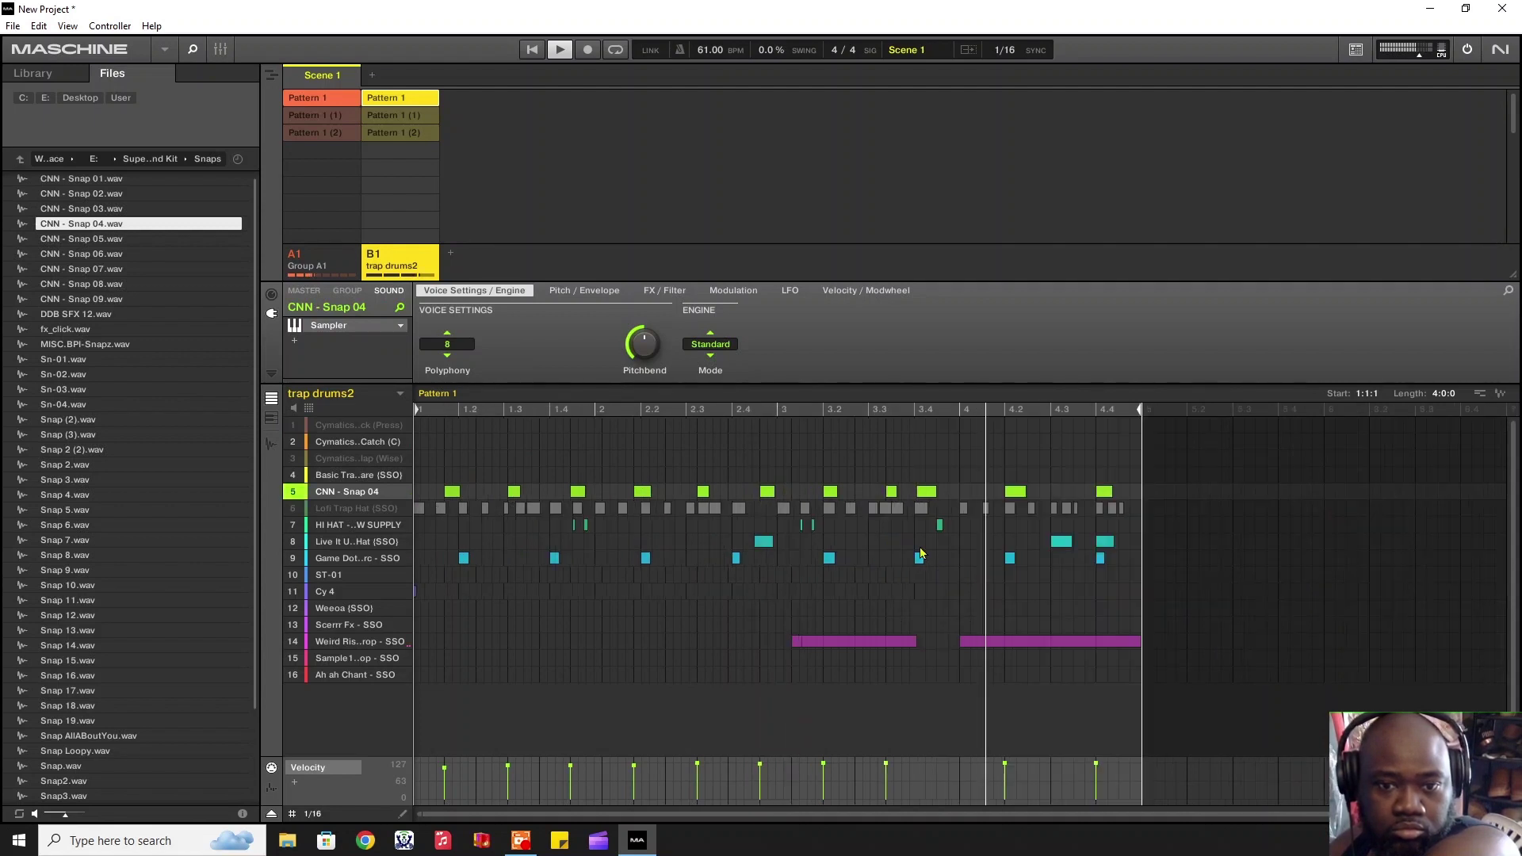
drag(1133, 501, 399, 521)
key(Delete)
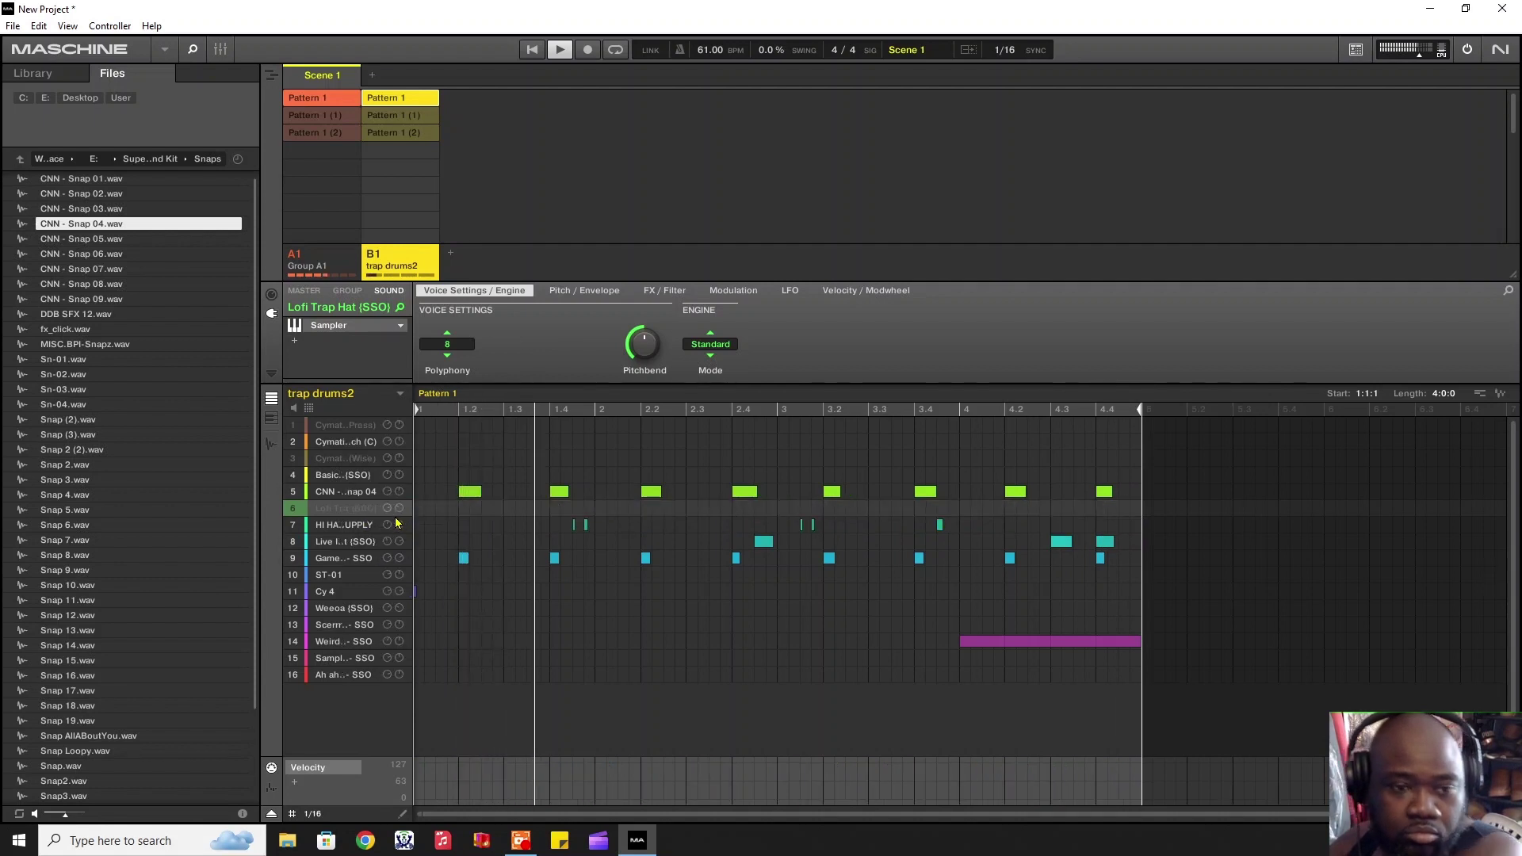
Step: Unmute sounds 6, 3 and 1 and select the CNN - Snap 04 sound
click(297, 511)
click(292, 461)
click(293, 428)
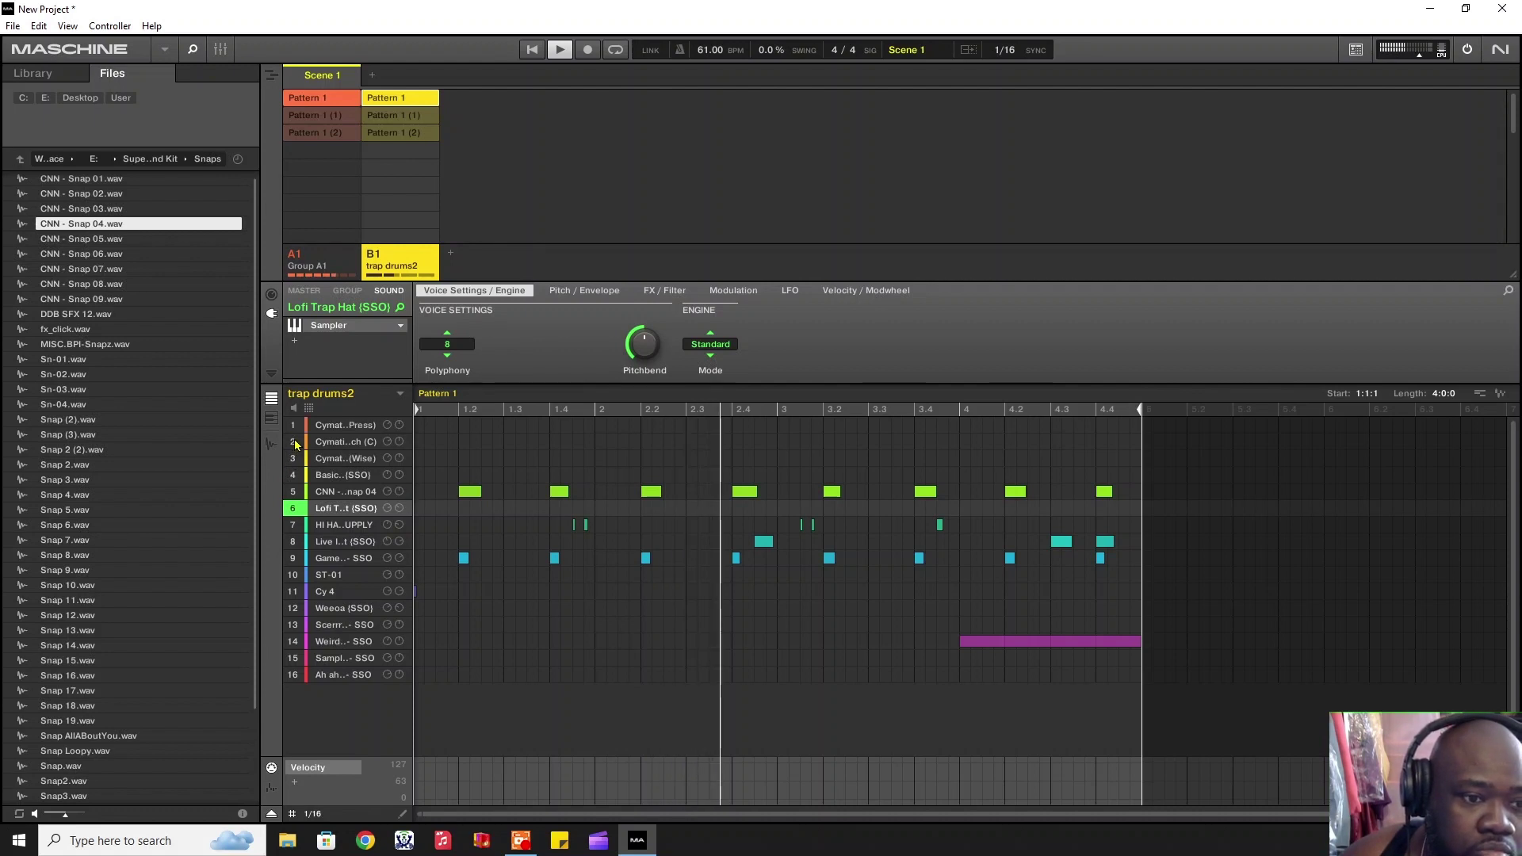
click(338, 493)
click(341, 325)
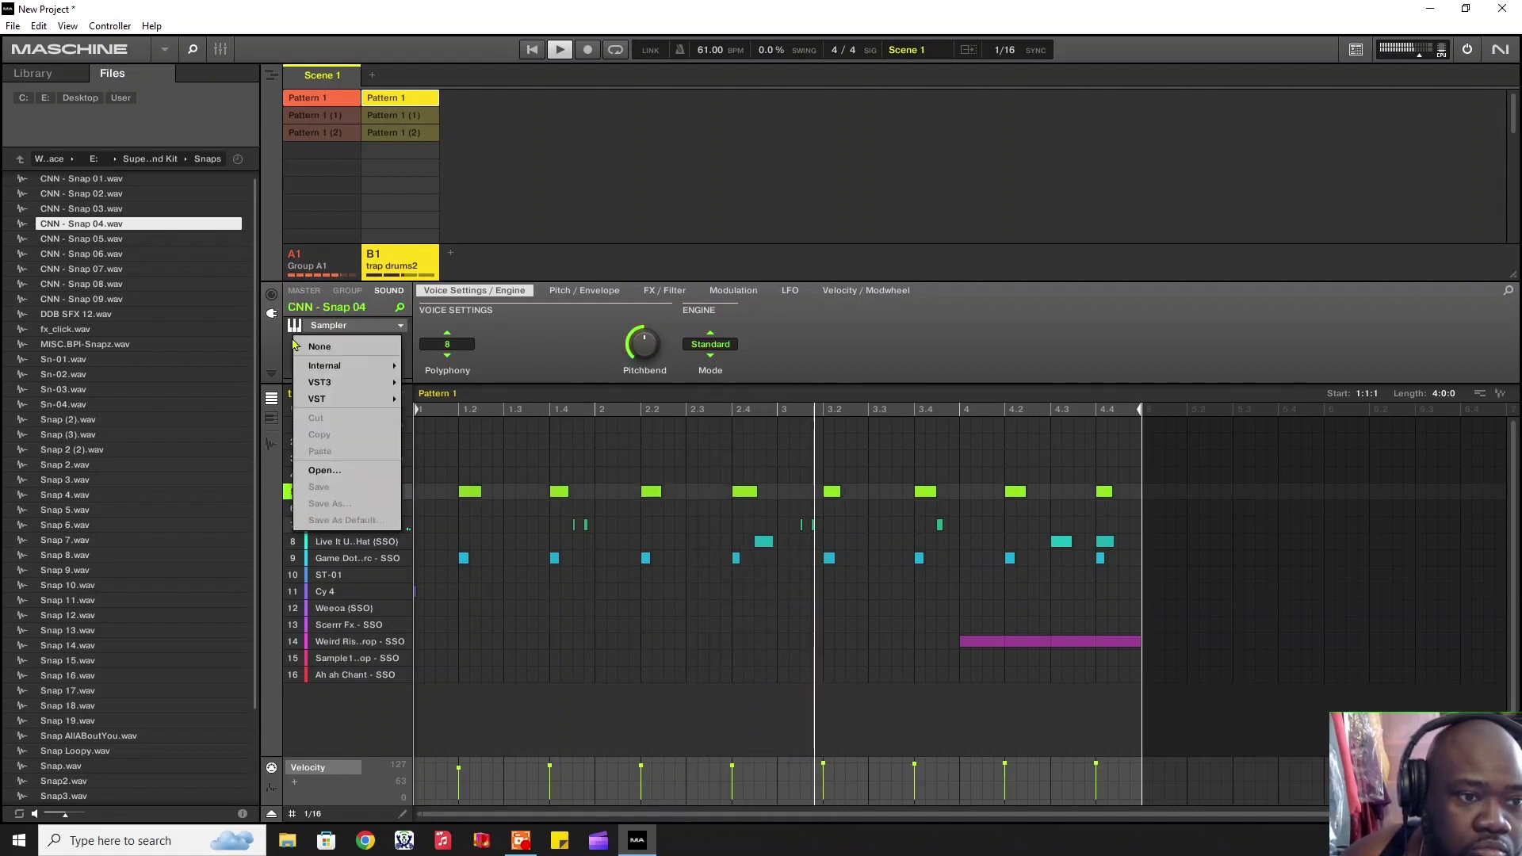
Step: Insert a Reverb on the CNN - Snap 04 sound and turn its mix down to about 4%
mouse_move(340, 367)
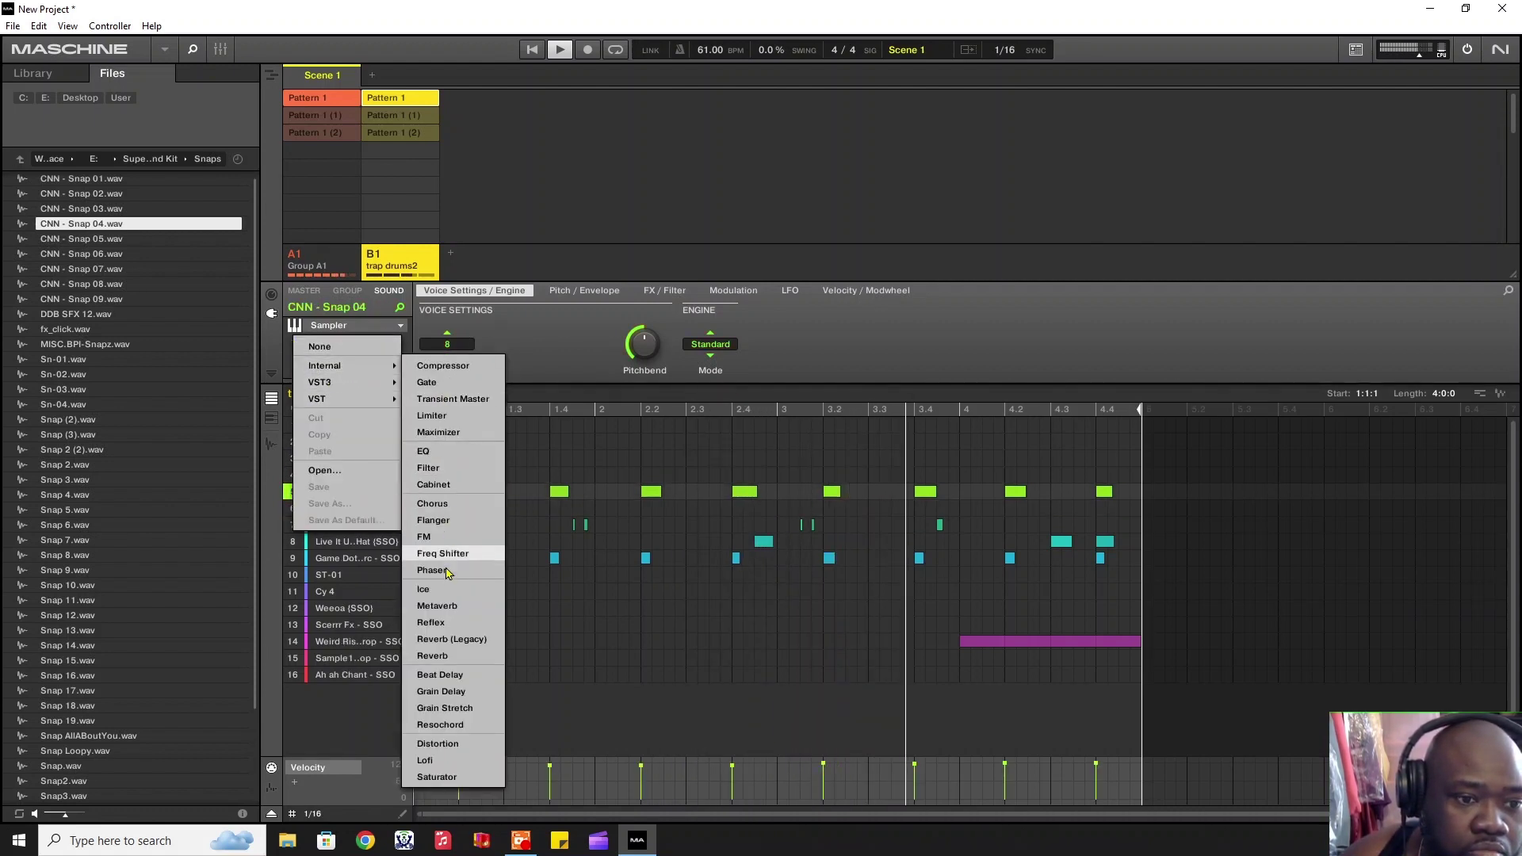
click(433, 657)
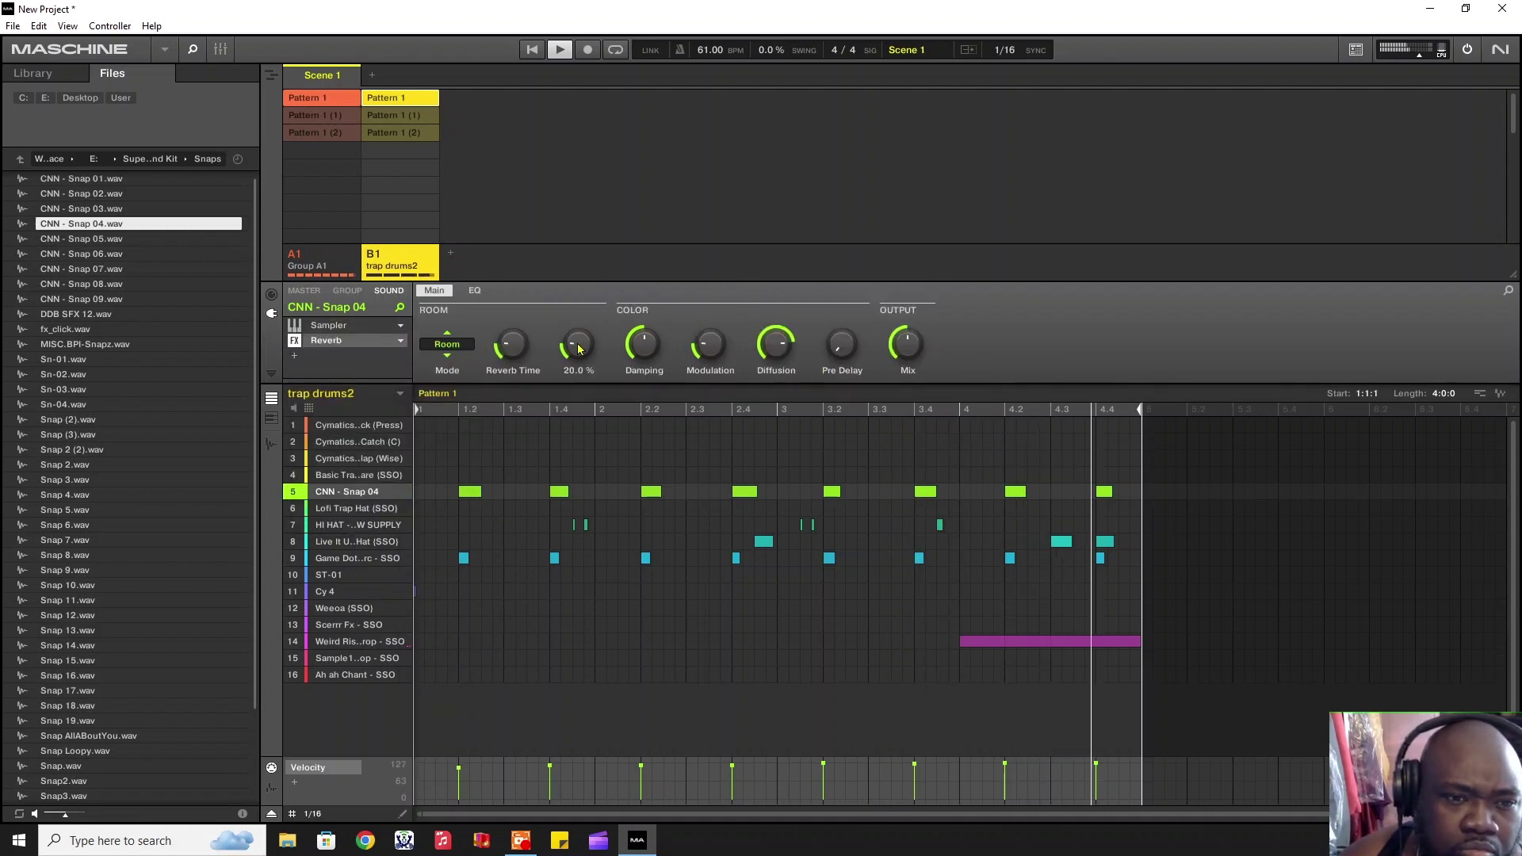
mouse_move(529, 346)
drag(513, 347, 513, 319)
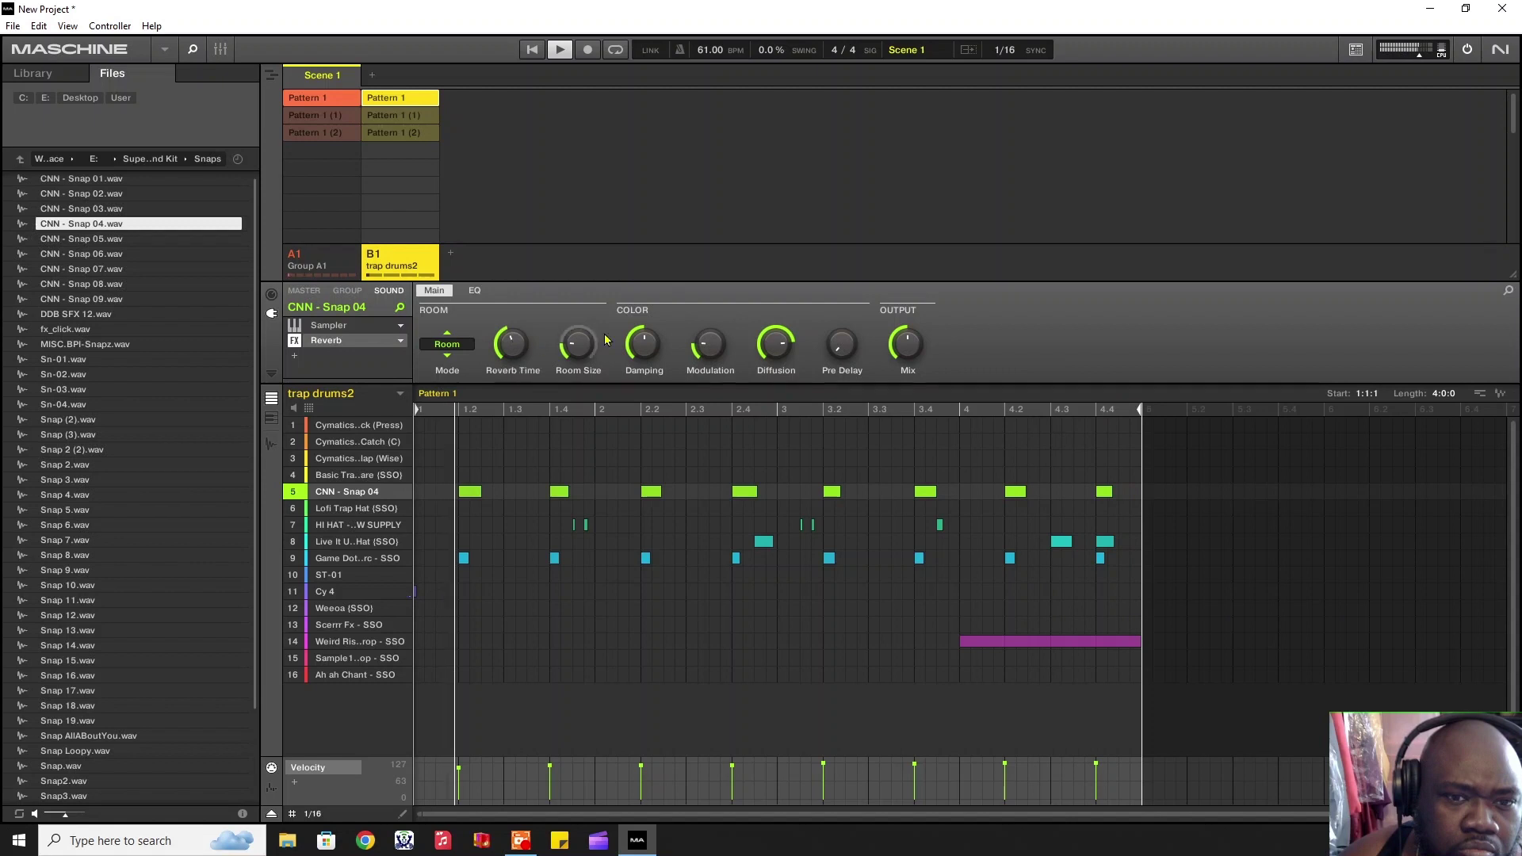
drag(909, 351, 909, 428)
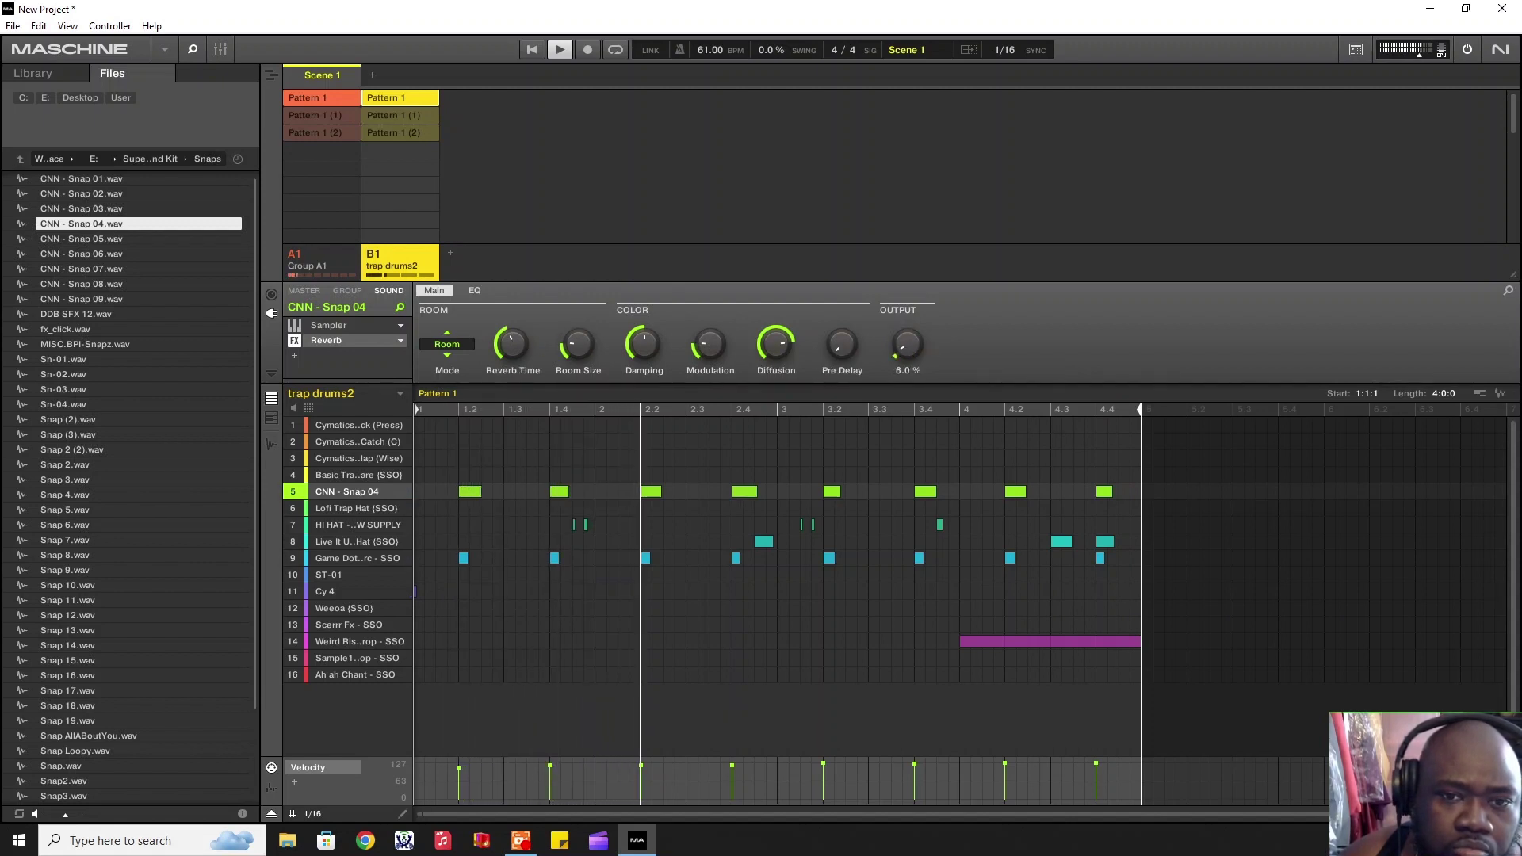
Step: Set the reverb room size to 12%, pre-delay to 20 ms and reverb time to 2.0 s
mouse_move(577, 353)
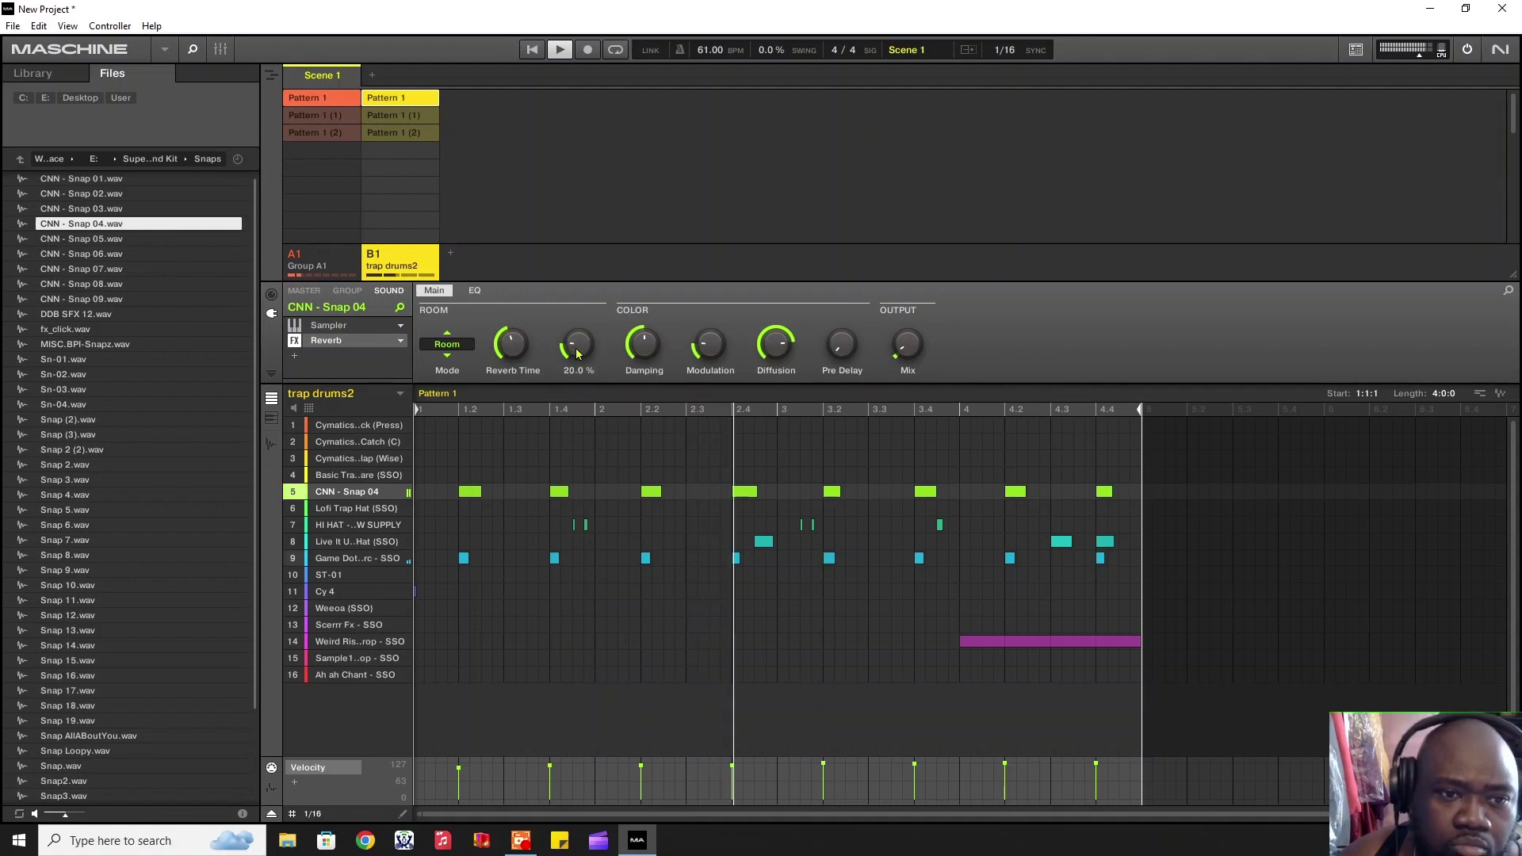
drag(577, 354, 577, 374)
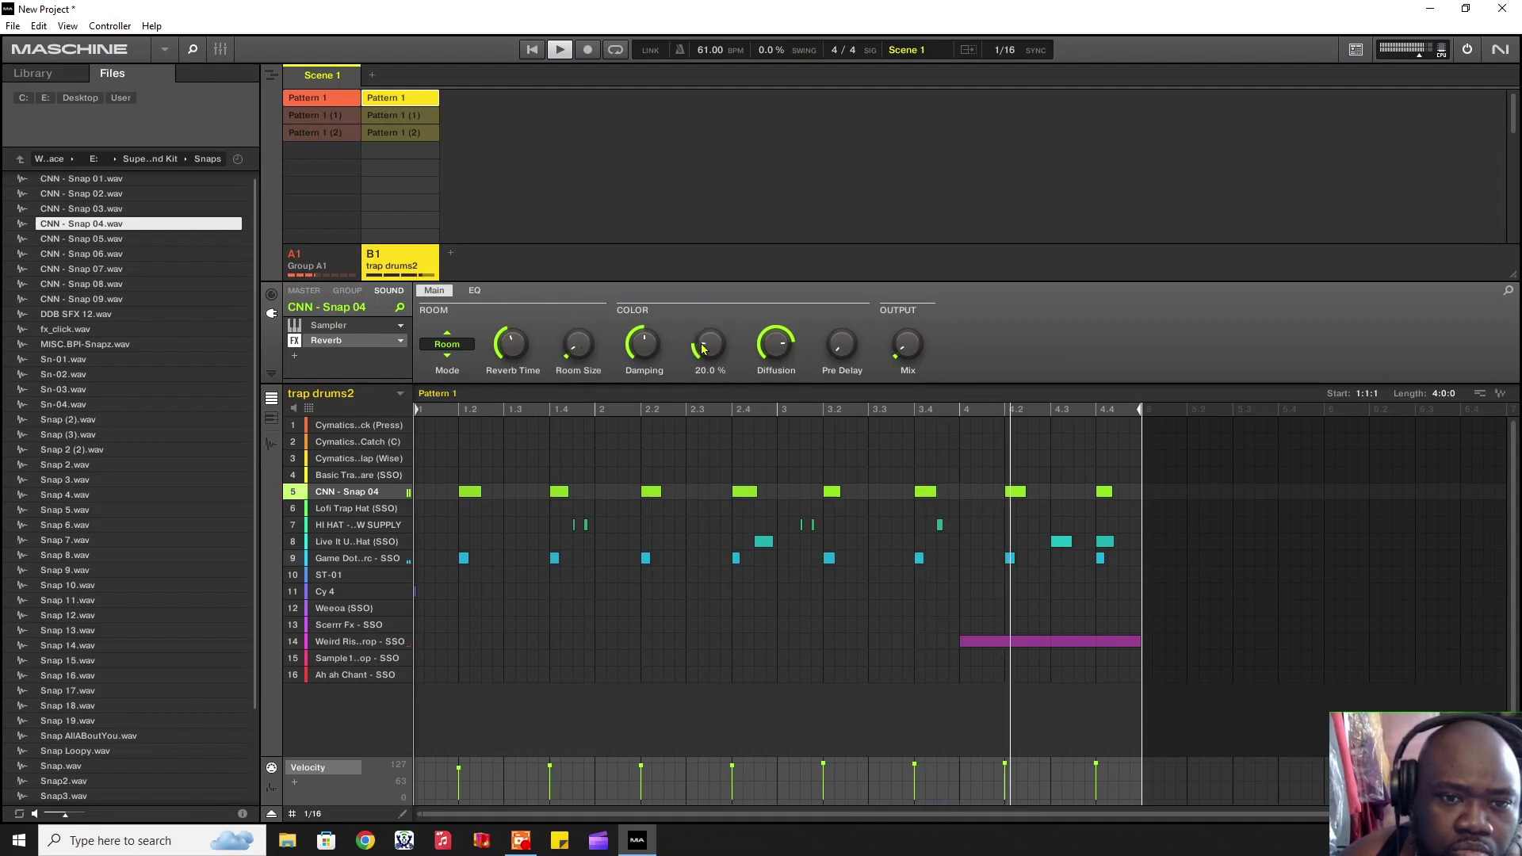
drag(840, 353, 839, 344)
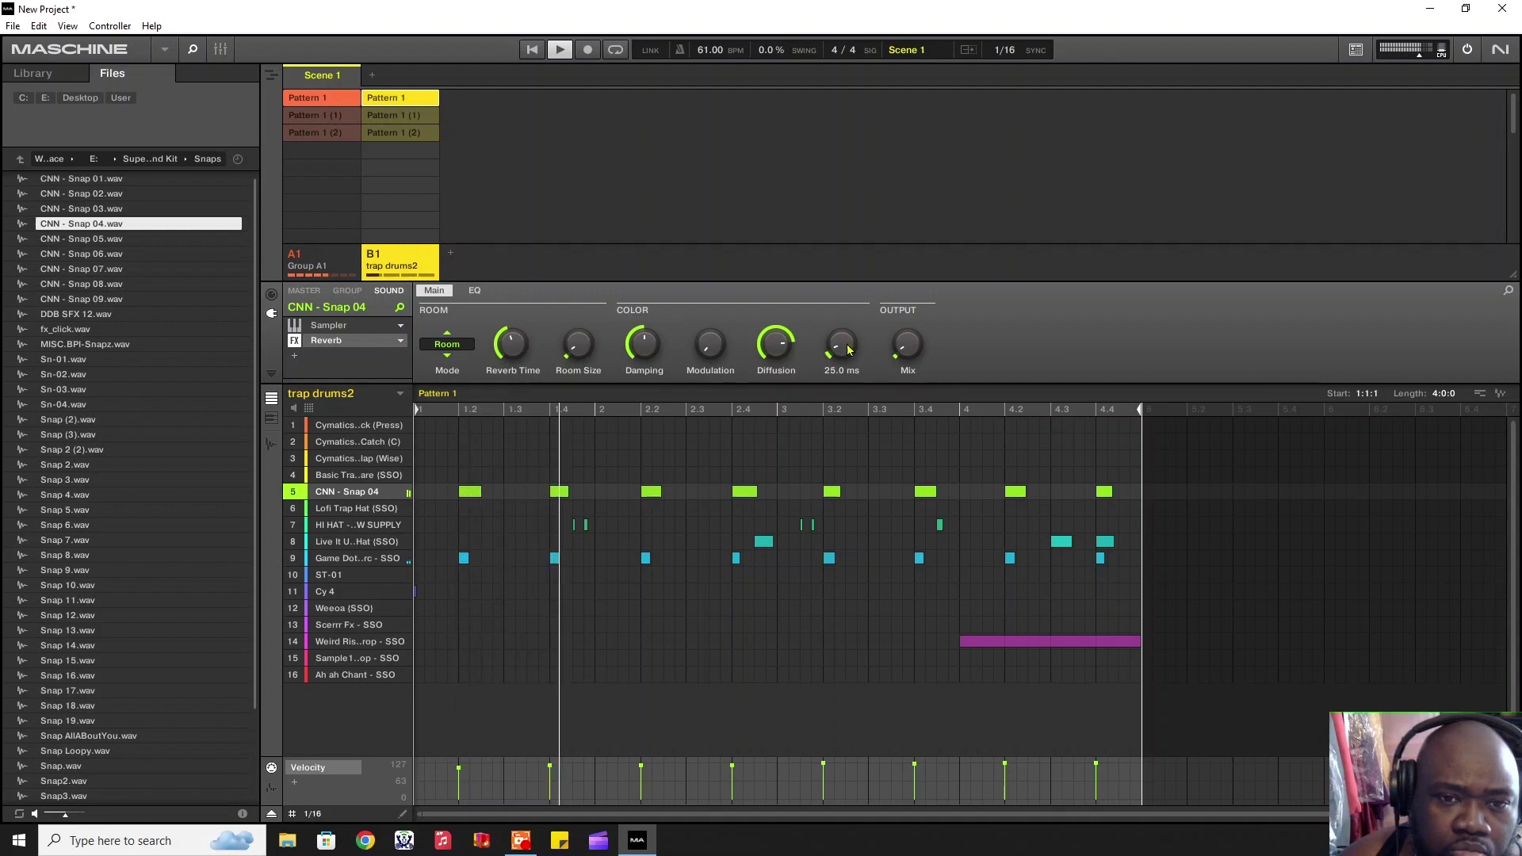
mouse_move(902, 350)
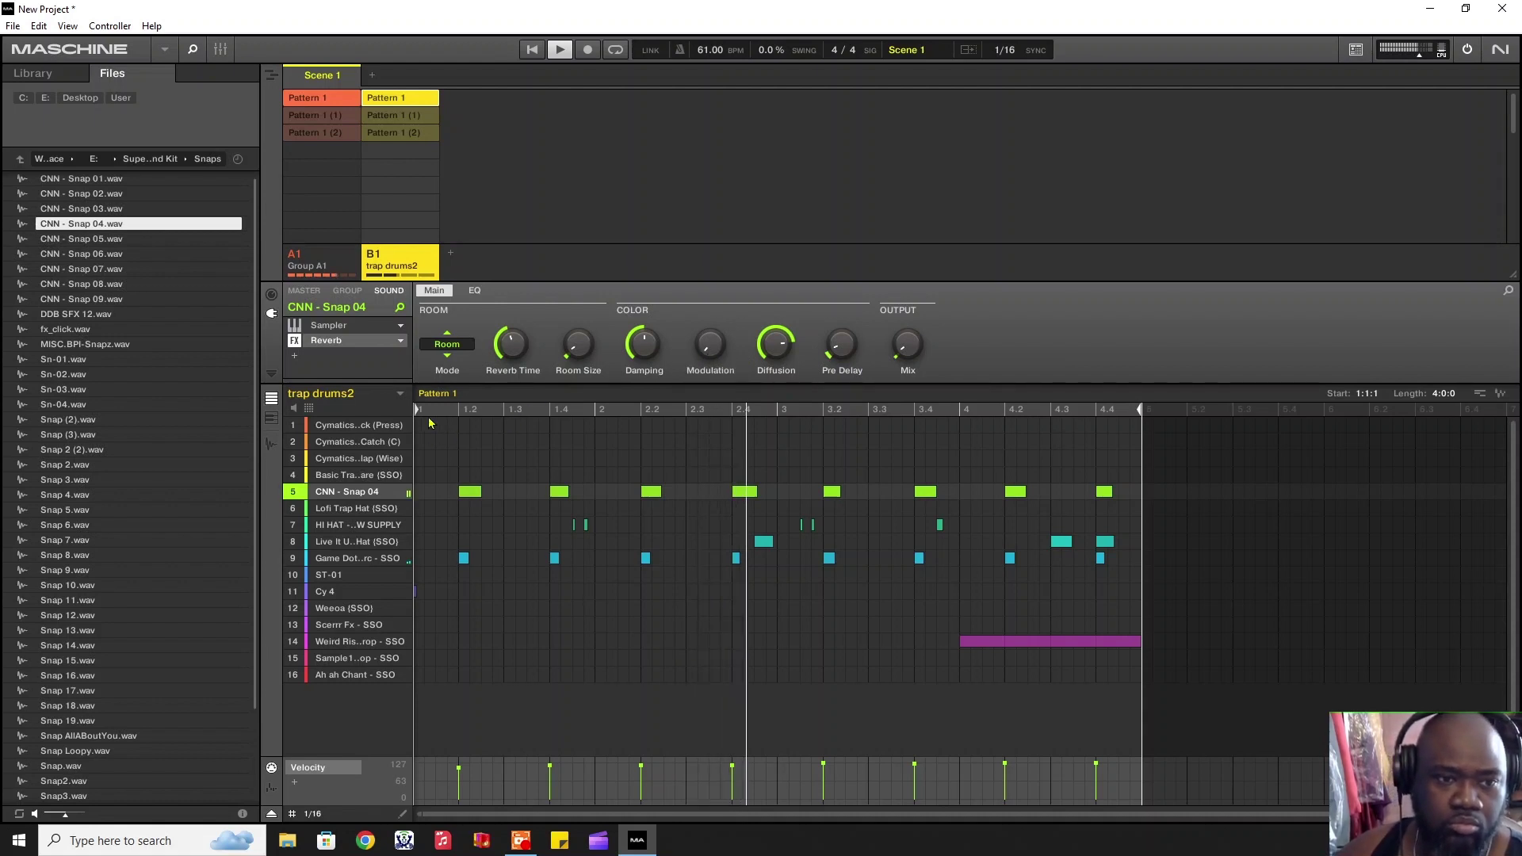
drag(513, 345, 513, 358)
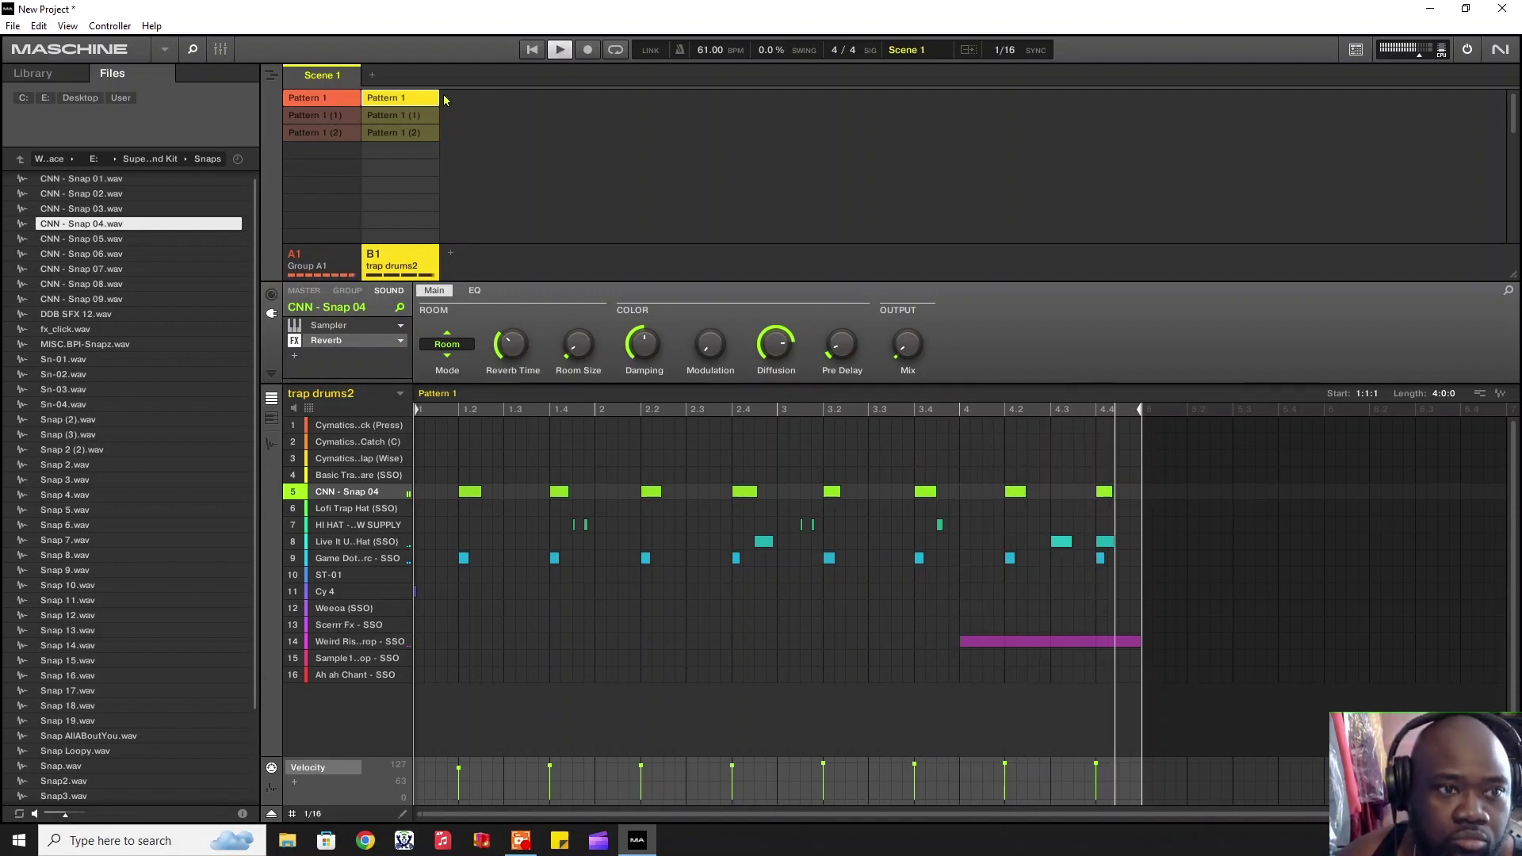
Step: Show all of Group A1's sounds and shorten its pattern length to 4 bars
click(315, 262)
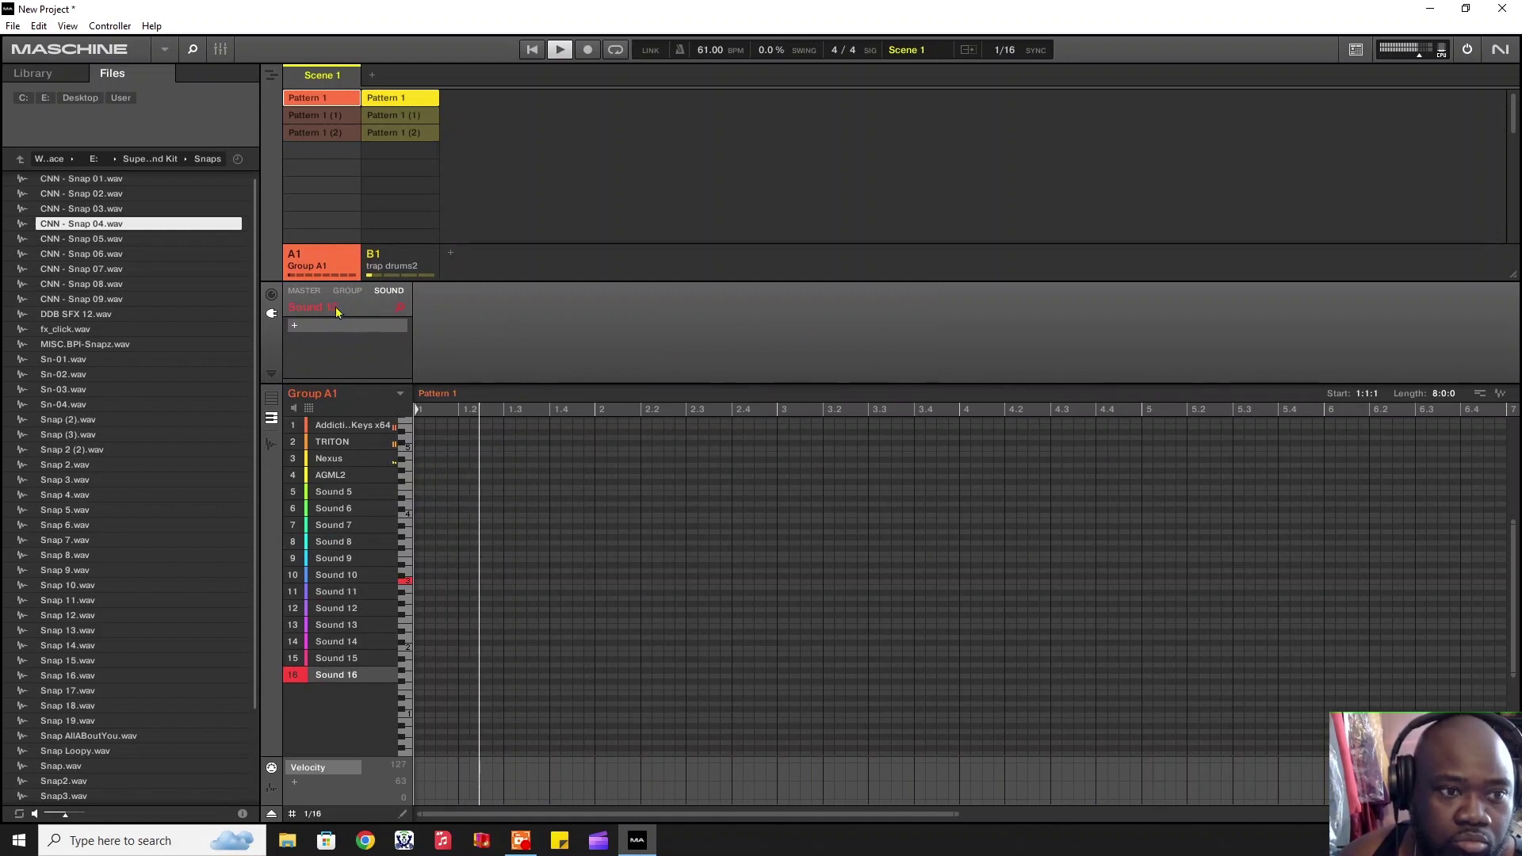
click(271, 398)
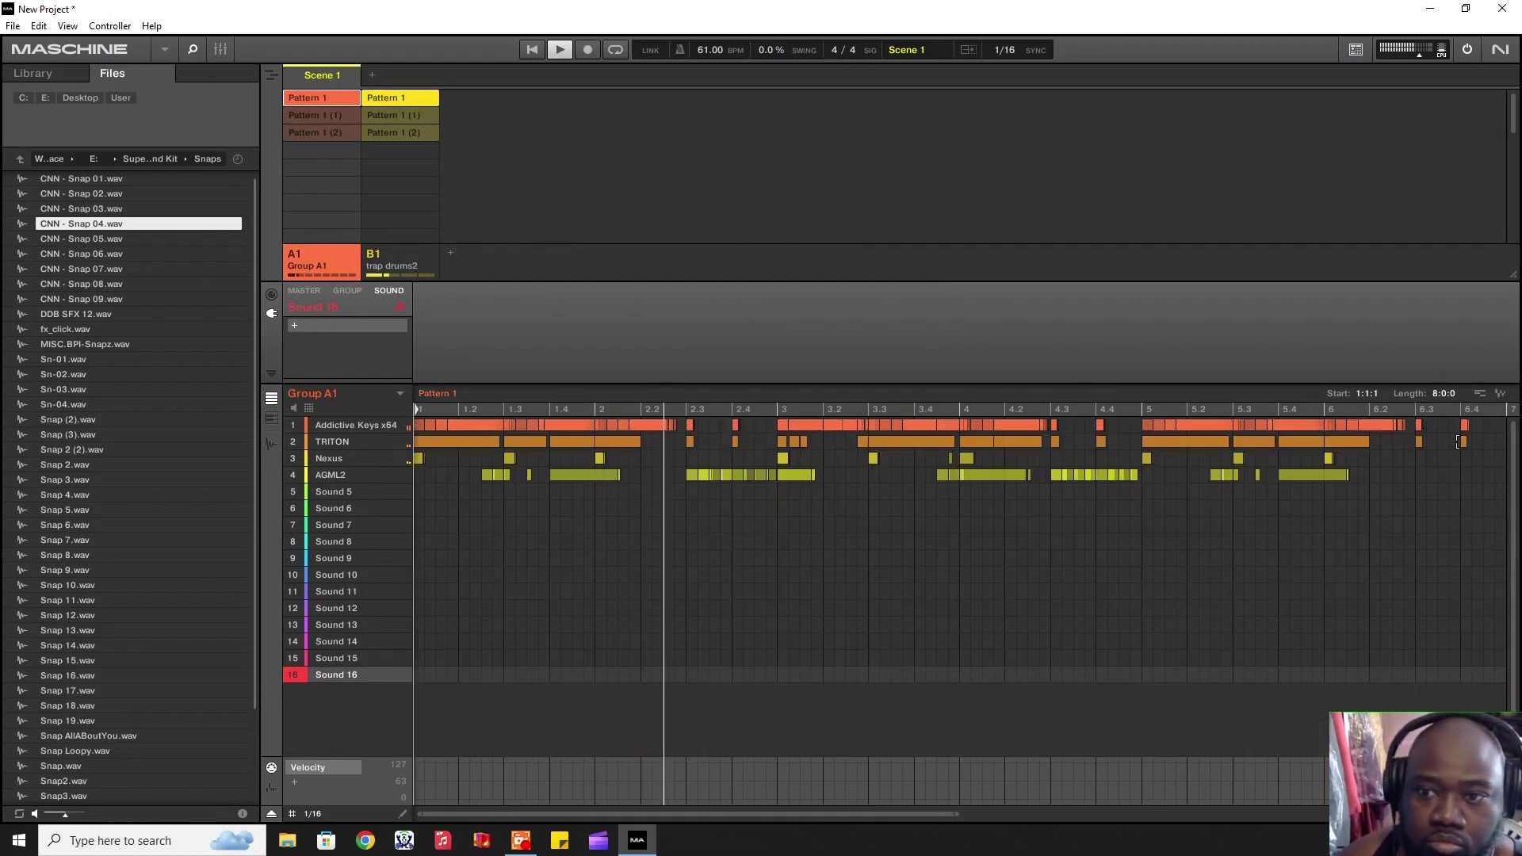
mouse_move(1443, 395)
mouse_down()
mouse_move(1443, 412)
mouse_move(954, 409)
mouse_move(1322, 409)
mouse_move(1142, 409)
mouse_up()
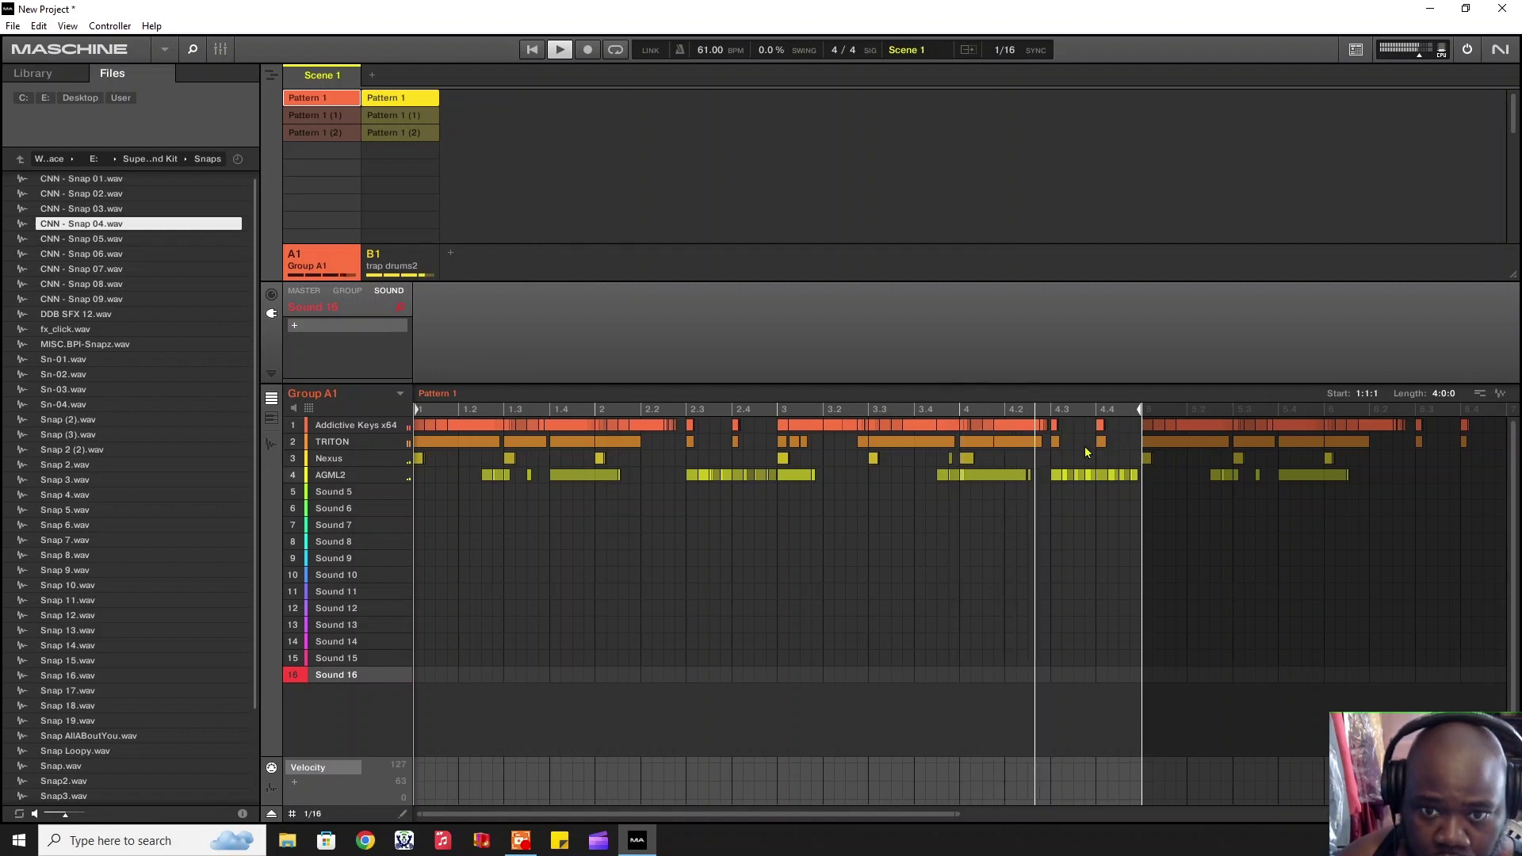
Step: Delete all TRITON notes and the leftover notes past bar 5, then restart playback
drag(1115, 448, 408, 444)
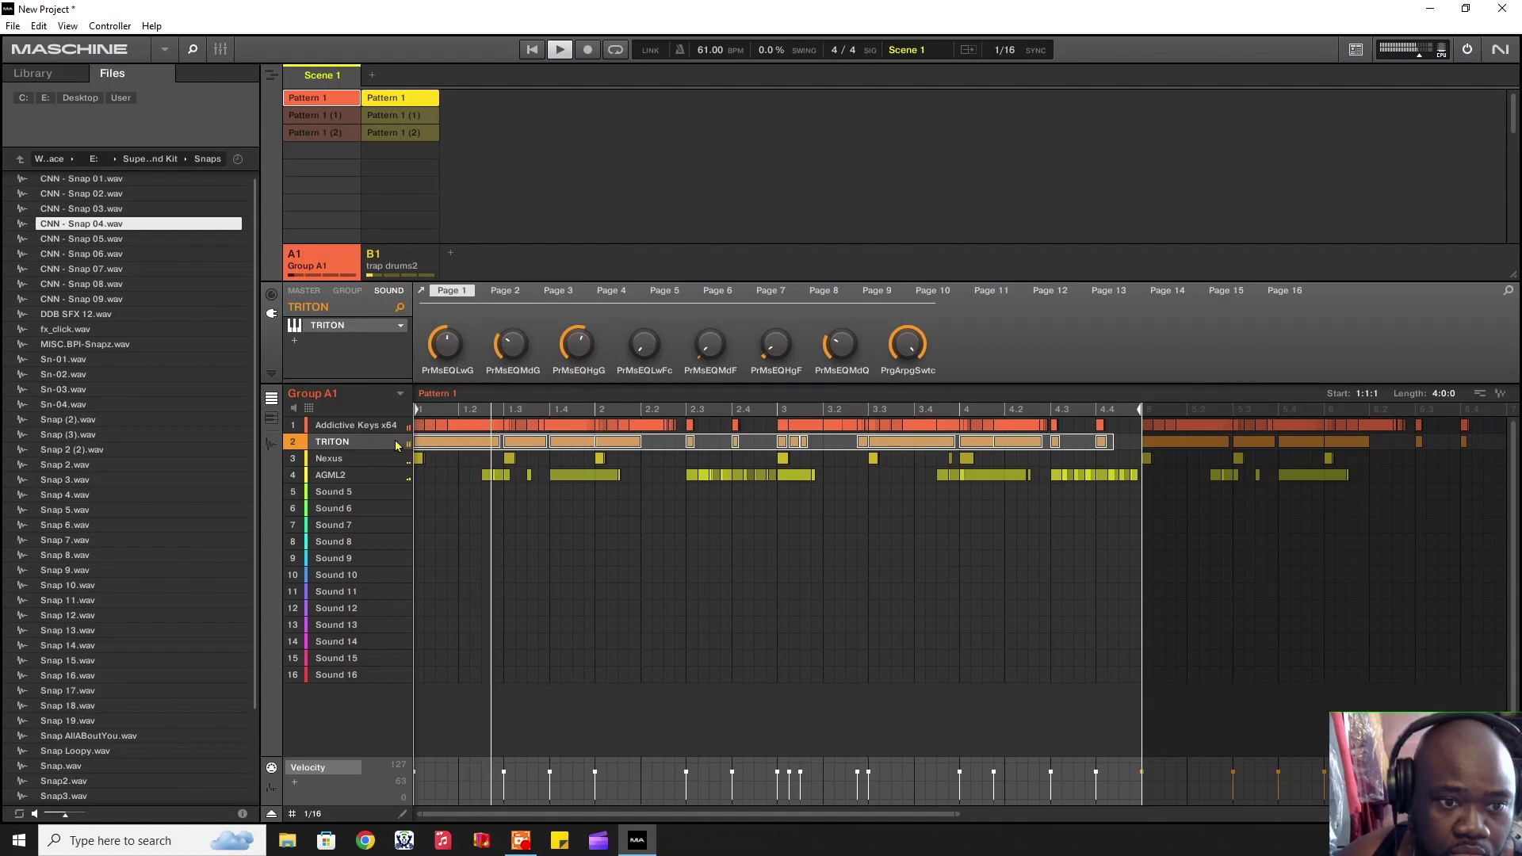
right_click(446, 479)
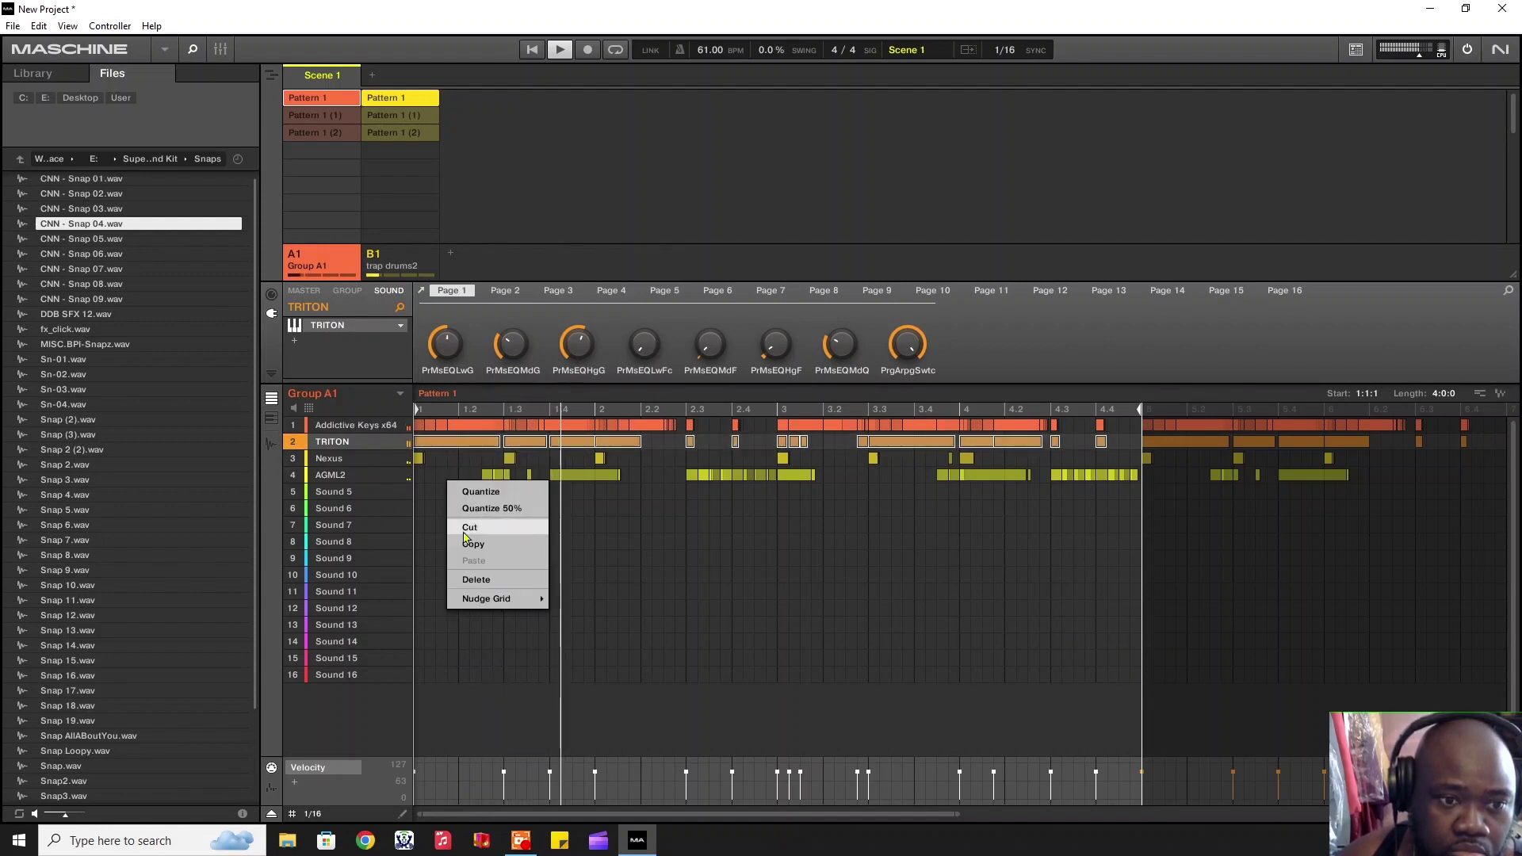
click(509, 572)
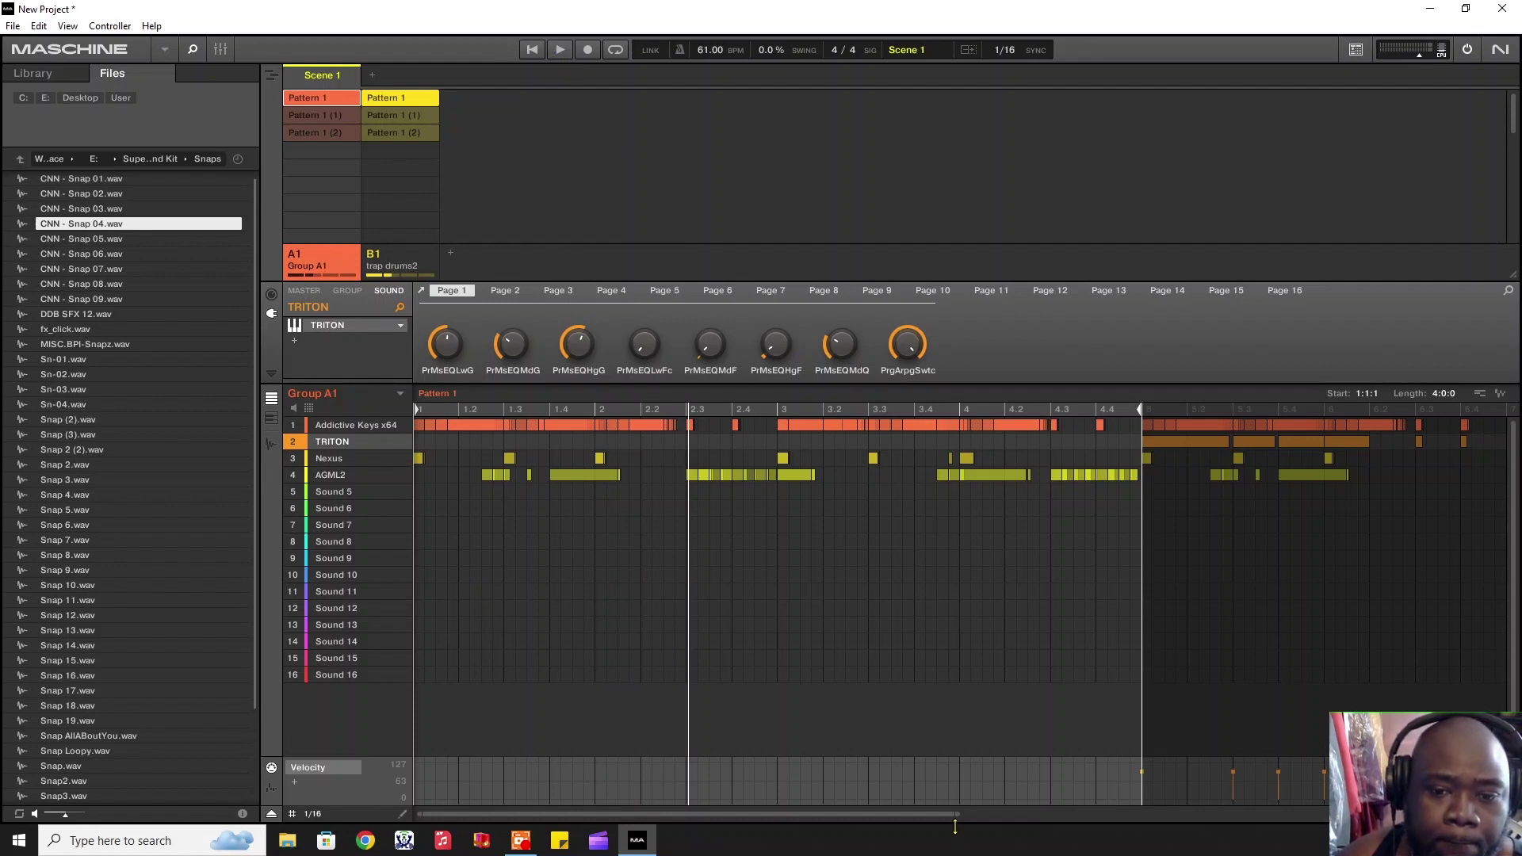
drag(954, 813, 1259, 813)
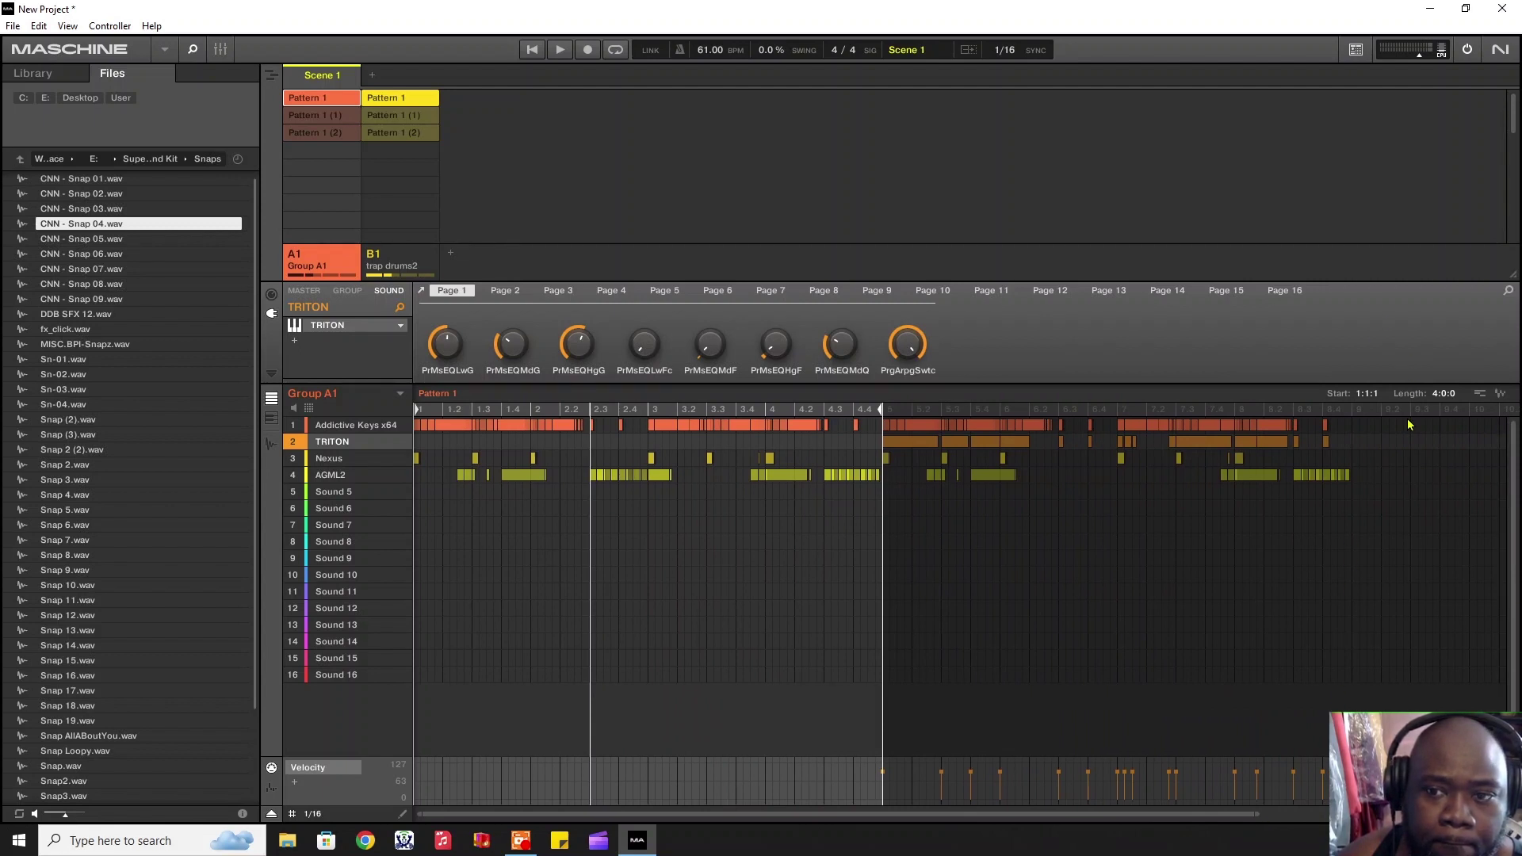
drag(1410, 425, 886, 517)
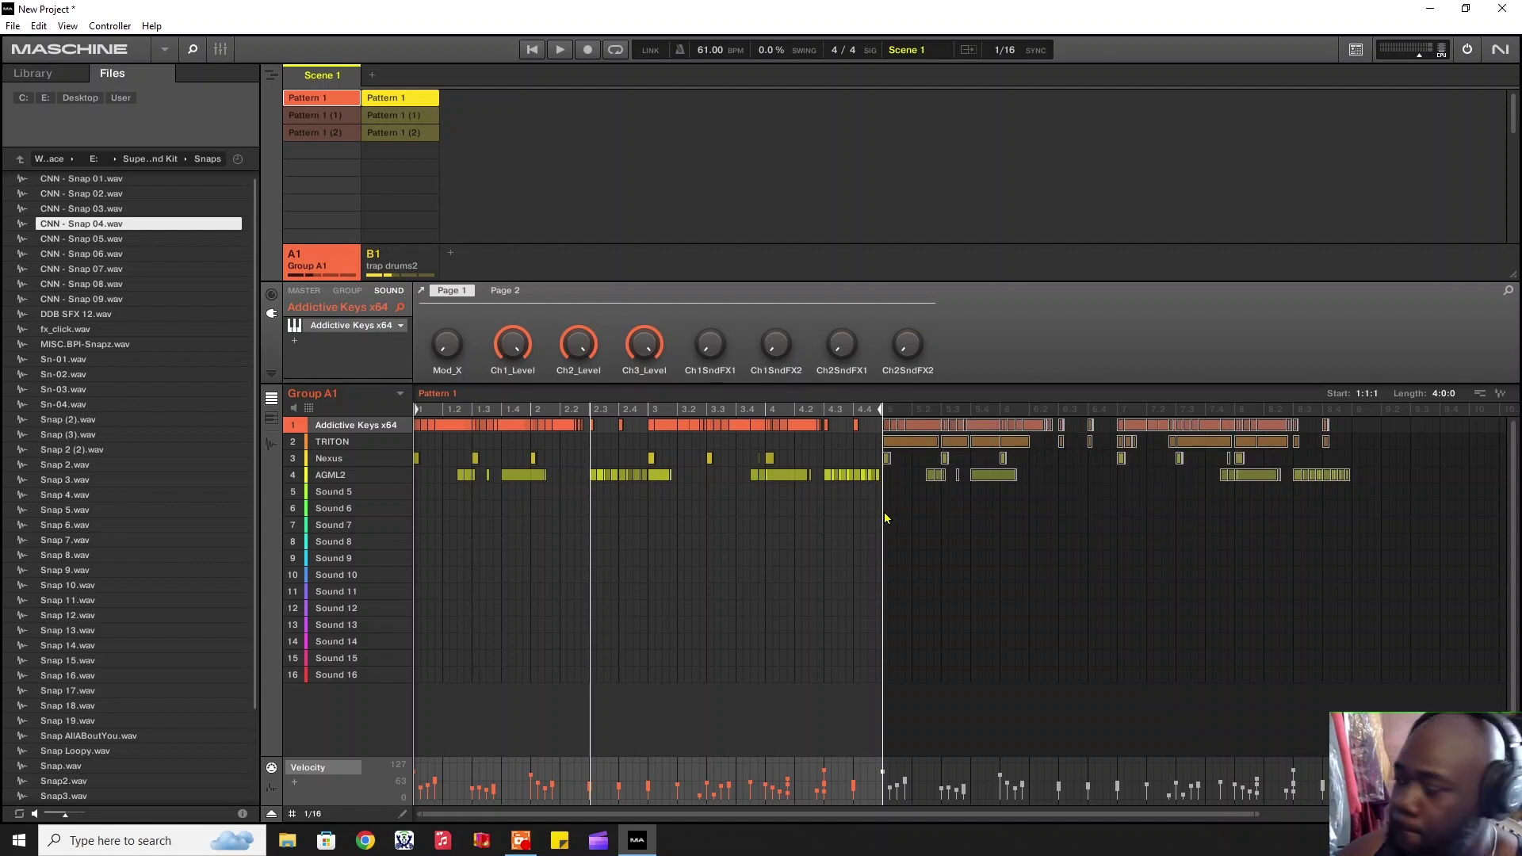
key(Delete)
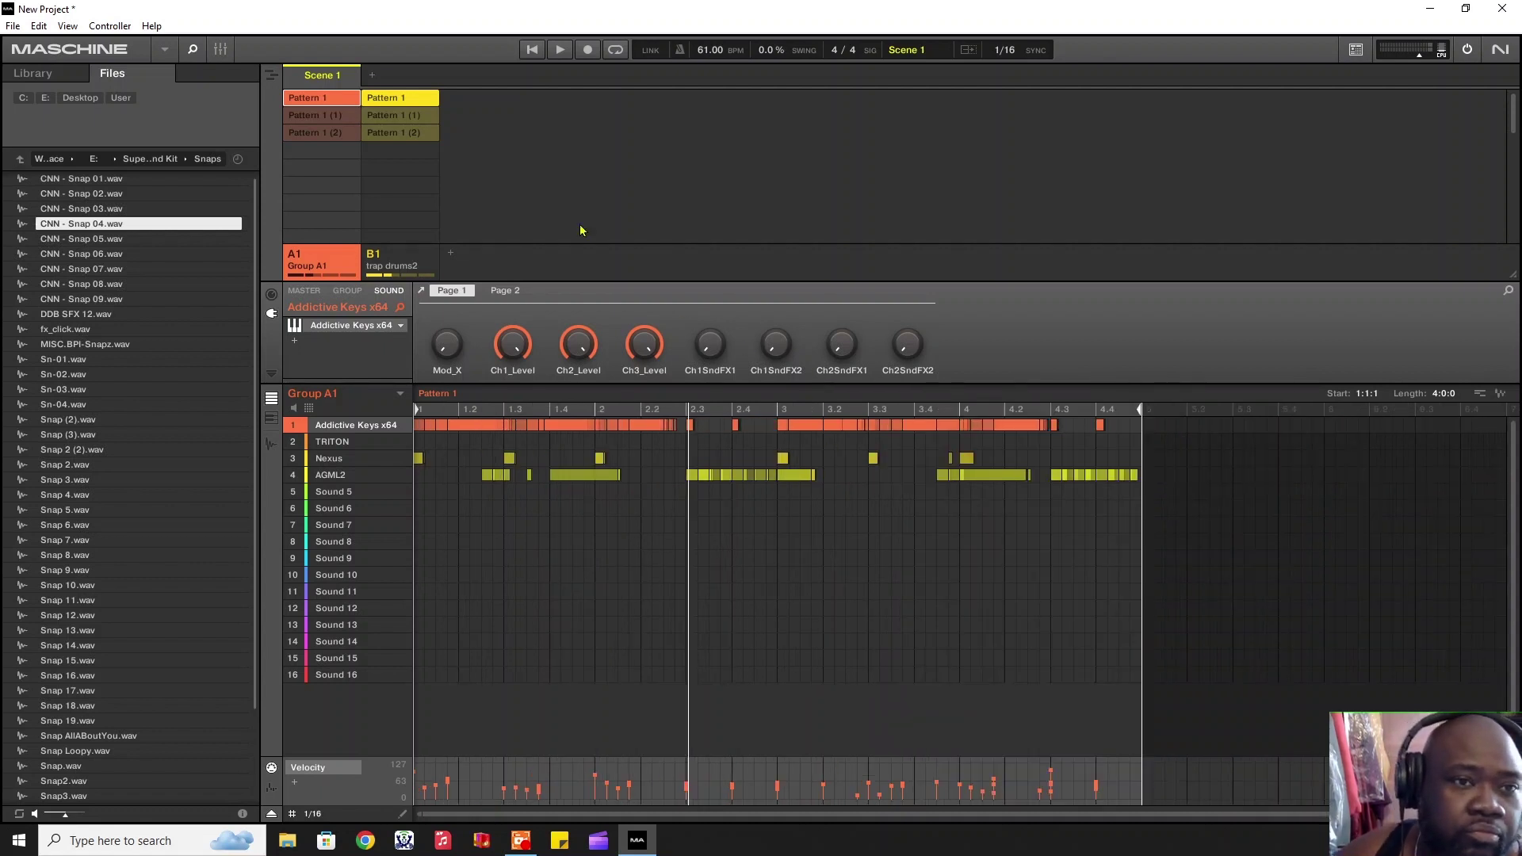
click(529, 50)
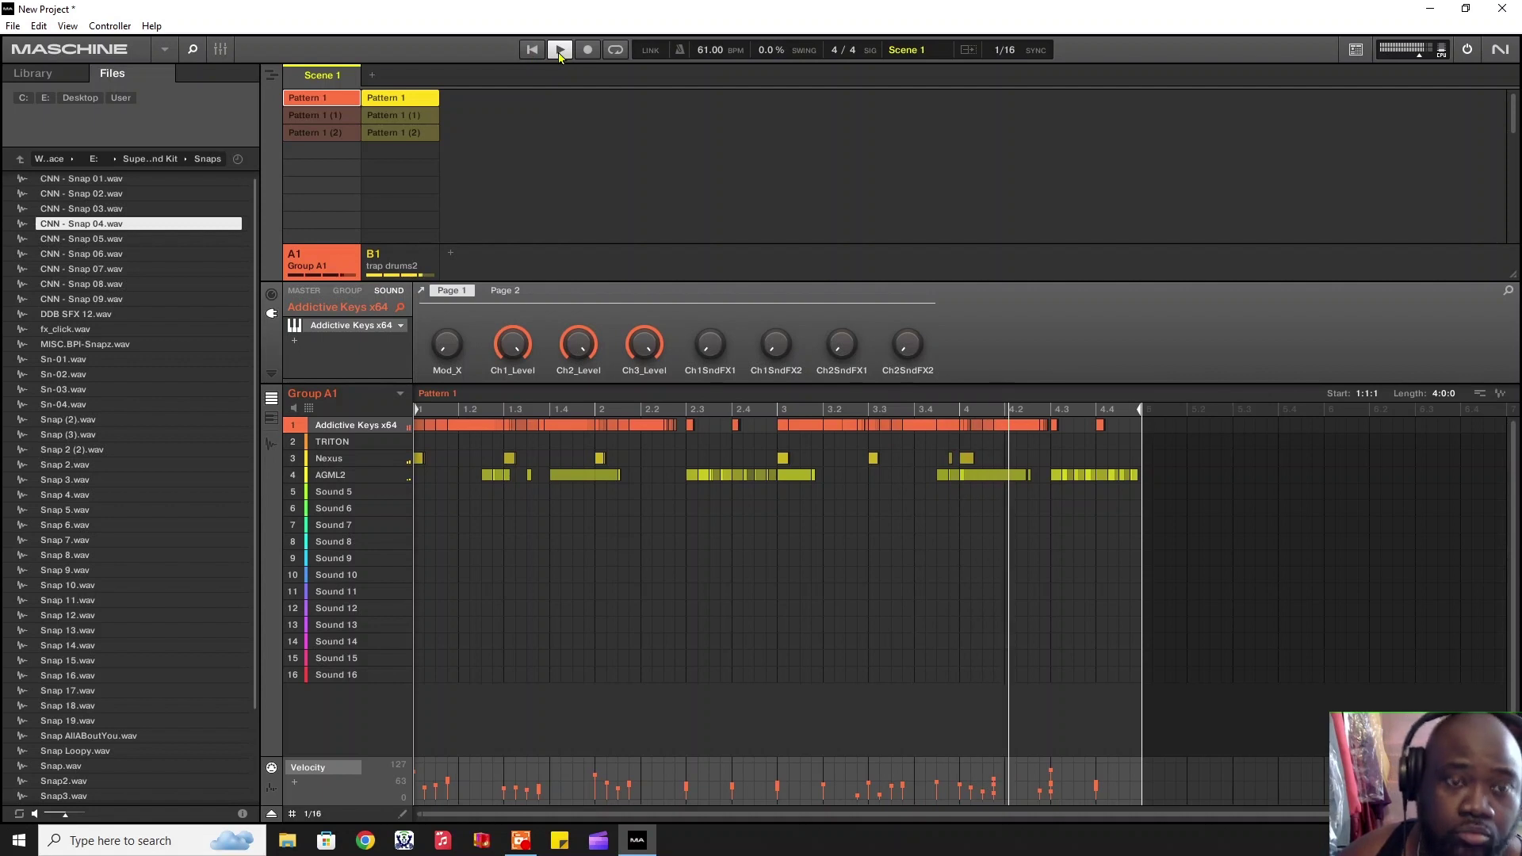
Step: Delete the drum notes in the last beat of trap drums2's Pattern 1
click(404, 258)
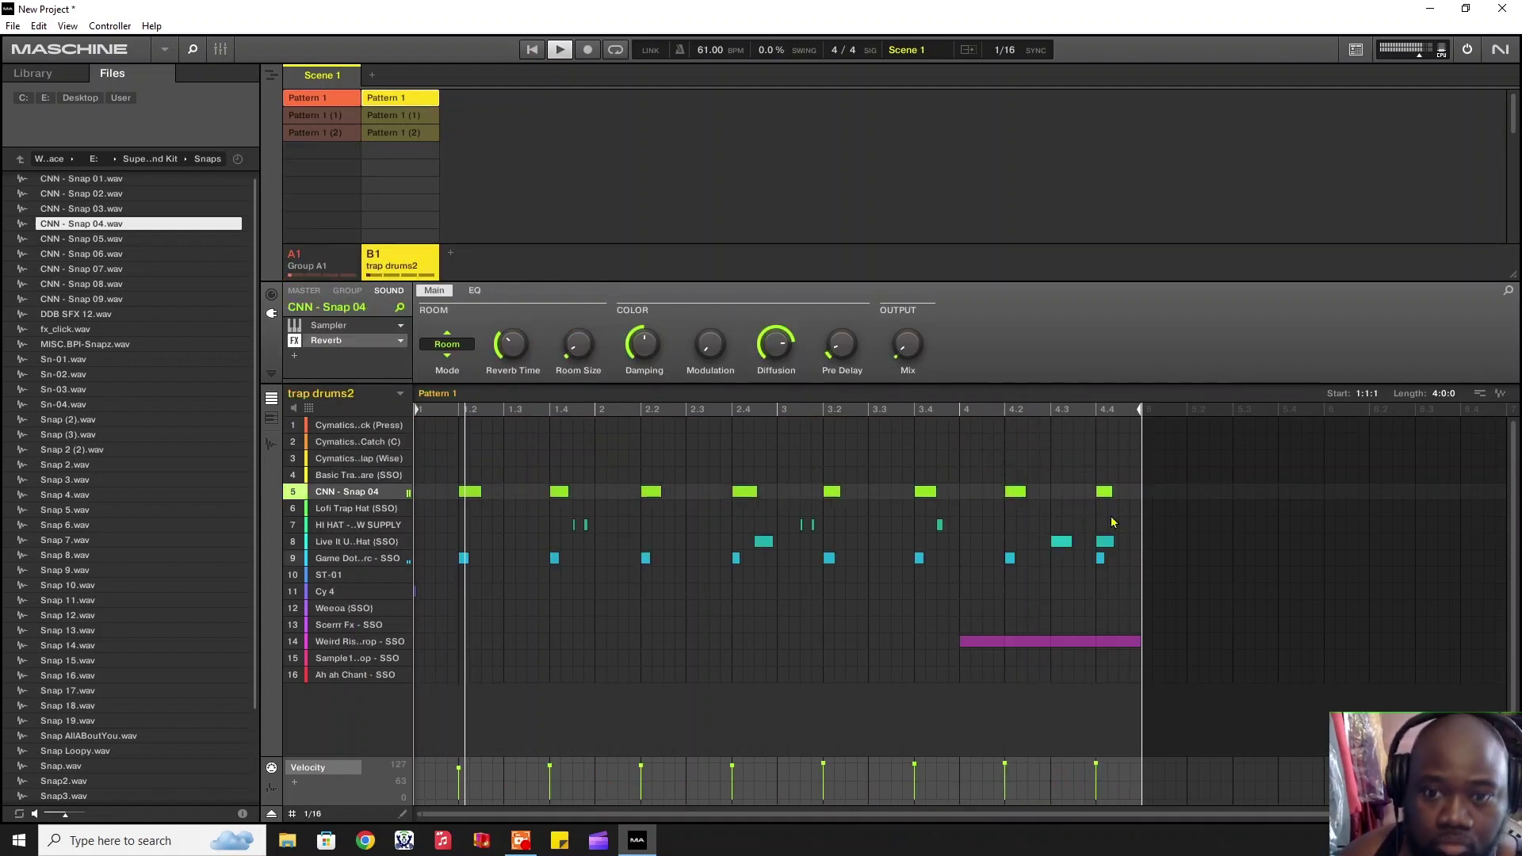
drag(1163, 472, 1000, 583)
key(Delete)
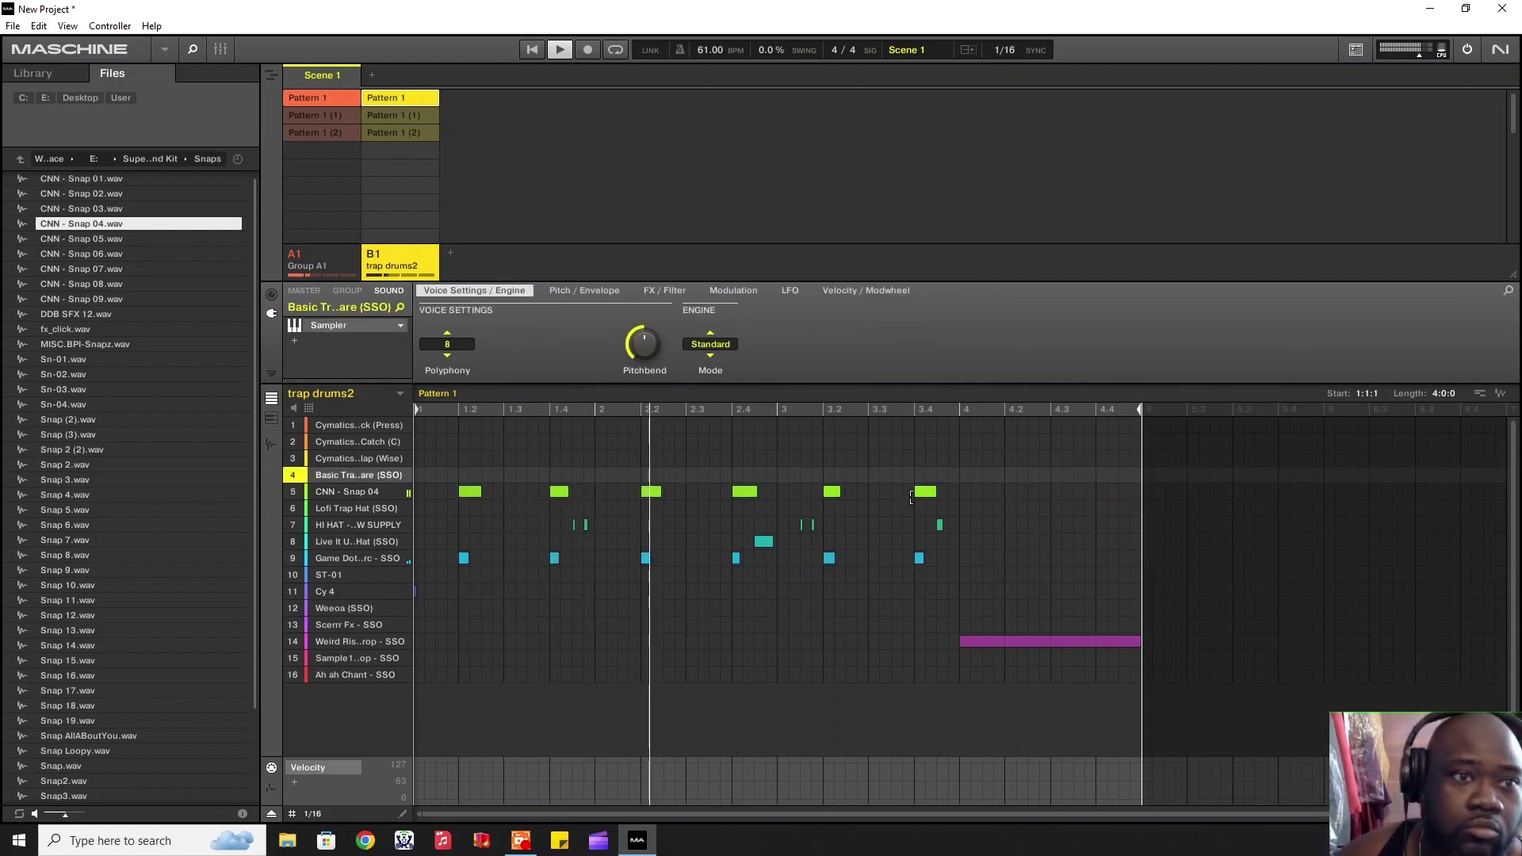
Step: Switch Group A1 and trap drums2 to Pattern 1 (1) and restart playback
click(322, 116)
click(389, 119)
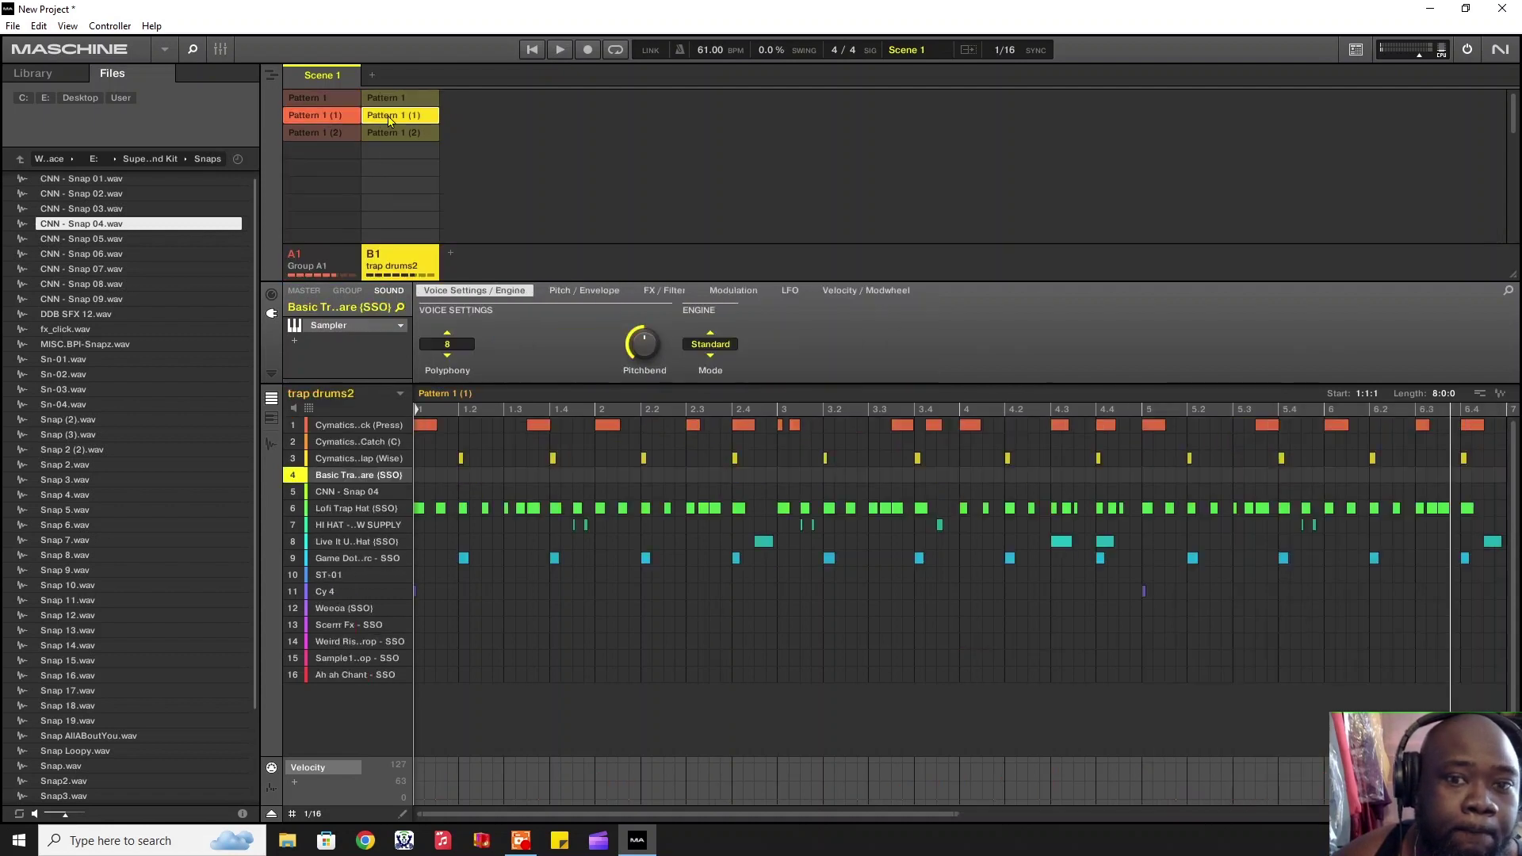
click(532, 50)
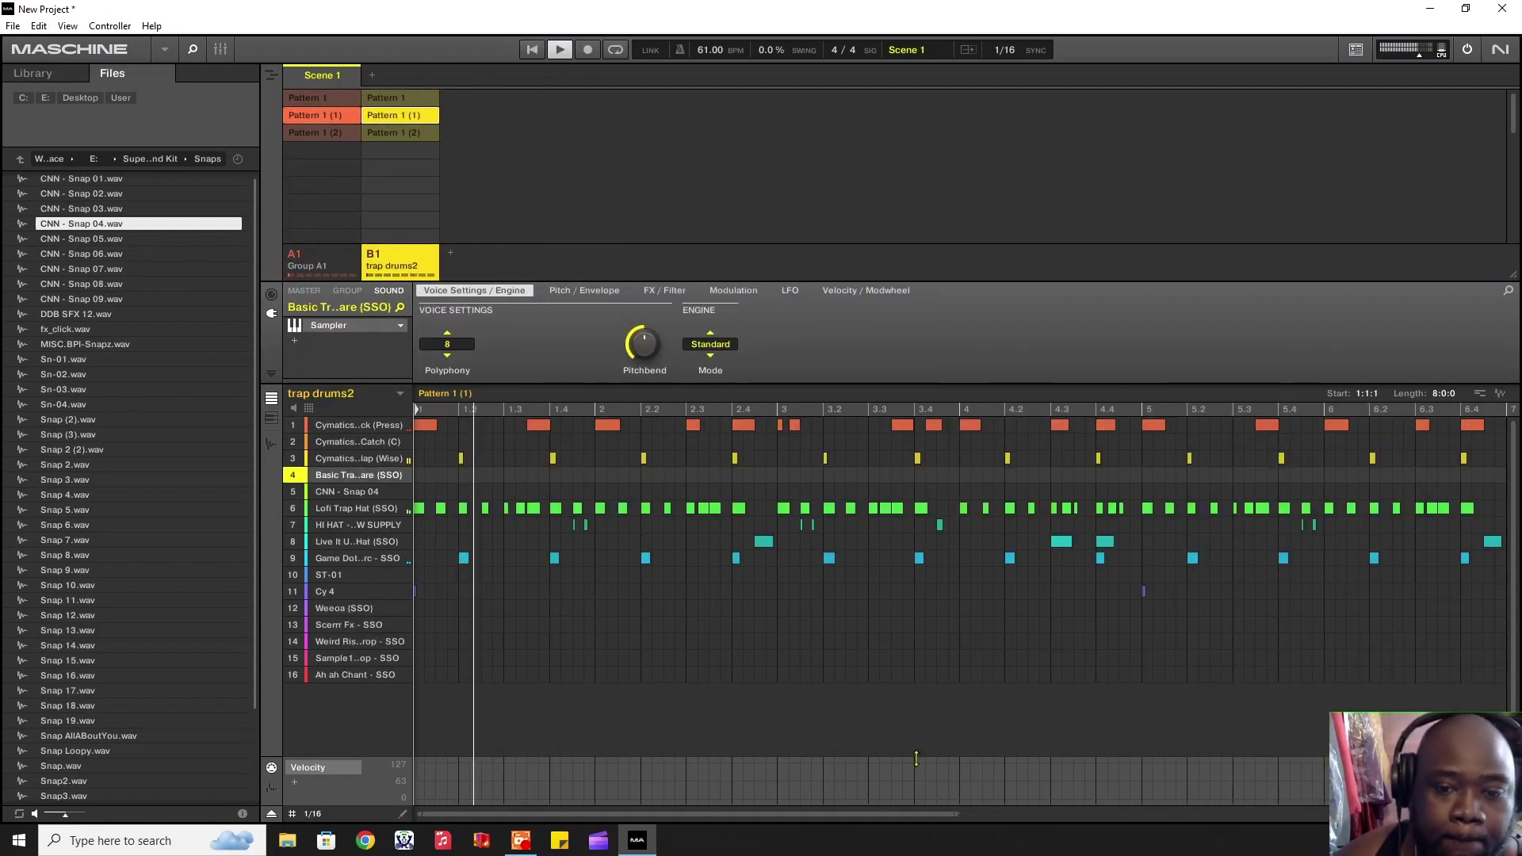
drag(959, 814, 1292, 815)
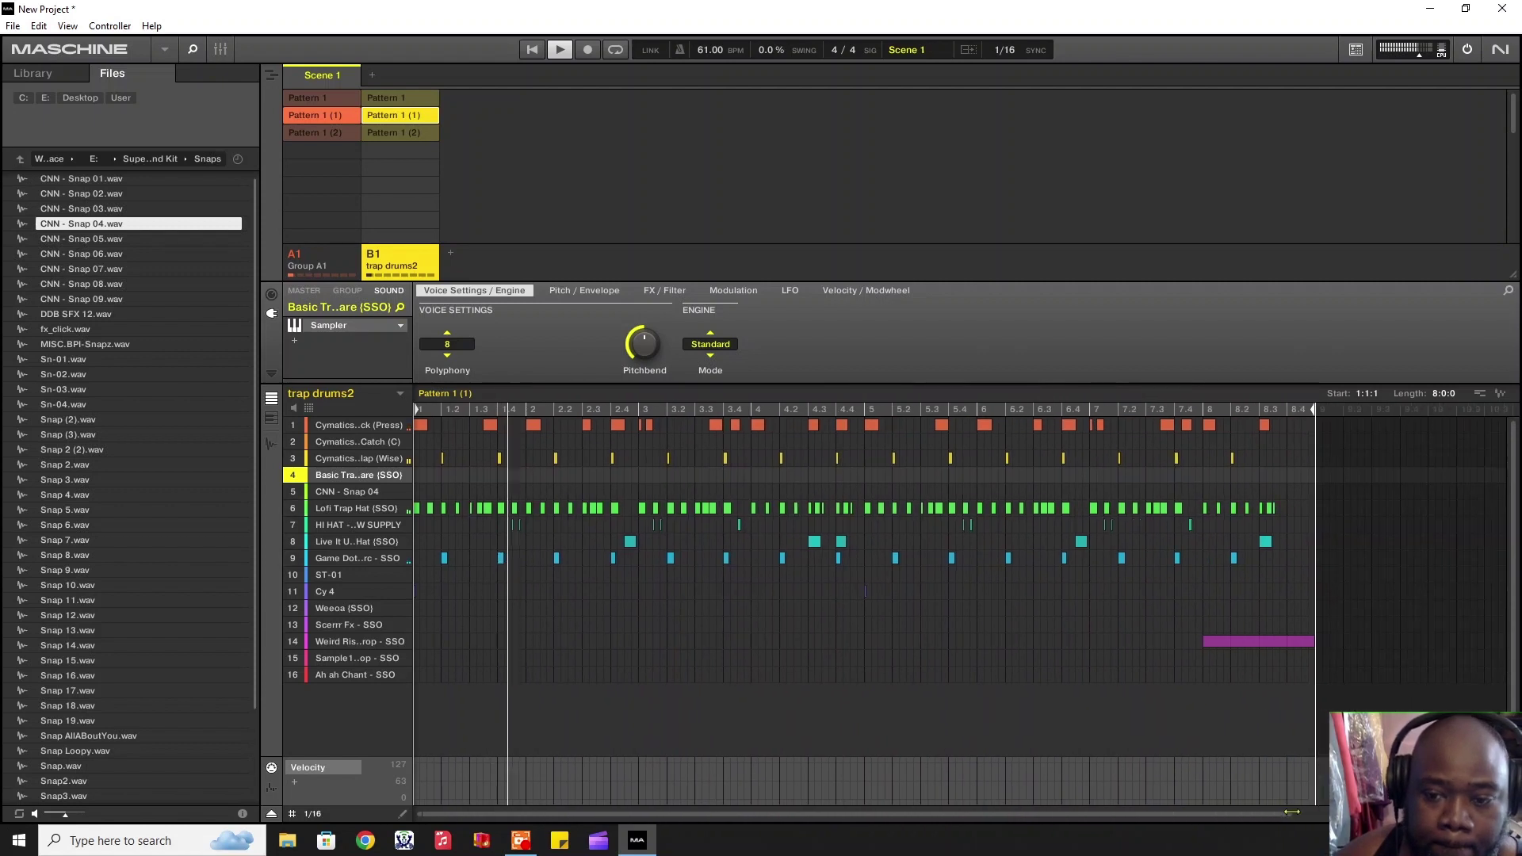
Step: Mute the Lofi Trap Hat, delete all its notes, and select the clap notes in row 3
click(293, 509)
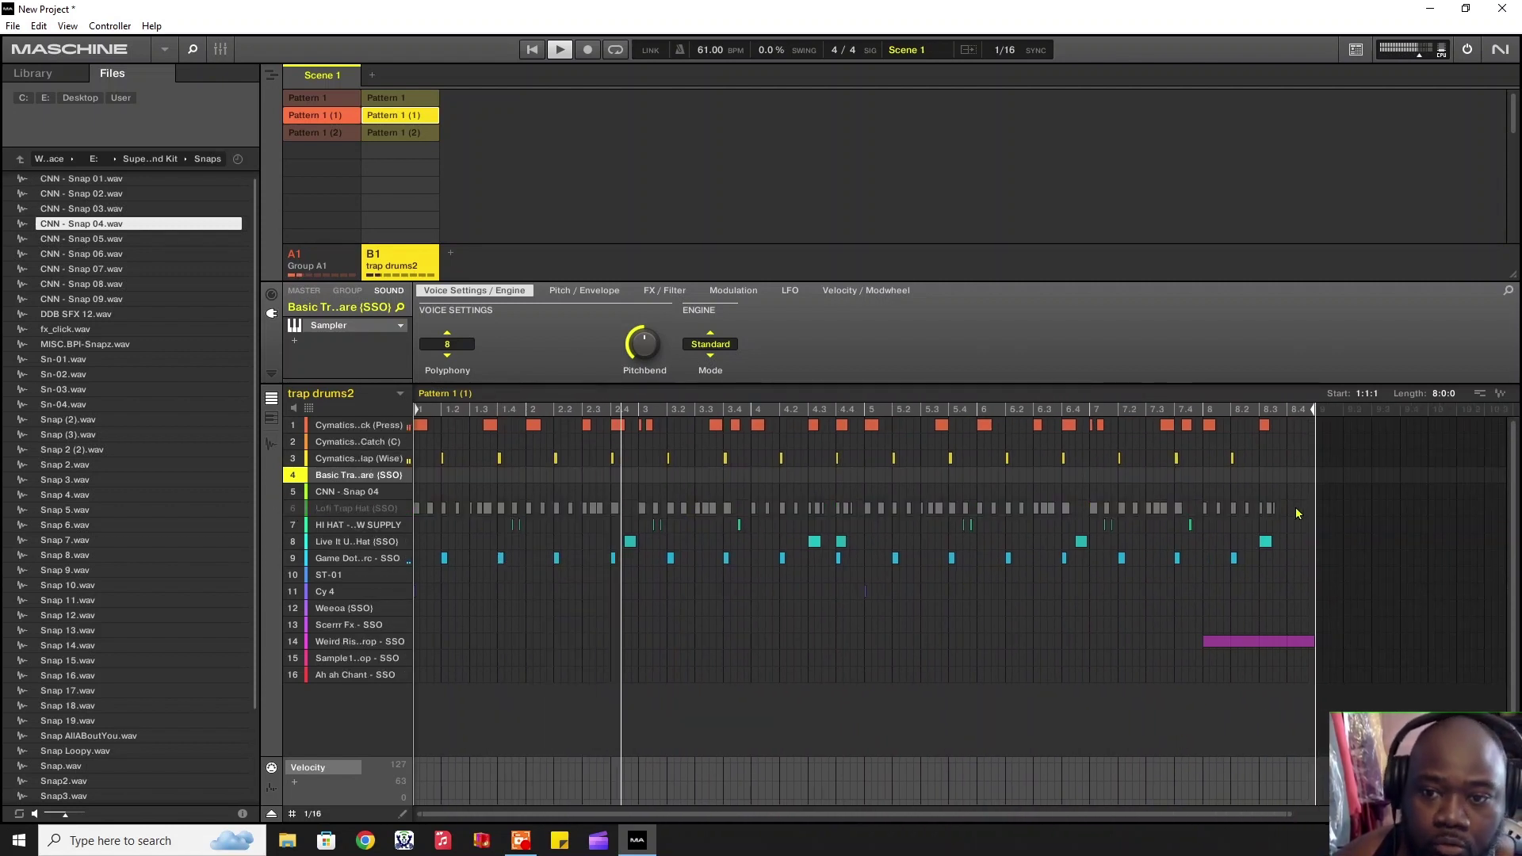
drag(1298, 516, 413, 491)
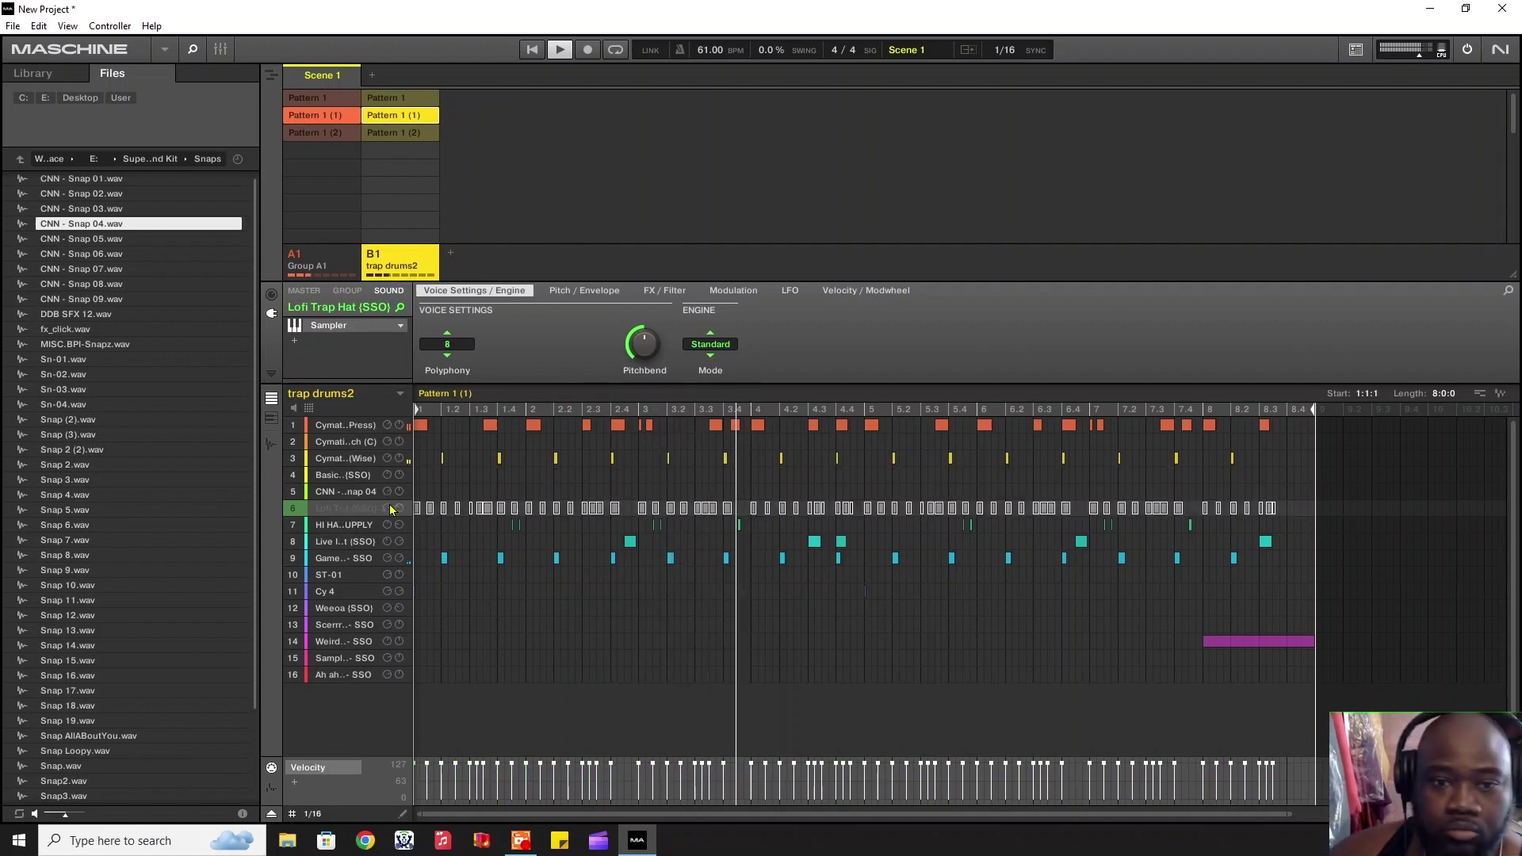
key(Delete)
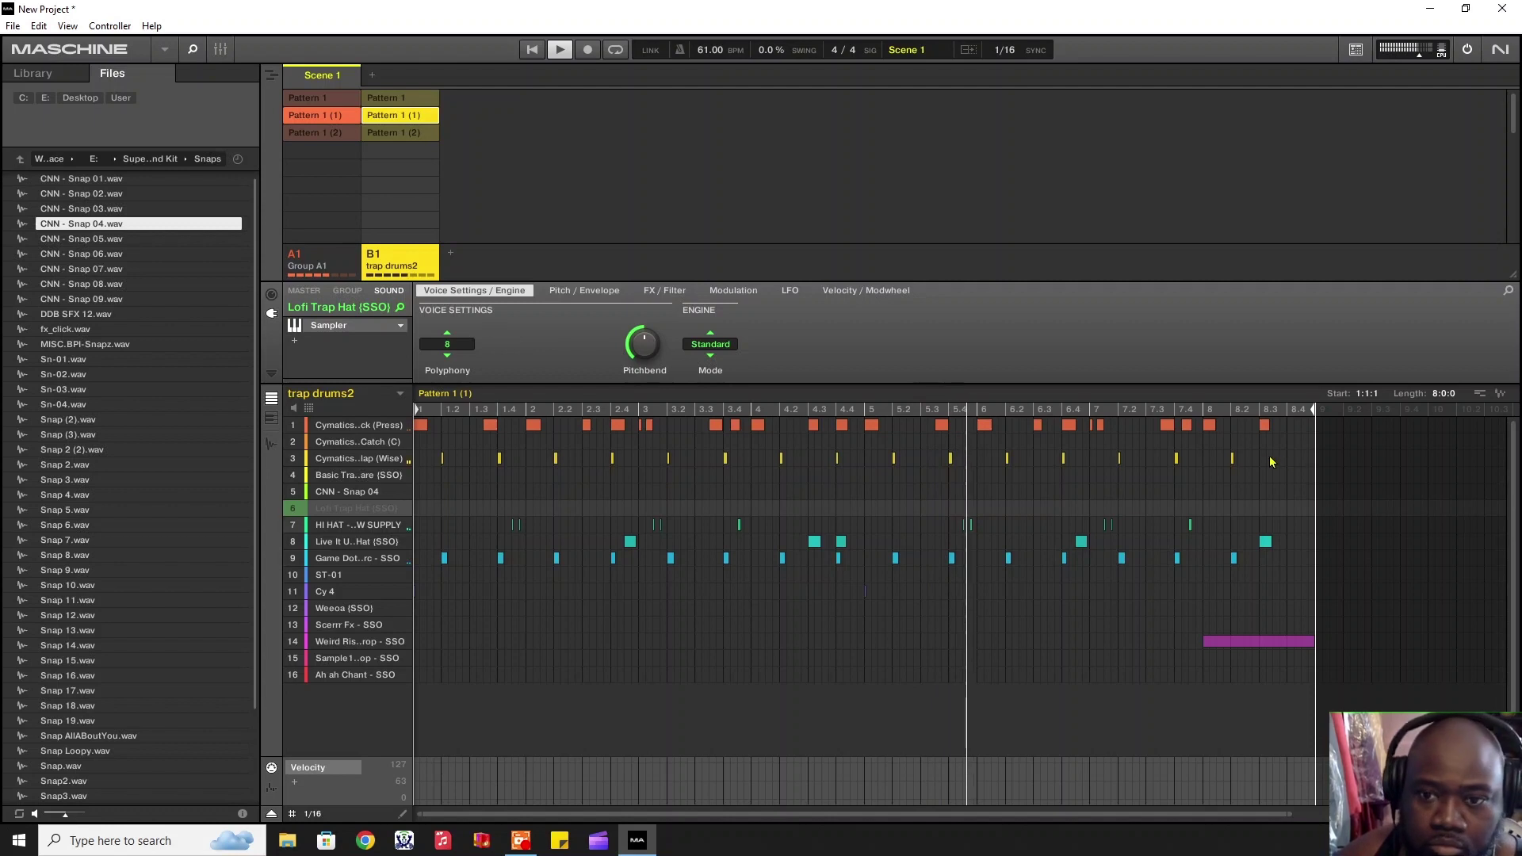
drag(1252, 465, 439, 462)
Step: Copy the clap rhythm and paste it into the CNN - Snap 04 row
right_click(432, 464)
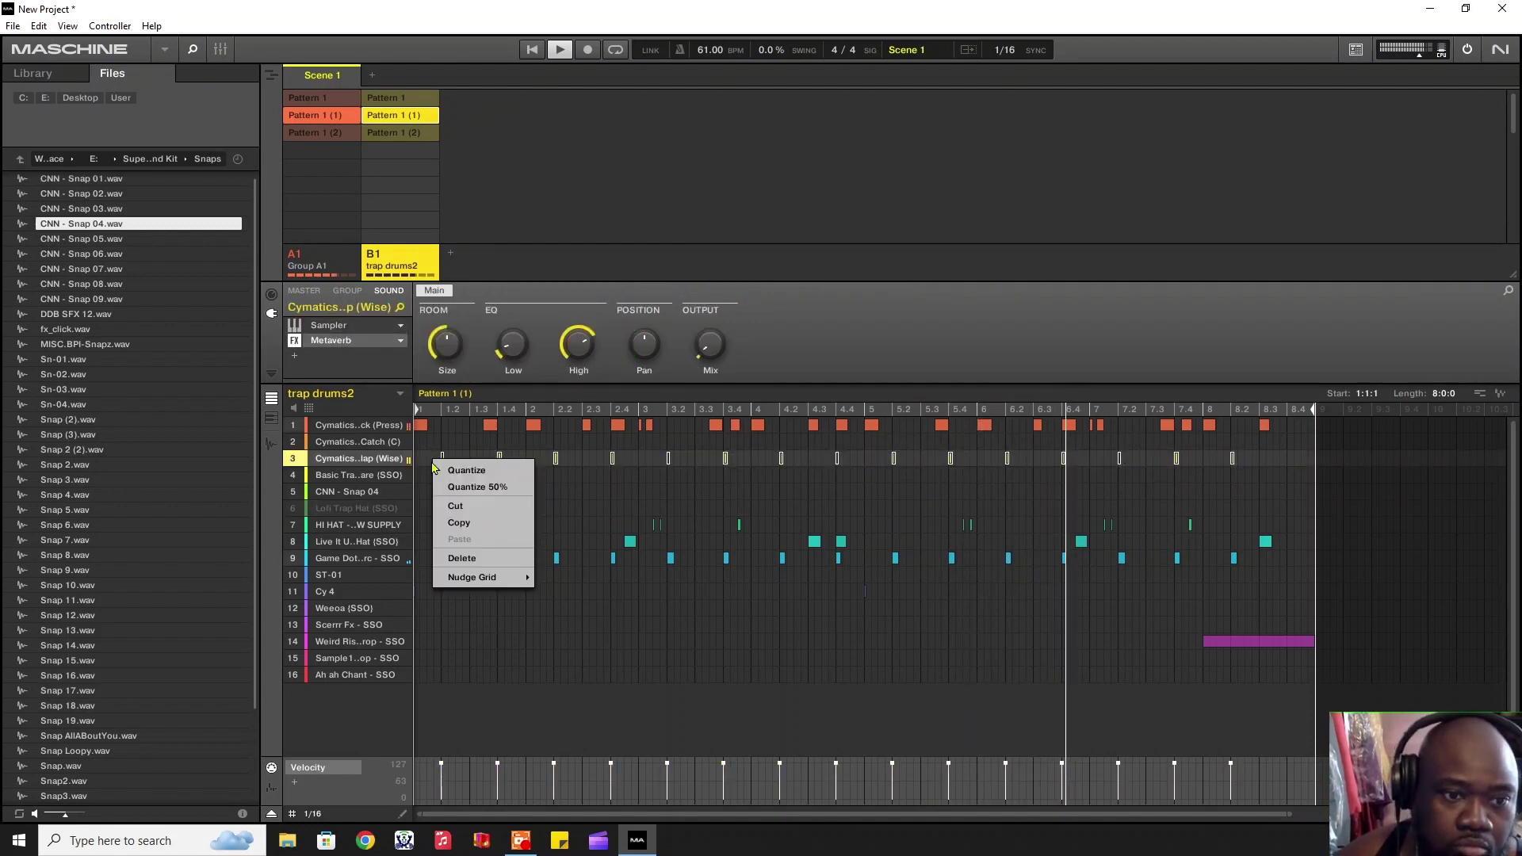
click(453, 525)
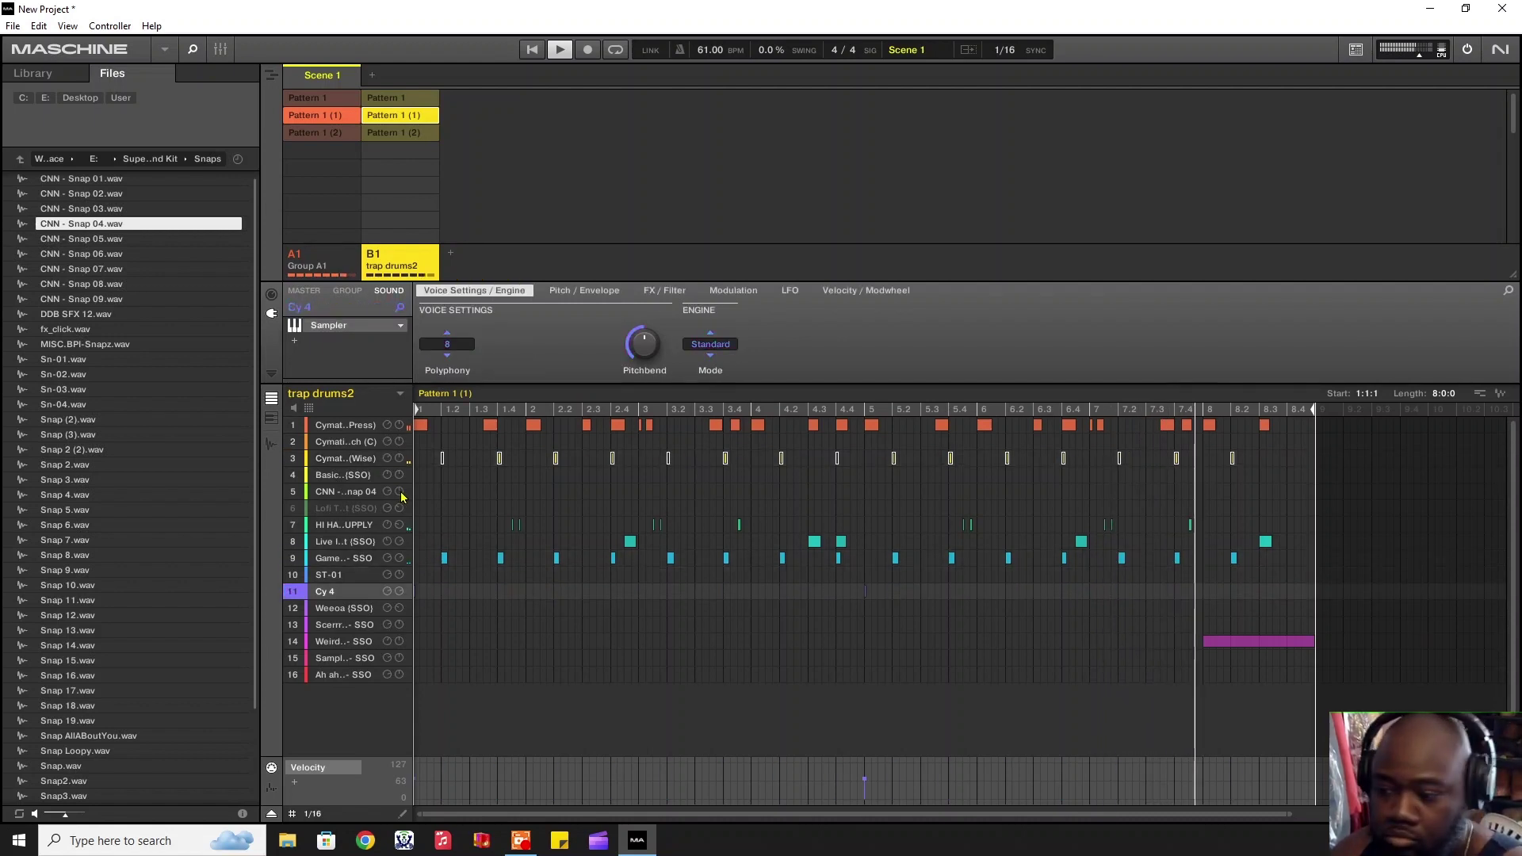
click(402, 496)
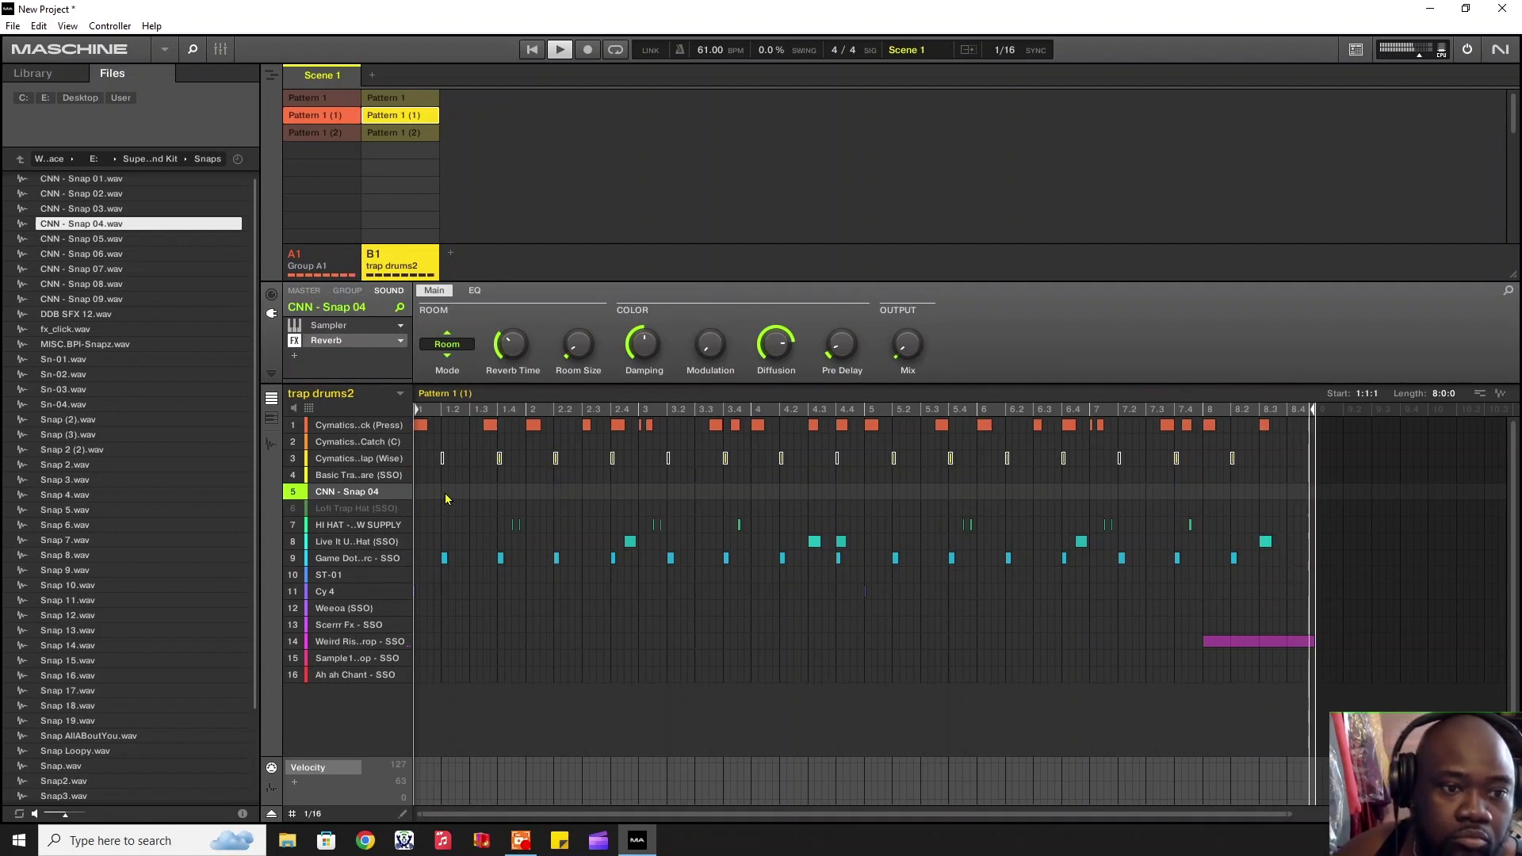
right_click(445, 493)
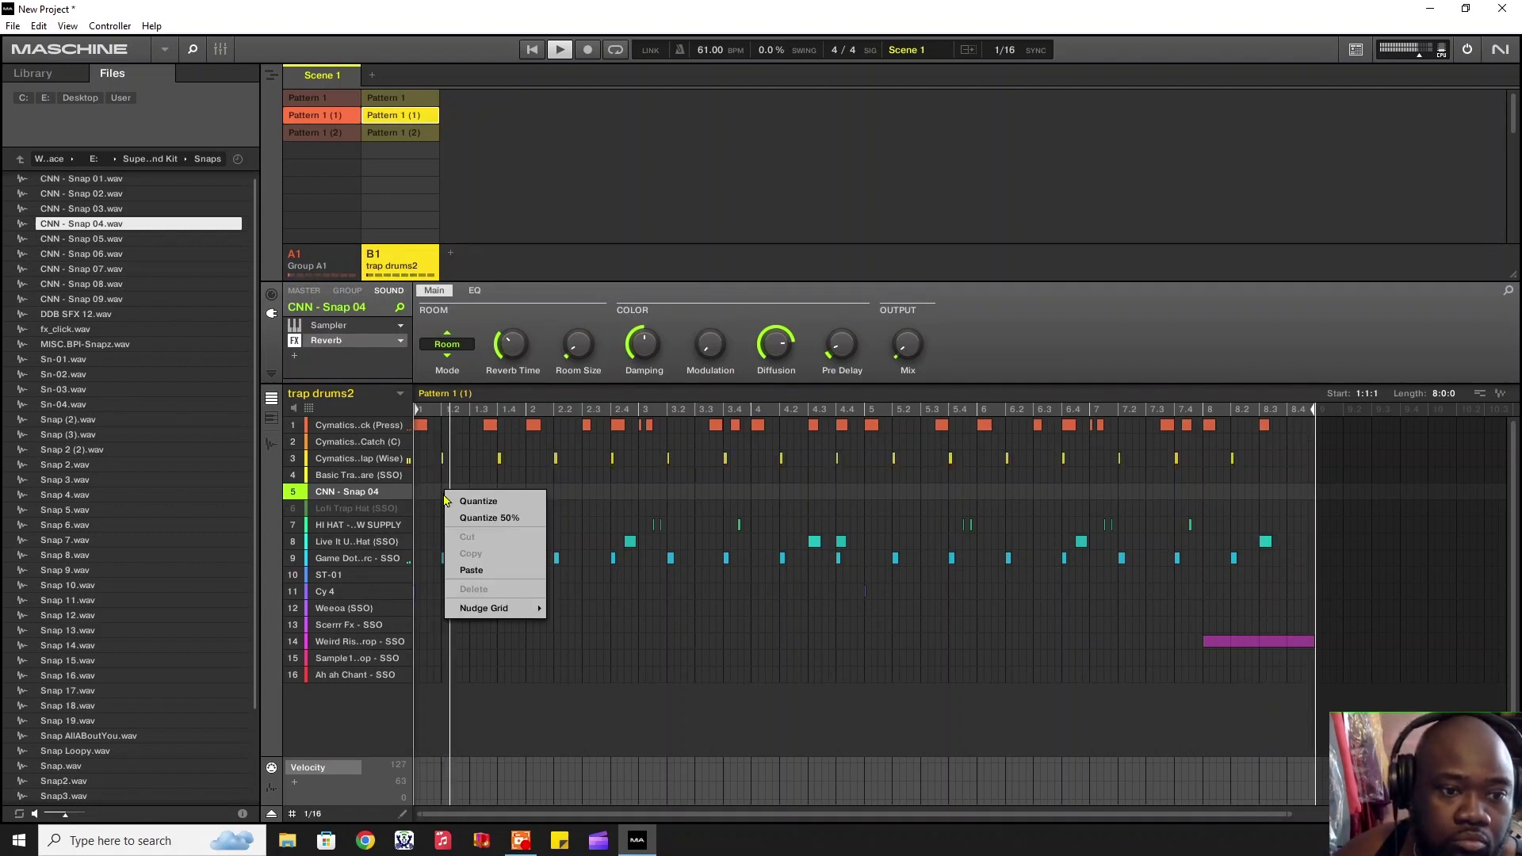
click(471, 570)
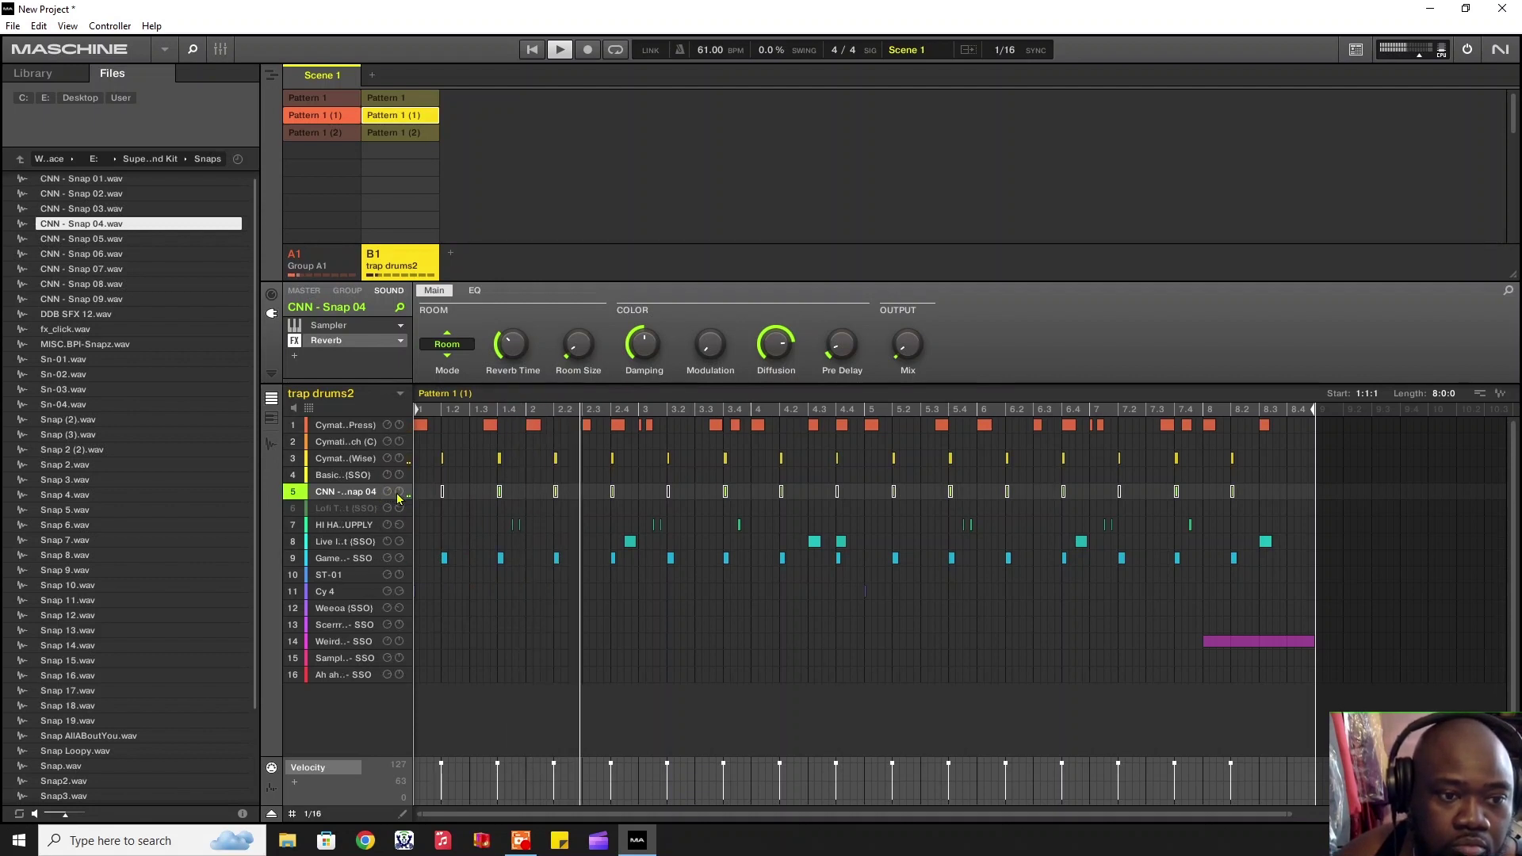
Step: Unmute the Lofi Trap Hat and delete the kick notes from bar 5.3 onward
click(293, 509)
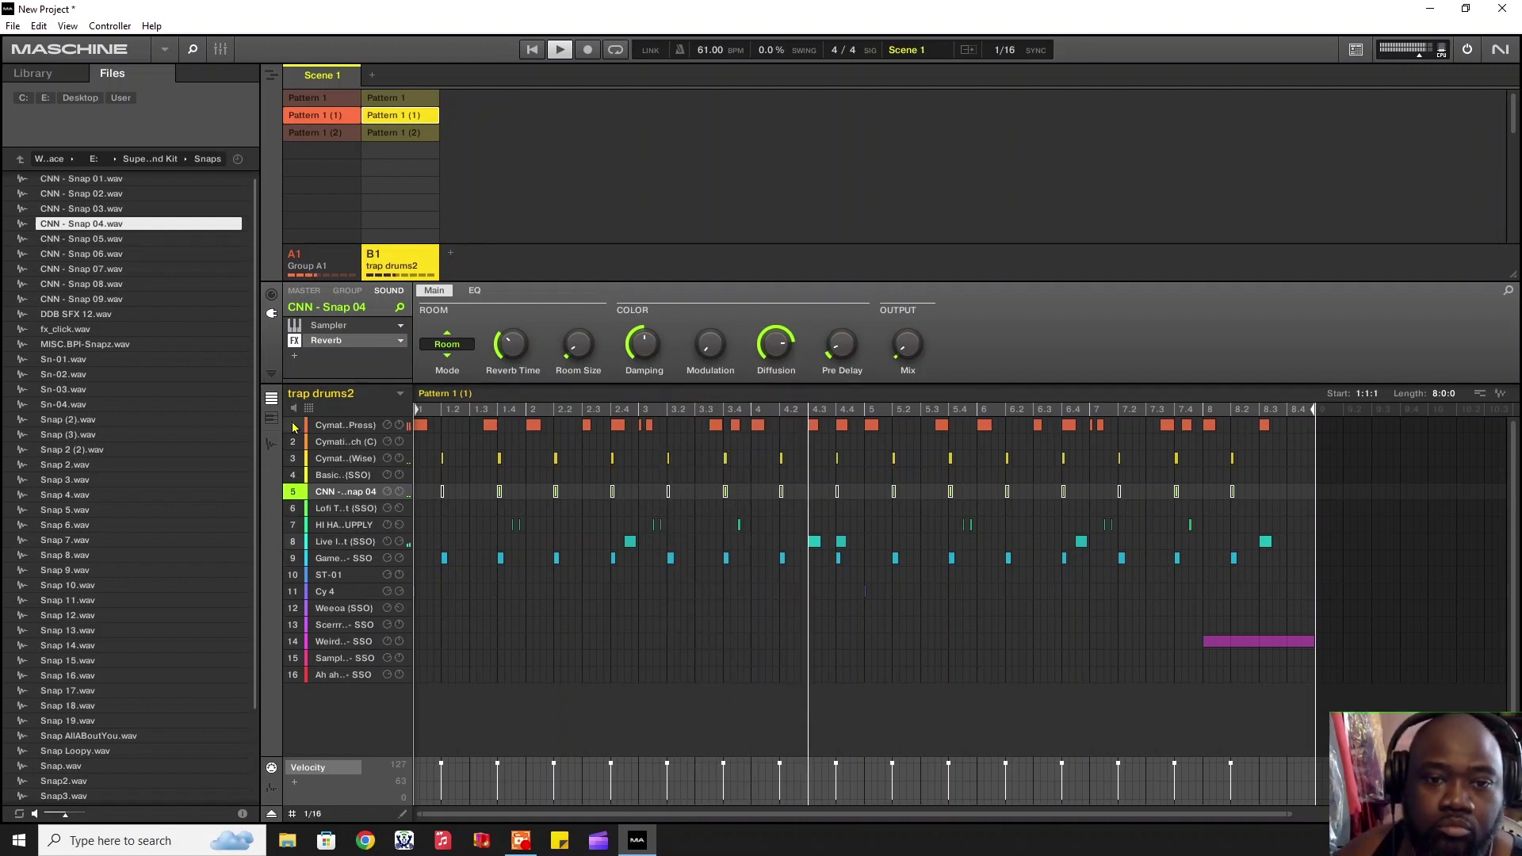
click(292, 427)
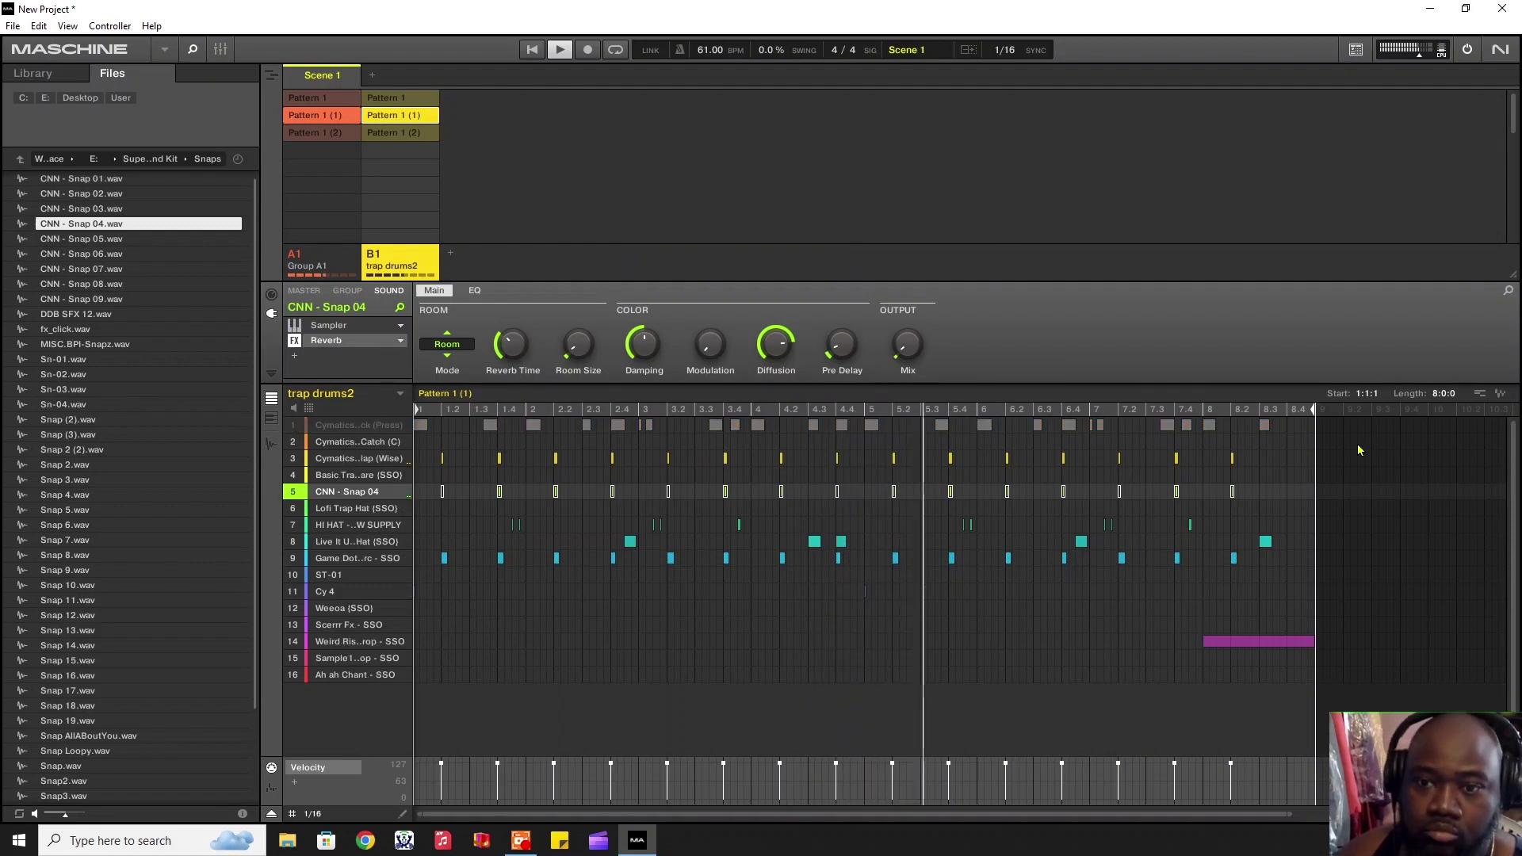
drag(1282, 430, 913, 421)
key(Delete)
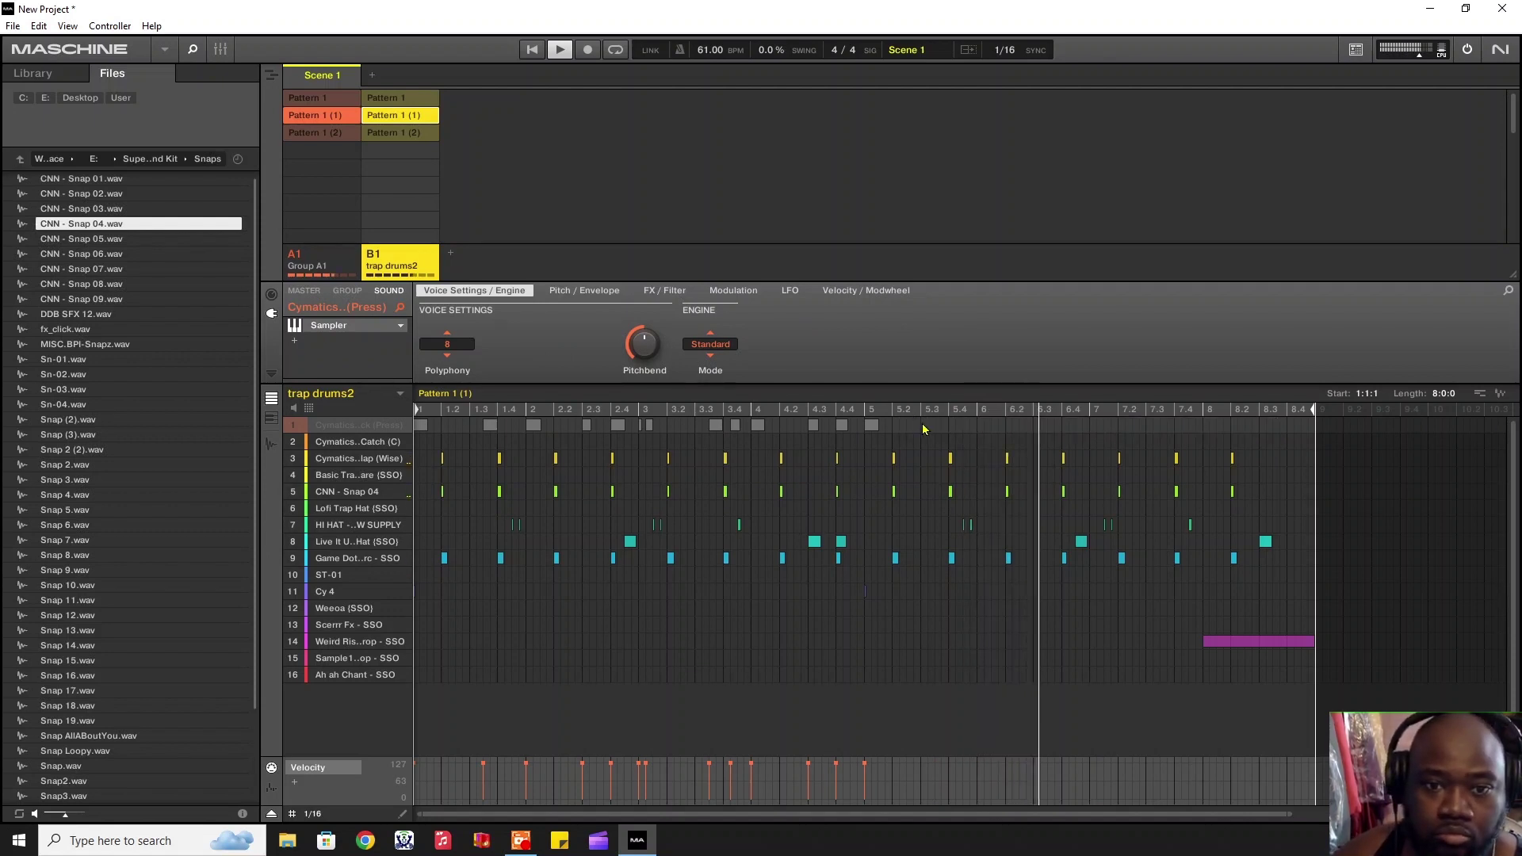
Step: Delete the last two clap notes and unmute the kick in row 1
click(291, 460)
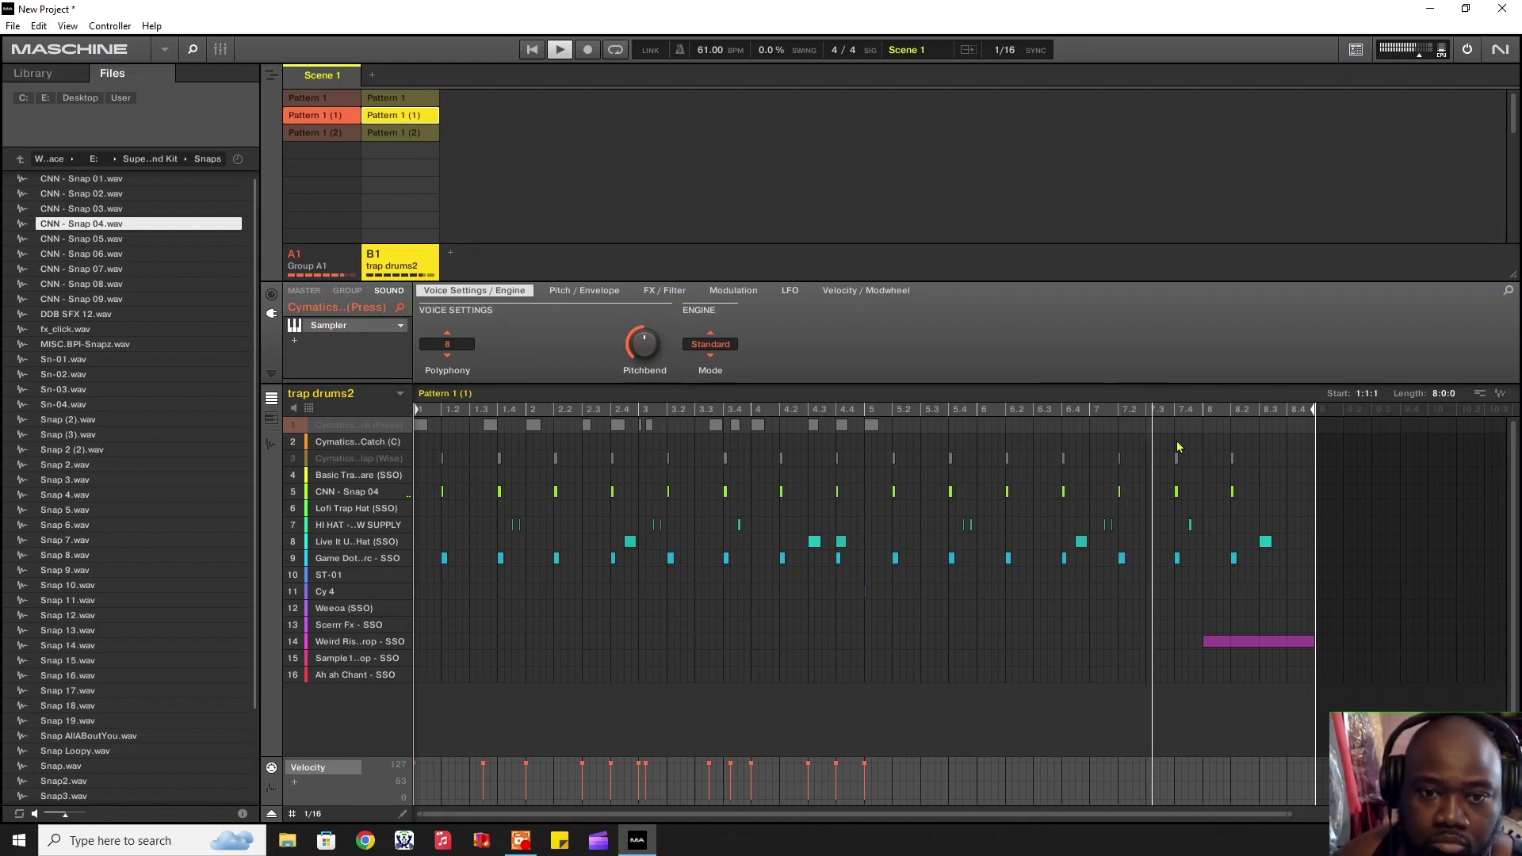
click(291, 460)
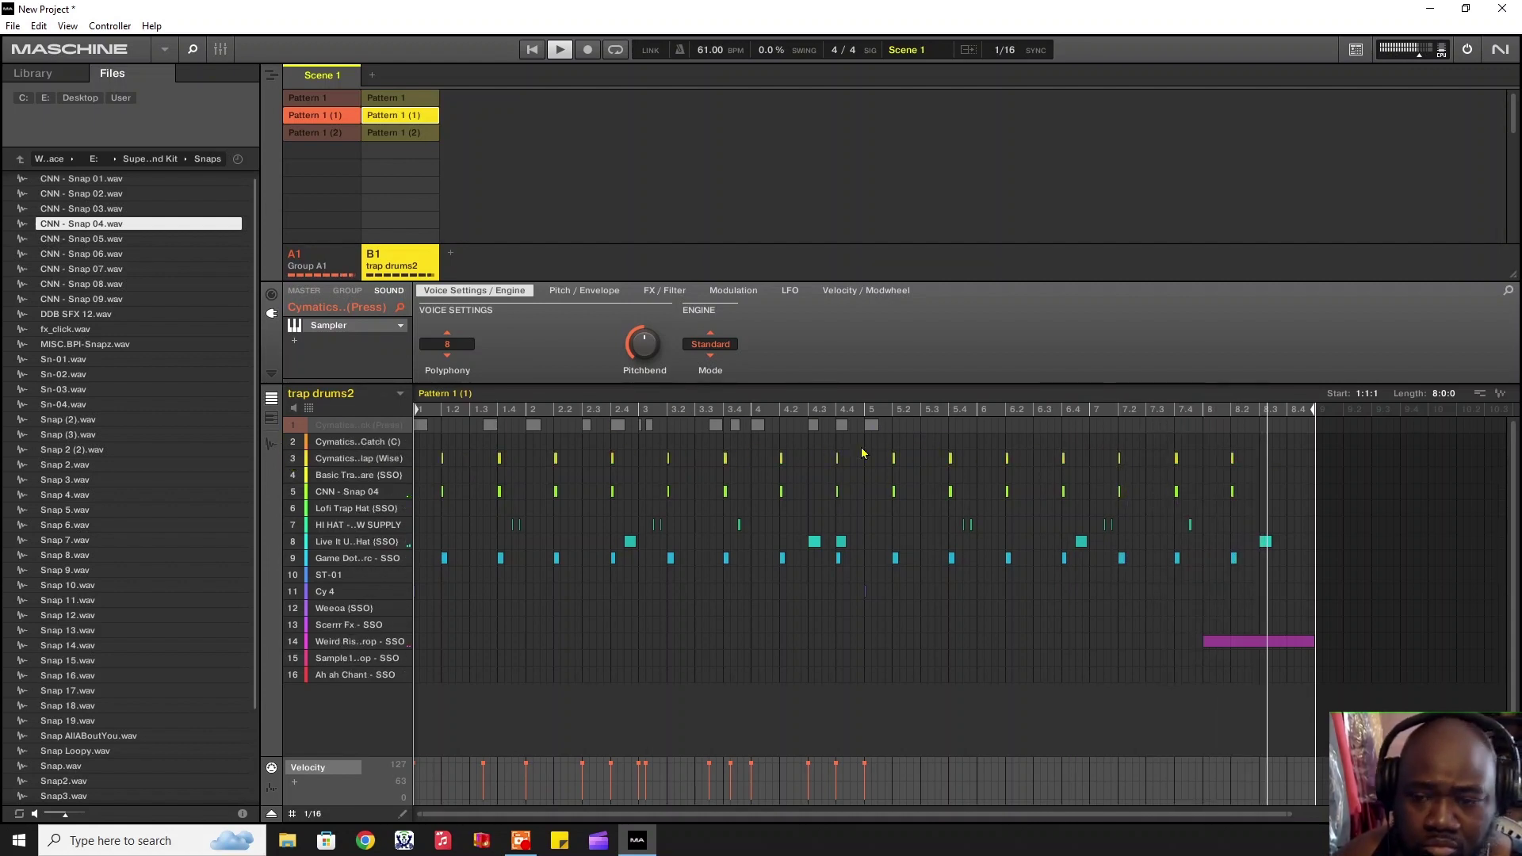
drag(1265, 467, 1168, 464)
key(Delete)
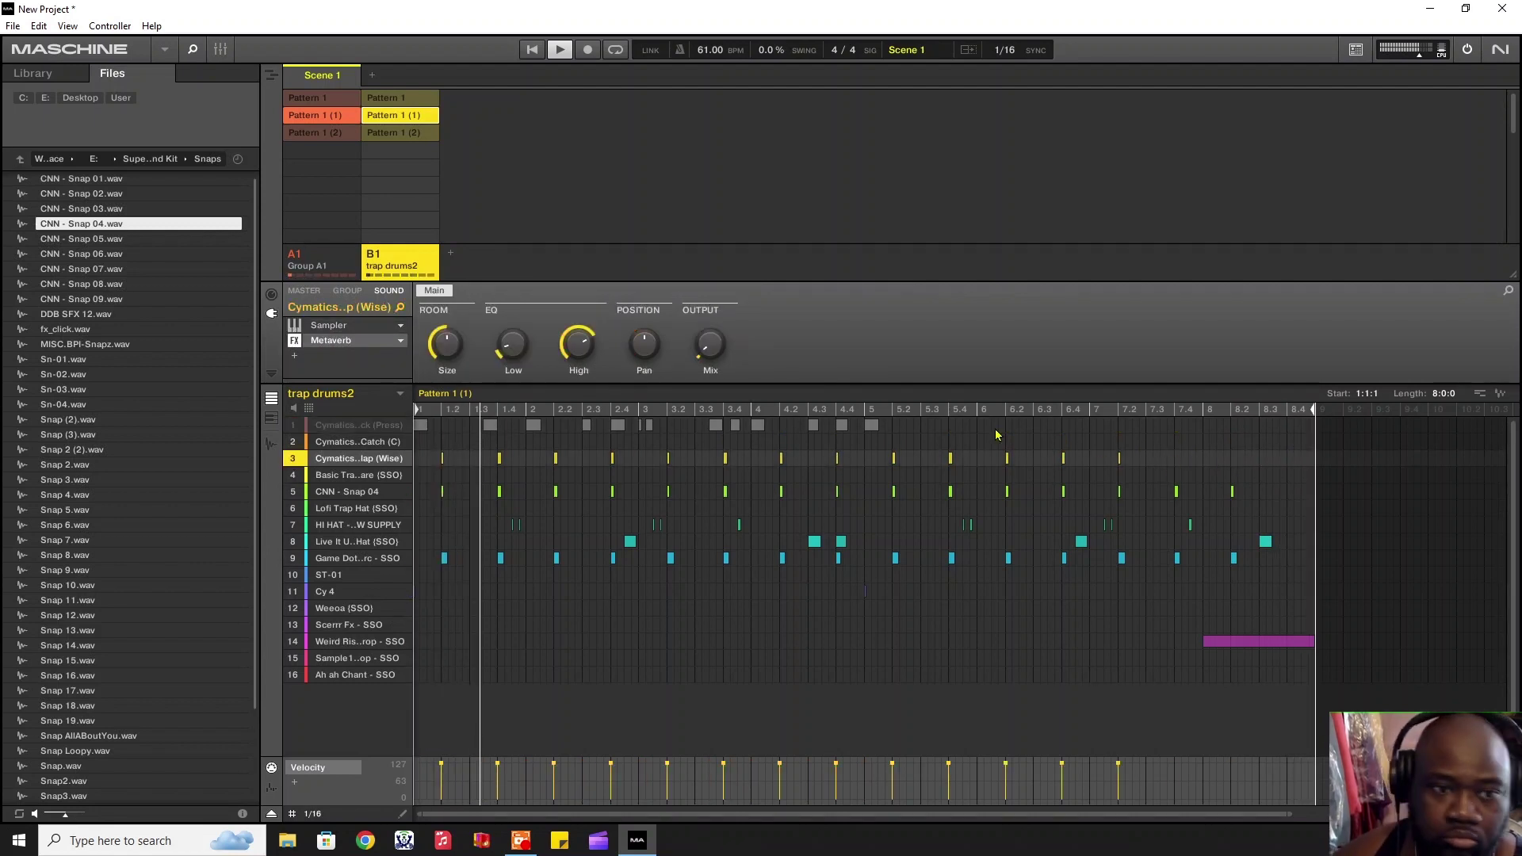
mouse_move(392, 450)
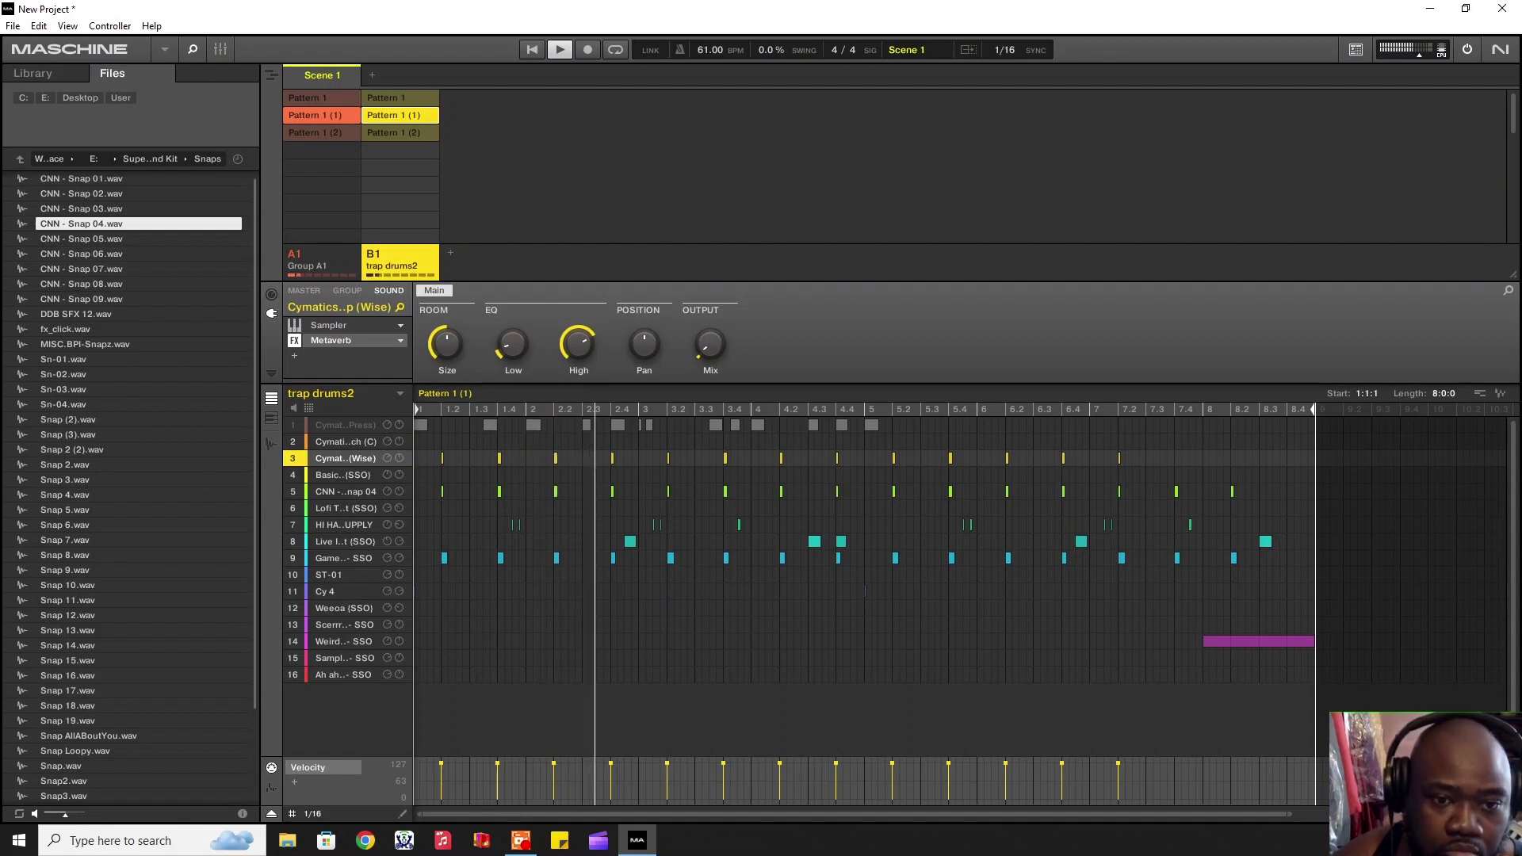
click(293, 426)
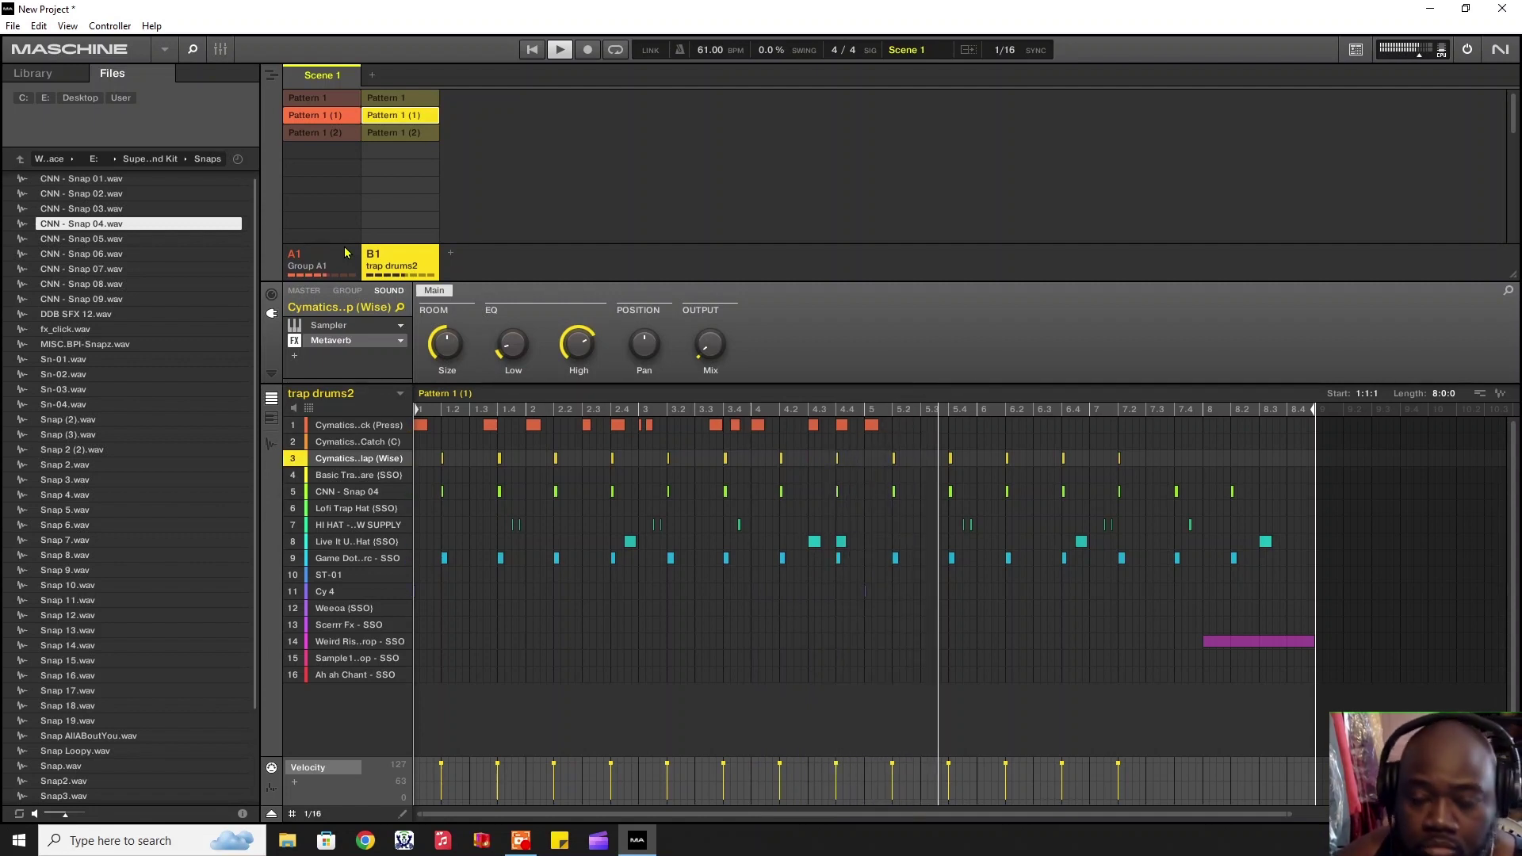
Step: In Group A1, delete all AGML2 notes except its final block
click(343, 254)
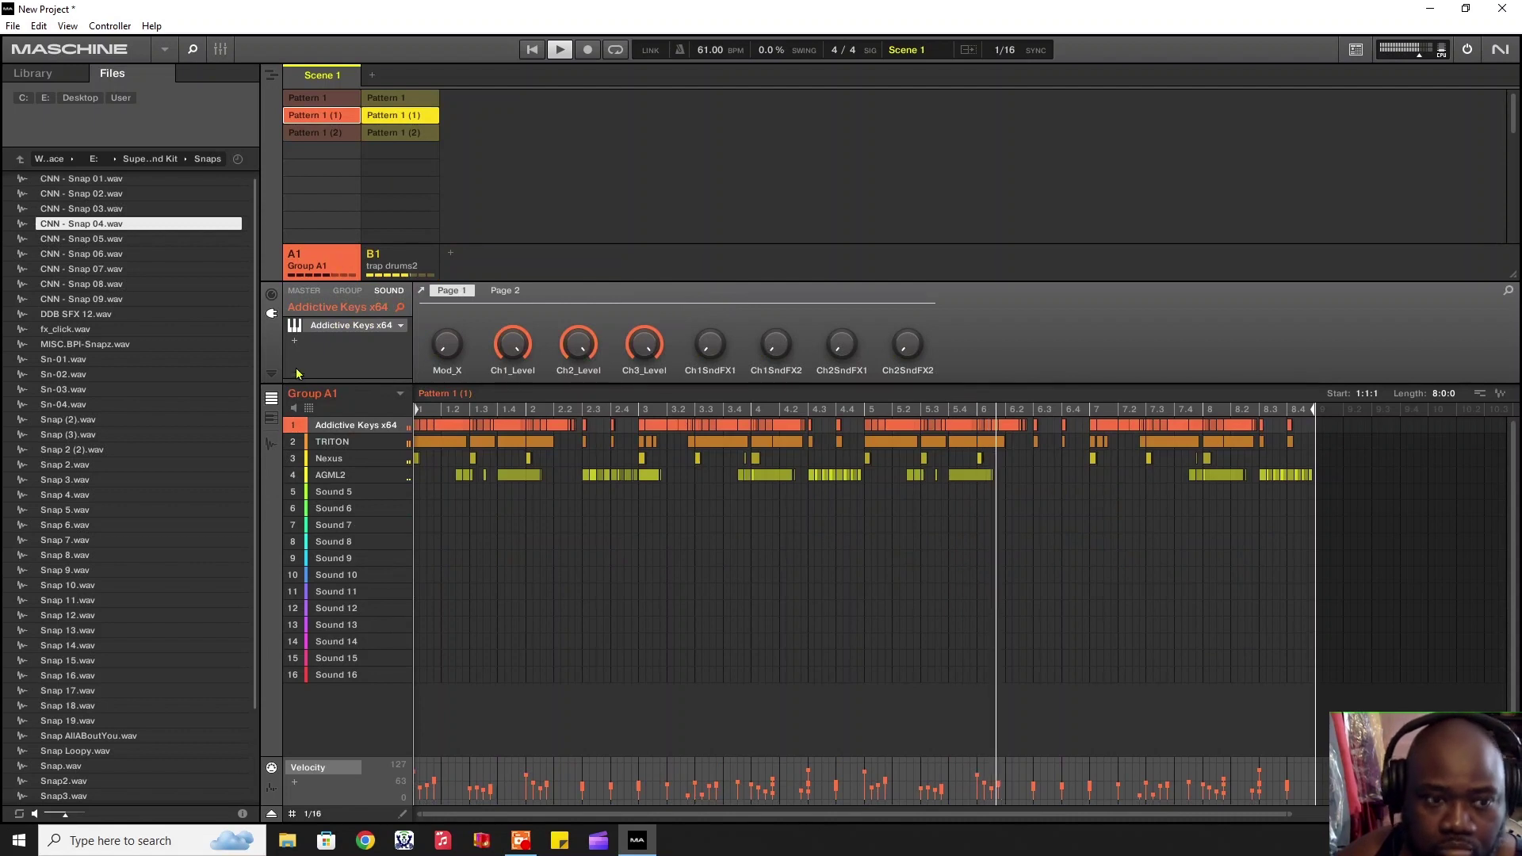
click(294, 476)
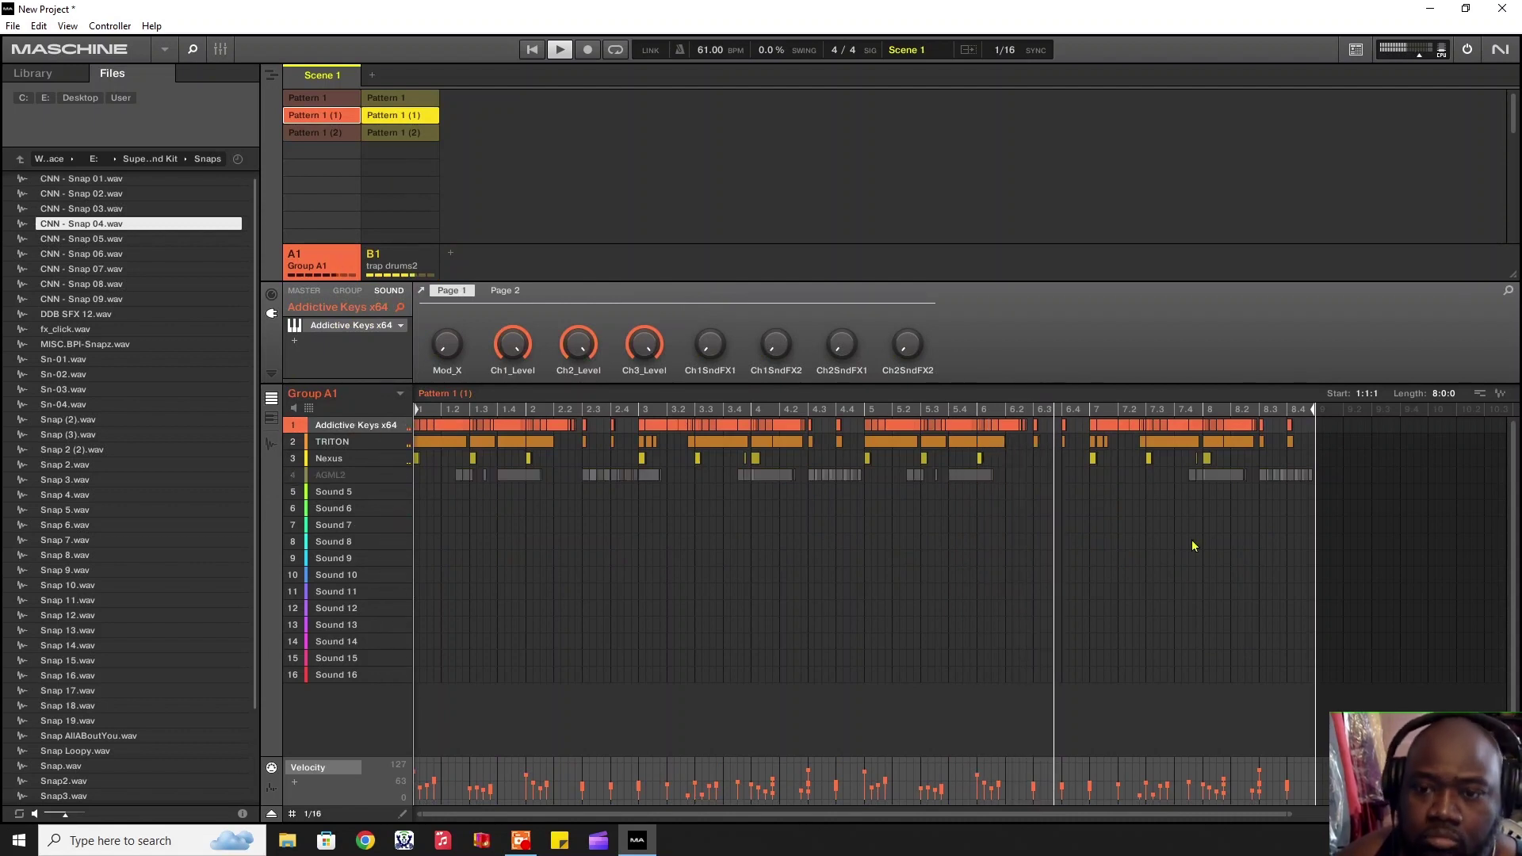
drag(1334, 468, 416, 576)
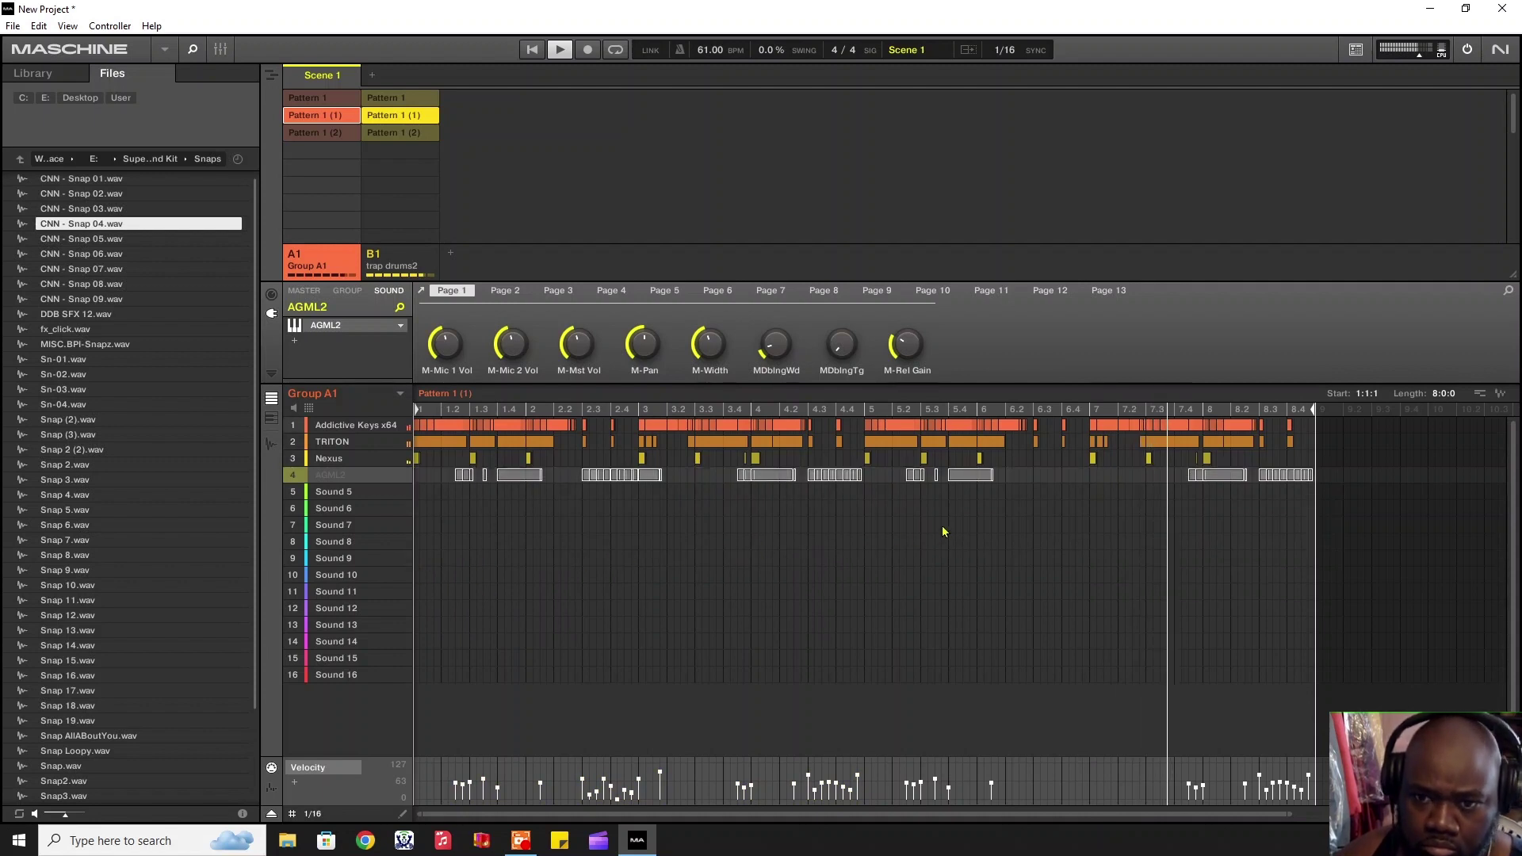
click(1110, 507)
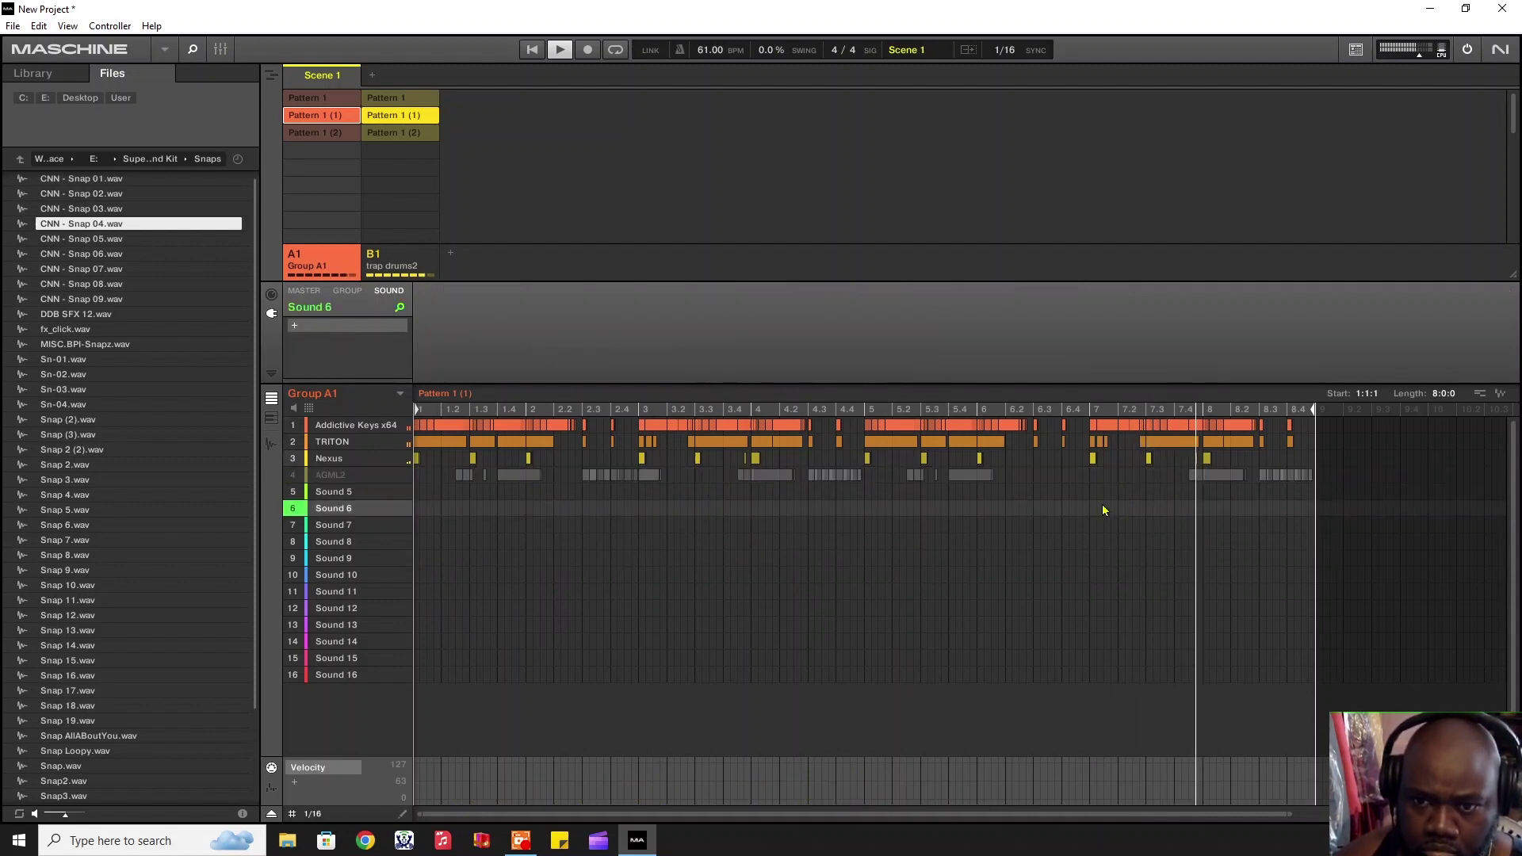
click(293, 478)
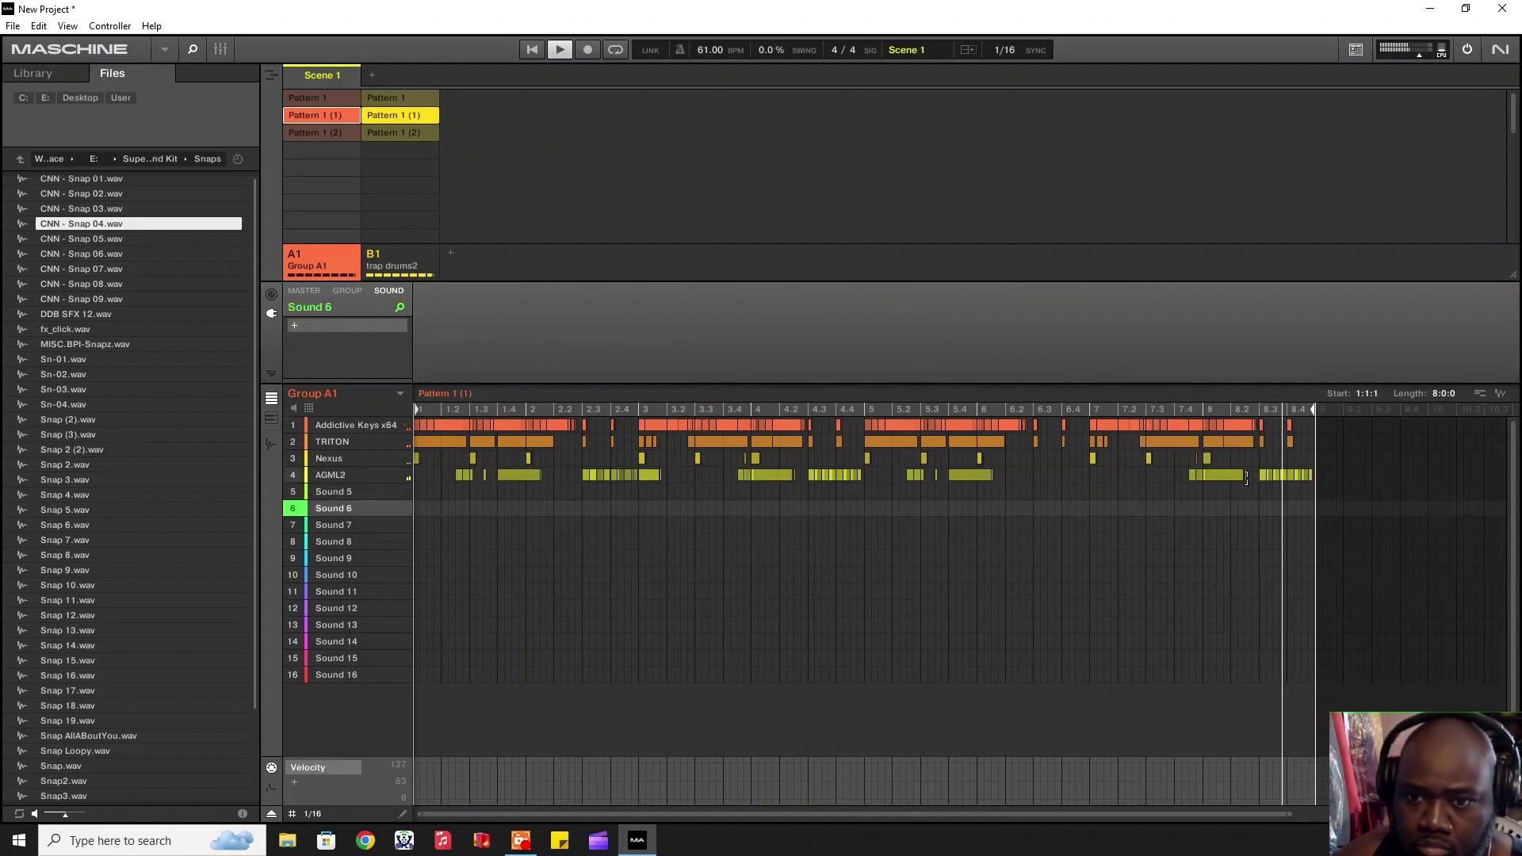
drag(1251, 485, 297, 488)
key(Delete)
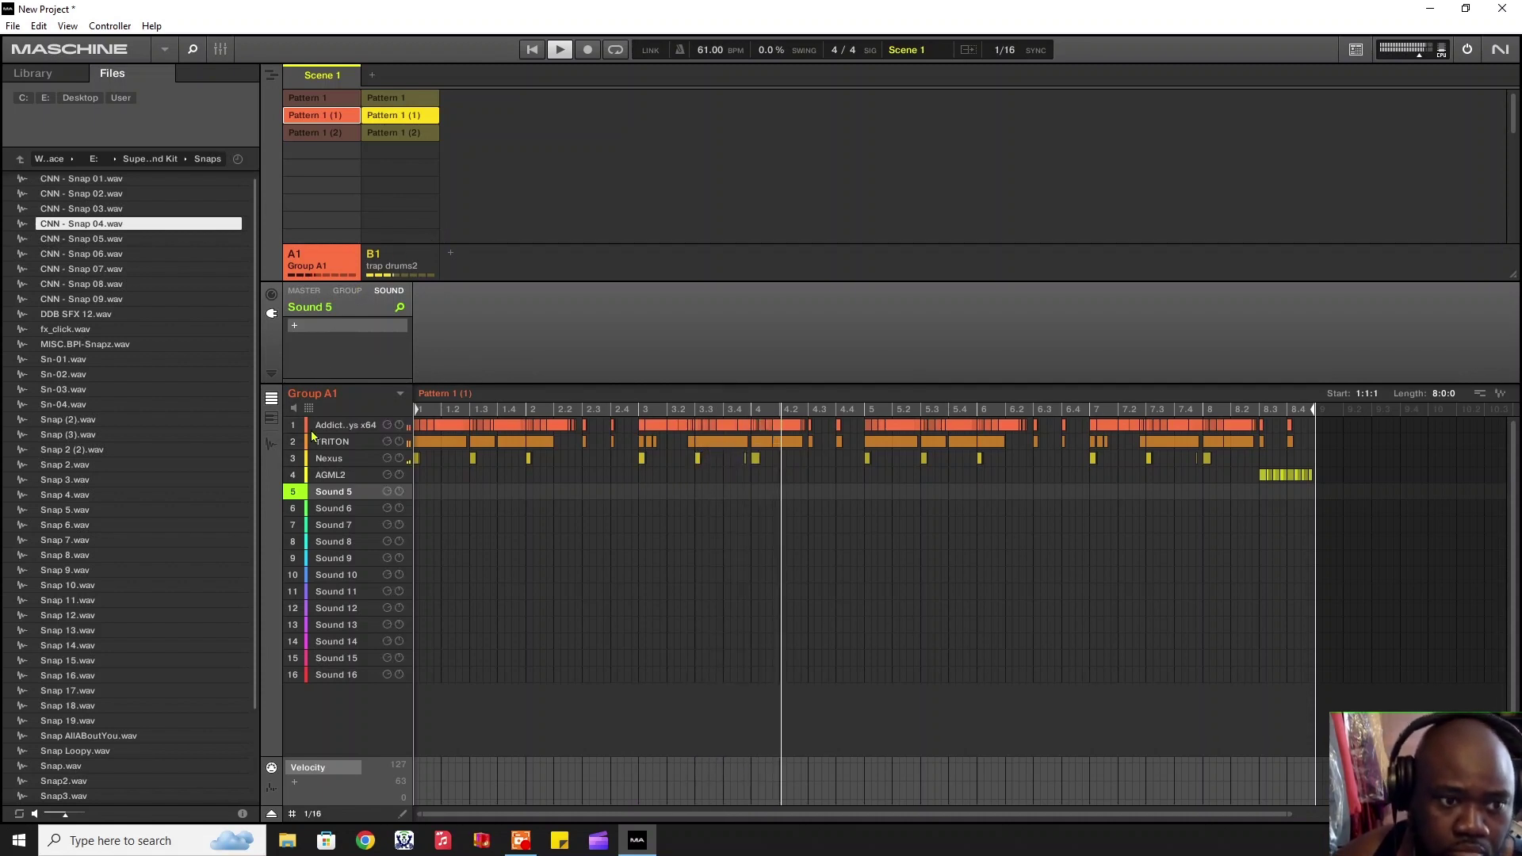
Step: Delete TRITON's notes from bar 5 to 8.2, unmute TRITON, and stop playback
mouse_move(292, 463)
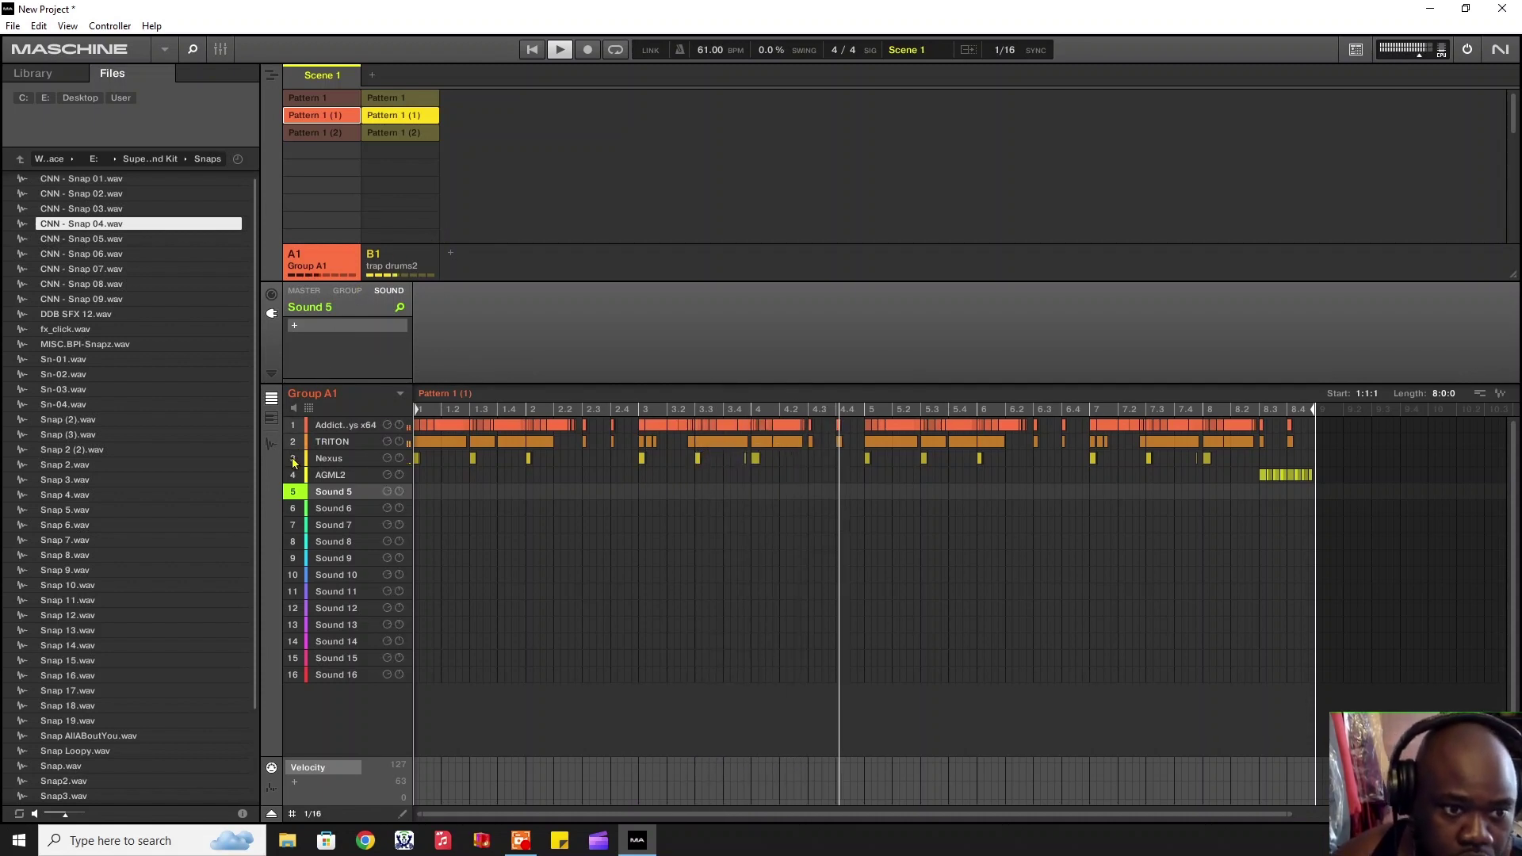
click(297, 444)
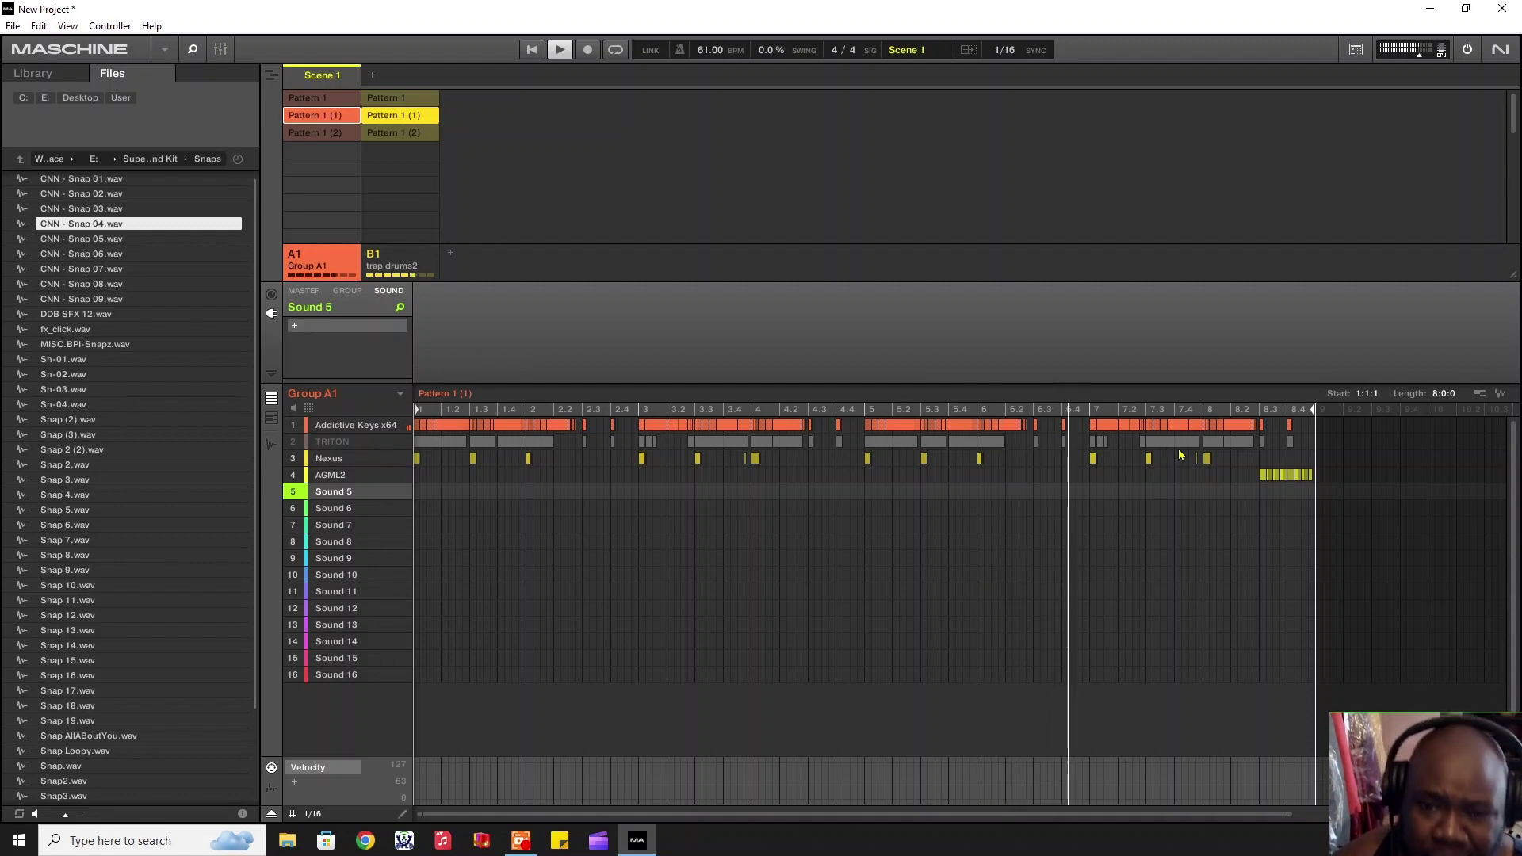
click(1305, 445)
drag(1305, 449, 861, 444)
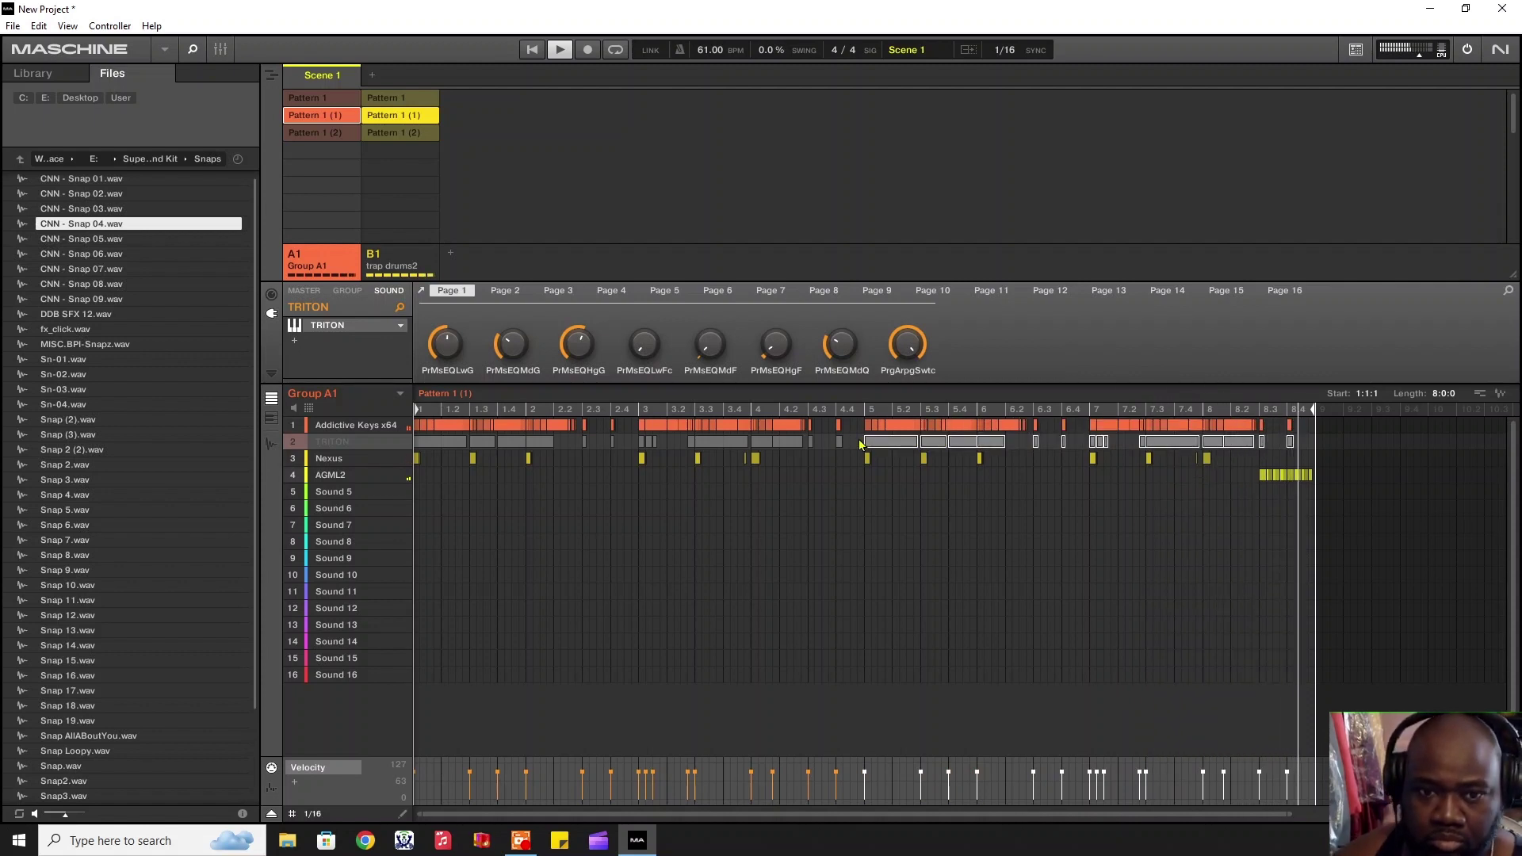
click(912, 444)
drag(919, 449, 1241, 442)
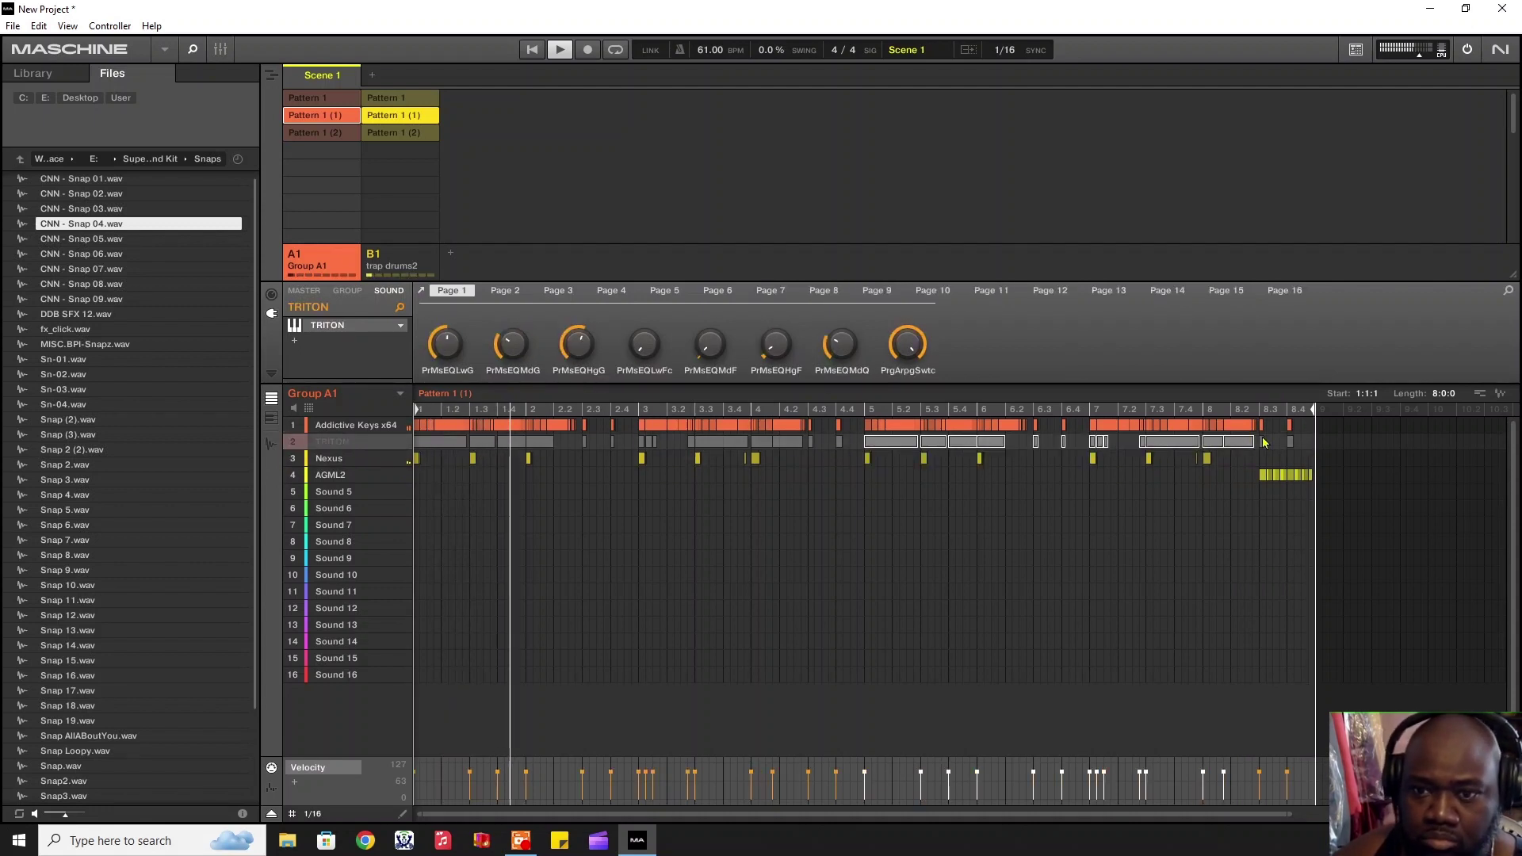
key(Delete)
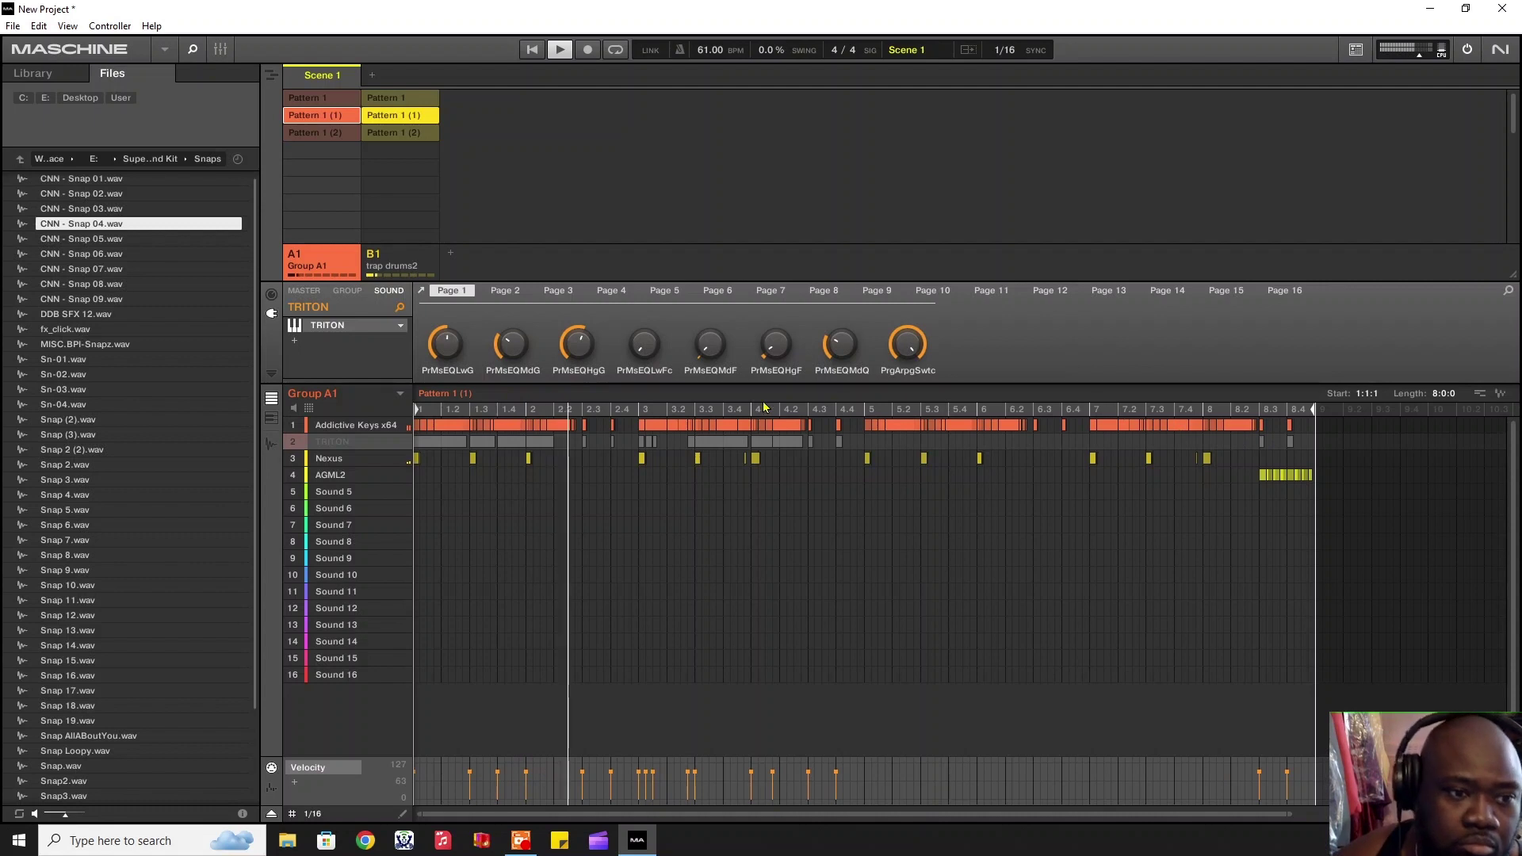
click(294, 442)
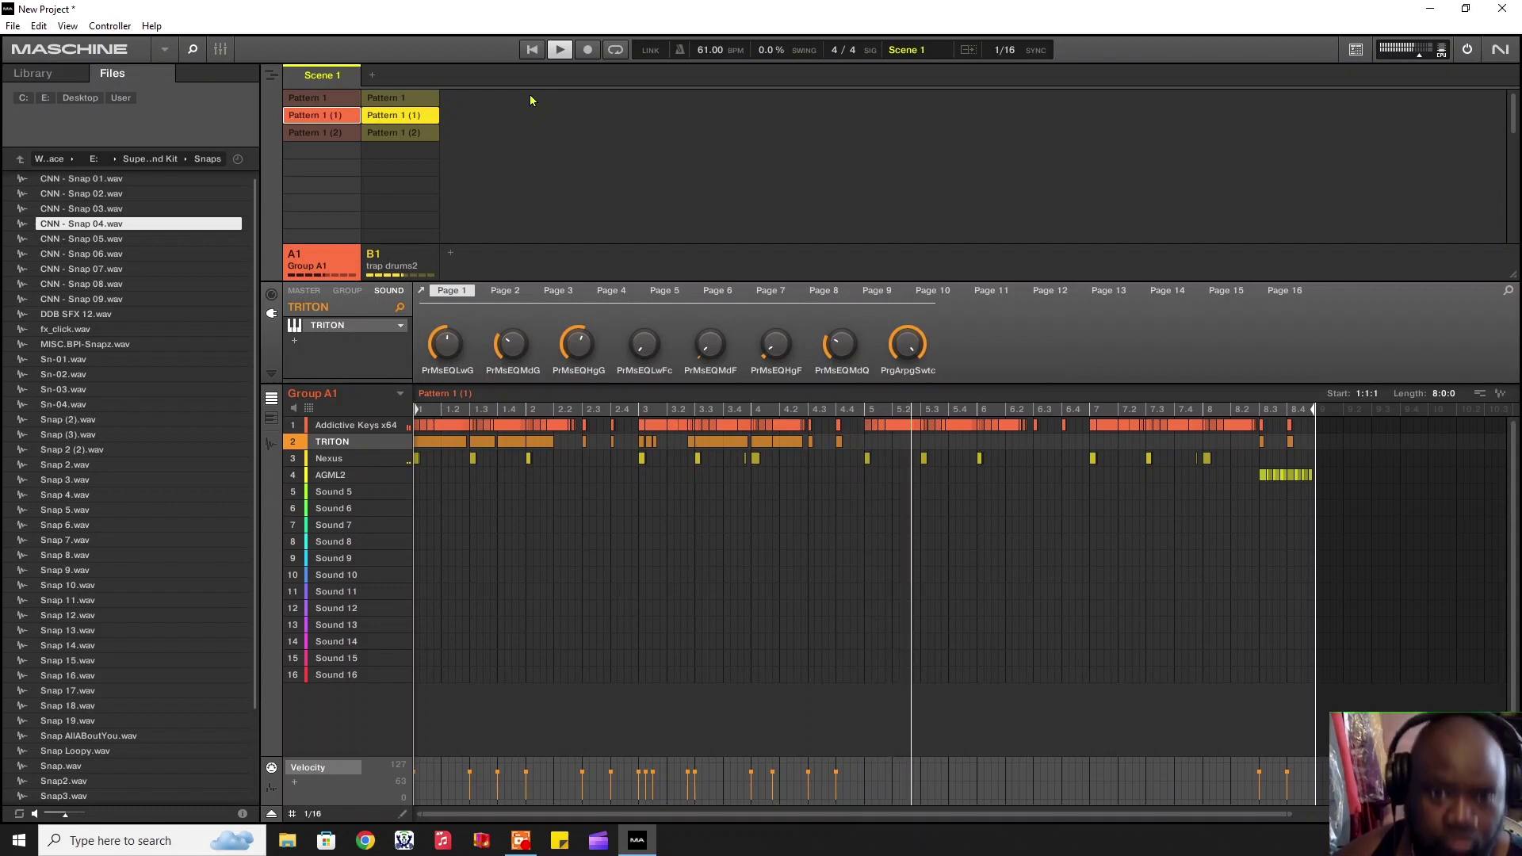
click(560, 51)
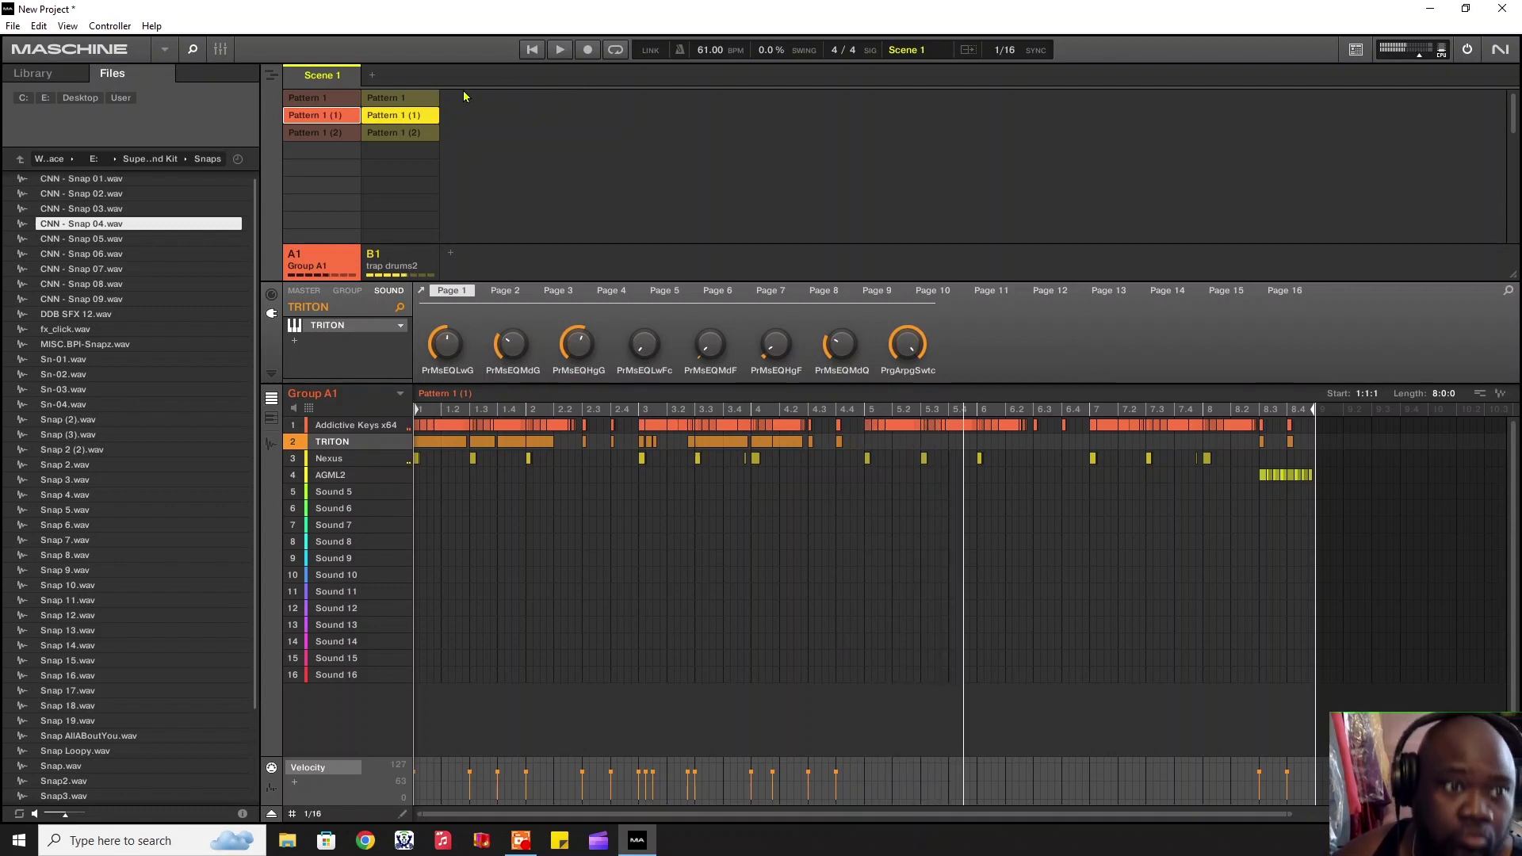
Step: Switch both groups to Pattern 1 (2) and record three Weeoa (SSO) hits from bar 1
click(321, 133)
click(392, 133)
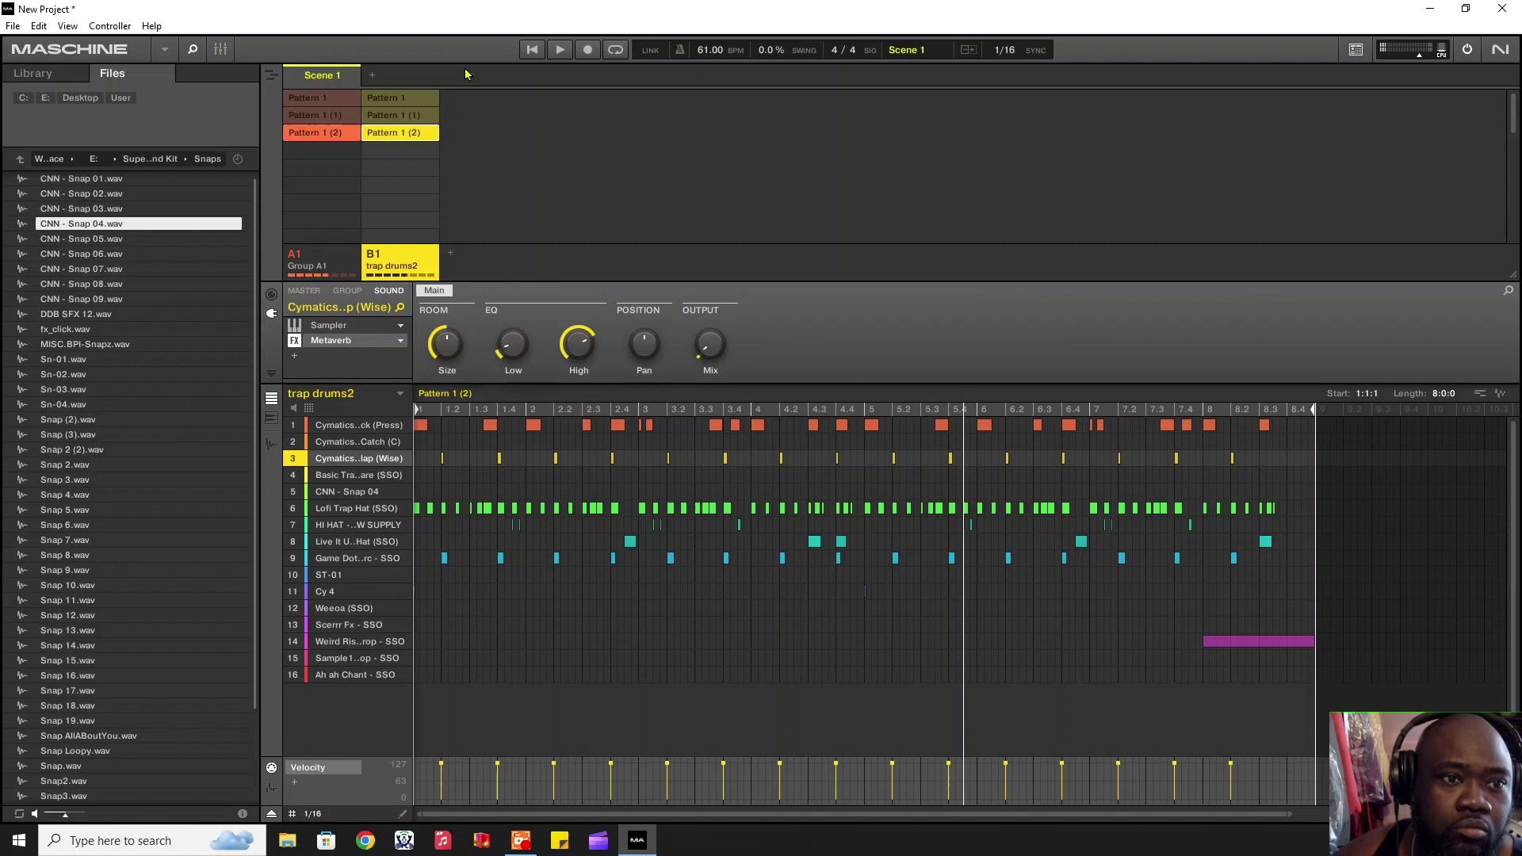
click(531, 50)
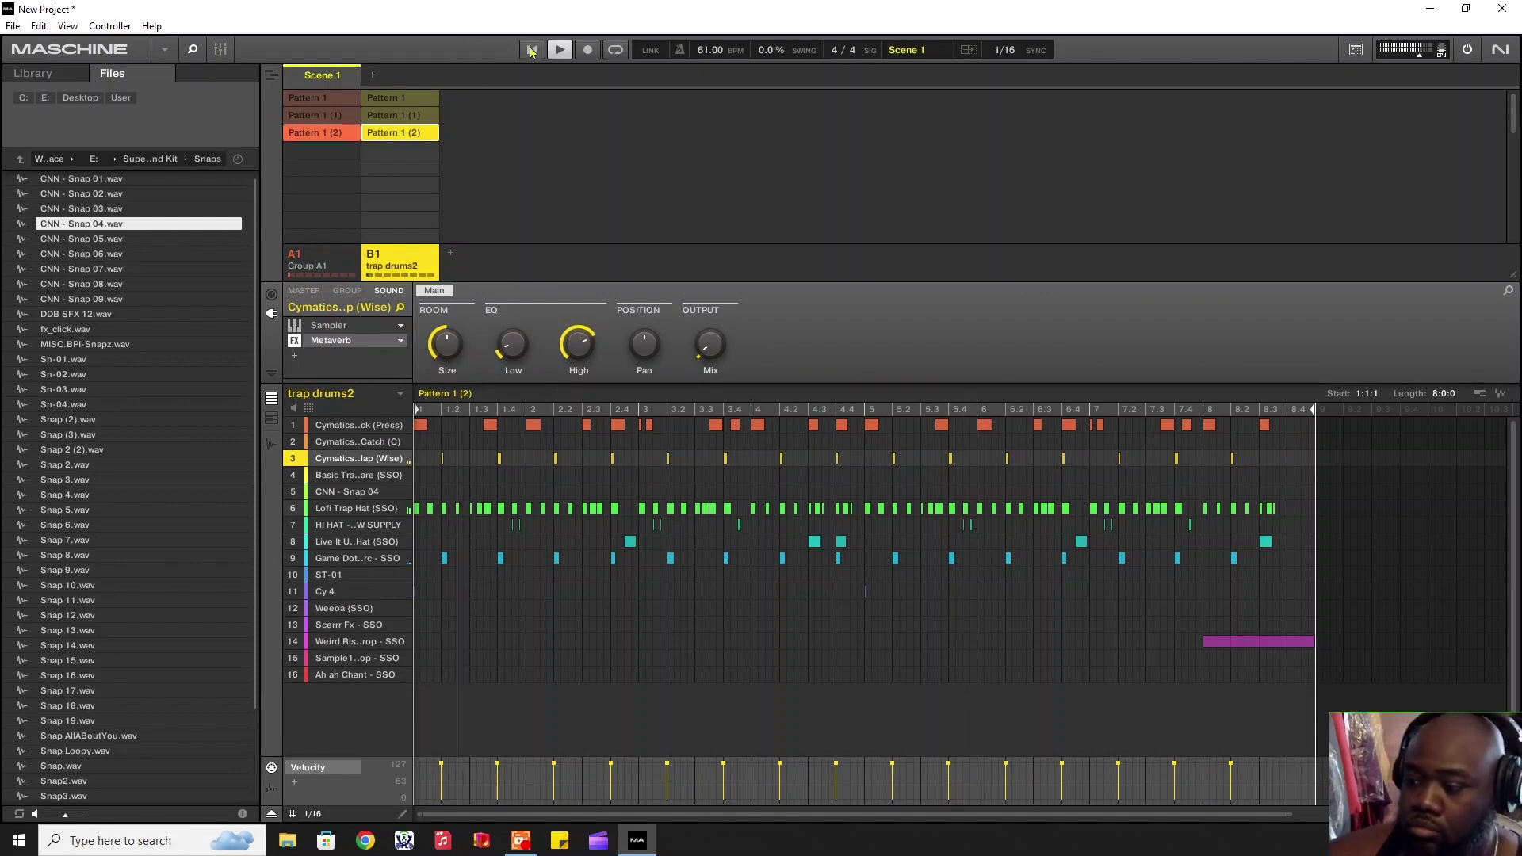
key(m)
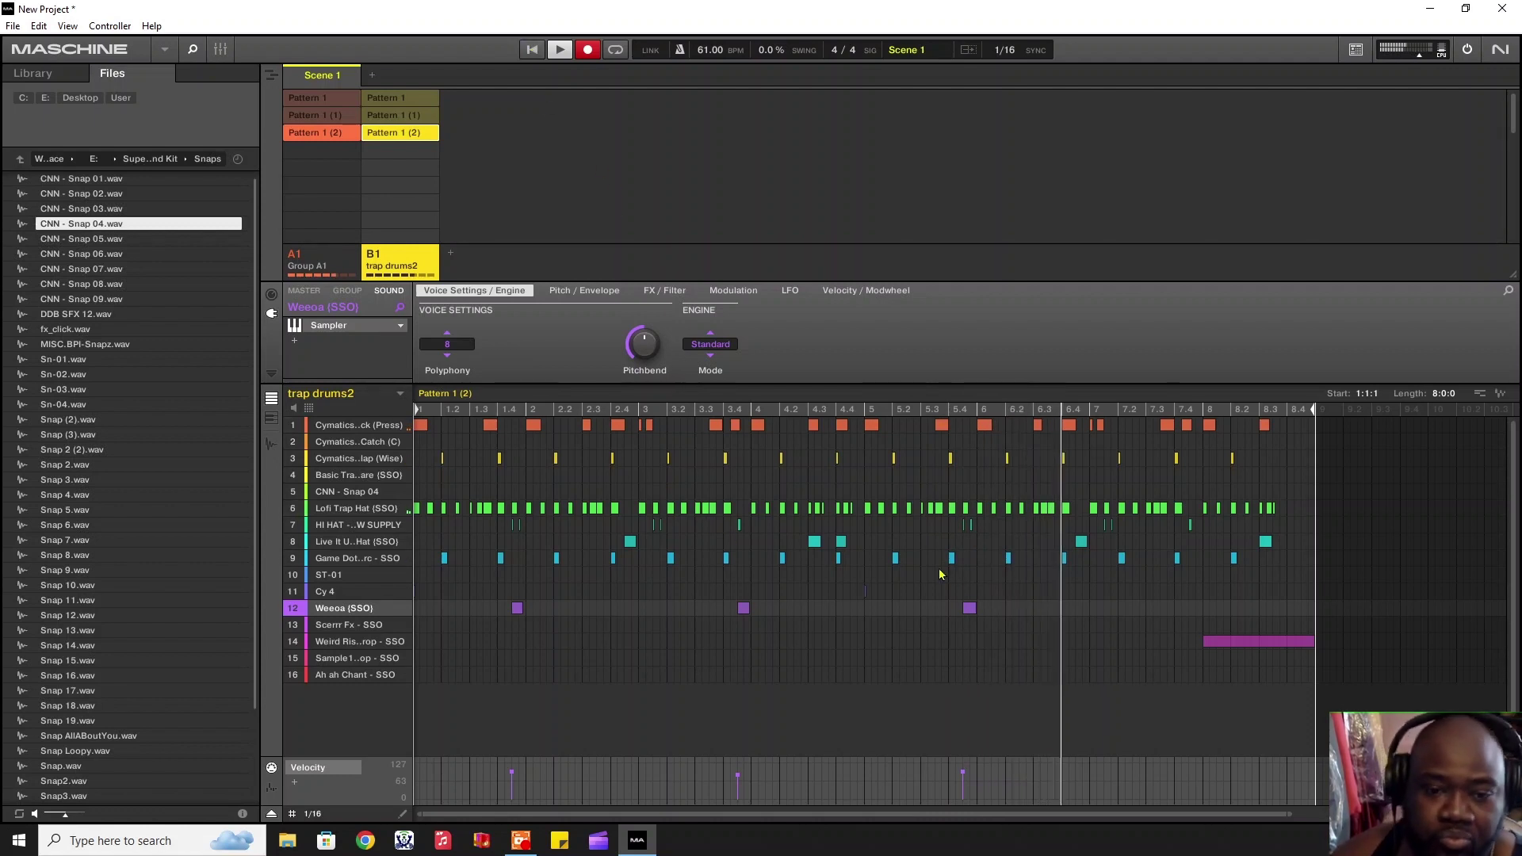
Step: Set the three Weeoa (SSO) notes' velocities to 96
drag(1011, 584, 523, 624)
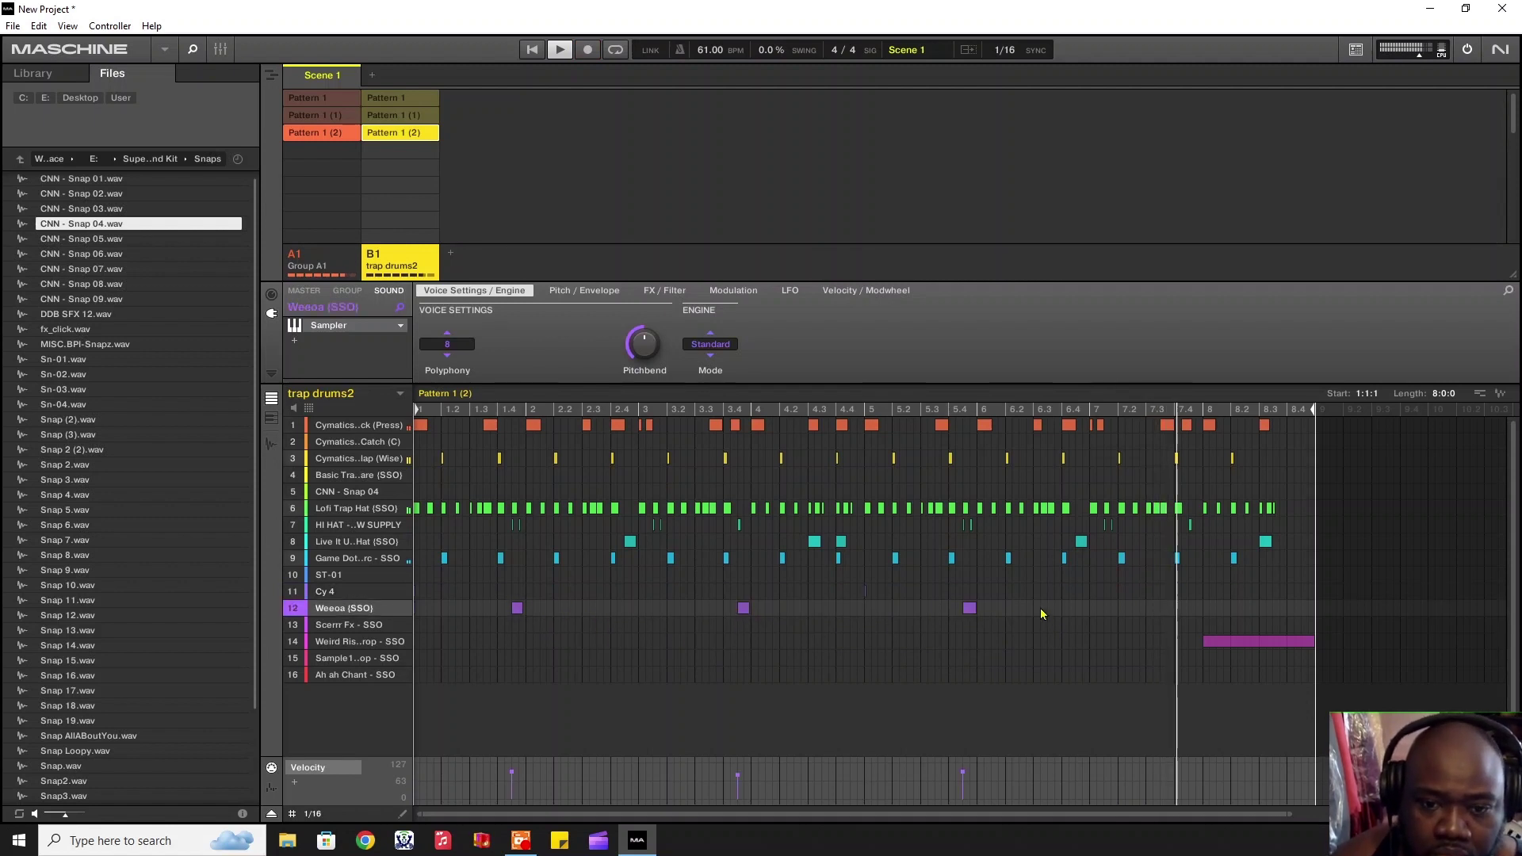
drag(1041, 601, 508, 632)
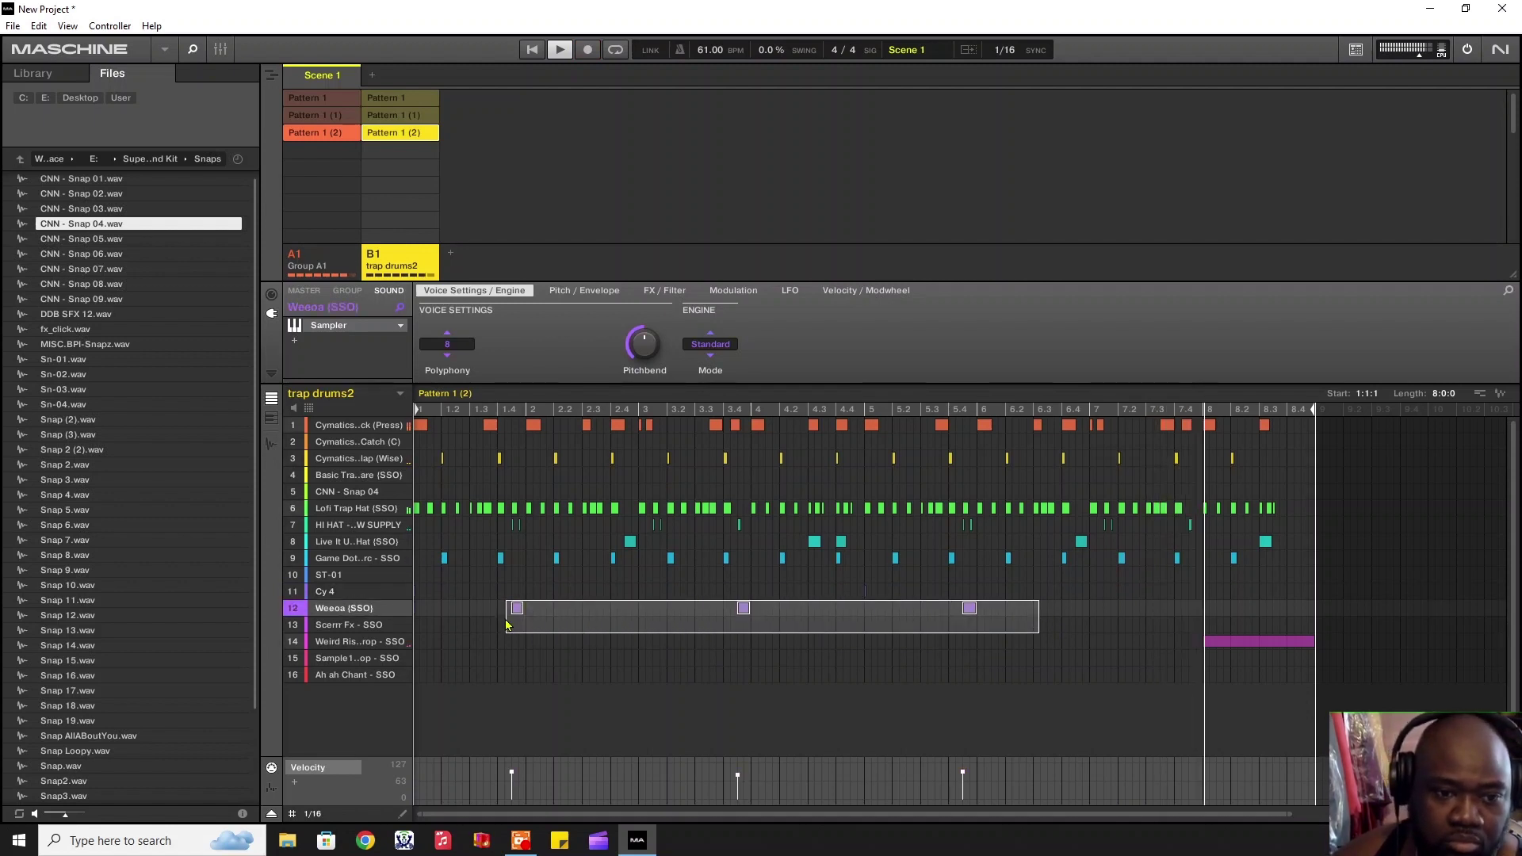
click(739, 775)
click(738, 773)
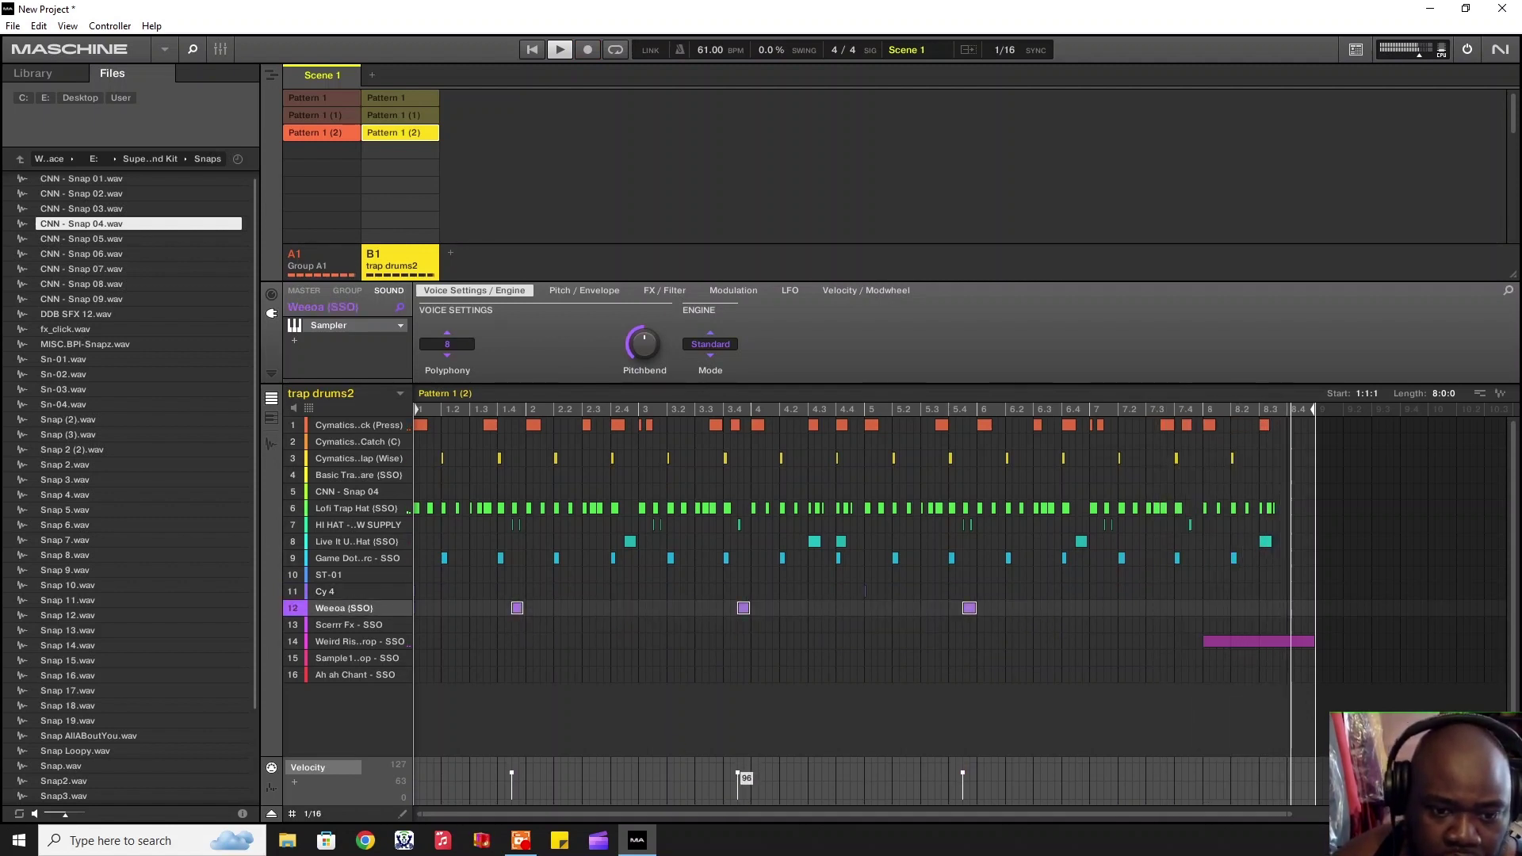
Step: Load the Internal Metaverb reverb onto the Weeoa (SSO) sound
click(341, 326)
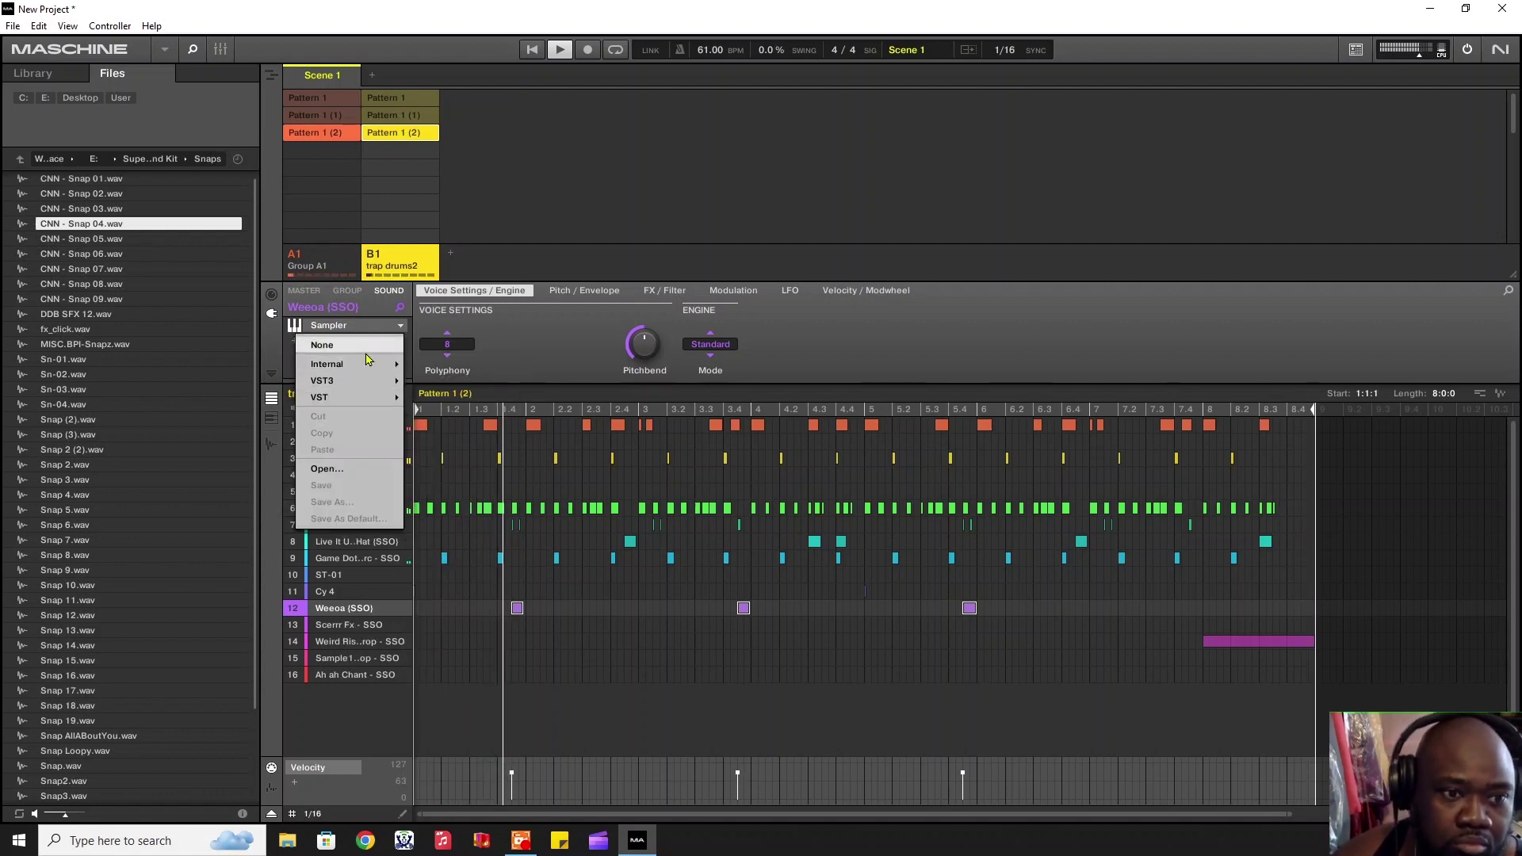
mouse_move(367, 363)
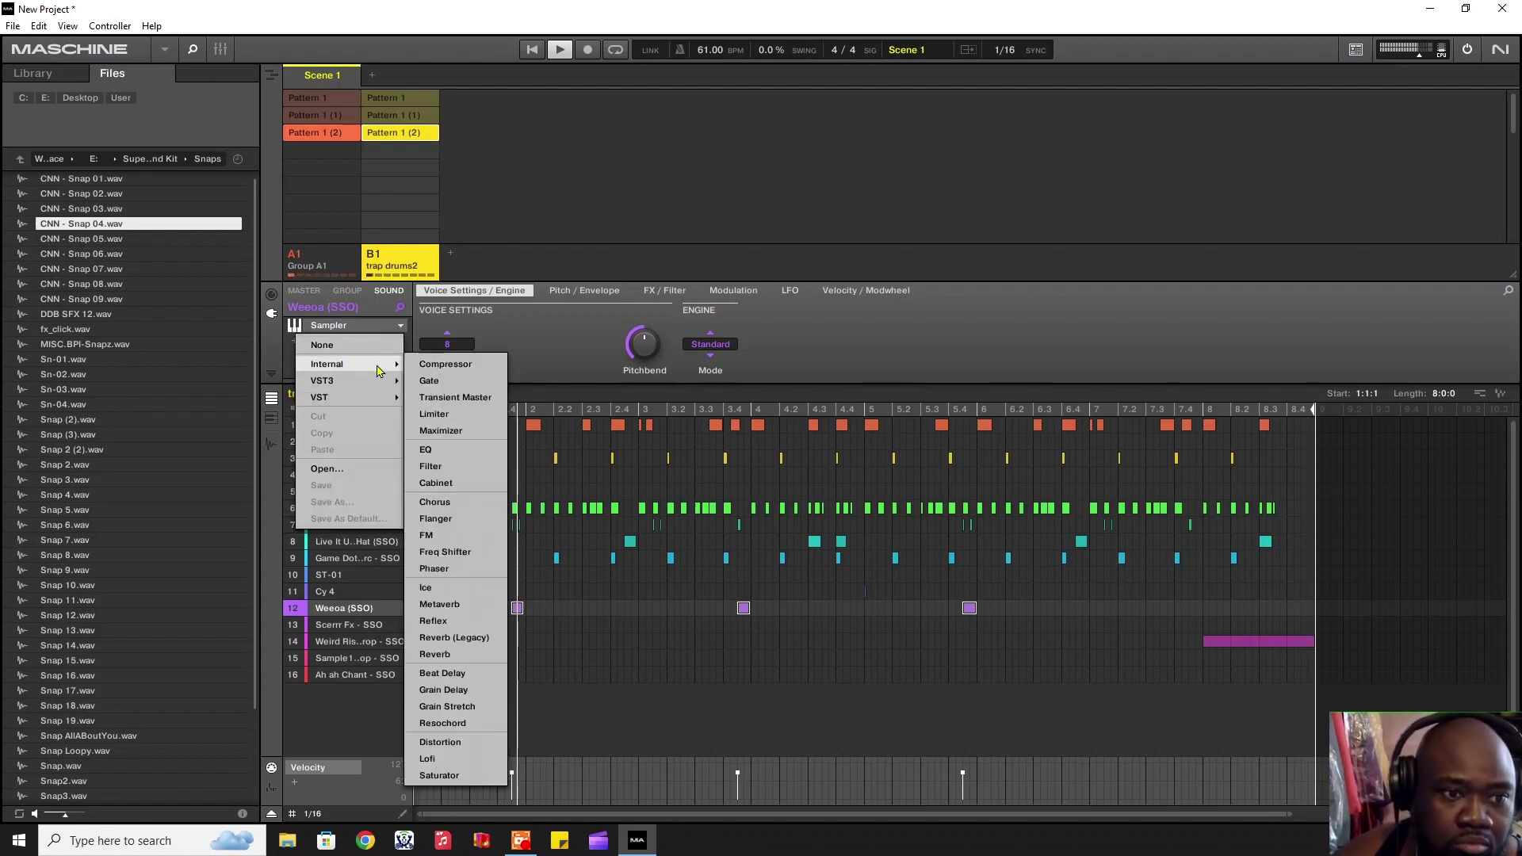
click(441, 604)
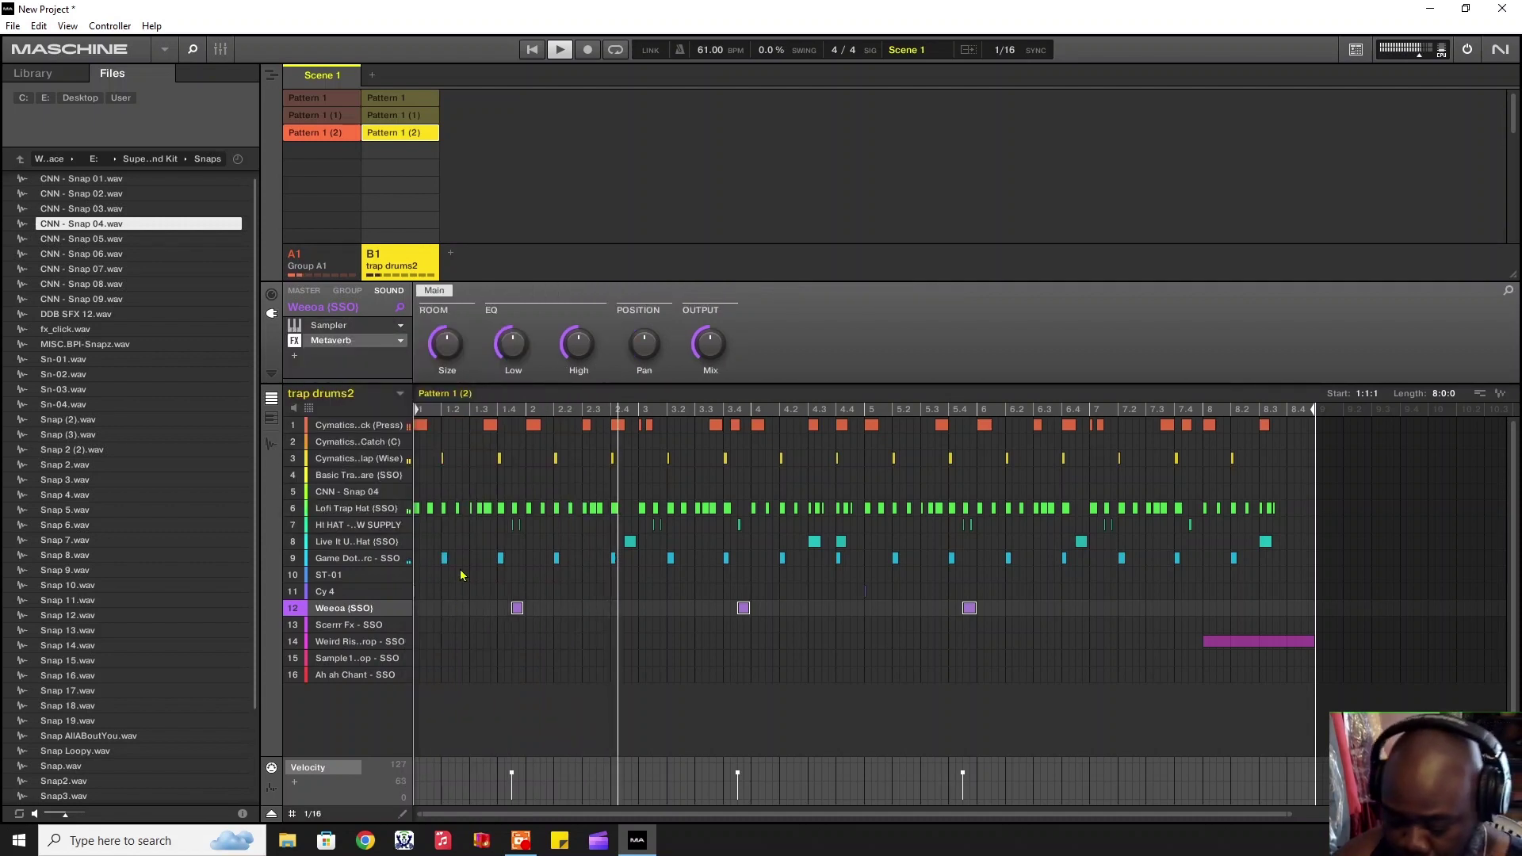
Step: Raise Metaverb's Size and Low, cut its High, lower the mix to 12%, and stop playback
mouse_move(512, 344)
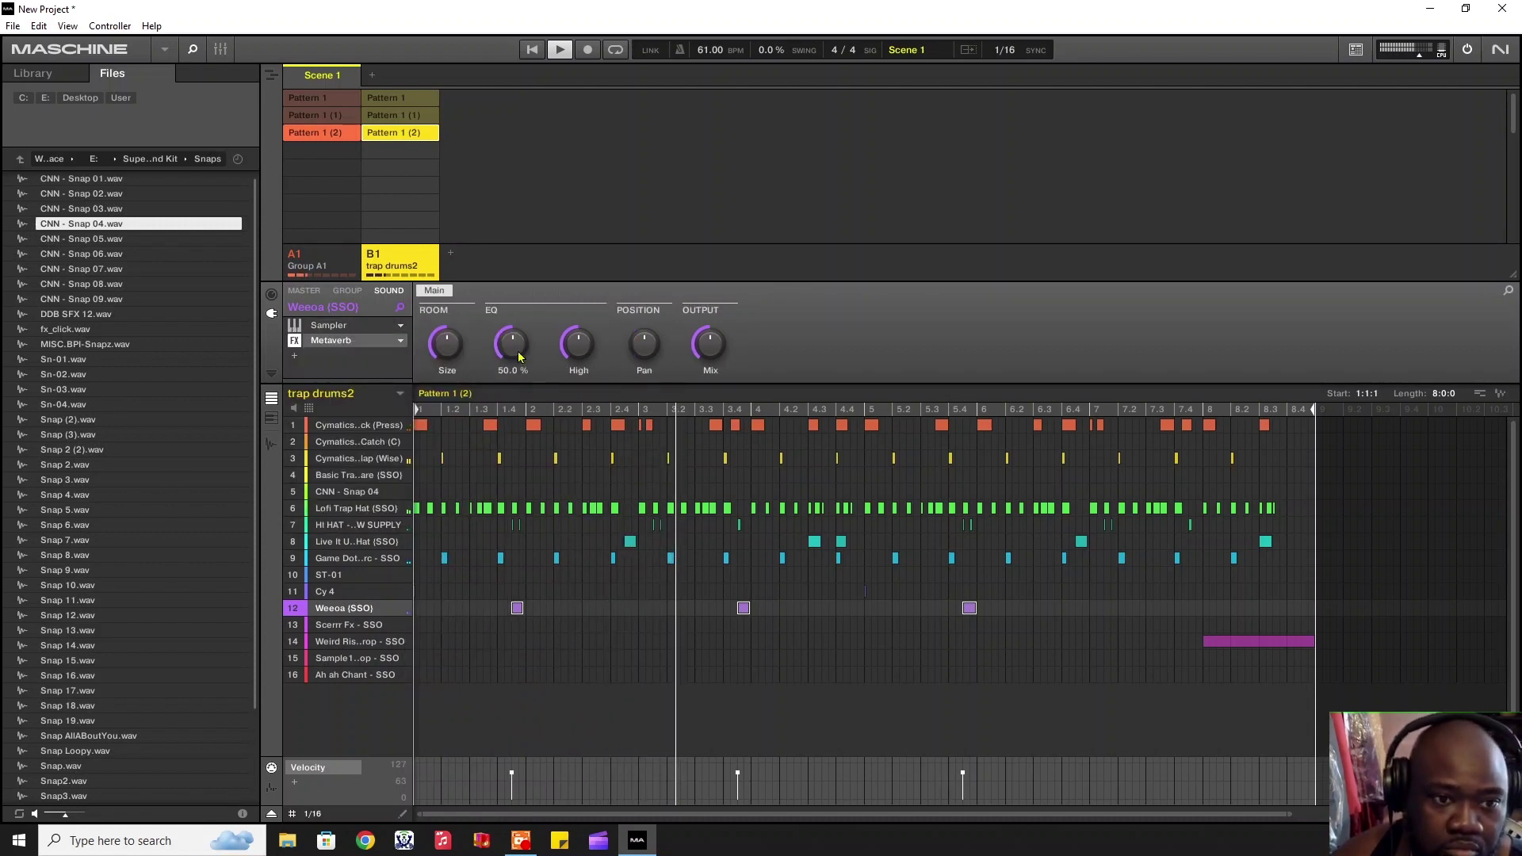
drag(513, 344, 578, 403)
mouse_move(448, 352)
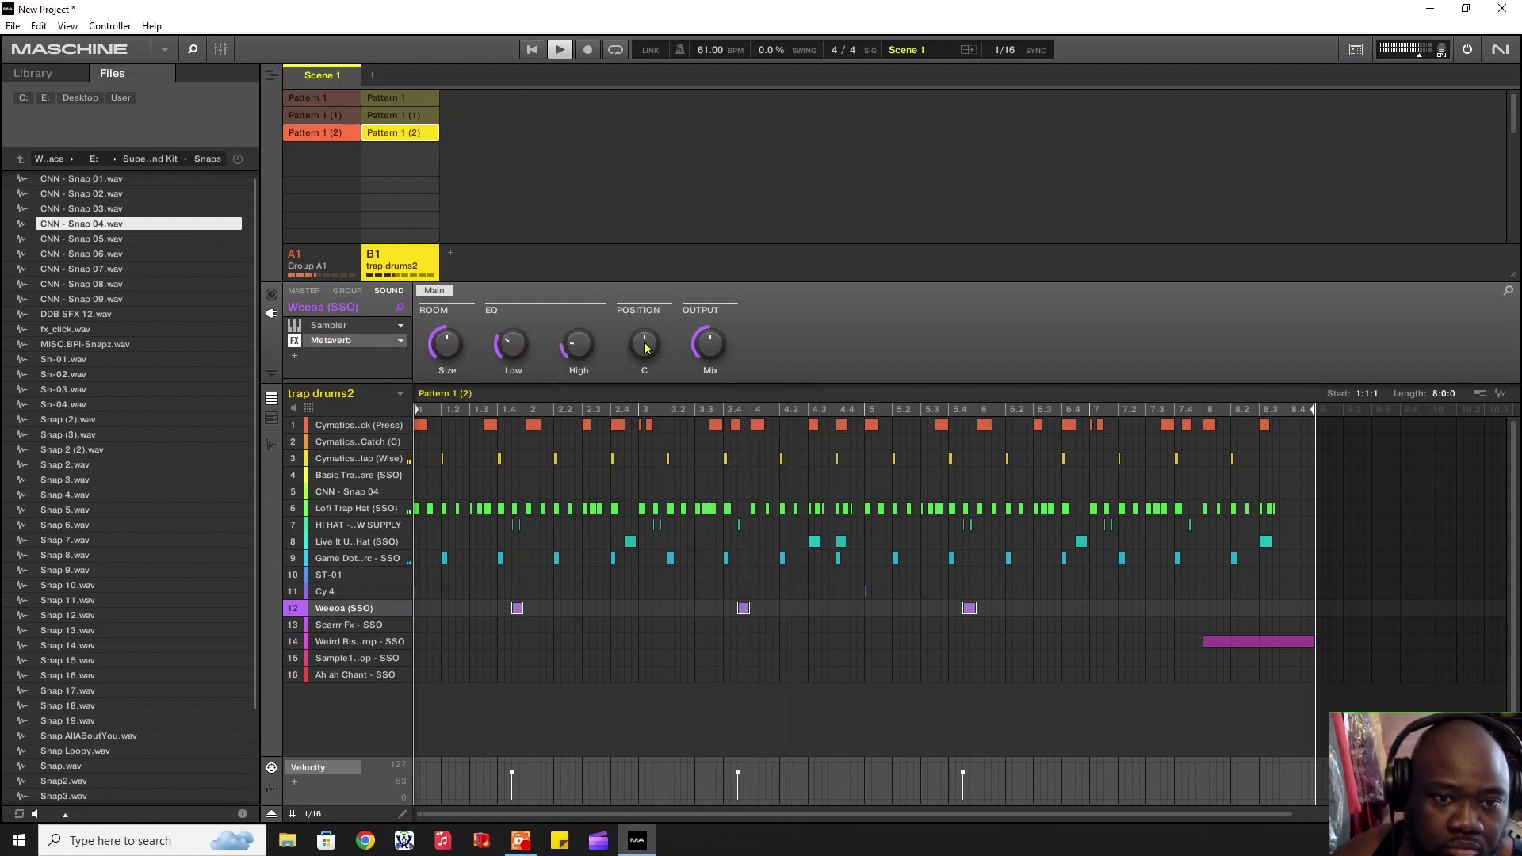
drag(448, 336, 449, 332)
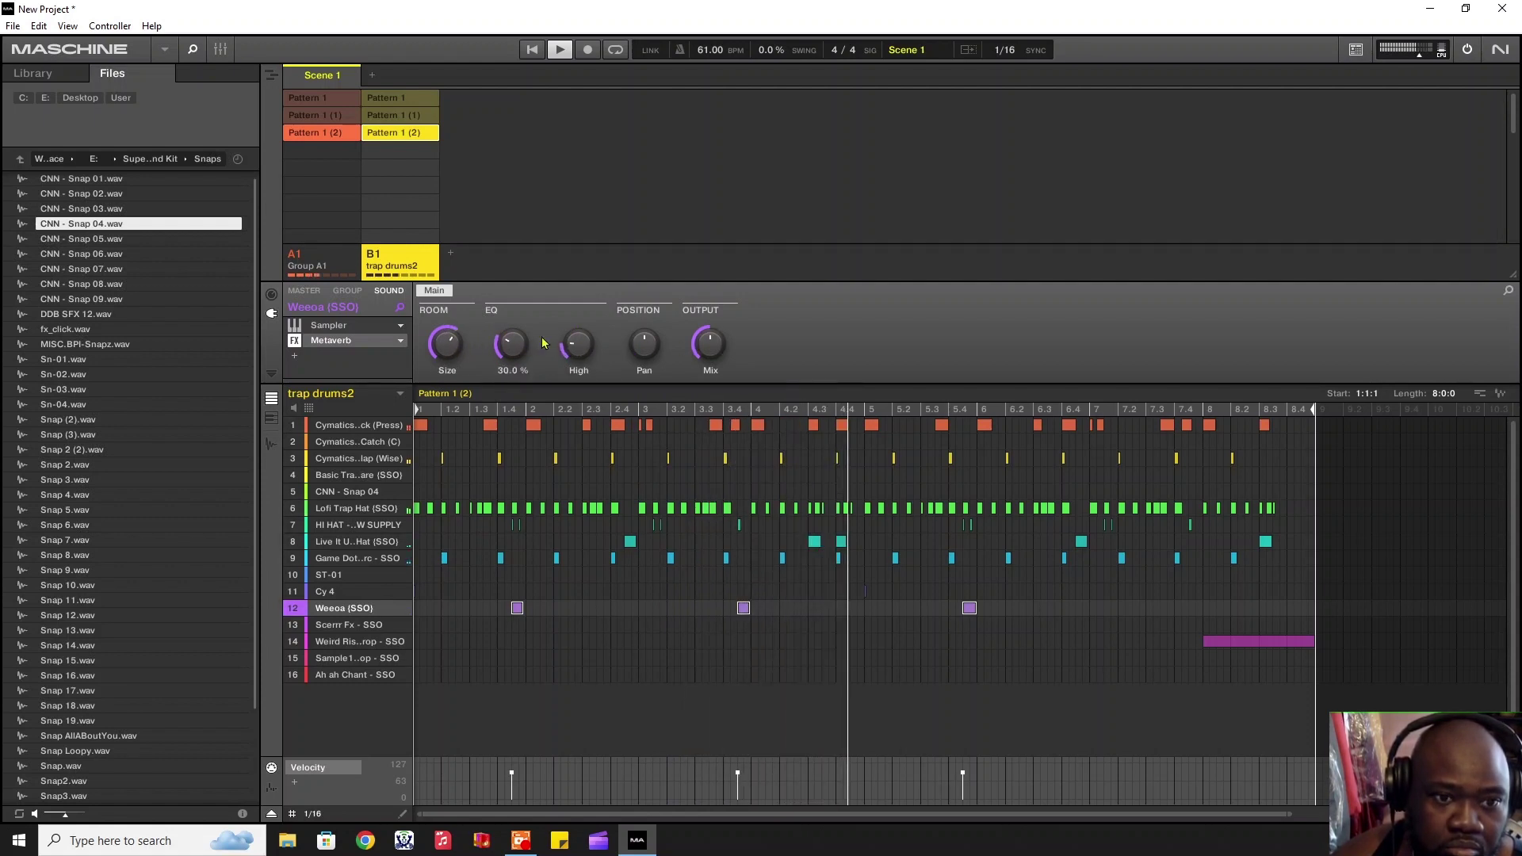
drag(709, 347, 709, 382)
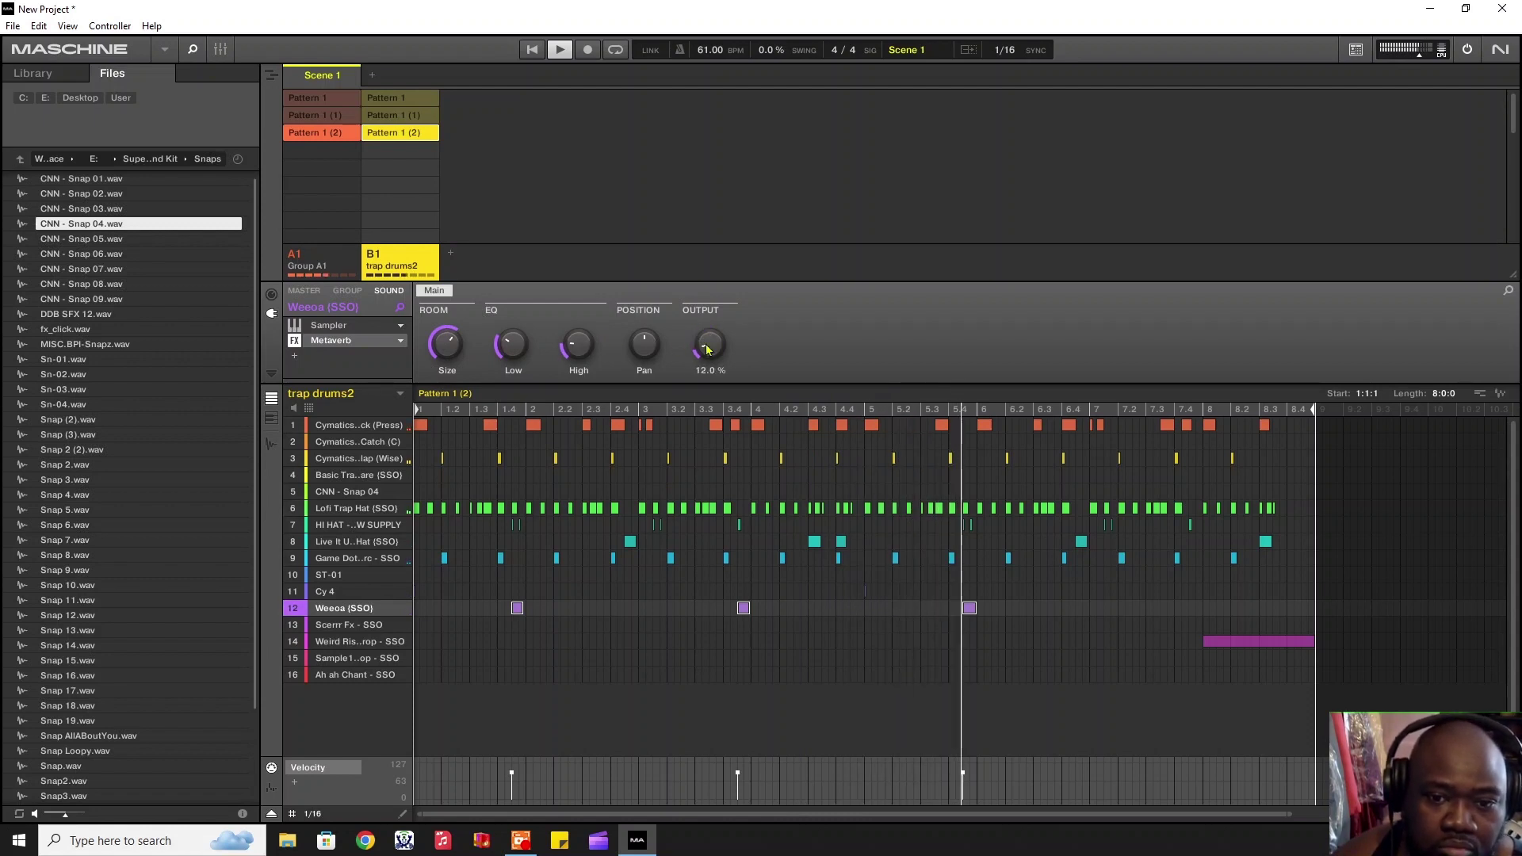
mouse_move(720, 345)
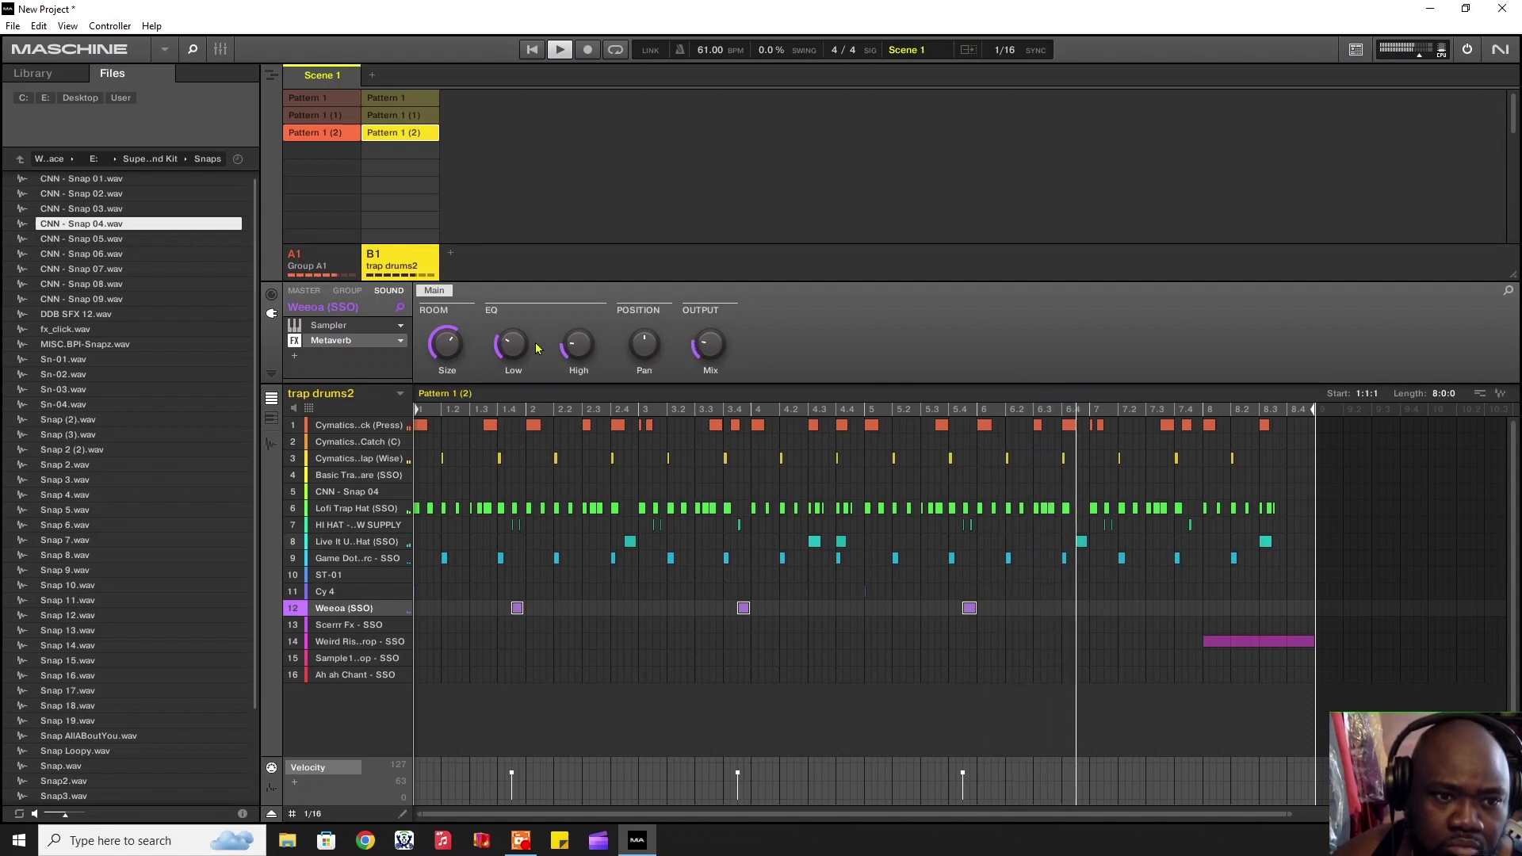
mouse_move(448, 349)
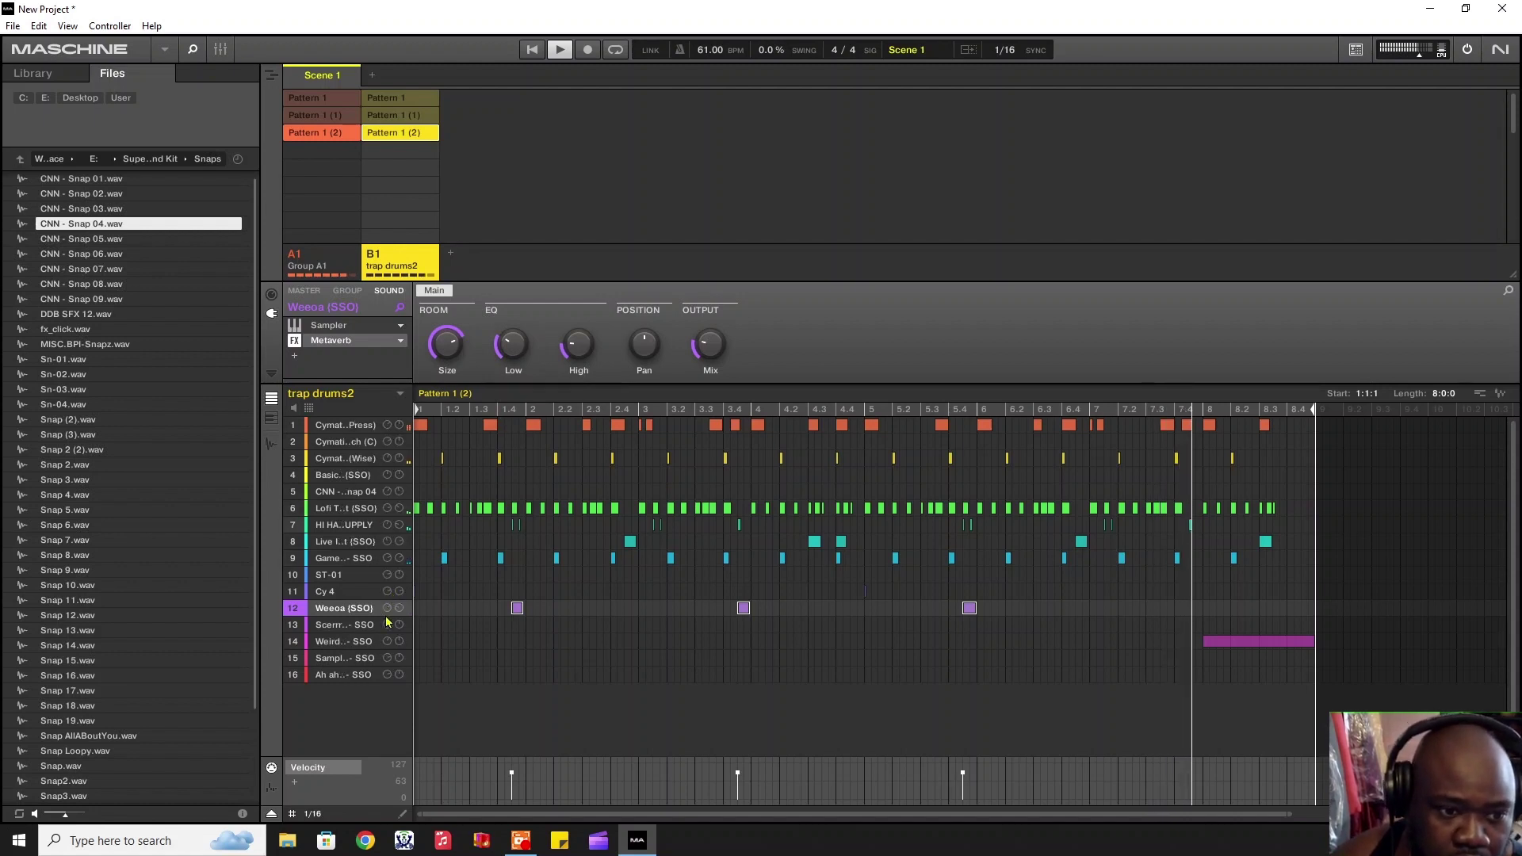
mouse_move(387, 614)
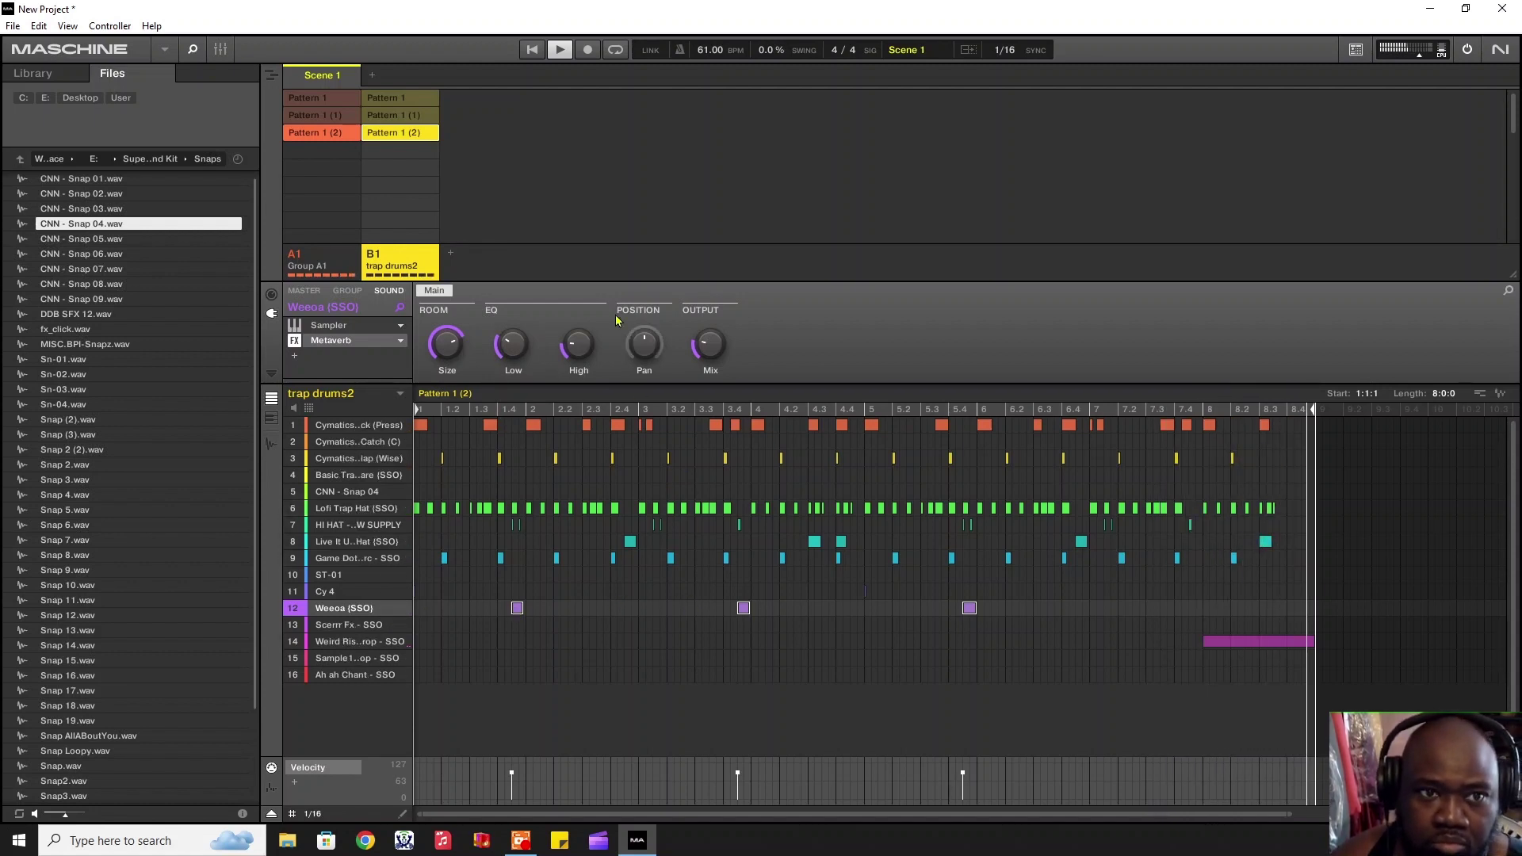
click(560, 51)
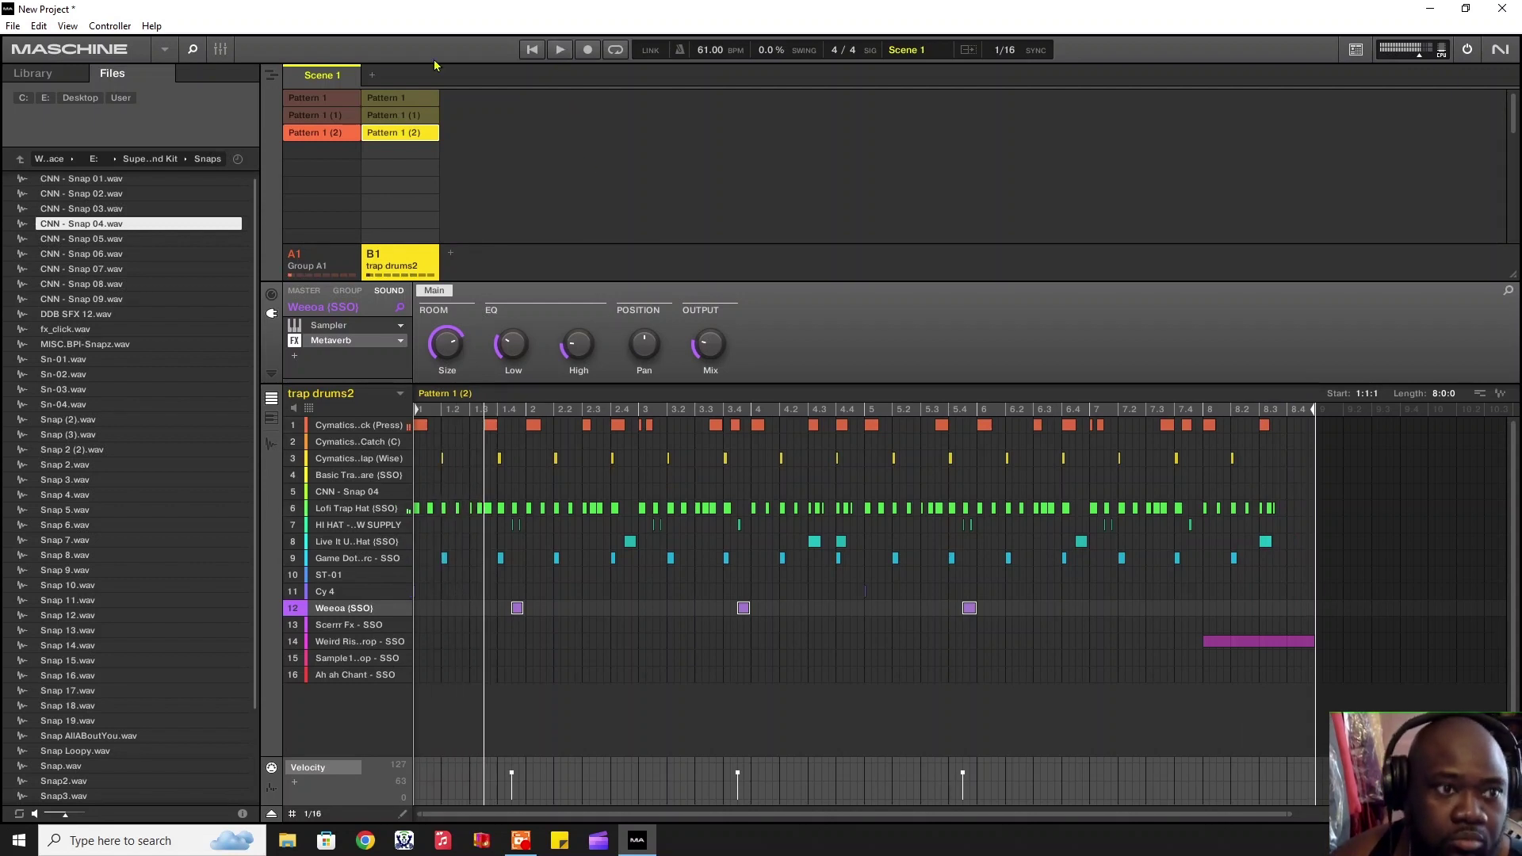
Step: In the arrangement, assign Pattern 1 to Group A1 and trap drums2 in Scene 2 at bar 1
click(270, 80)
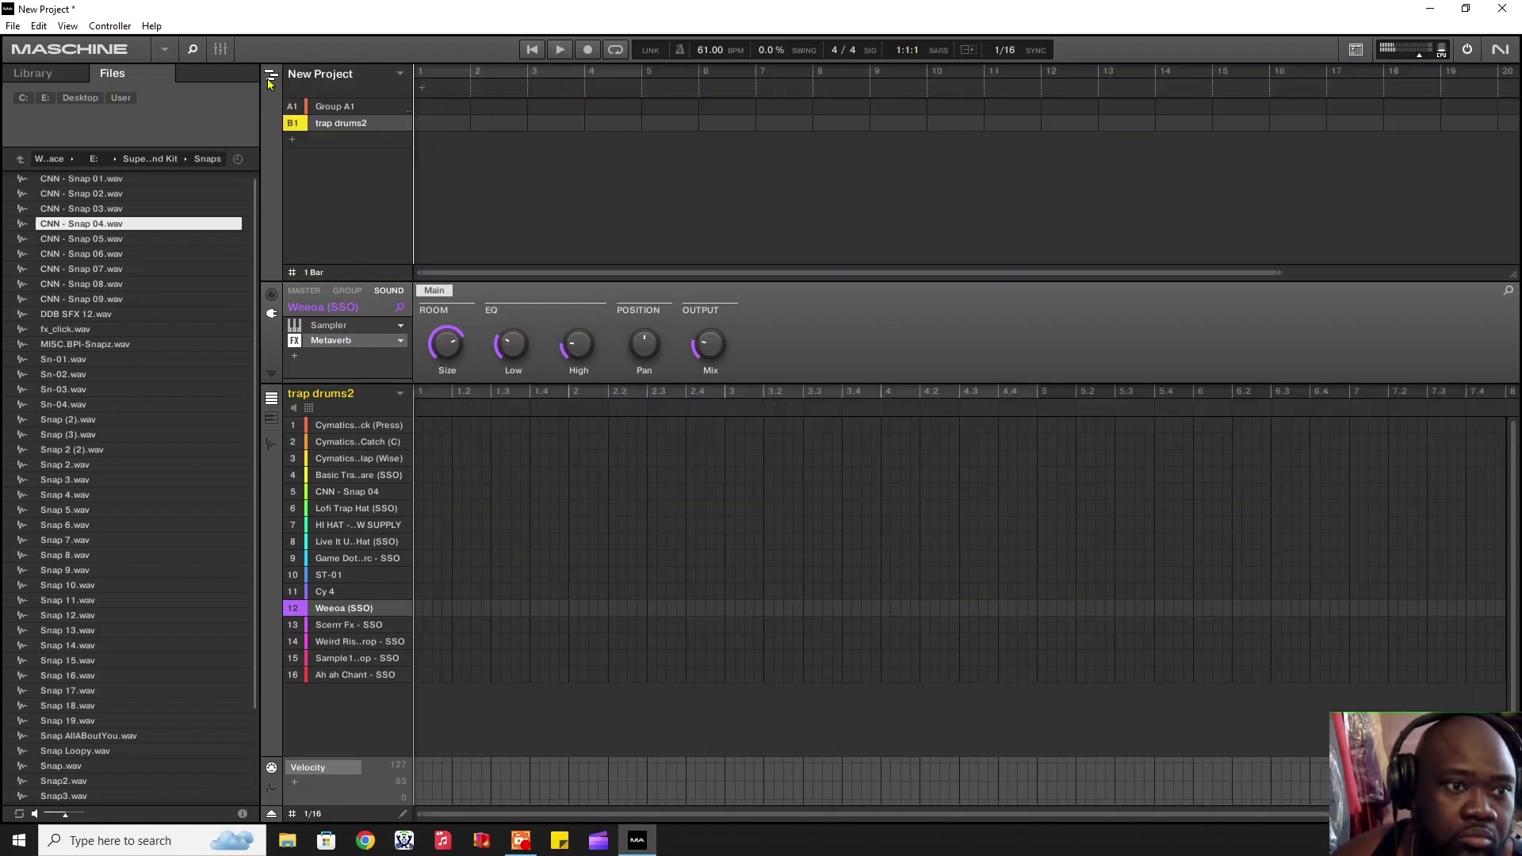
click(422, 92)
click(430, 103)
right_click(430, 103)
mouse_move(481, 129)
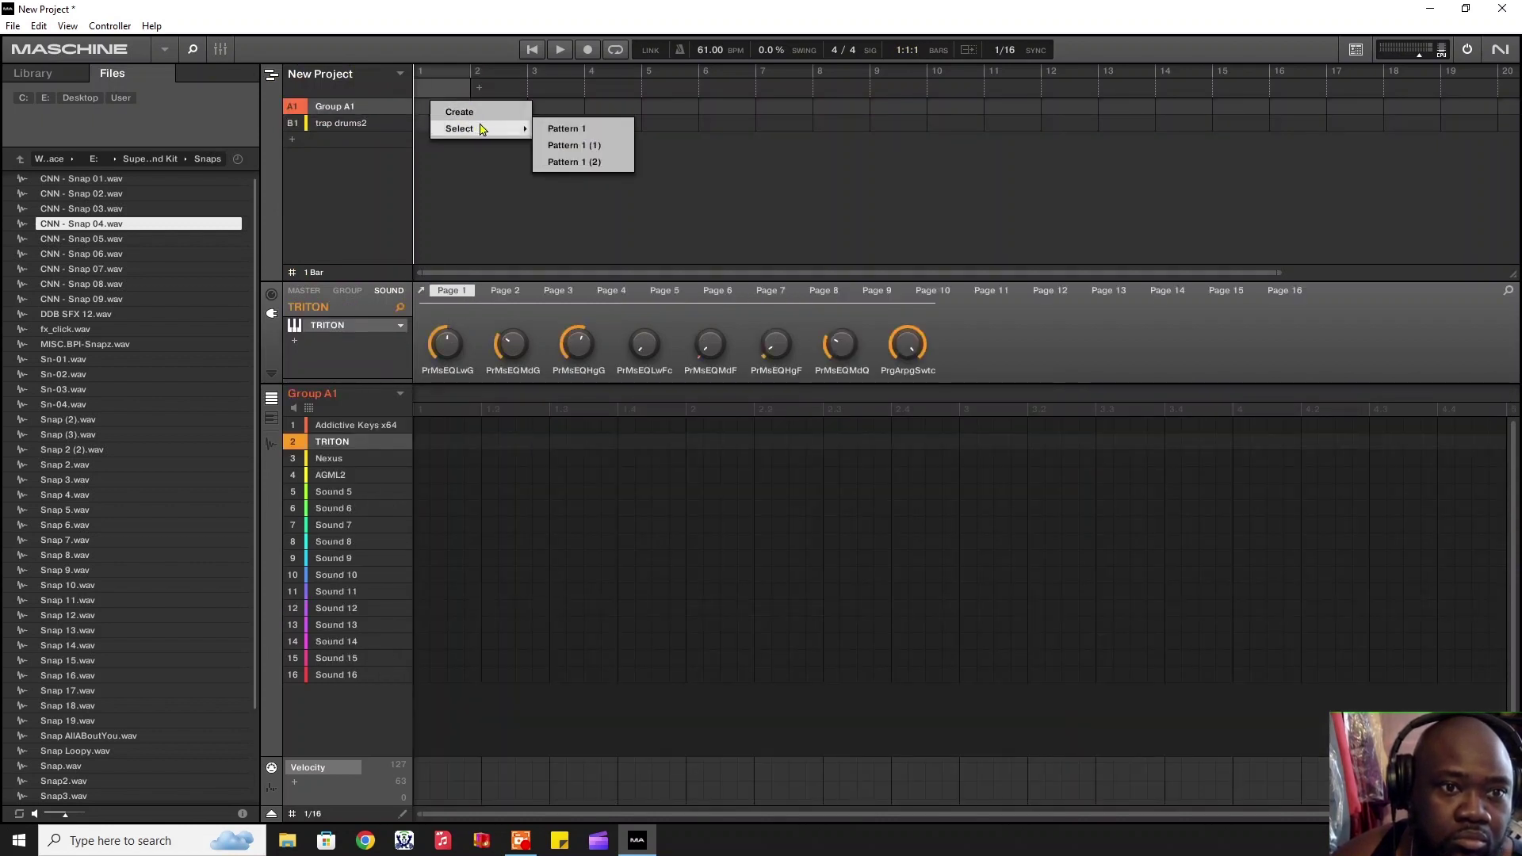
click(559, 129)
click(442, 124)
right_click(442, 125)
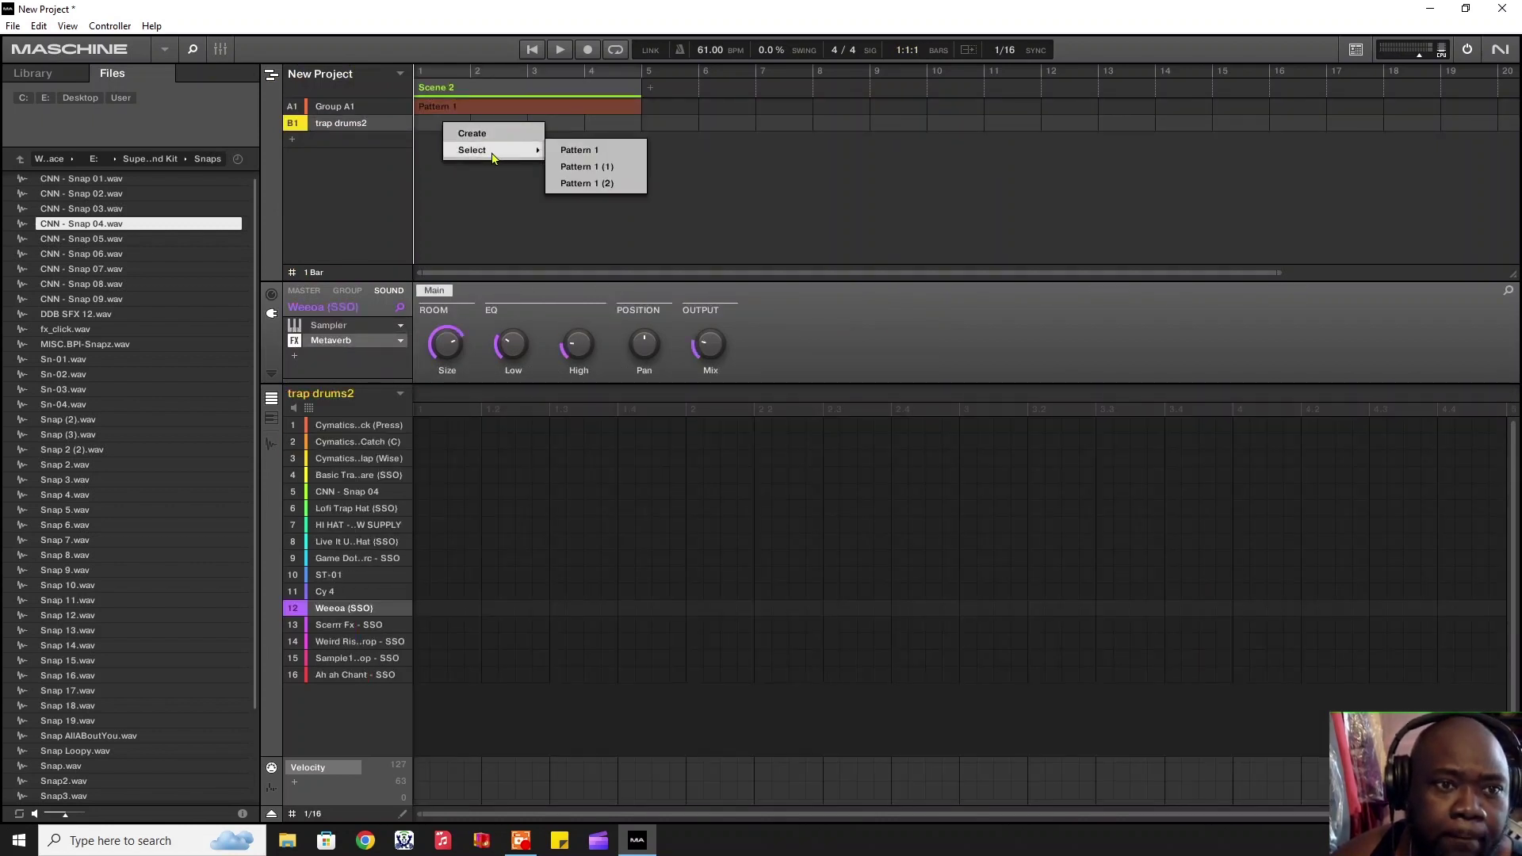
click(579, 150)
Step: Add Scene 3 at bar 5 with Pattern 1 (1) for both groups
click(650, 90)
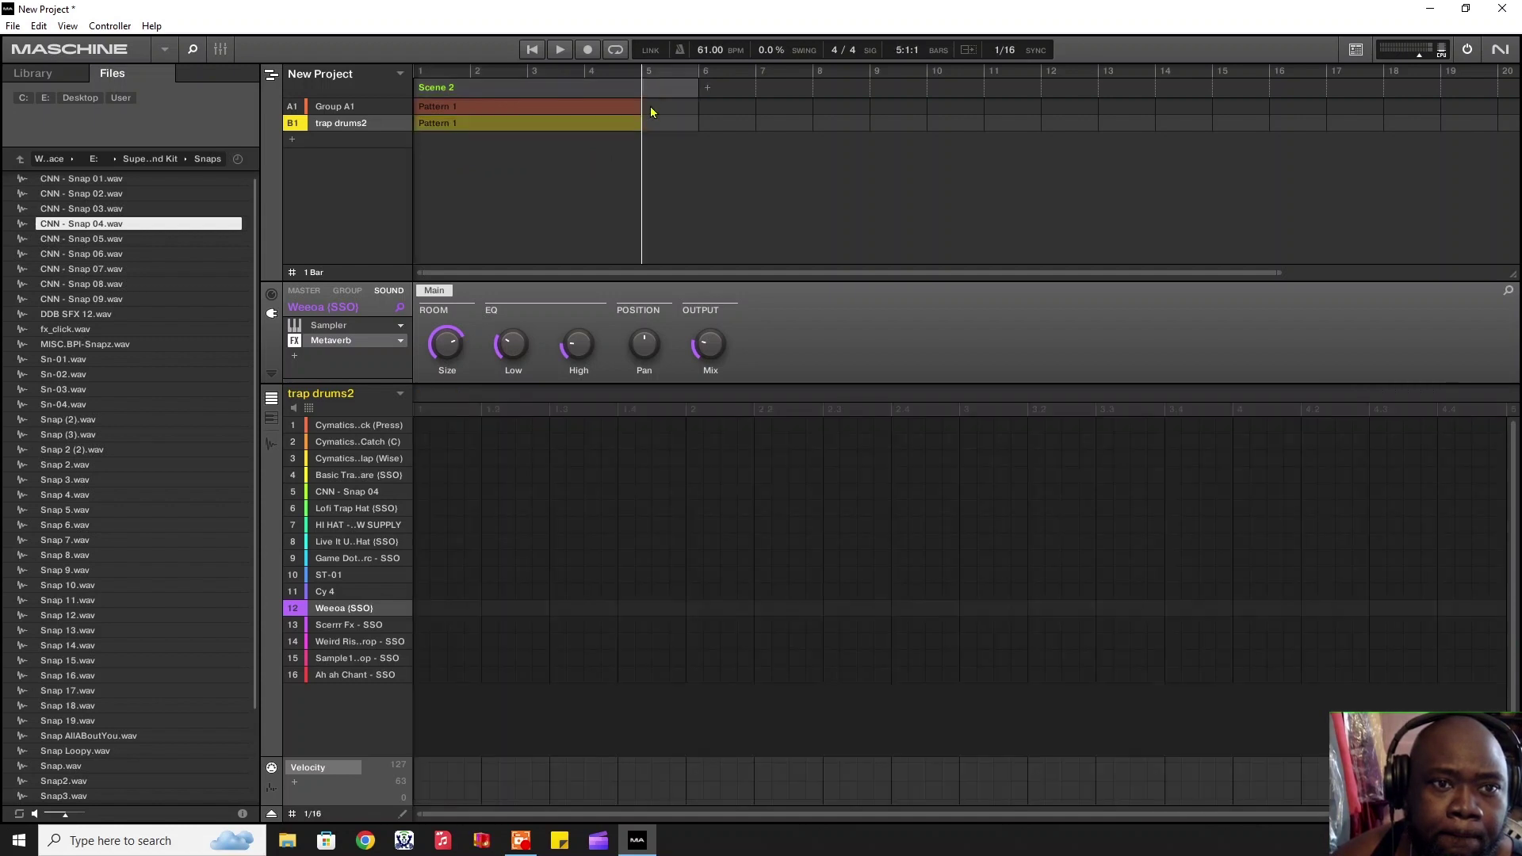
click(654, 106)
right_click(654, 106)
mouse_move(702, 132)
click(793, 149)
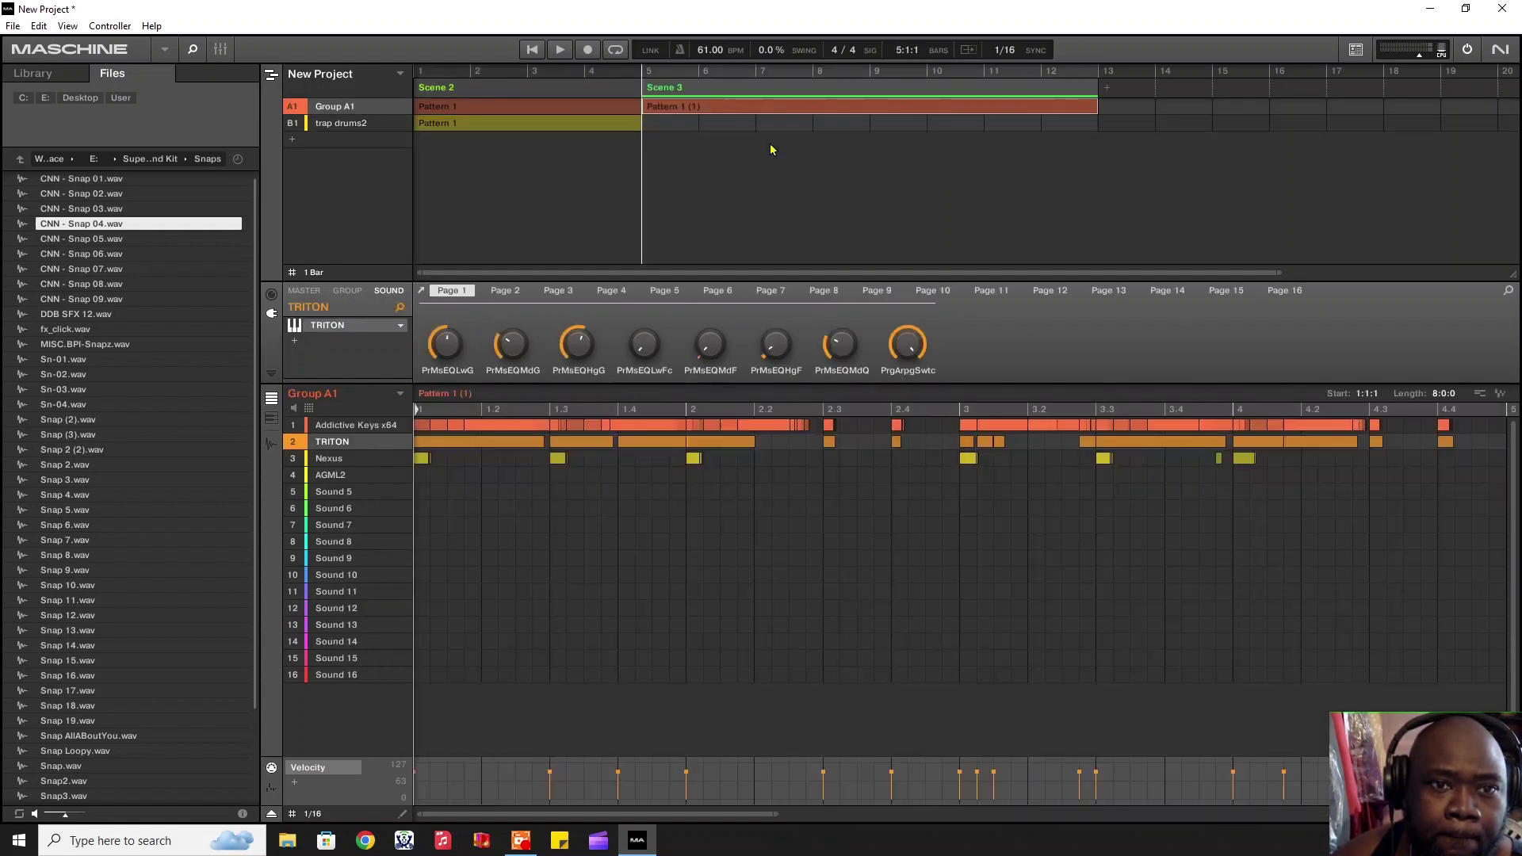
click(678, 124)
right_click(680, 125)
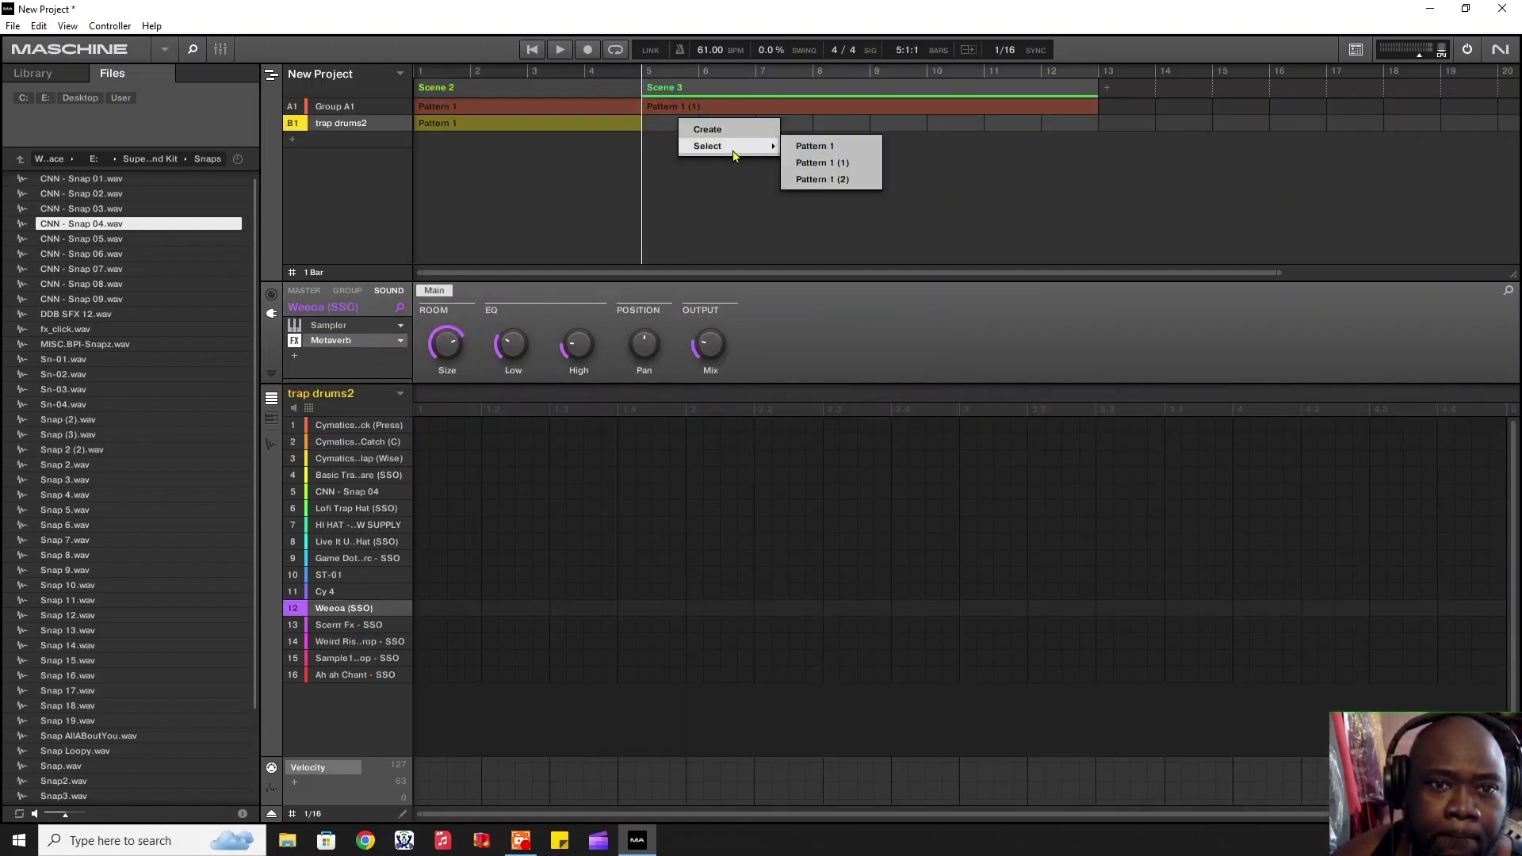
click(826, 160)
Step: Add Scene 4 at bar 13 with Pattern 1 (2) for both groups, and enable looping from bar 5
click(1108, 90)
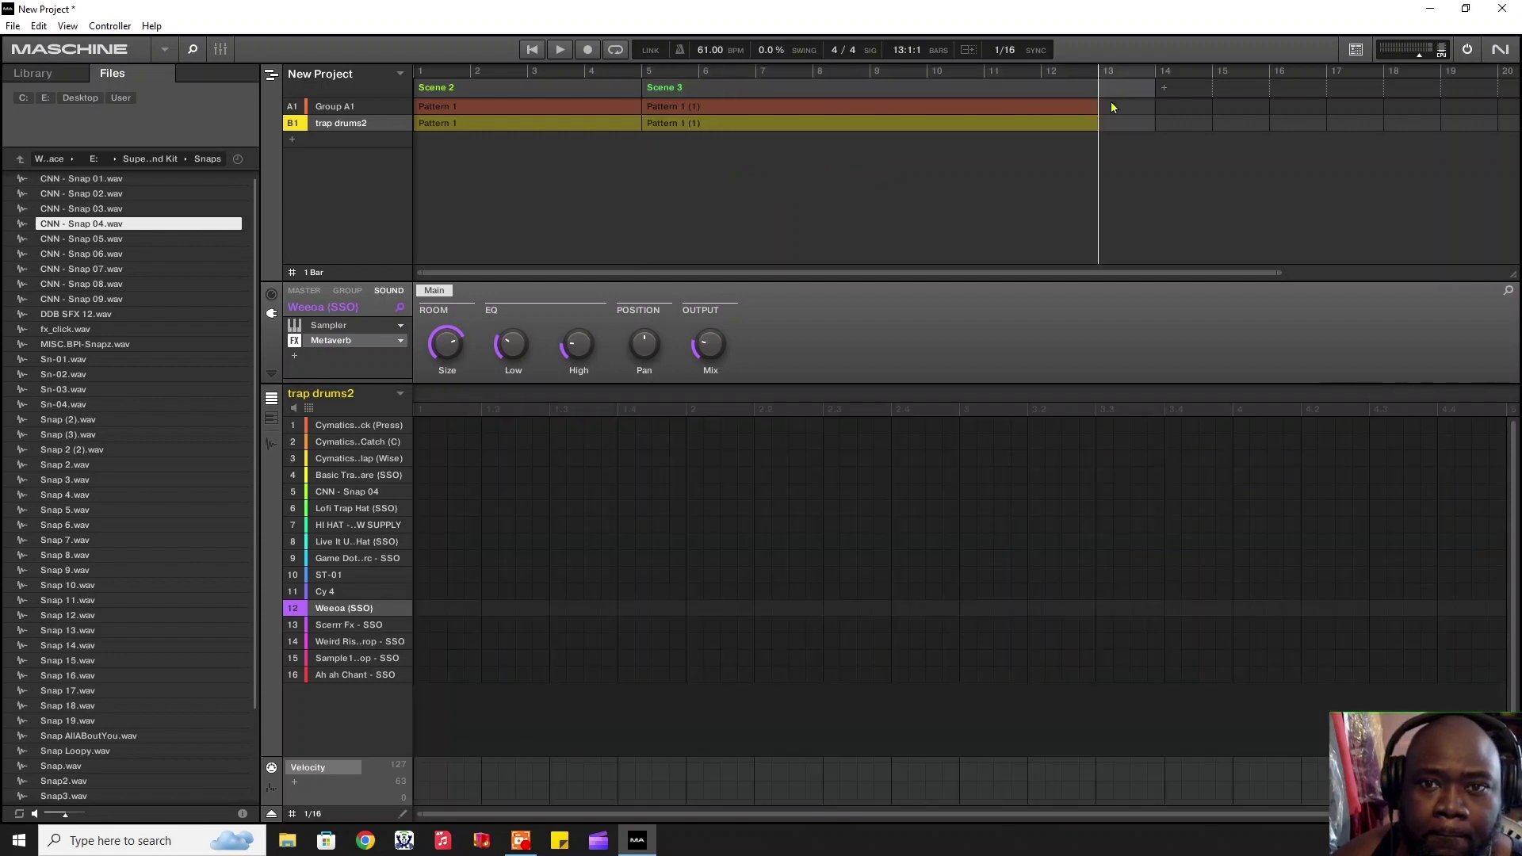
click(1114, 106)
right_click(1114, 106)
mouse_move(1155, 127)
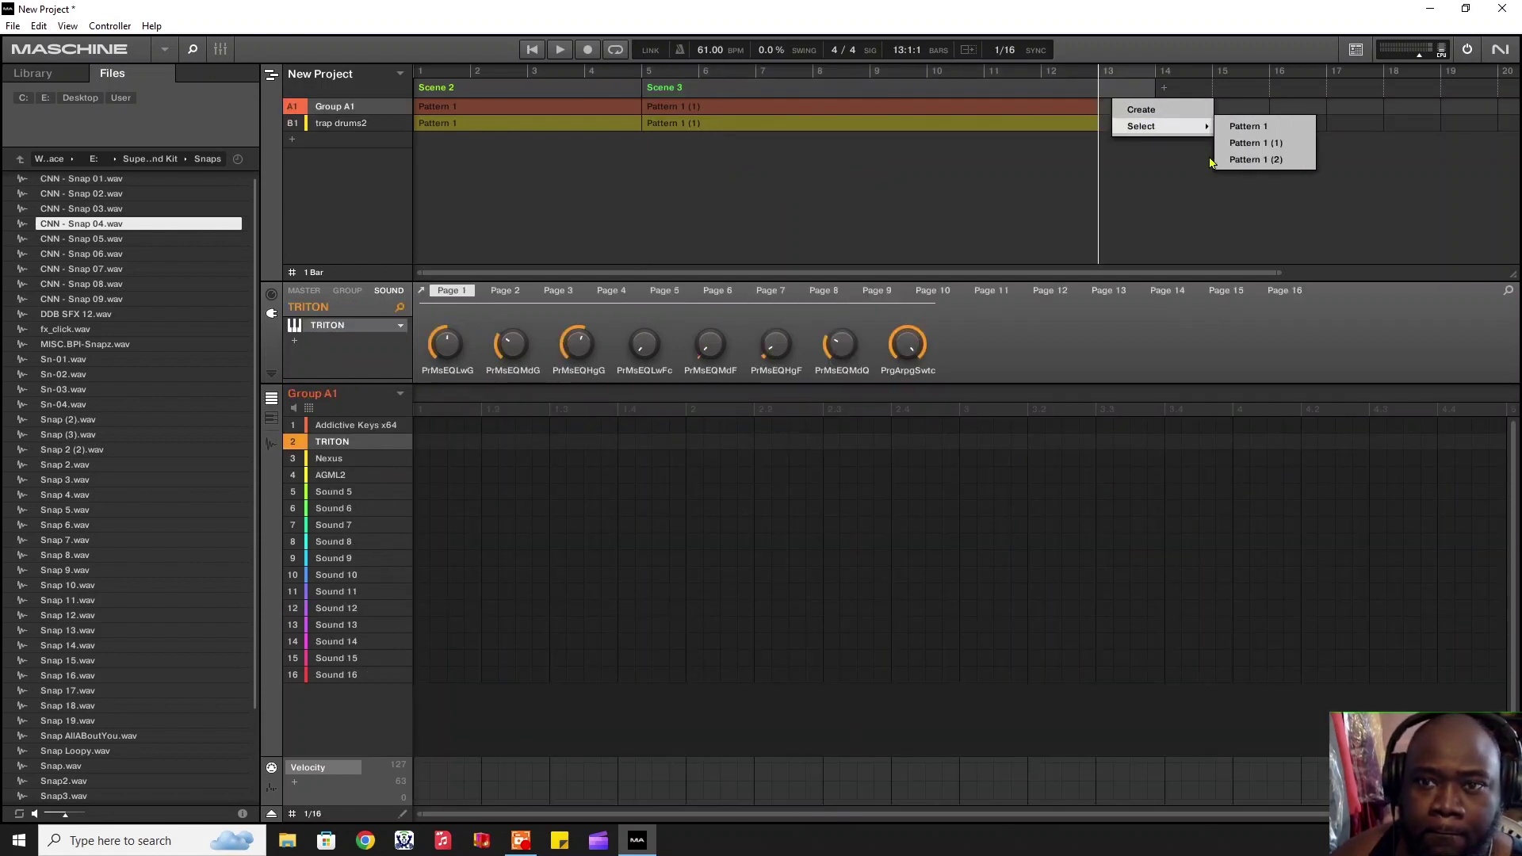
click(1241, 161)
click(1125, 131)
right_click(1126, 131)
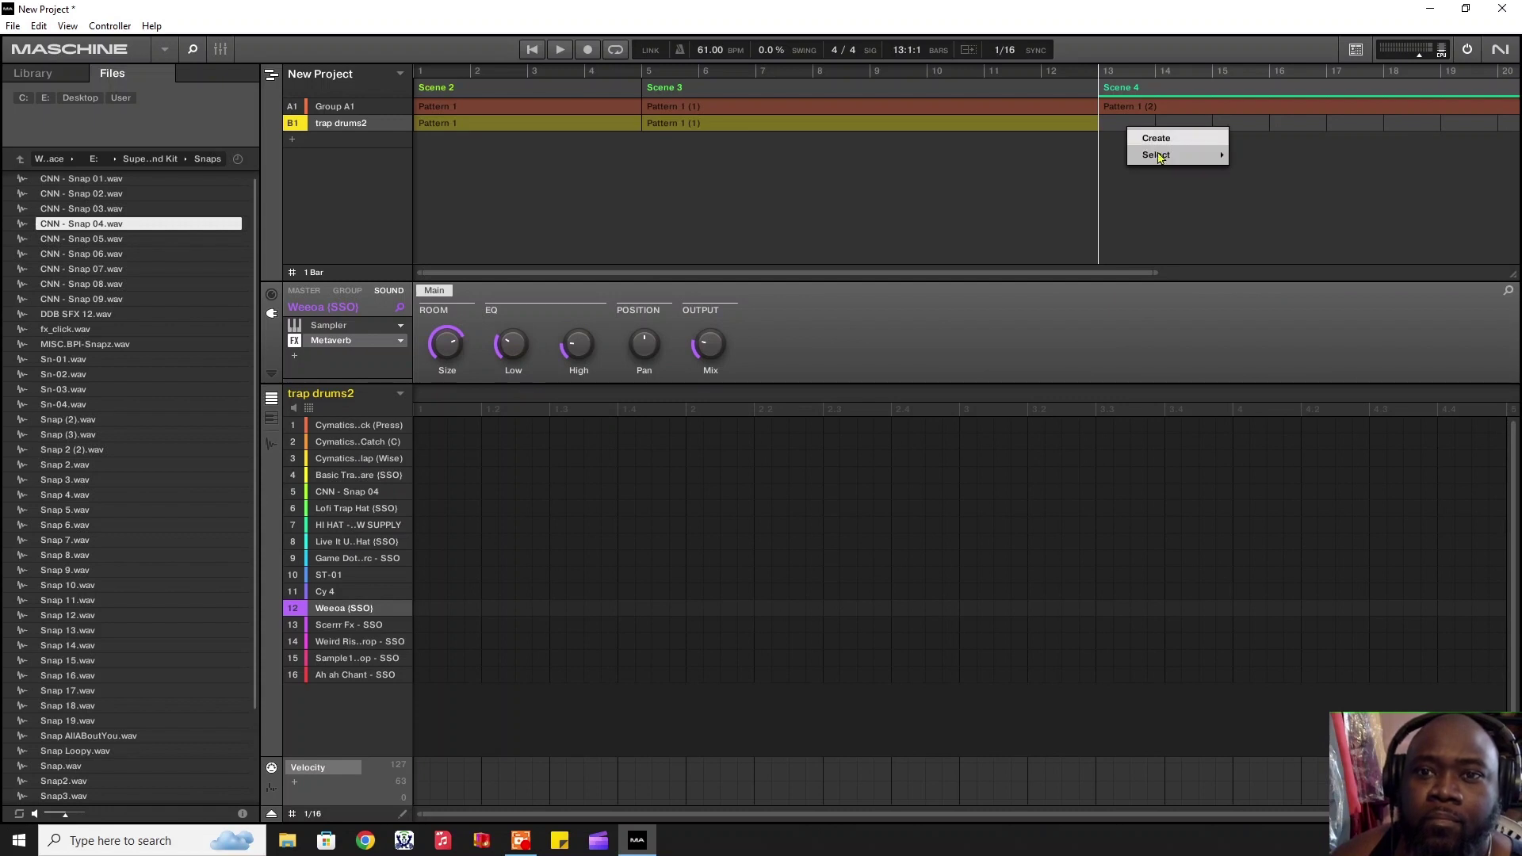
mouse_move(1159, 155)
click(1264, 189)
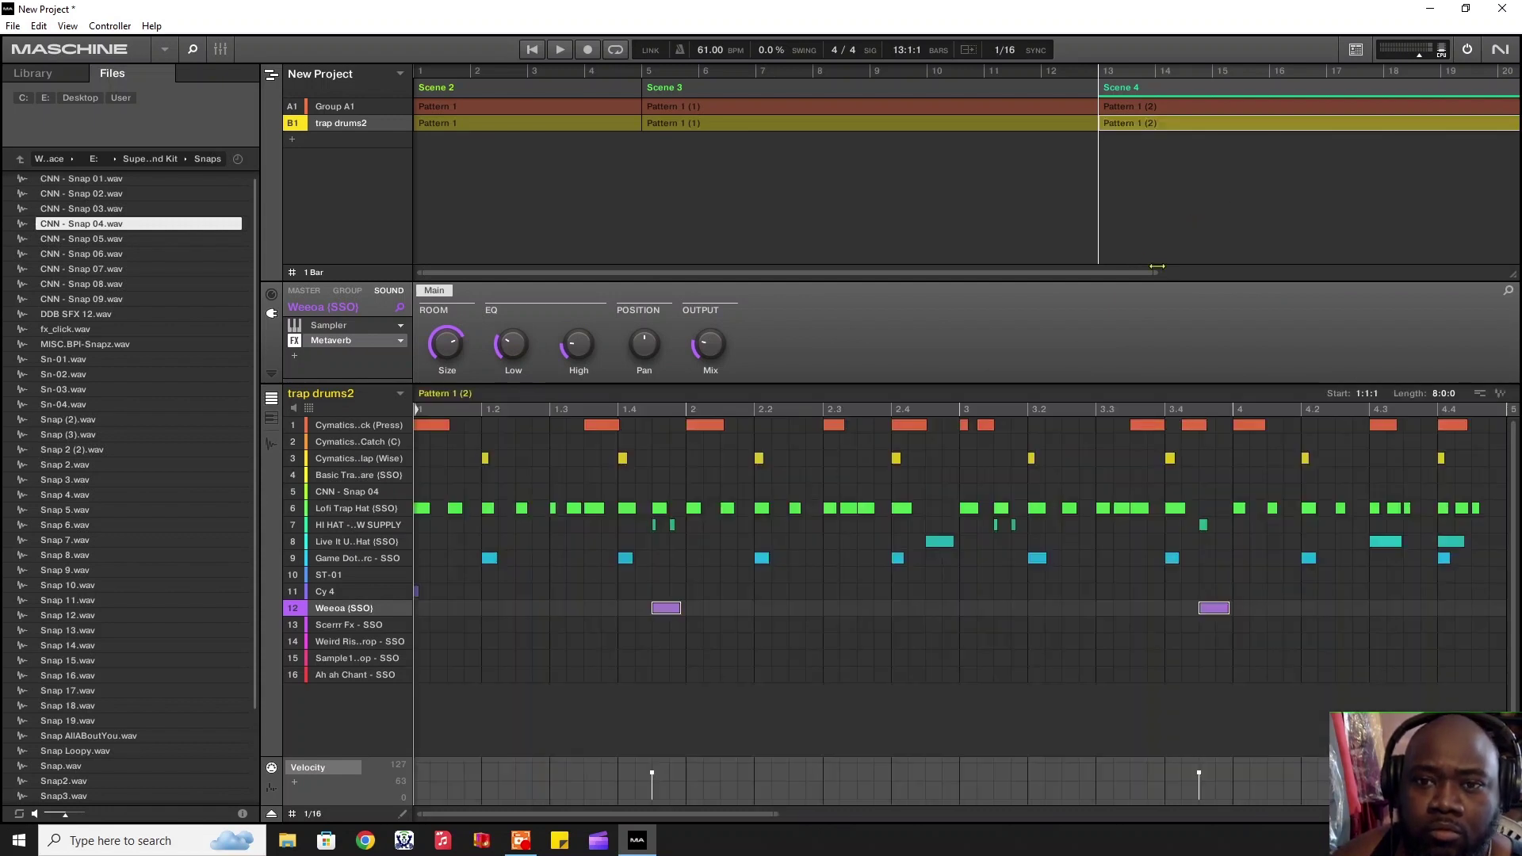
drag(1155, 270, 1247, 271)
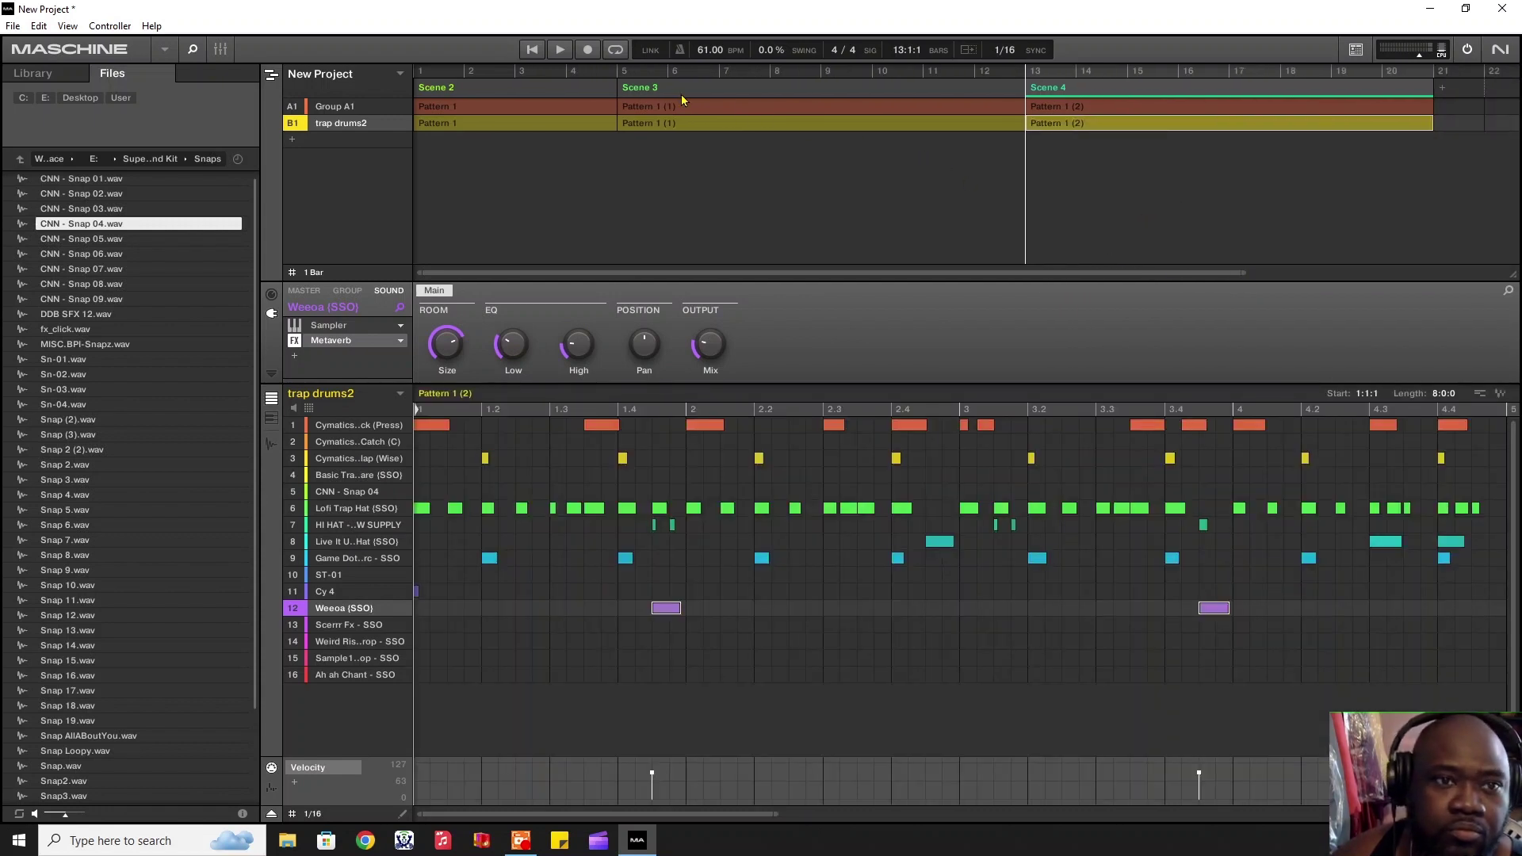
click(613, 50)
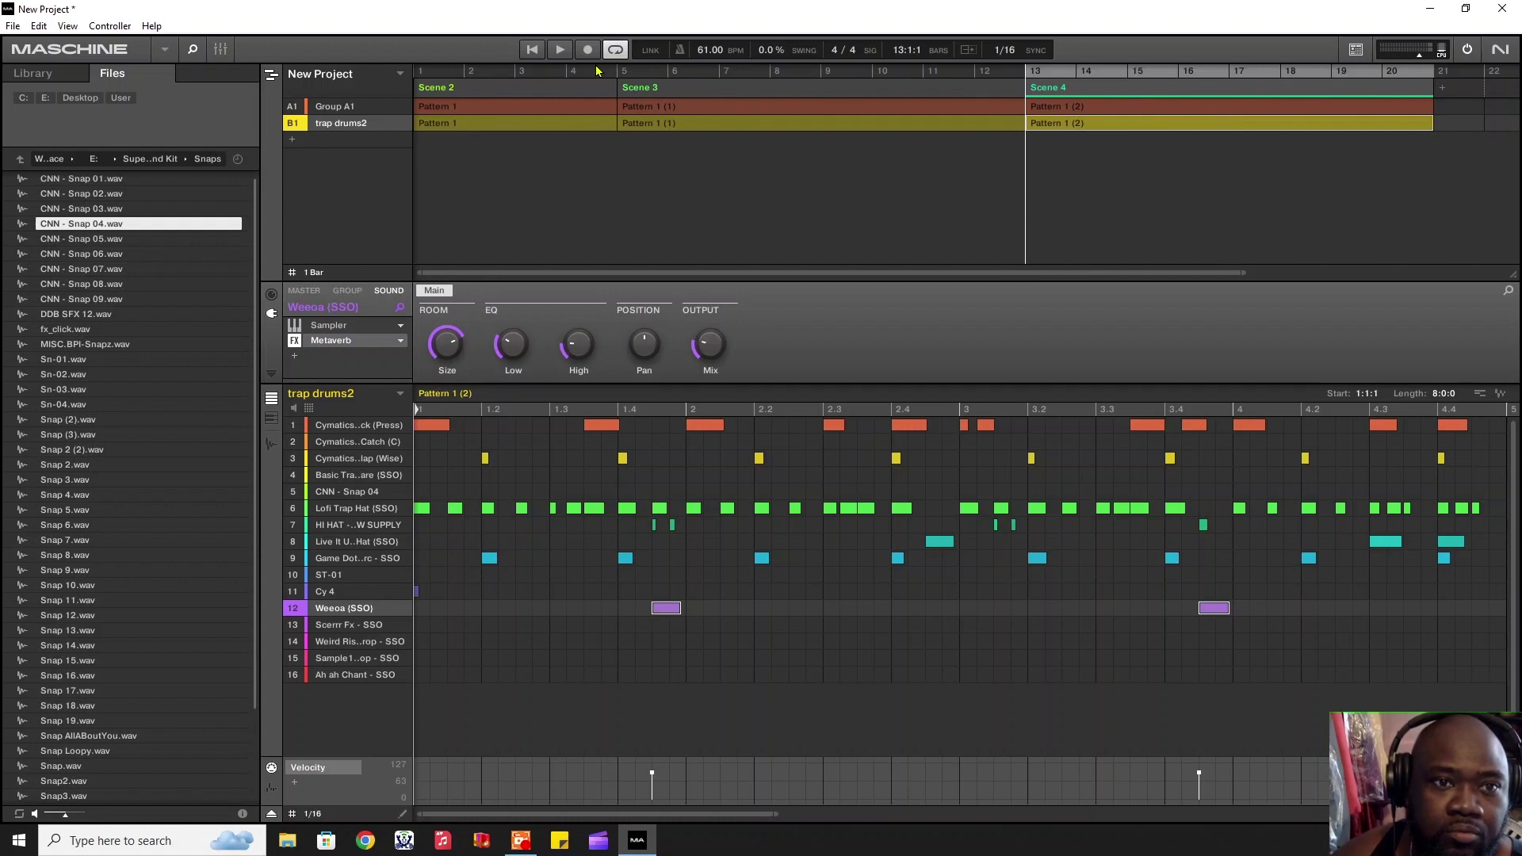
click(616, 73)
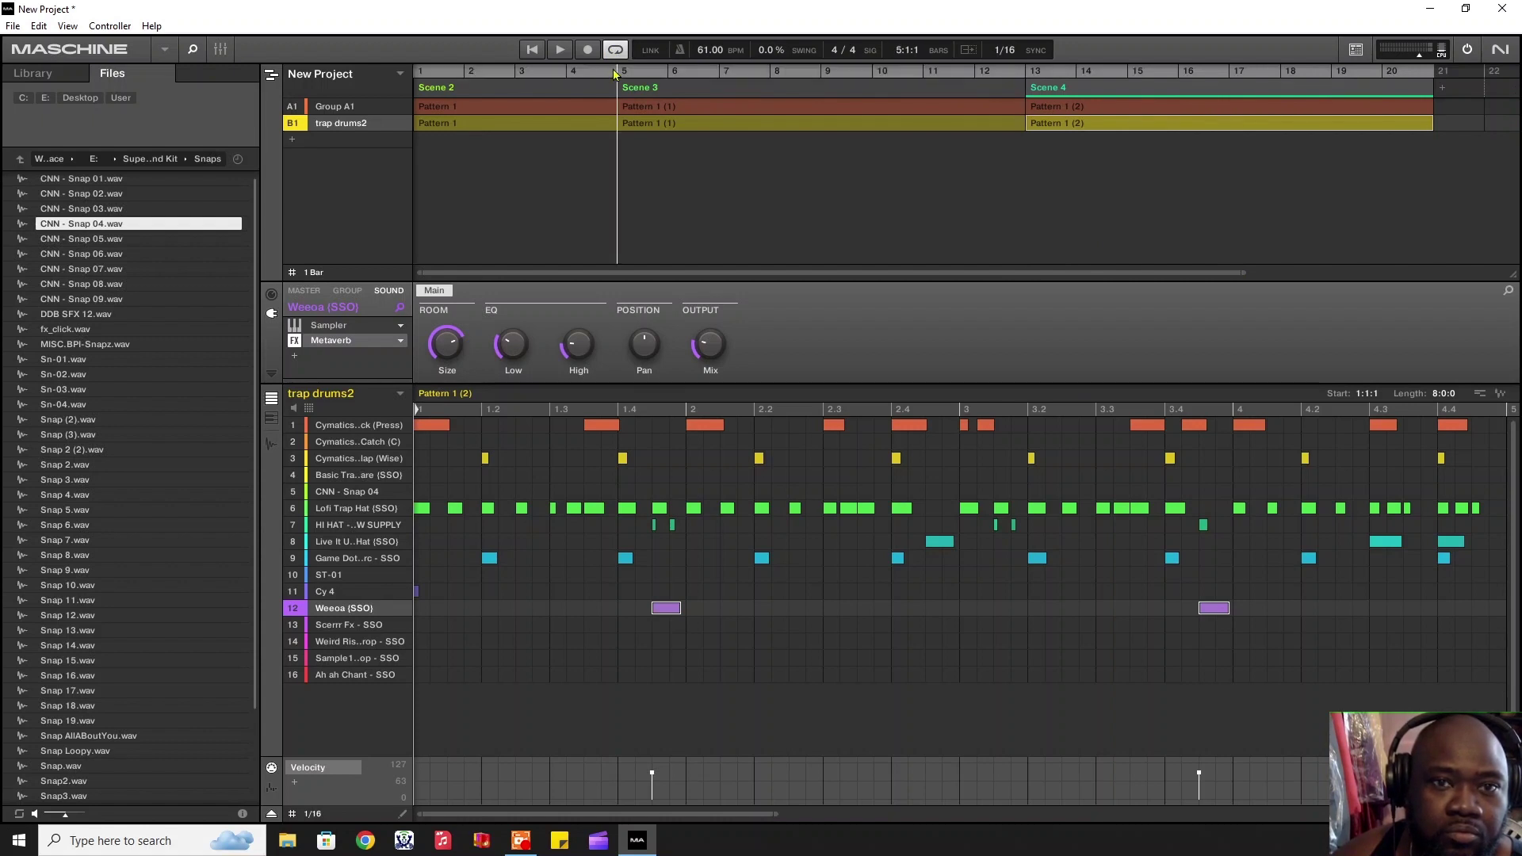
Step: Load banana boat wet.wav from mr. bananaboat tag > new bananaboat tag into Group A1's Sound 5 and view its waveform
click(339, 109)
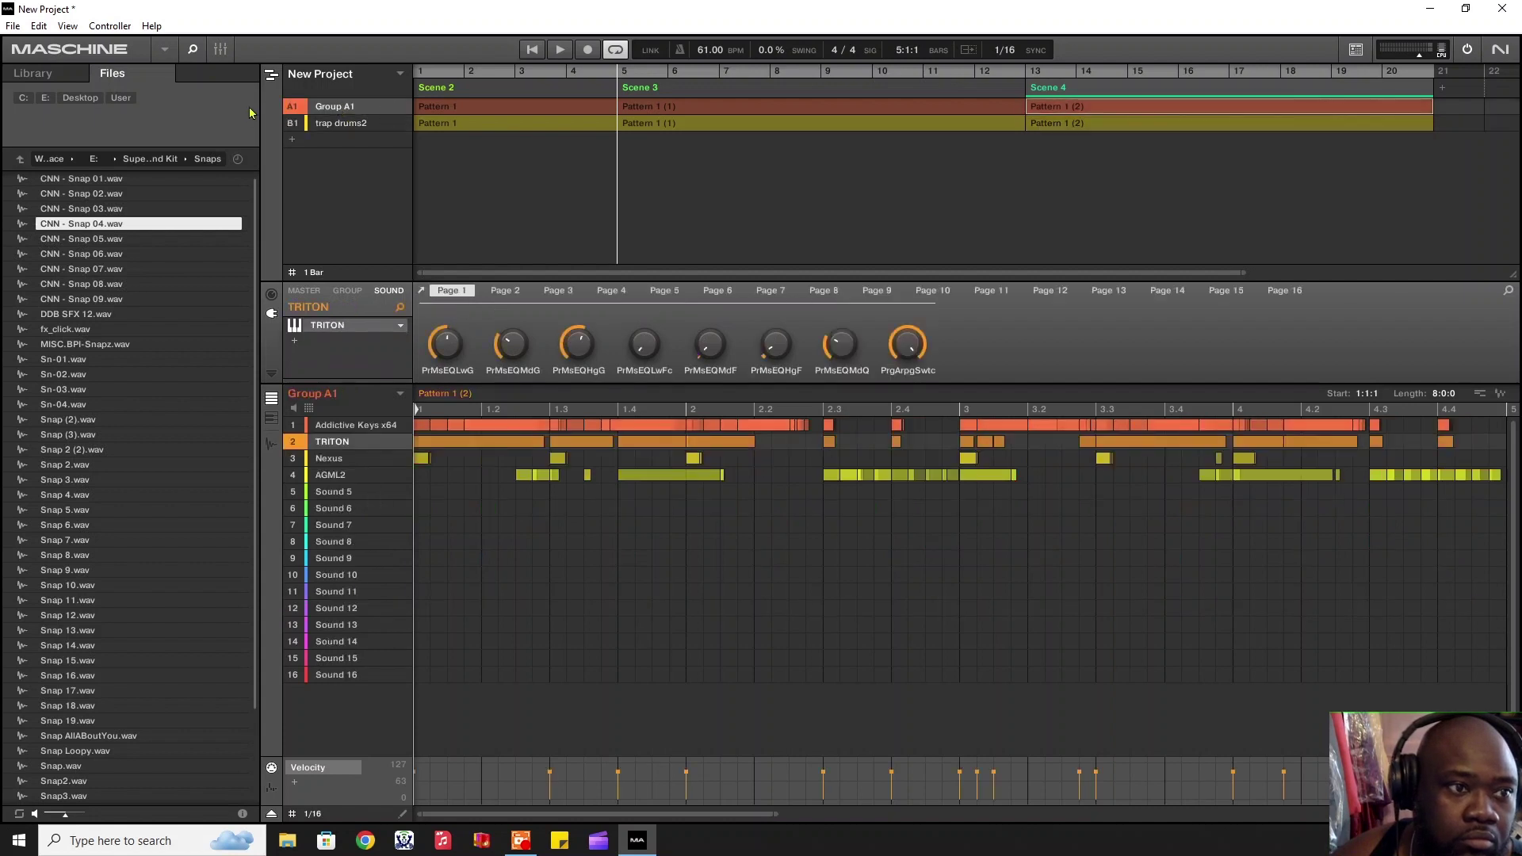
click(19, 158)
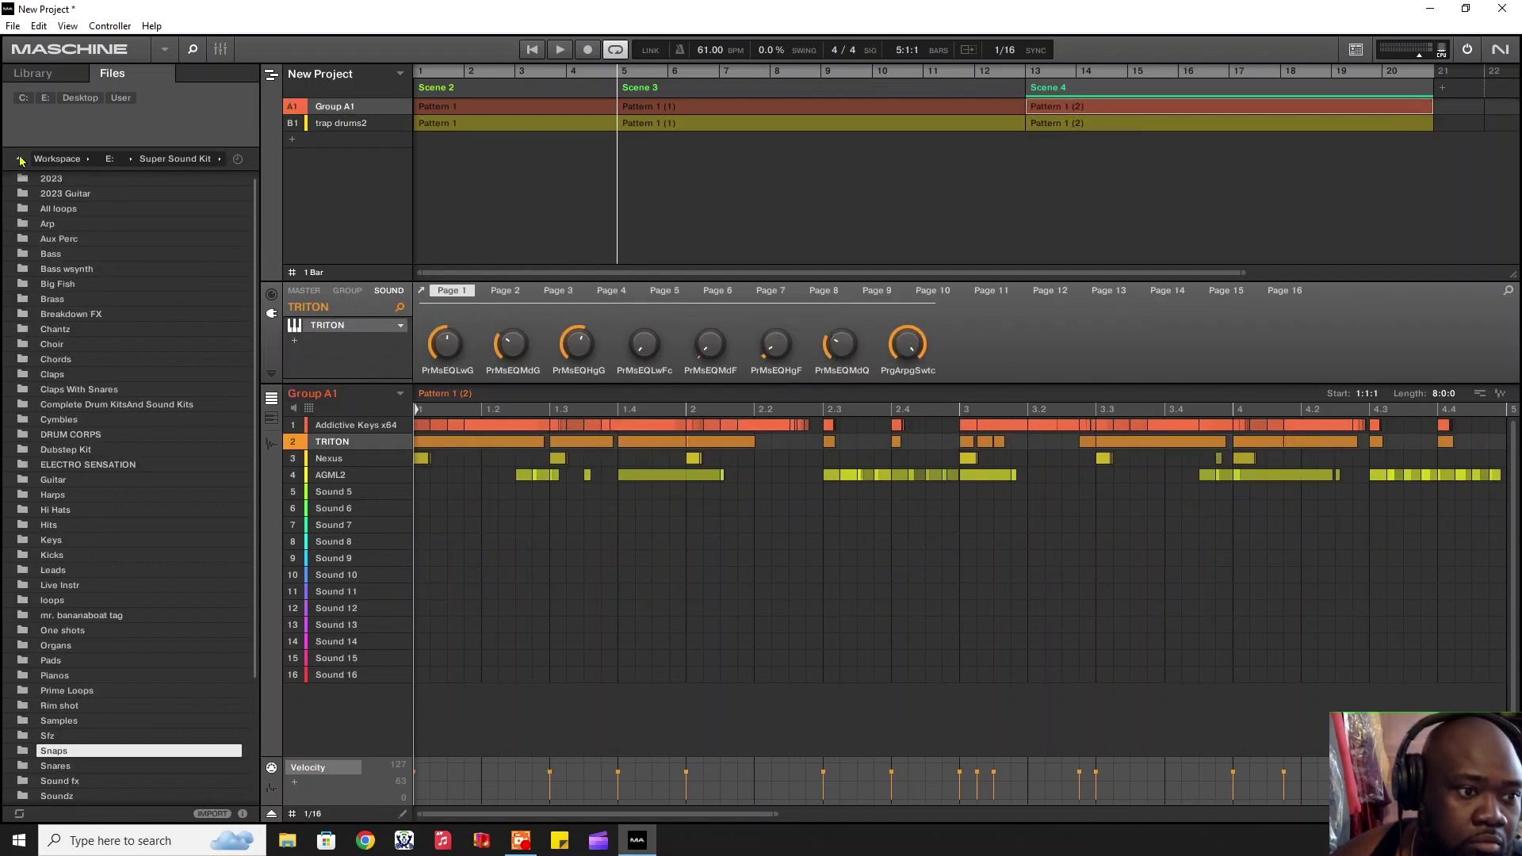
double_click(88, 616)
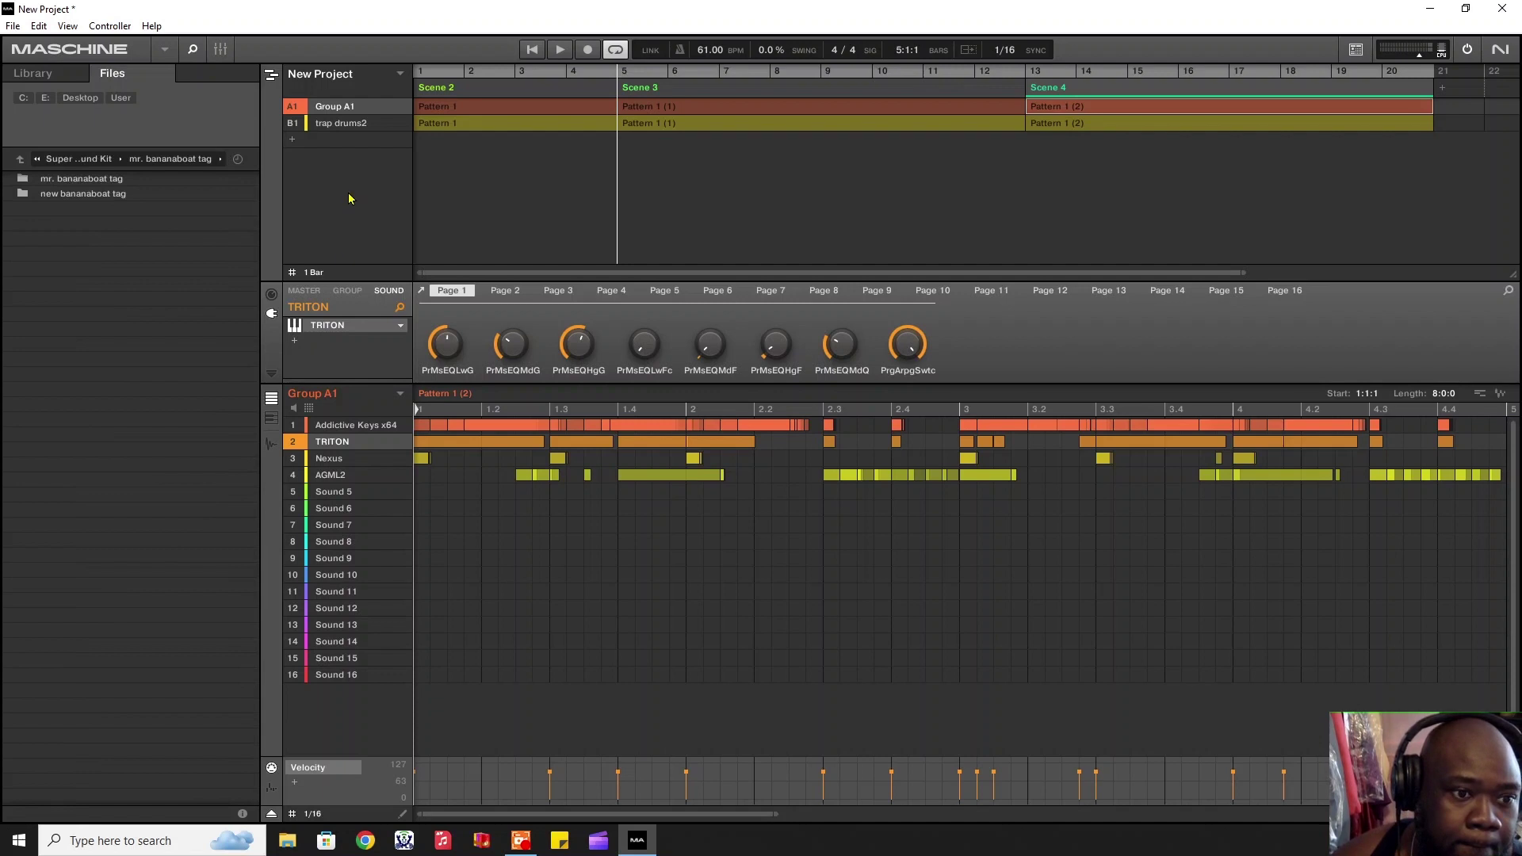
click(332, 494)
click(462, 88)
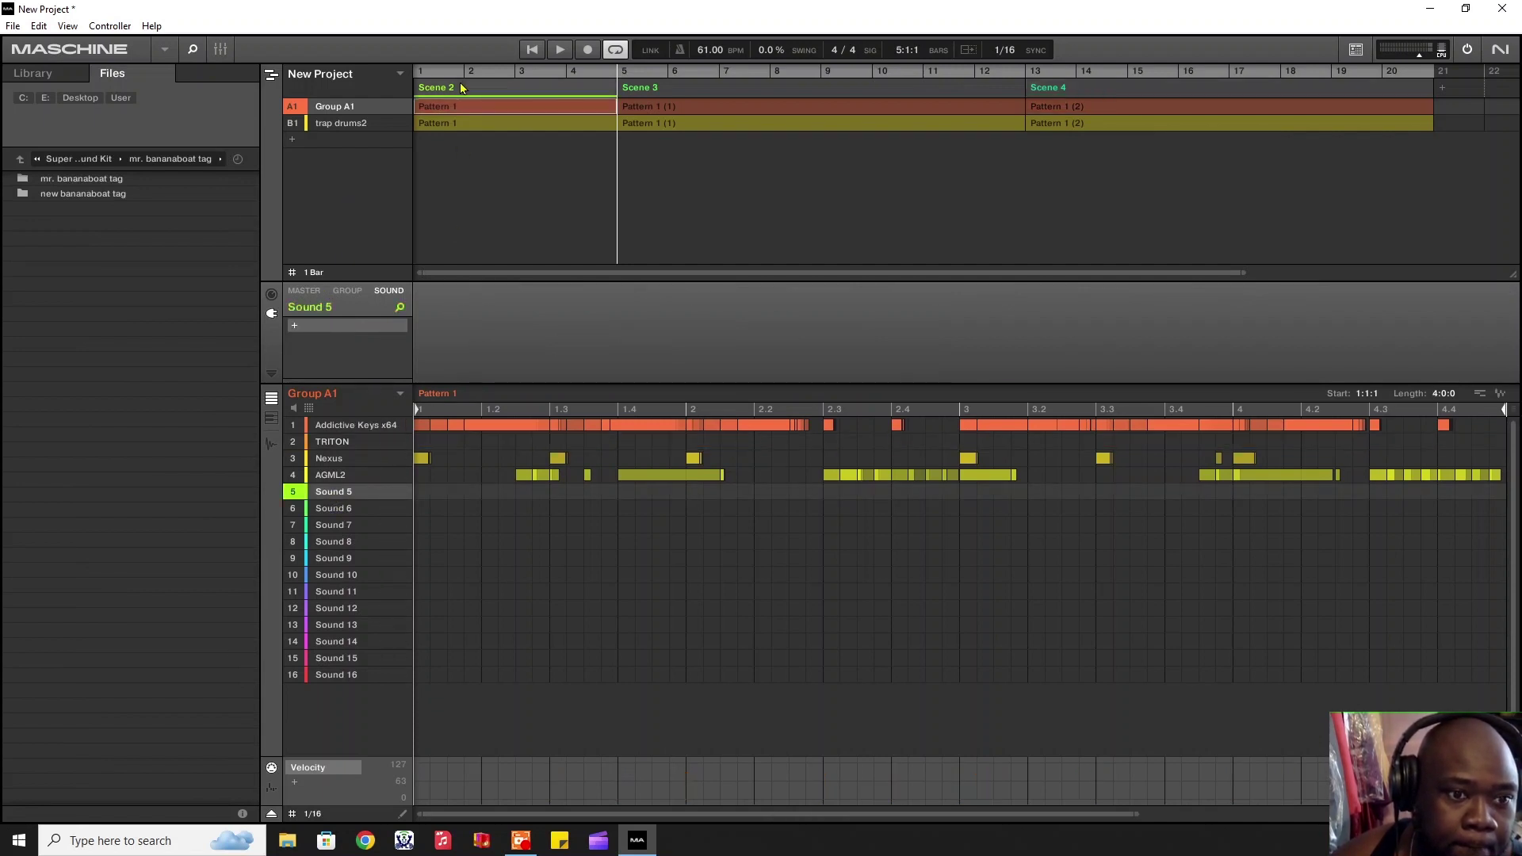
double_click(68, 198)
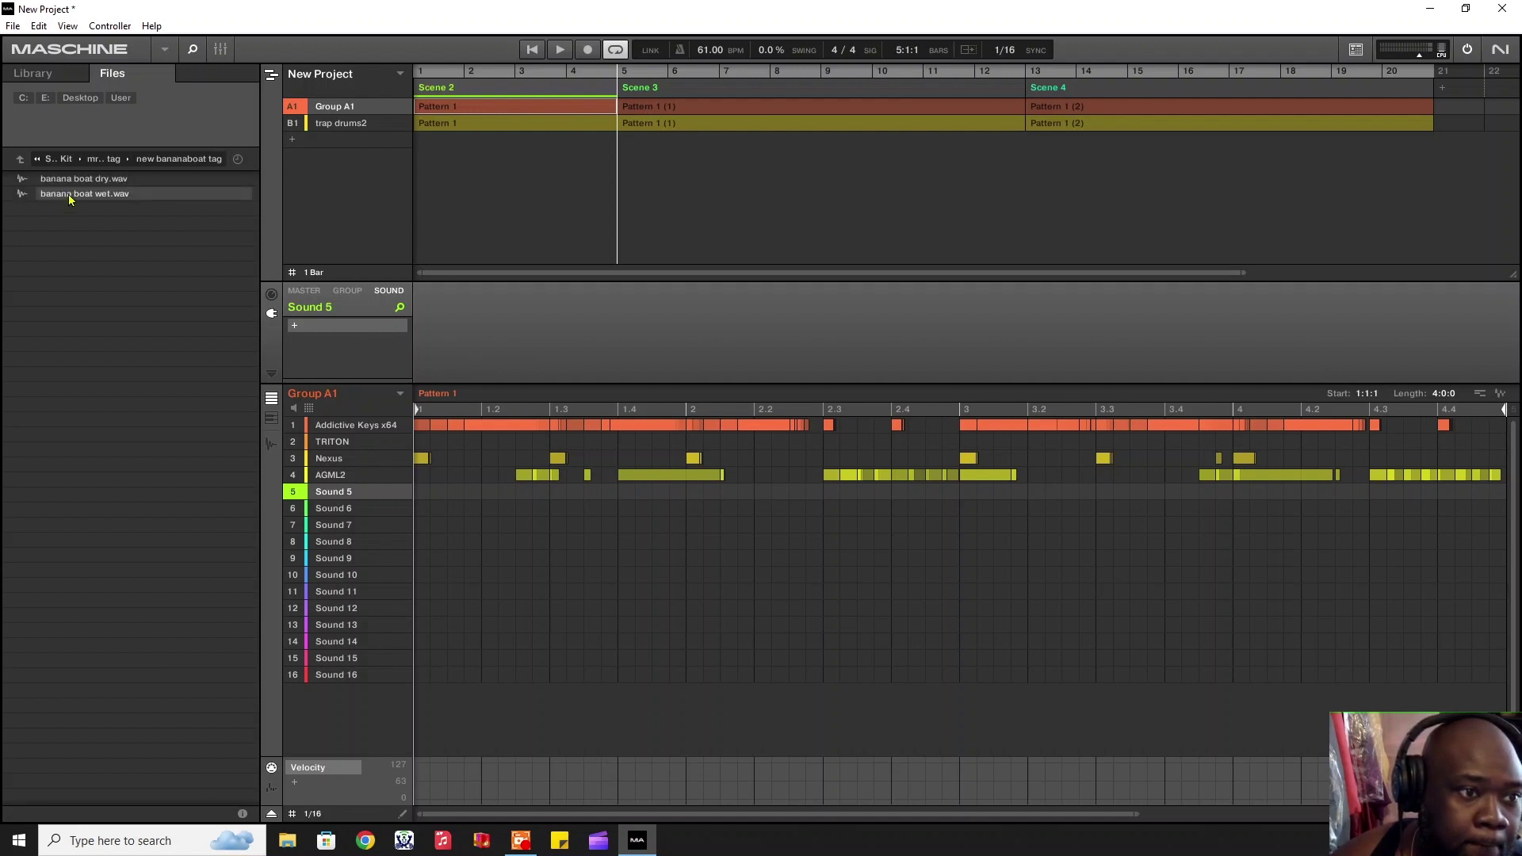
double_click(69, 195)
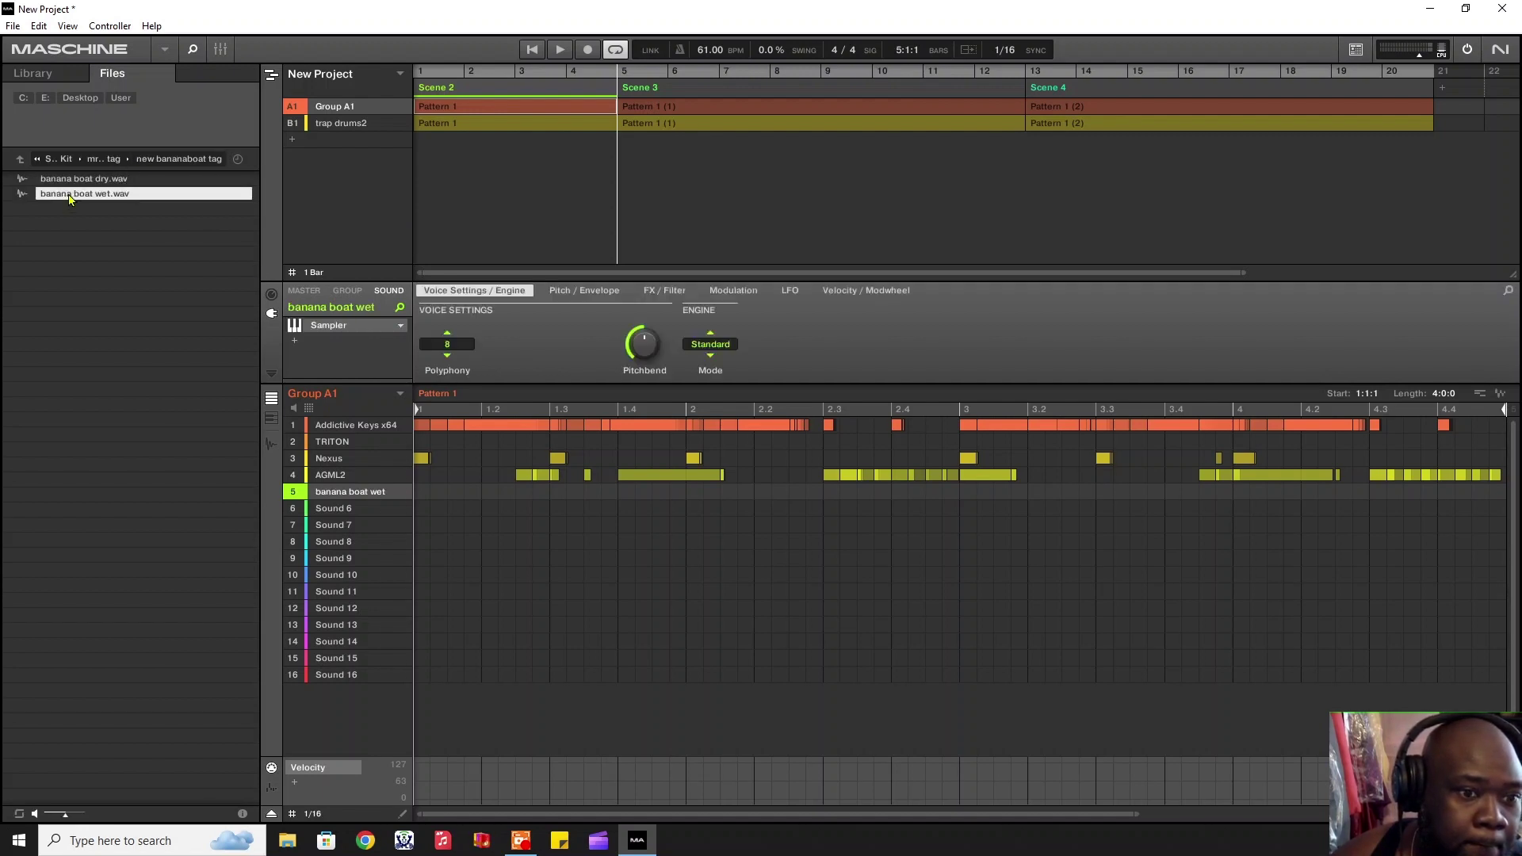
click(270, 445)
click(486, 392)
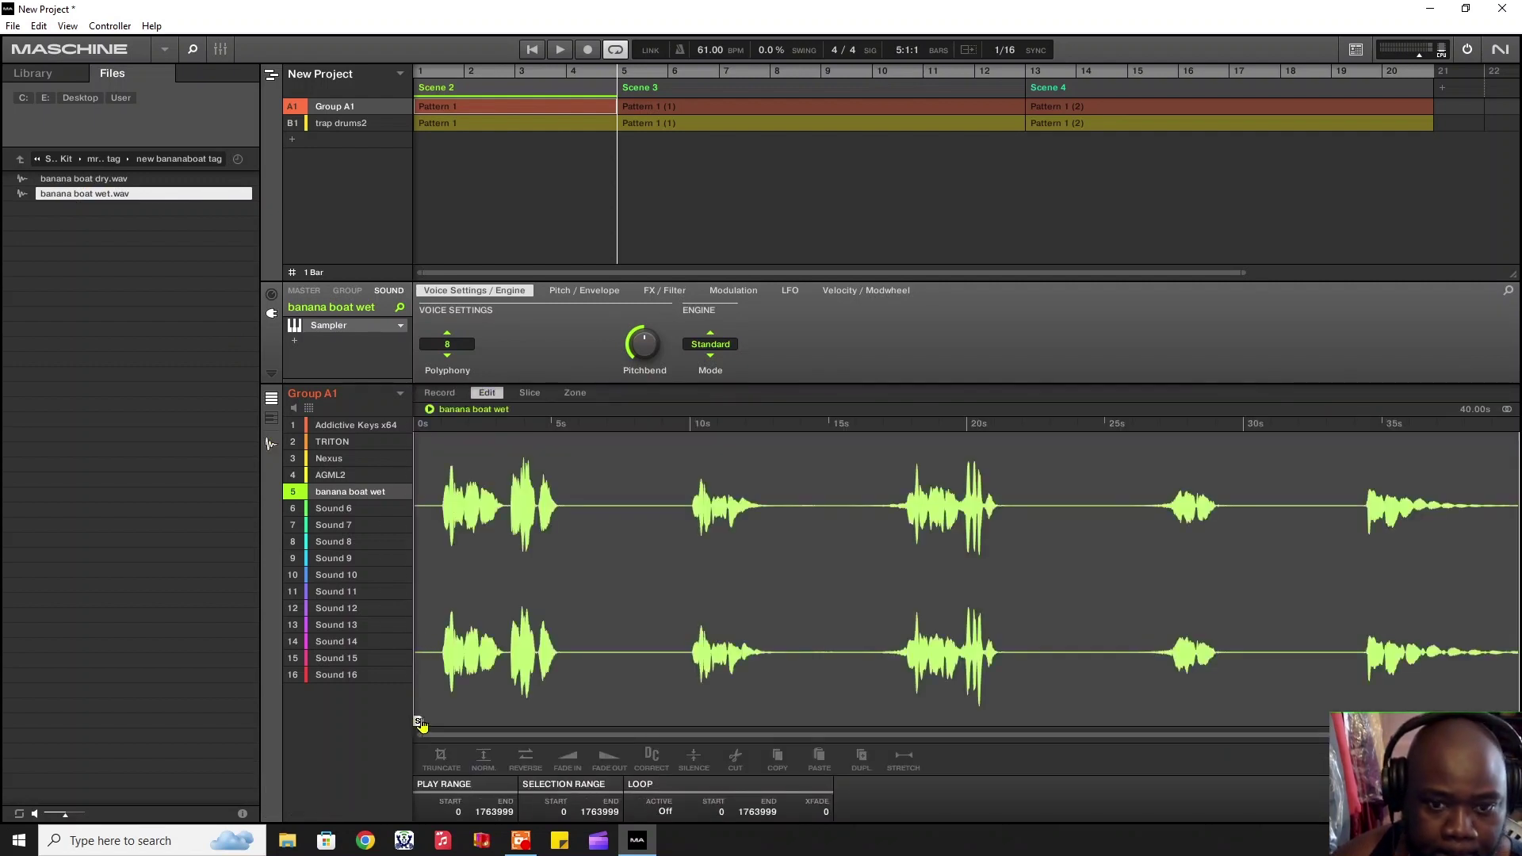
Step: Move banana boat wet's start marker to 750585 and end marker to 1034897, then close the editor
mouse_move(421, 724)
mouse_down()
mouse_move(673, 722)
mouse_move(947, 756)
mouse_up()
drag(895, 755, 885, 755)
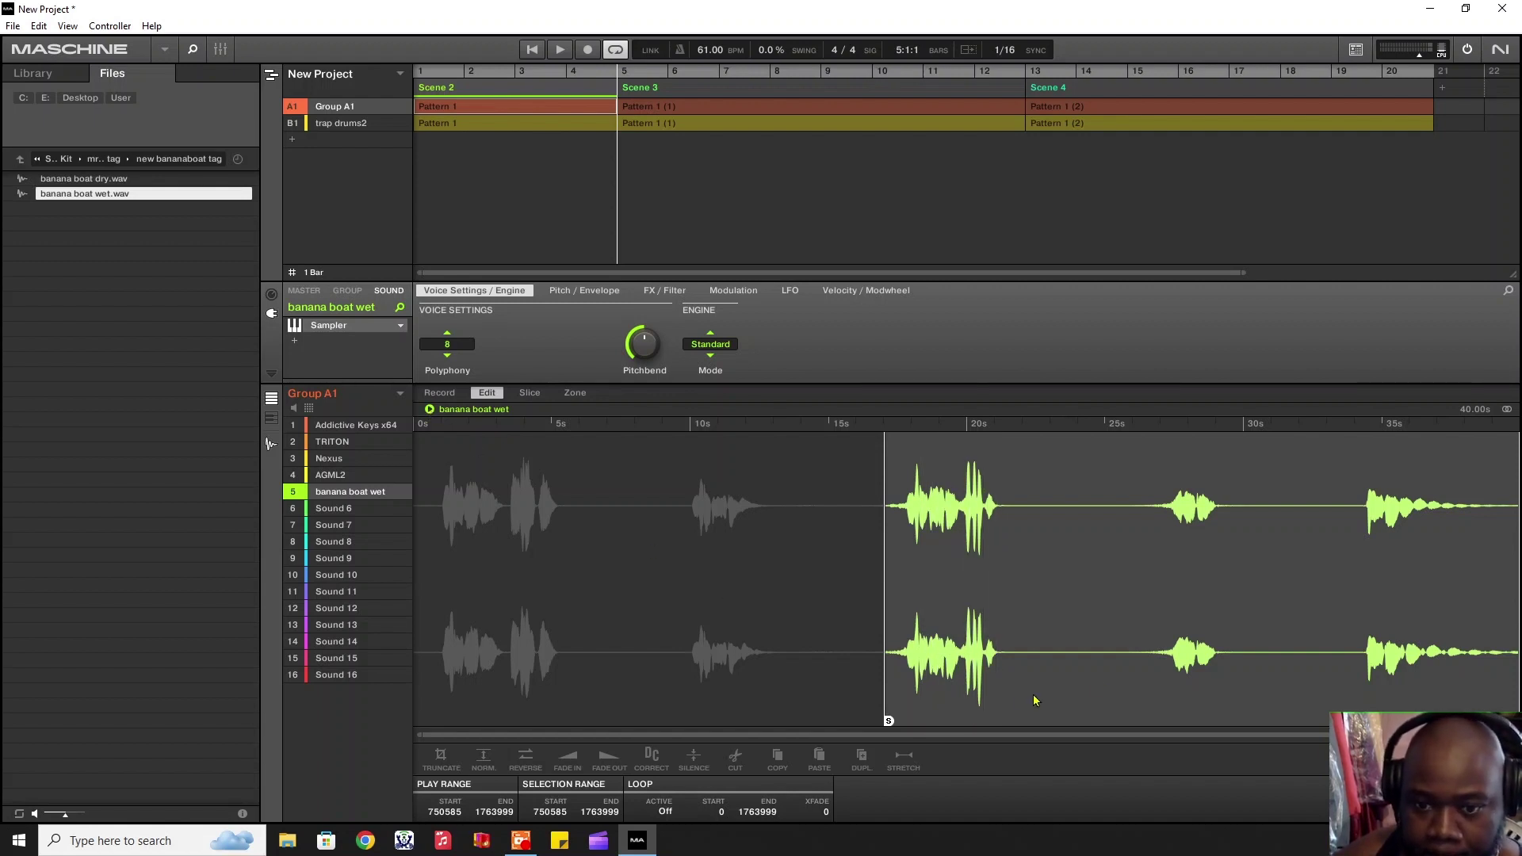
mouse_move(1518, 719)
mouse_down()
mouse_move(1077, 716)
mouse_move(1062, 703)
mouse_up()
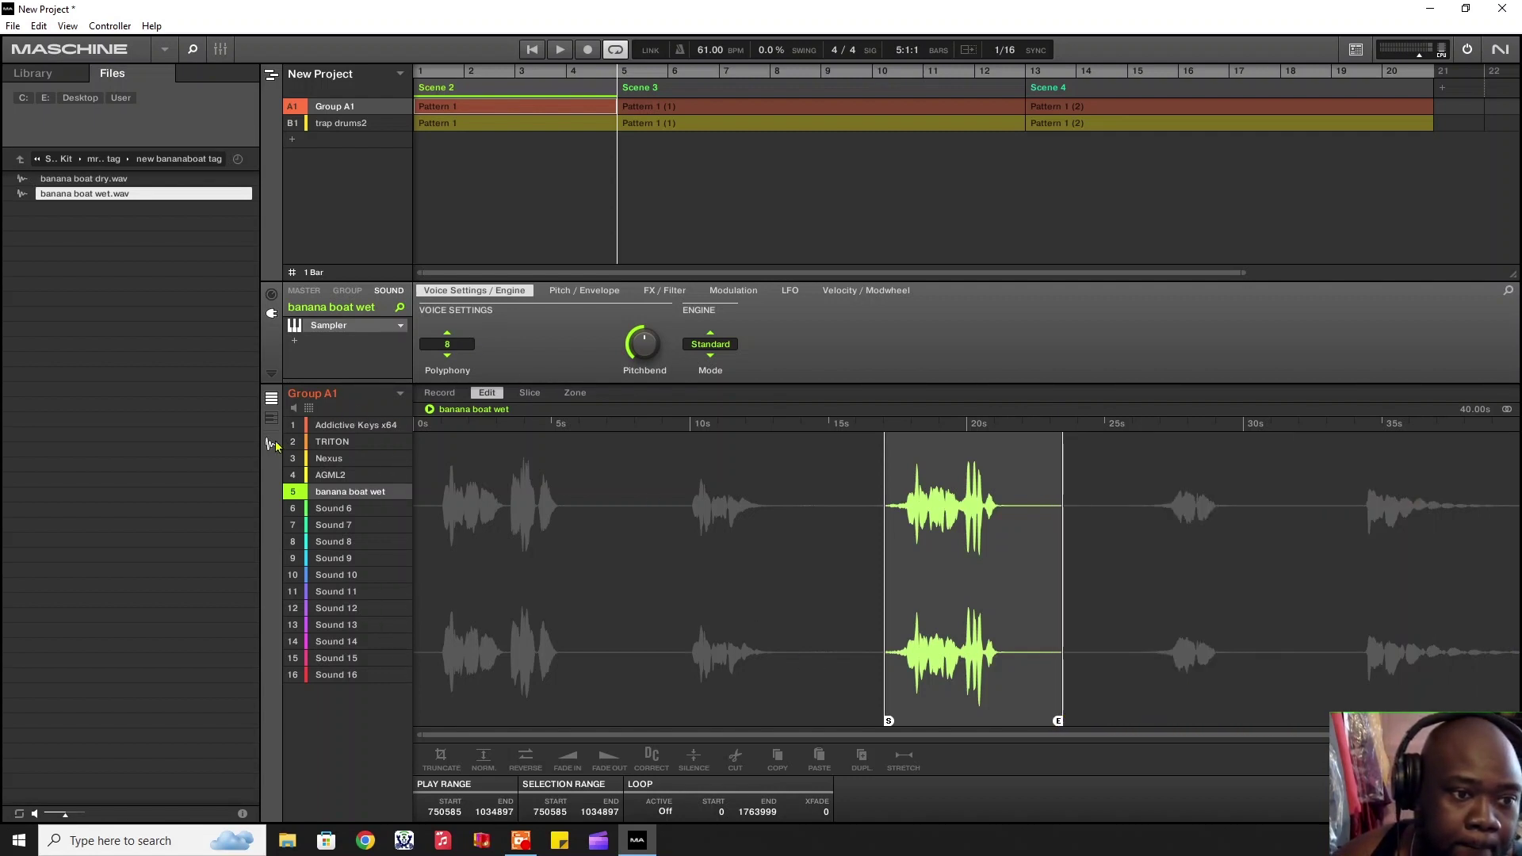
click(272, 443)
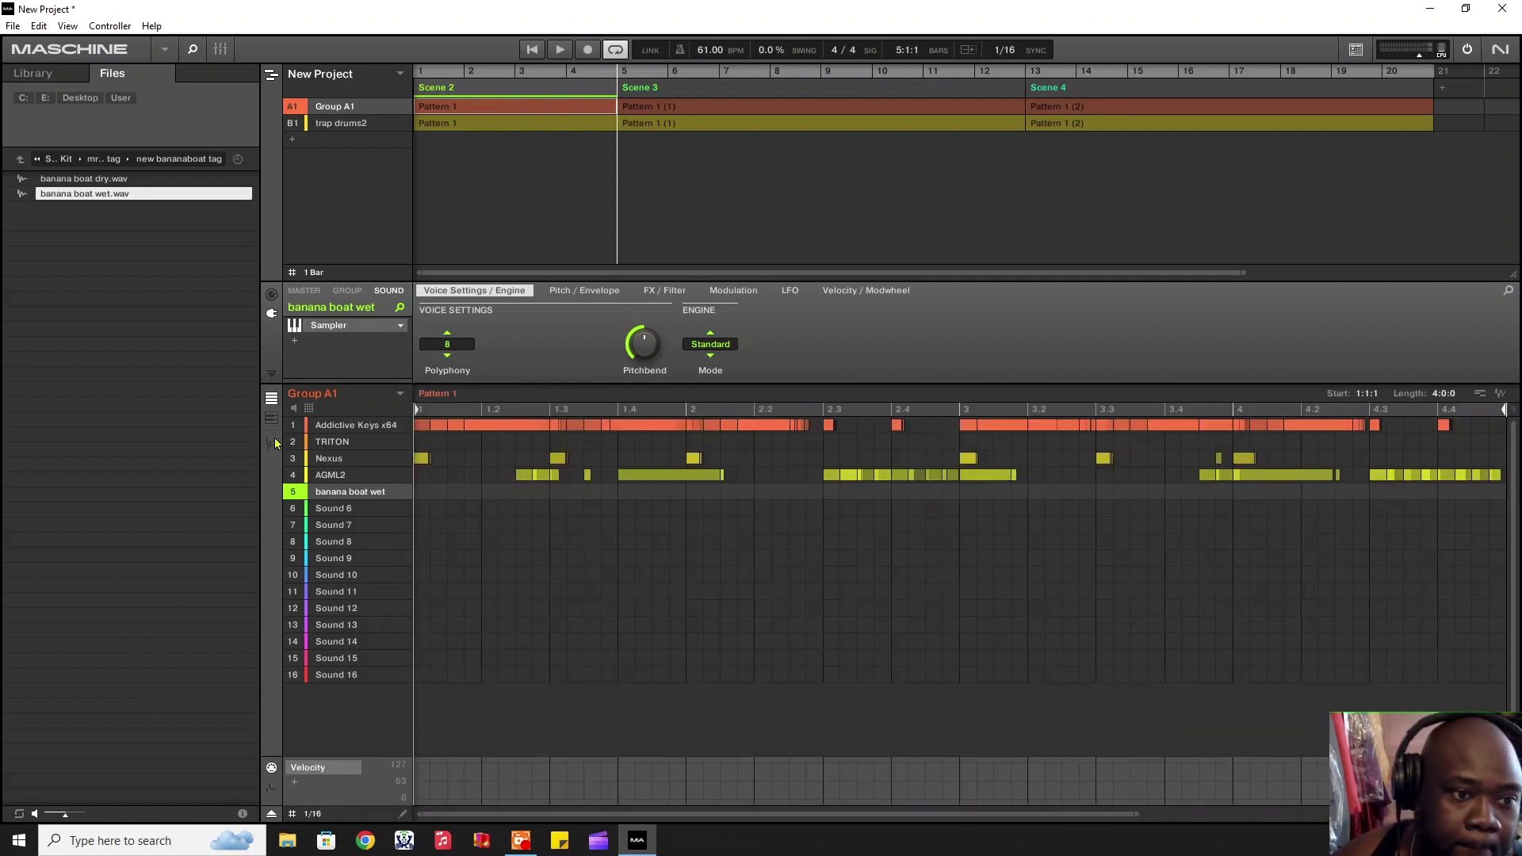
Step: Add a banana boat wet hit at the start of bar 2 in Pattern 1, play it back, and show the mixer
click(531, 50)
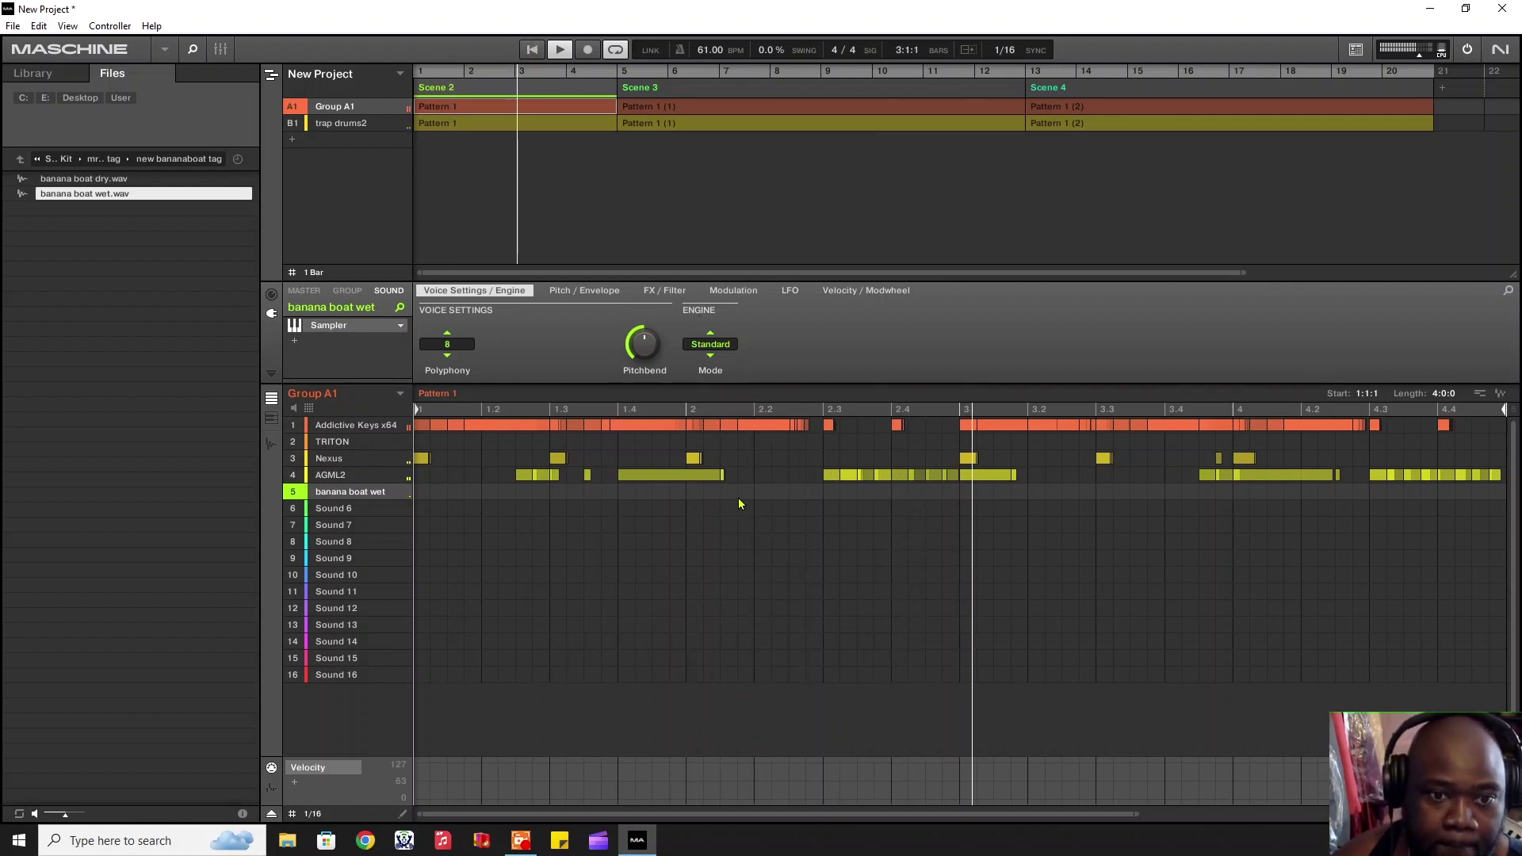
click(712, 491)
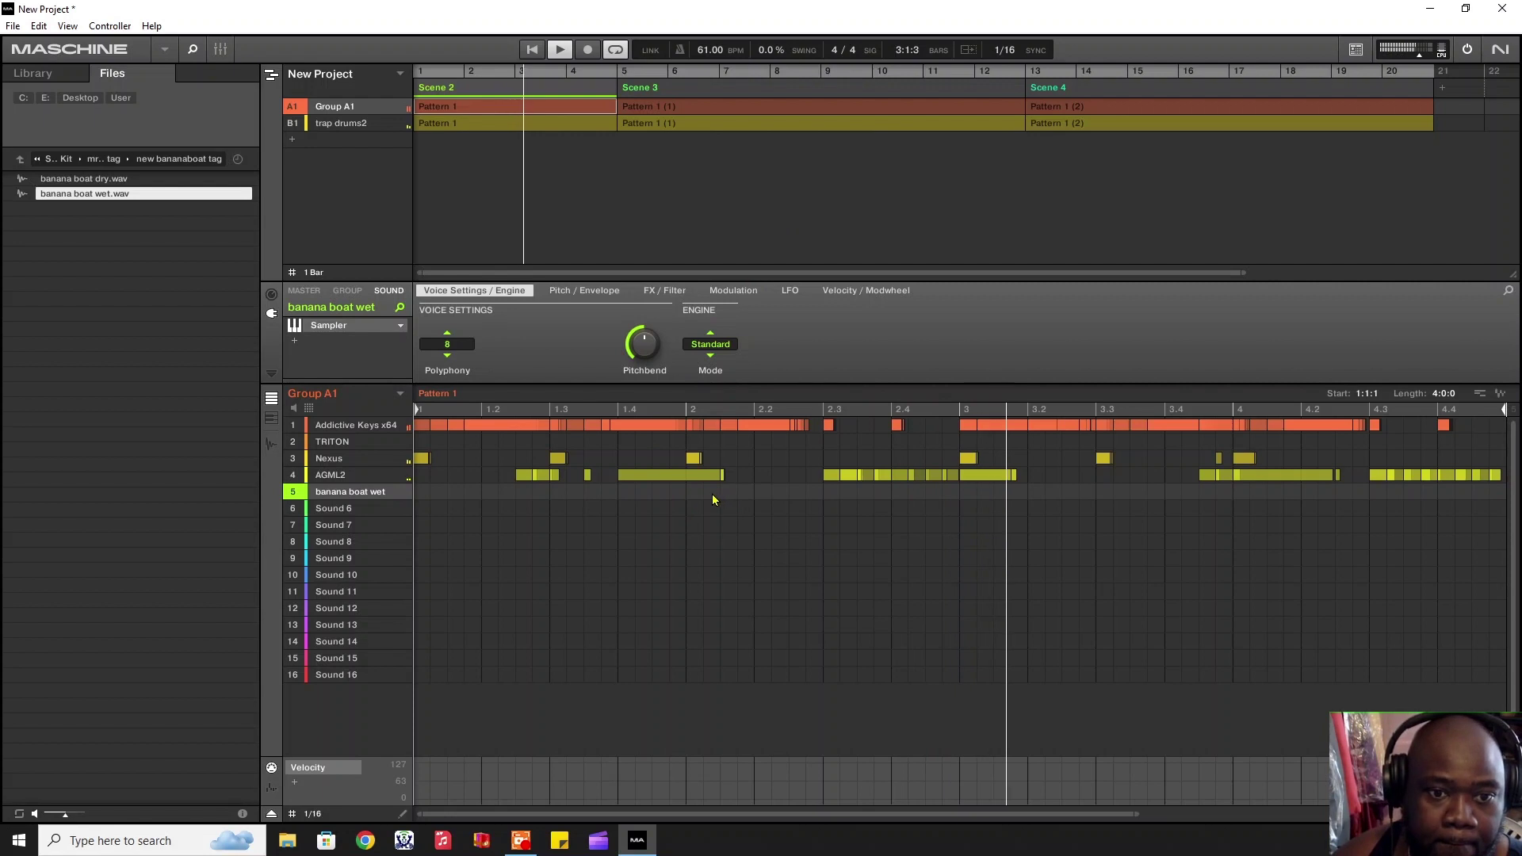
click(532, 51)
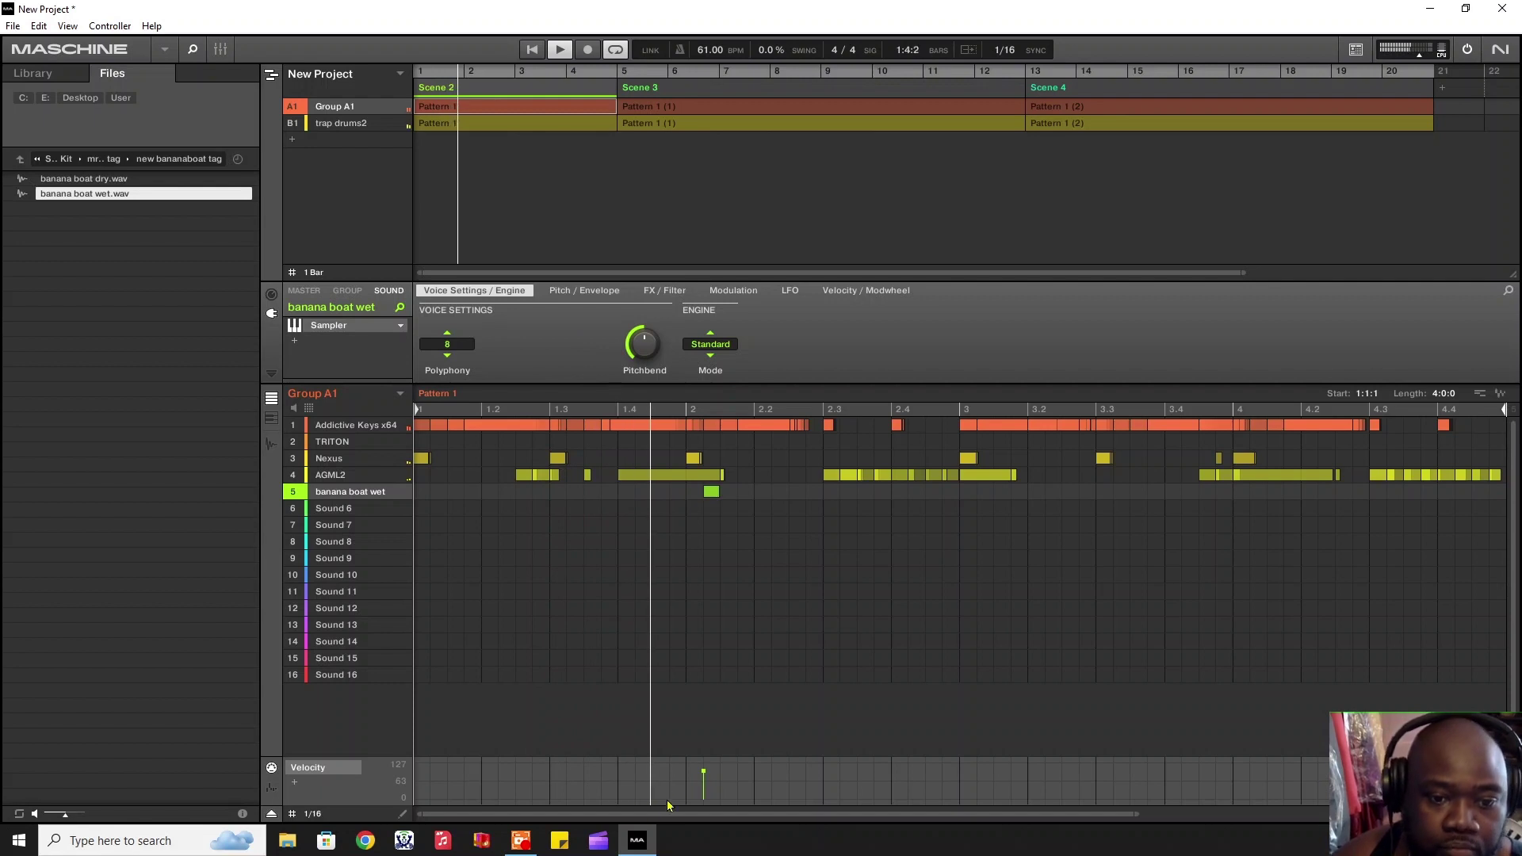
mouse_move(703, 774)
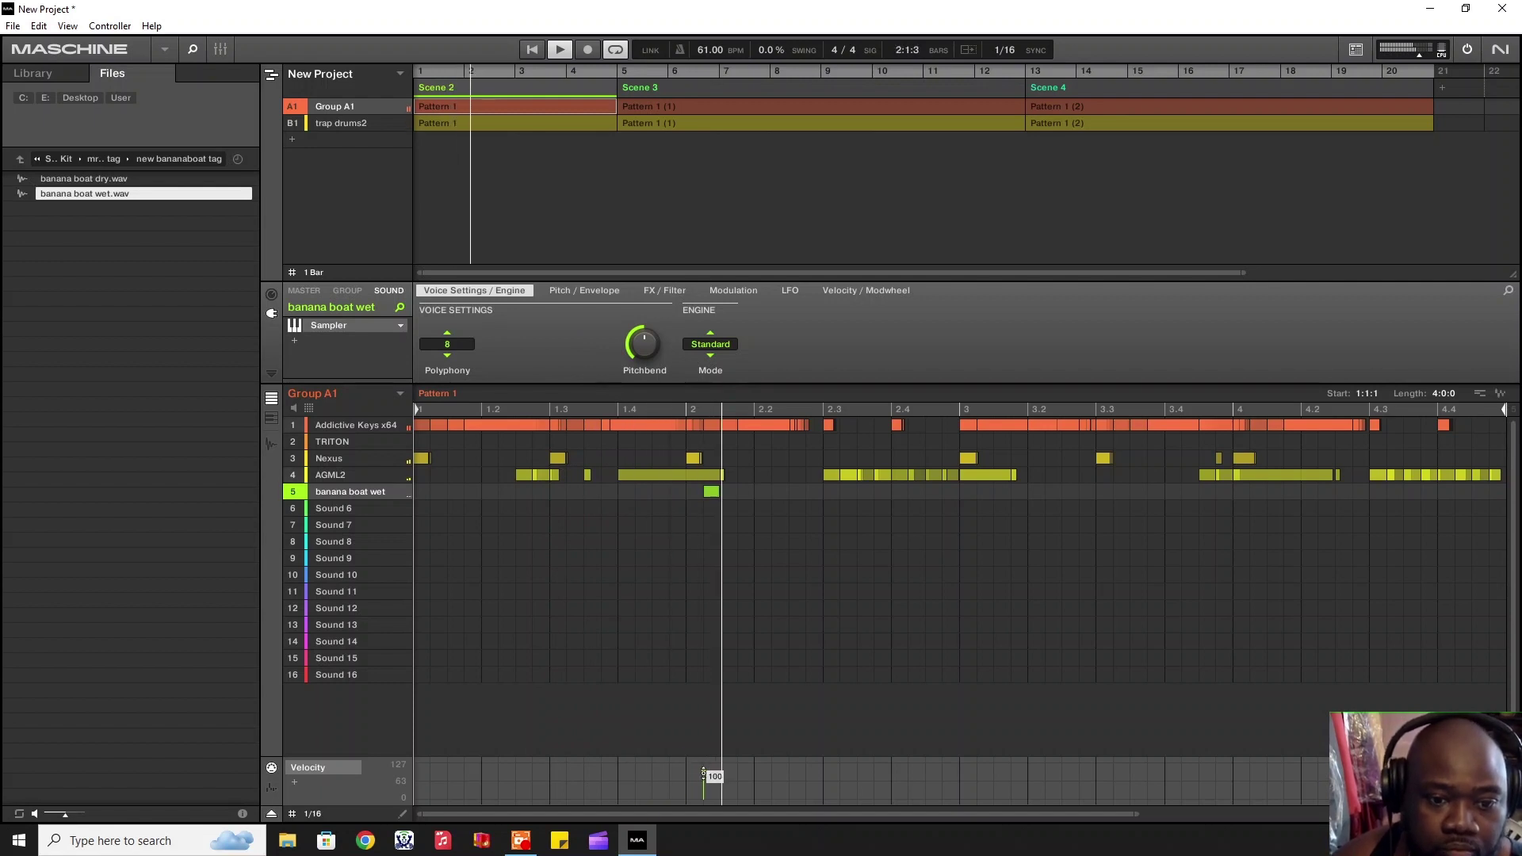
click(703, 774)
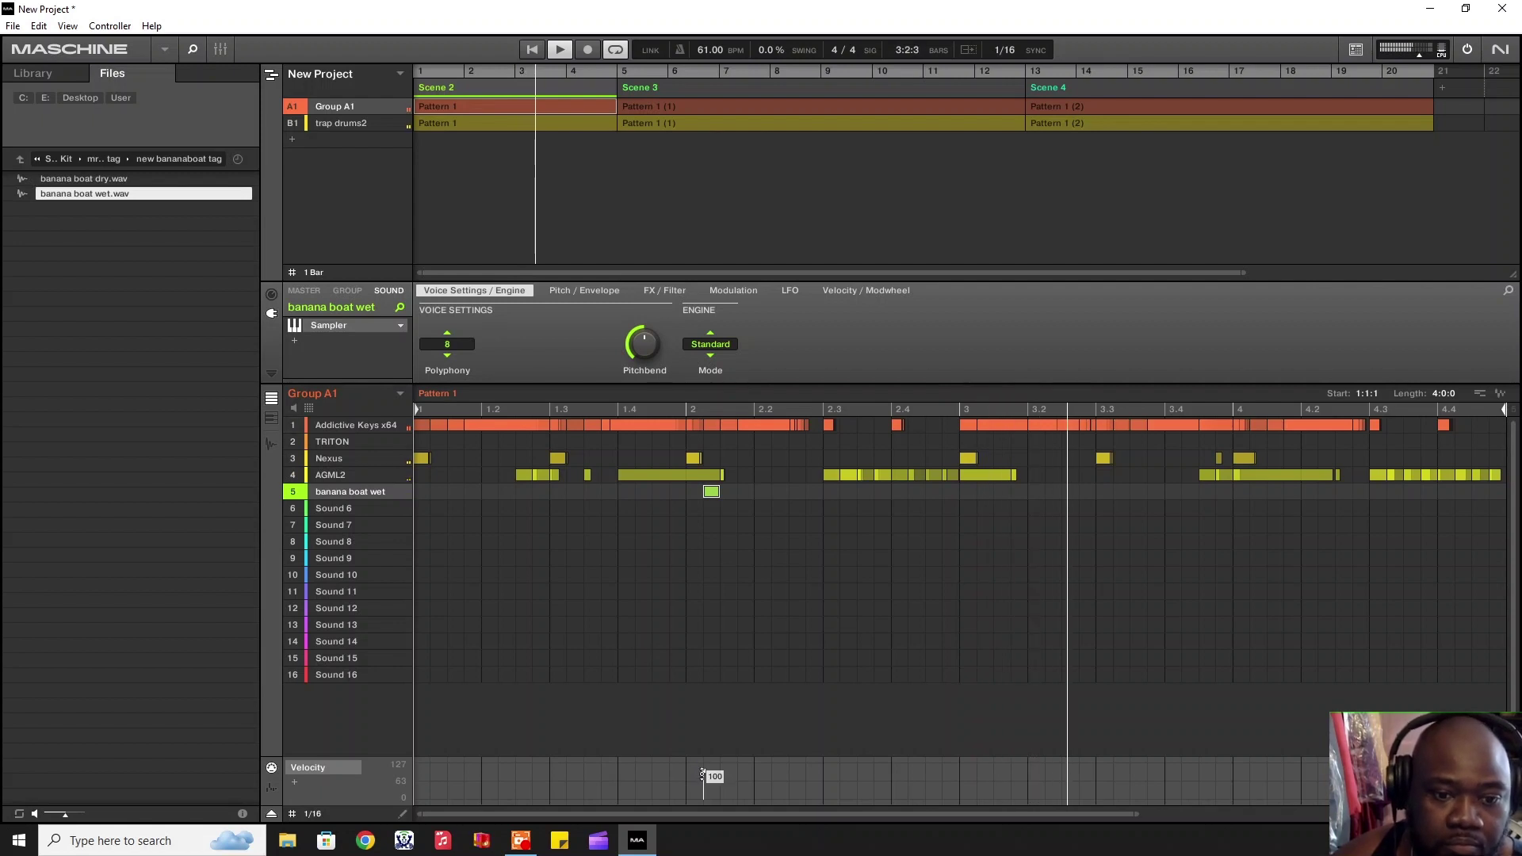
click(220, 50)
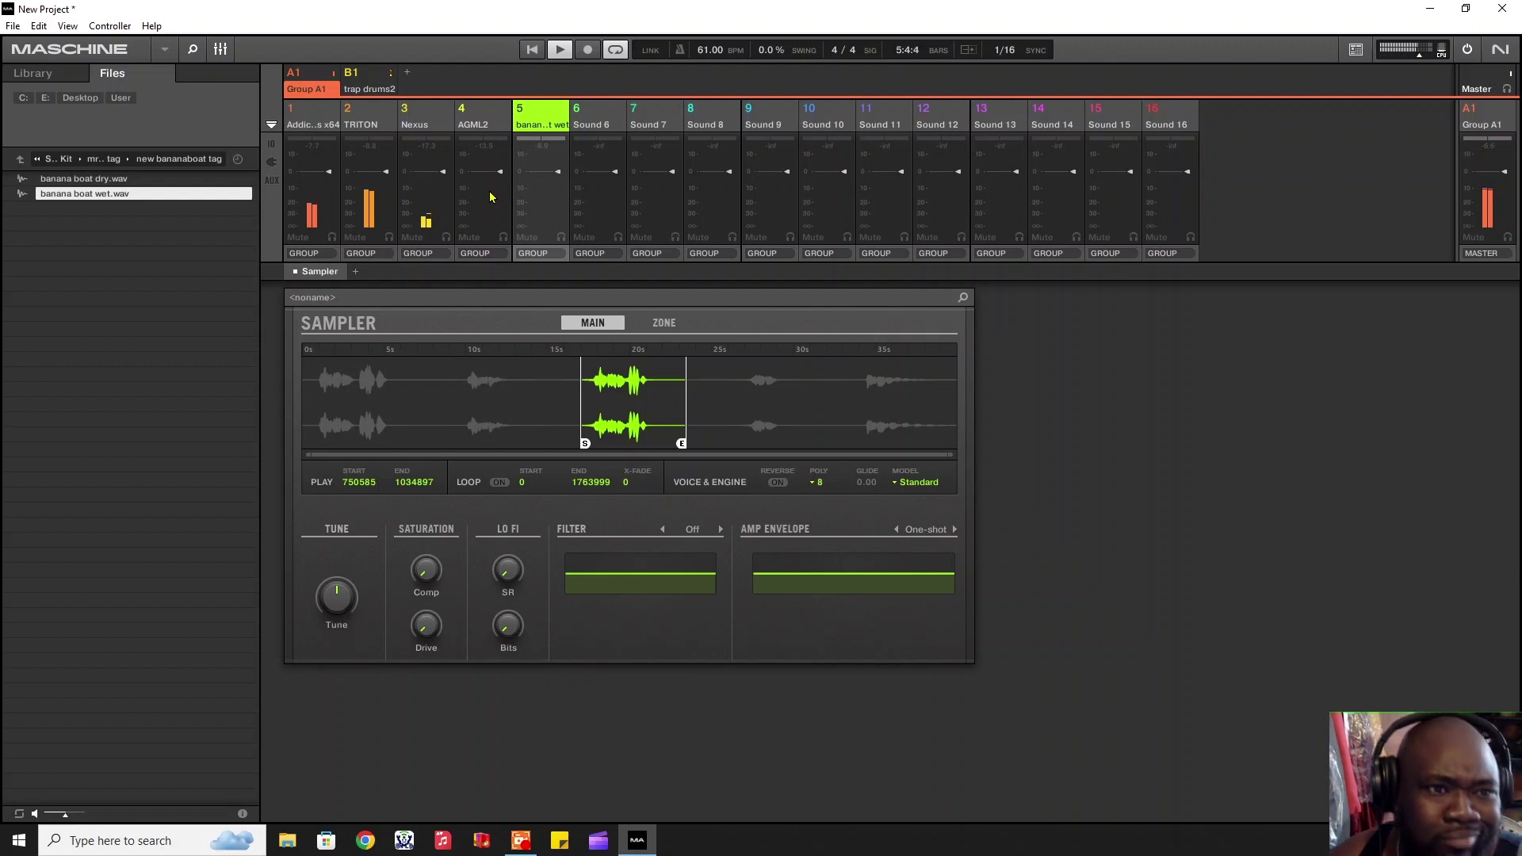
Step: Select the trap drums2 group B1 in the mixer, then return to the Arrange view
click(367, 87)
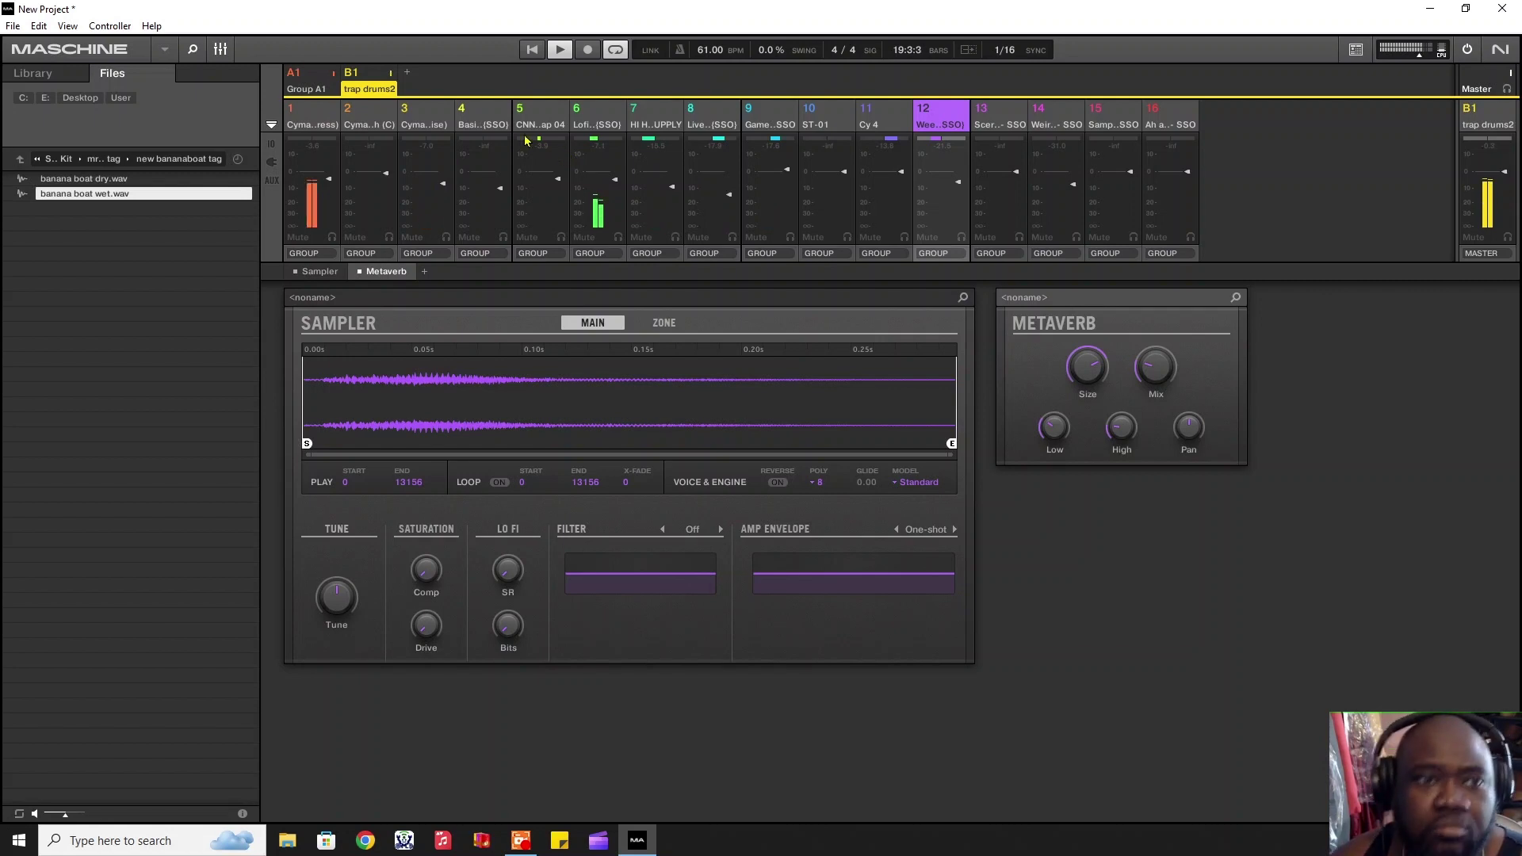
click(221, 50)
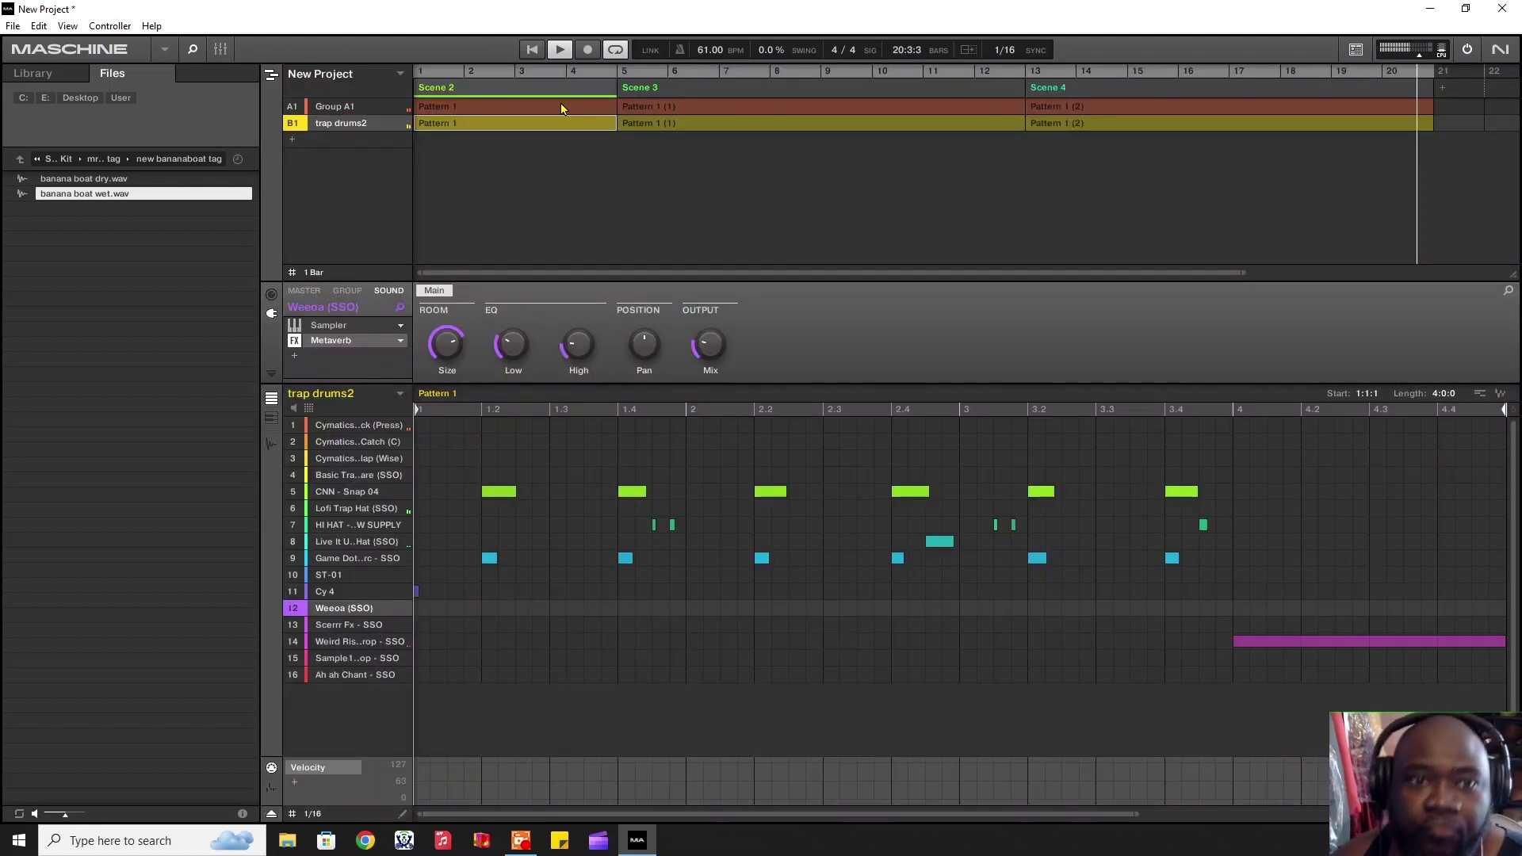